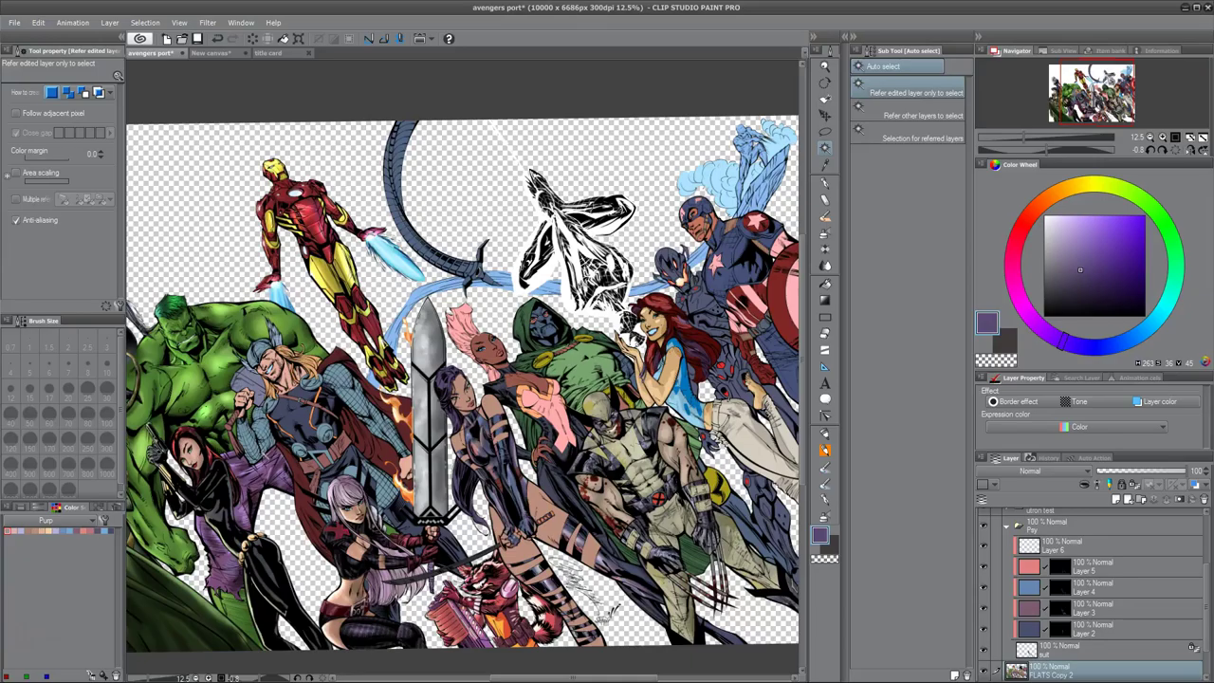
Step: Hide Layers 2 to 5 in the Psy folder to examine the purple-haired woman's flat suit colour on the suit layer
left_click_drag(349, 391, 311, 393)
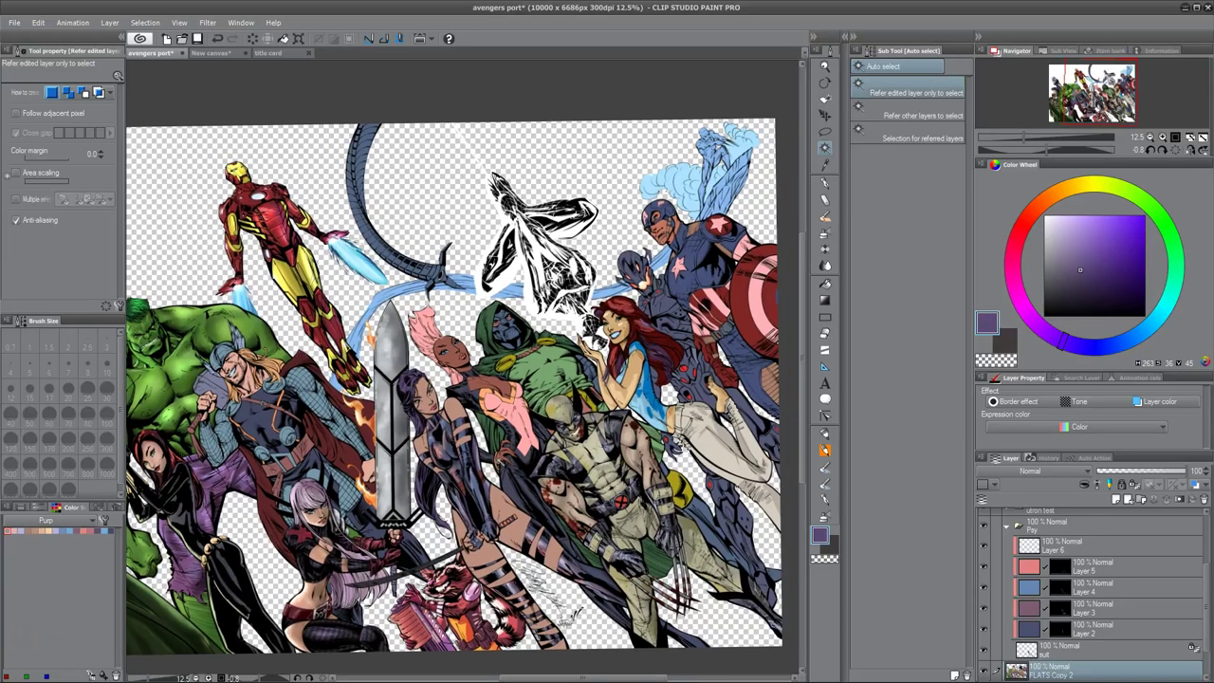
left_click(1063, 628)
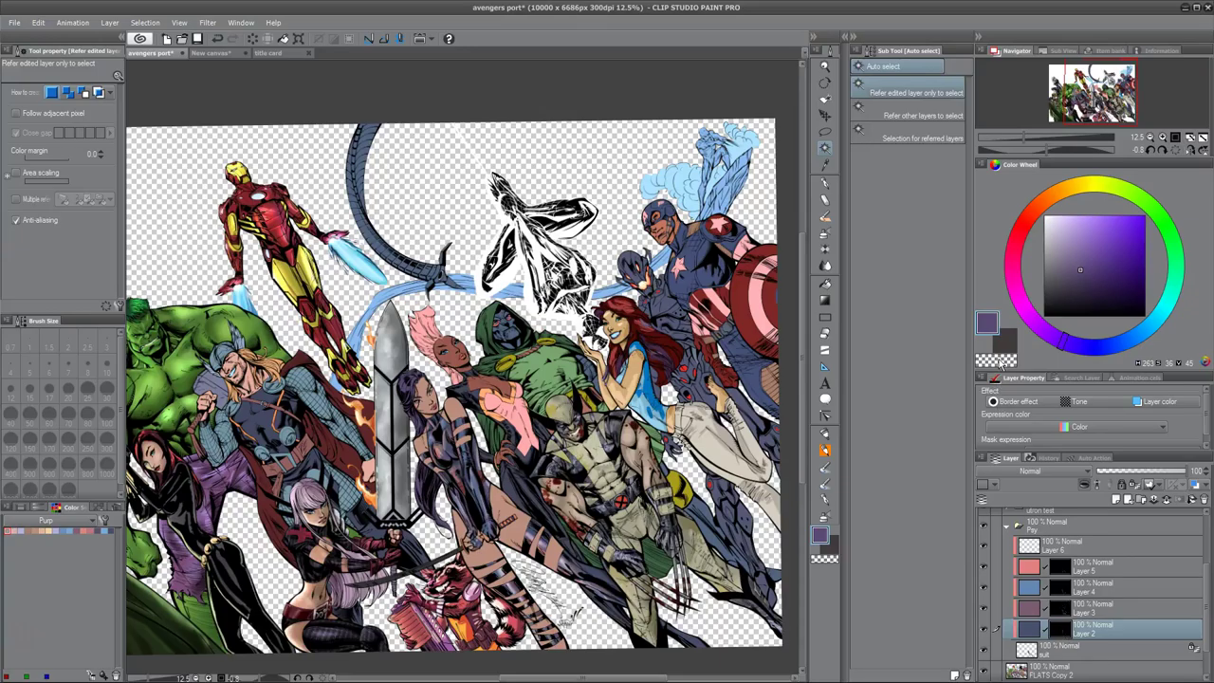
key("ctrl+plus")
key("ctrl+plus")
key("ctrl+plus")
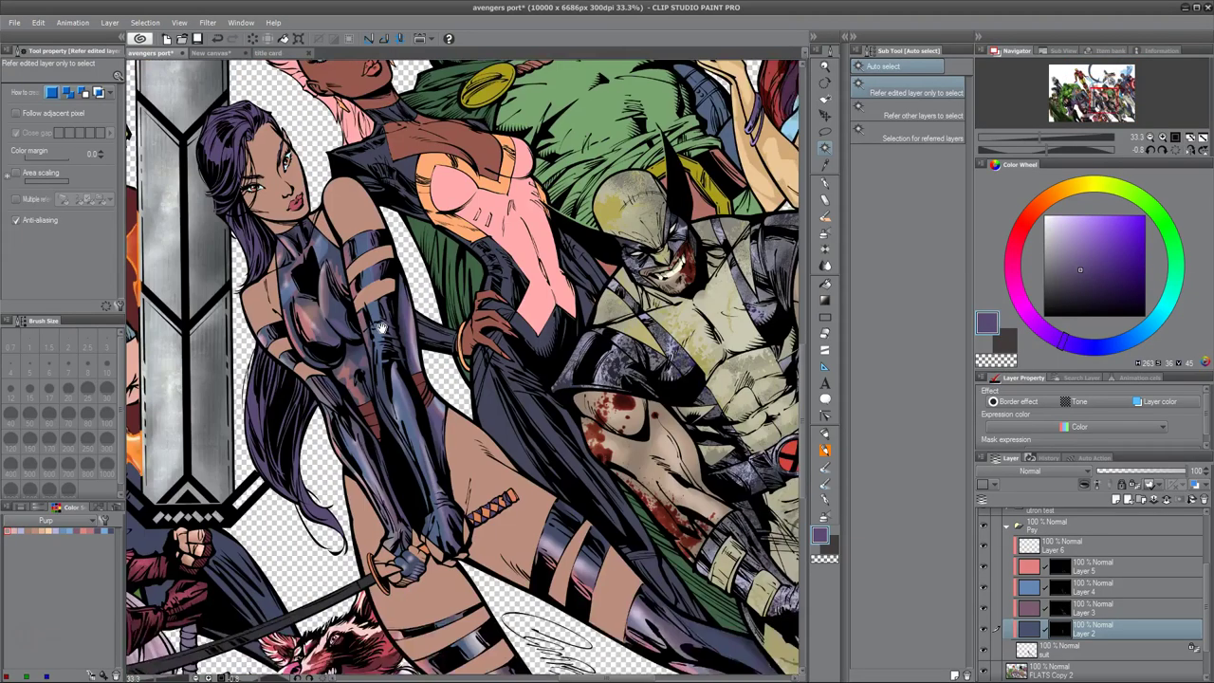
left_click(1053, 649)
left_click_drag(456, 312, 488, 399)
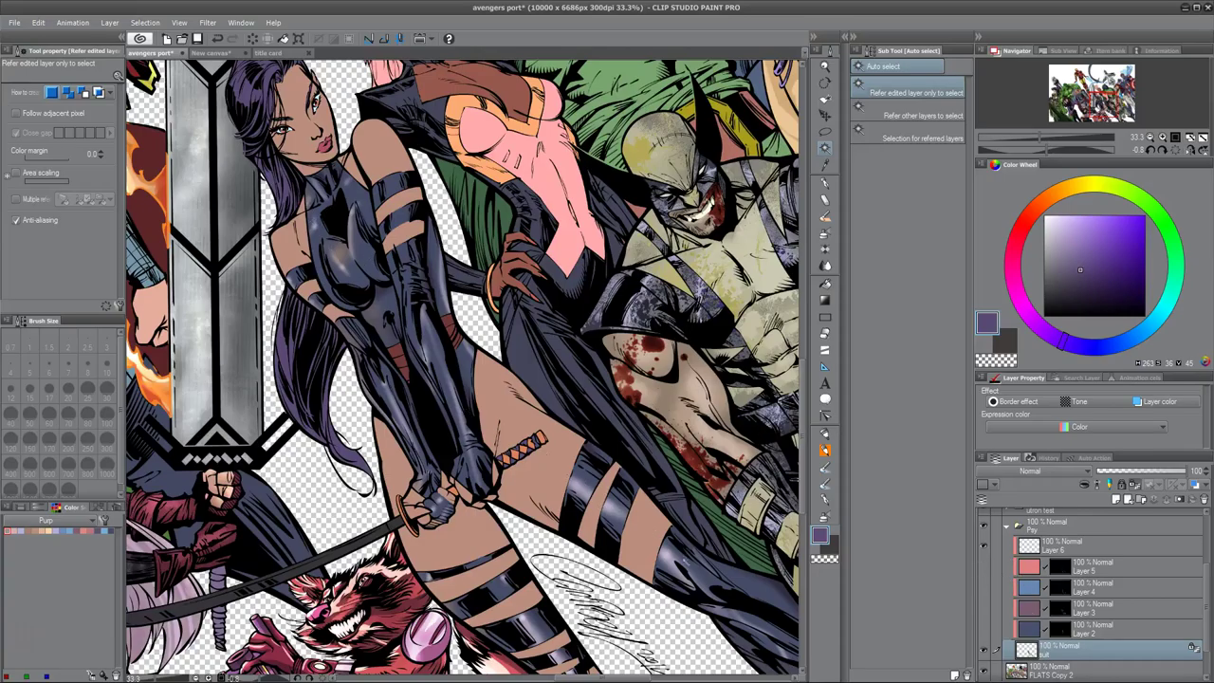
Step: Turn Layers 2, 3, 4 and 5 back on one at a time to examine how the suit's shading builds up
left_click_drag(474, 380, 450, 365)
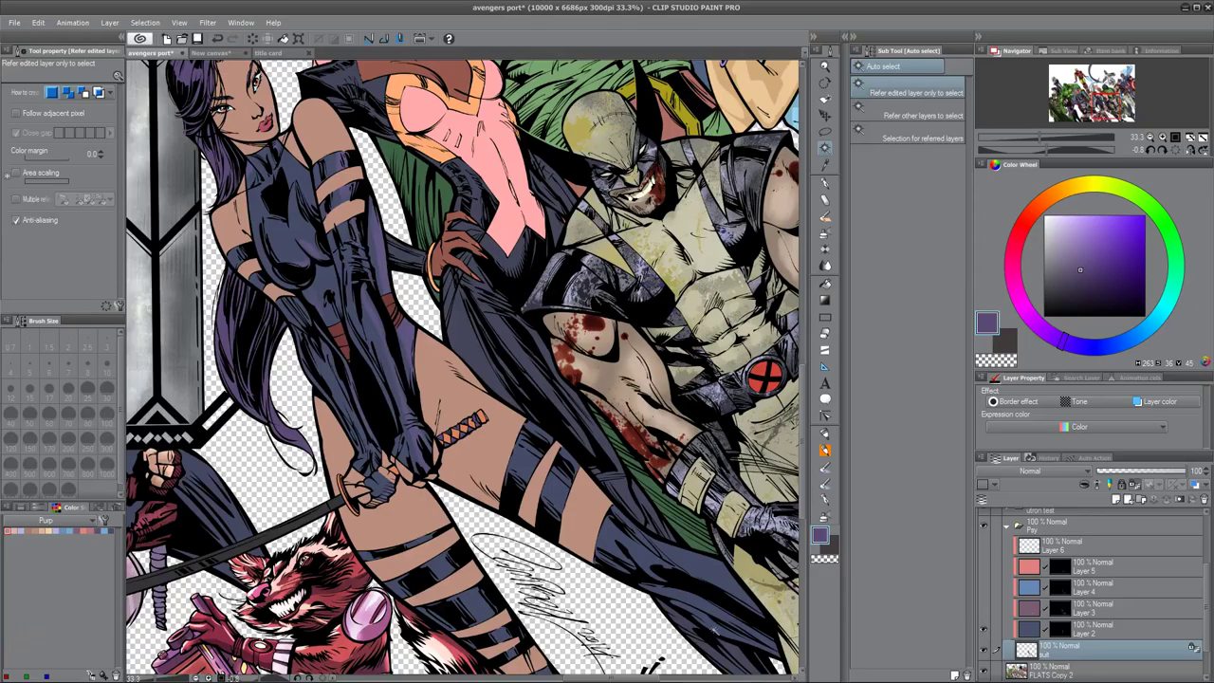
left_click_drag(715, 630, 681, 586)
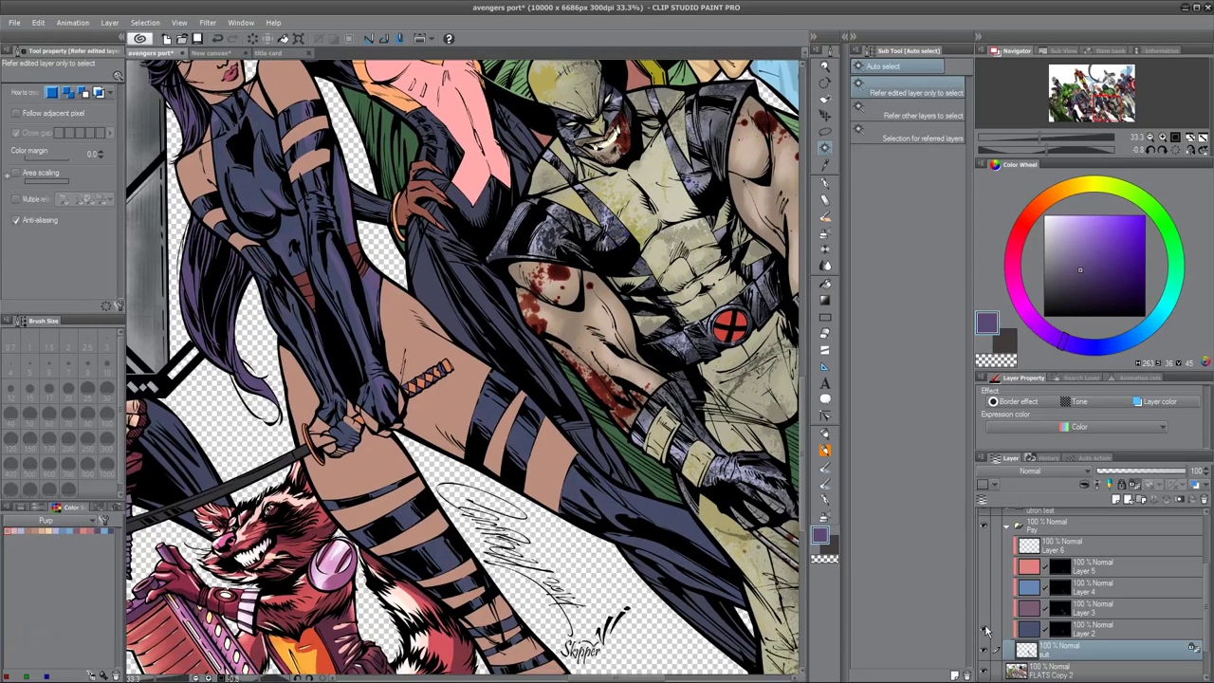
key("b")
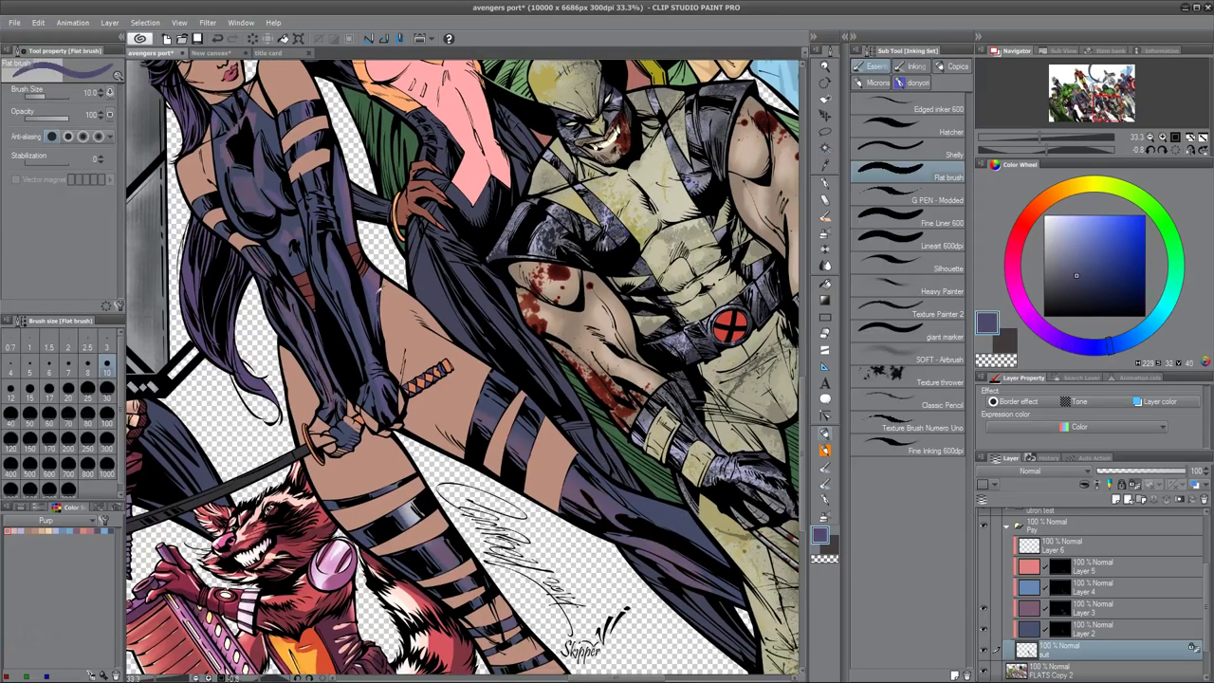
left_click(382, 274, "alt")
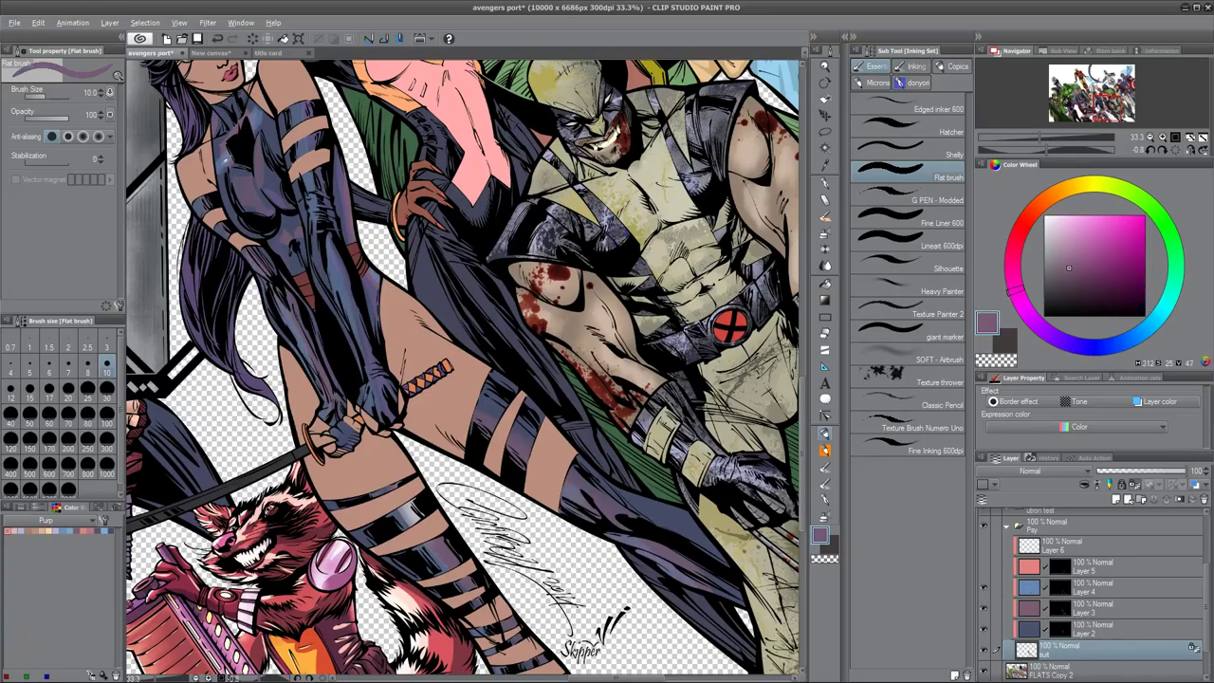
left_click(984, 565)
left_click(383, 273, "alt")
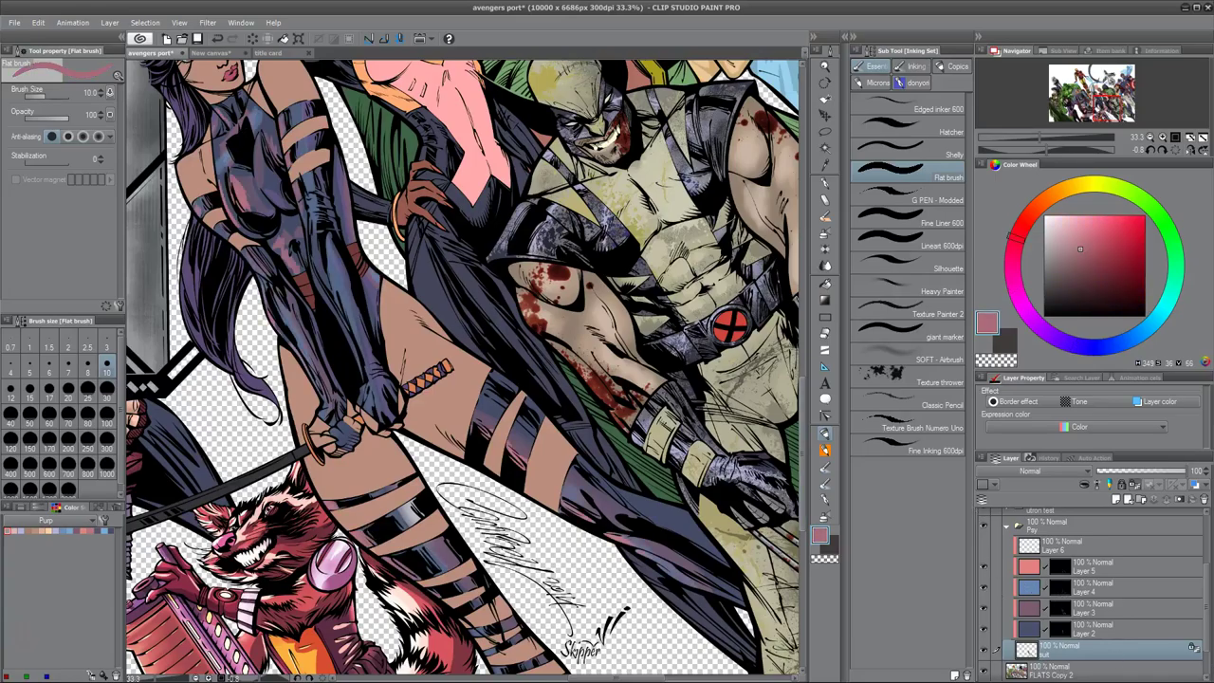
Step: Try raising the suit layer's saturation to 42 with Hue/Saturation/Luminosity
left_click(1115, 564)
key("ctrl+u")
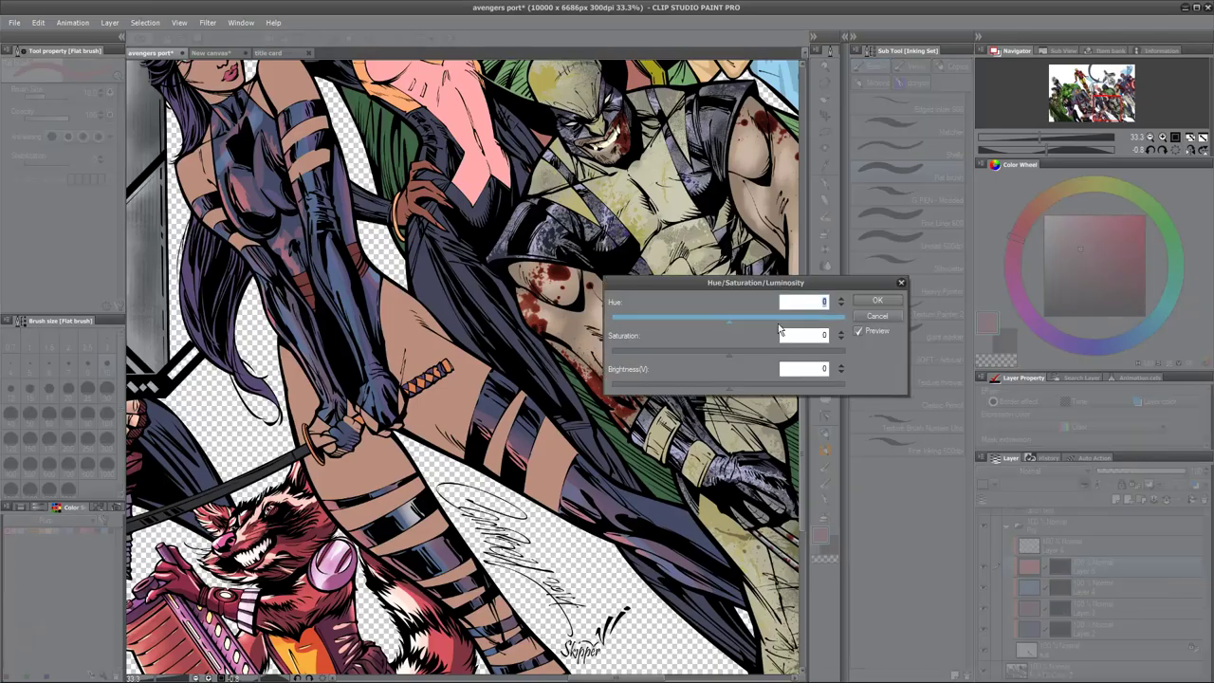
left_click_drag(719, 351, 871, 359)
left_click_drag(746, 354, 843, 388)
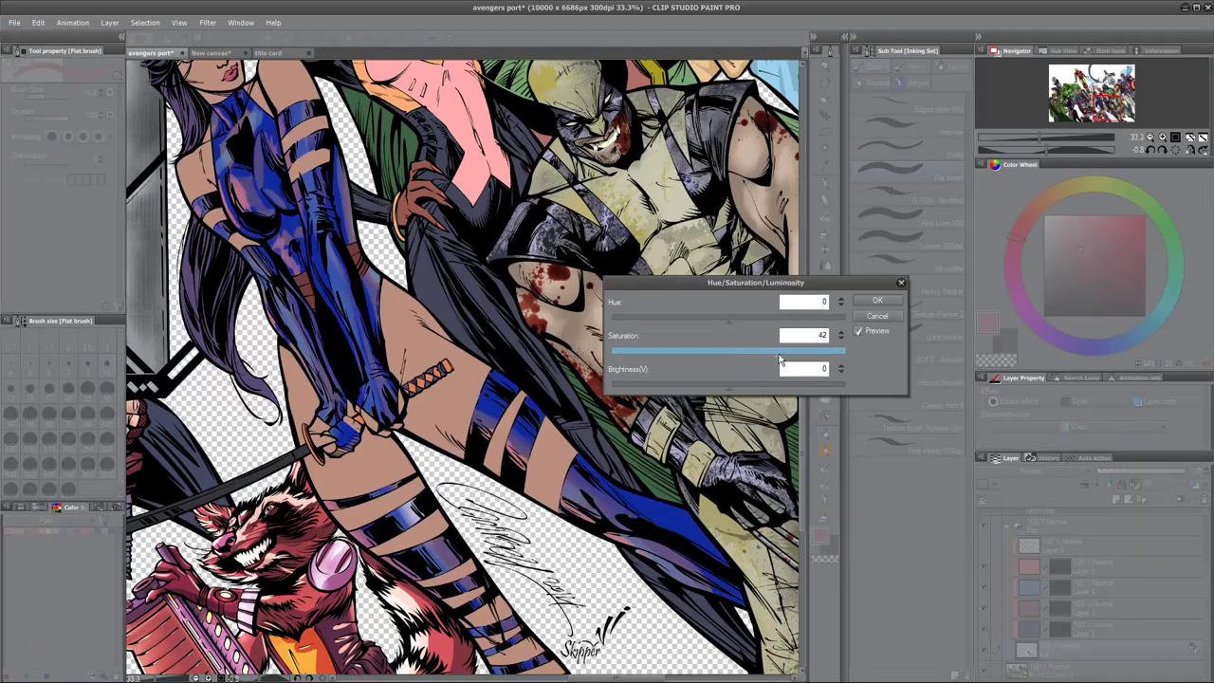
left_click(867, 316)
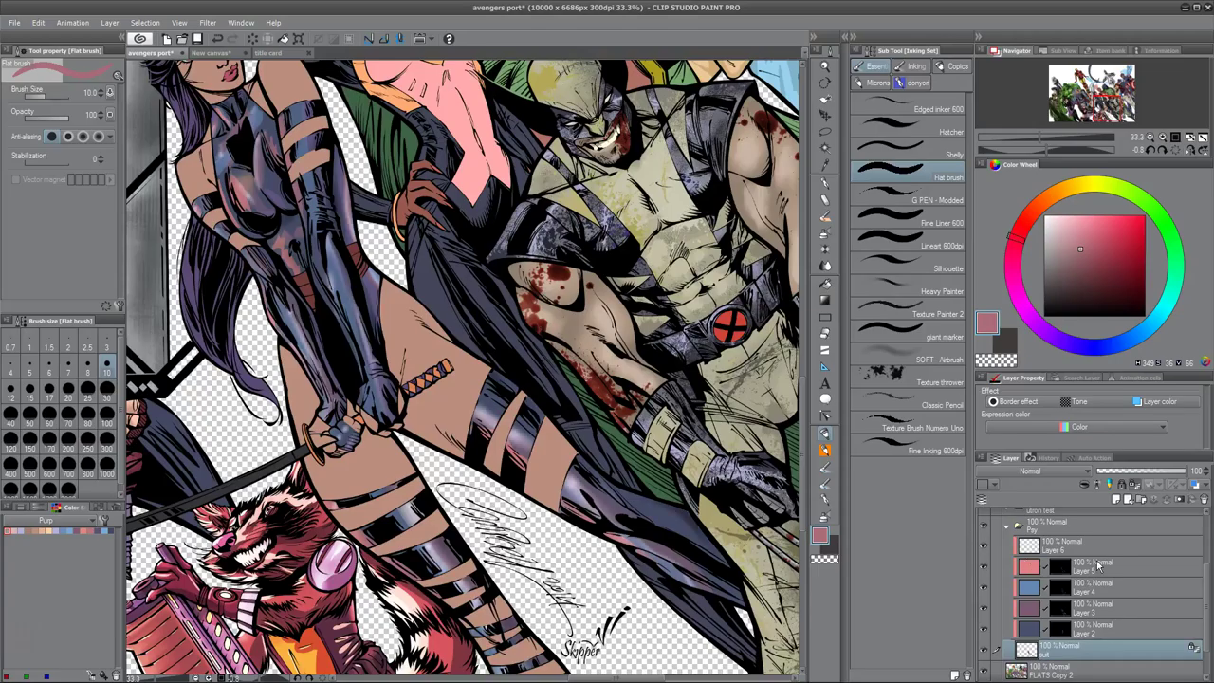
Step: Try a Hue/Saturation/Luminosity adjustment on Layer 4 with the saturation at 4
left_click(1089, 548)
left_click(1113, 612)
left_click(1104, 590)
key("ctrl+u")
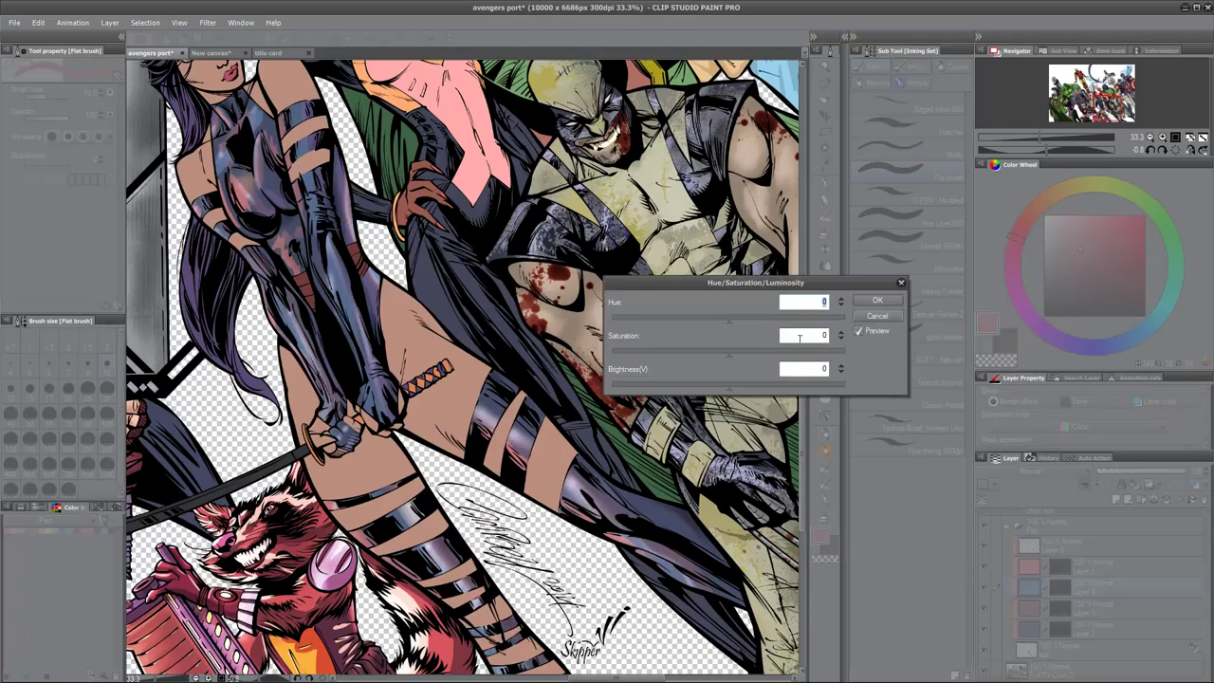
key("Escape")
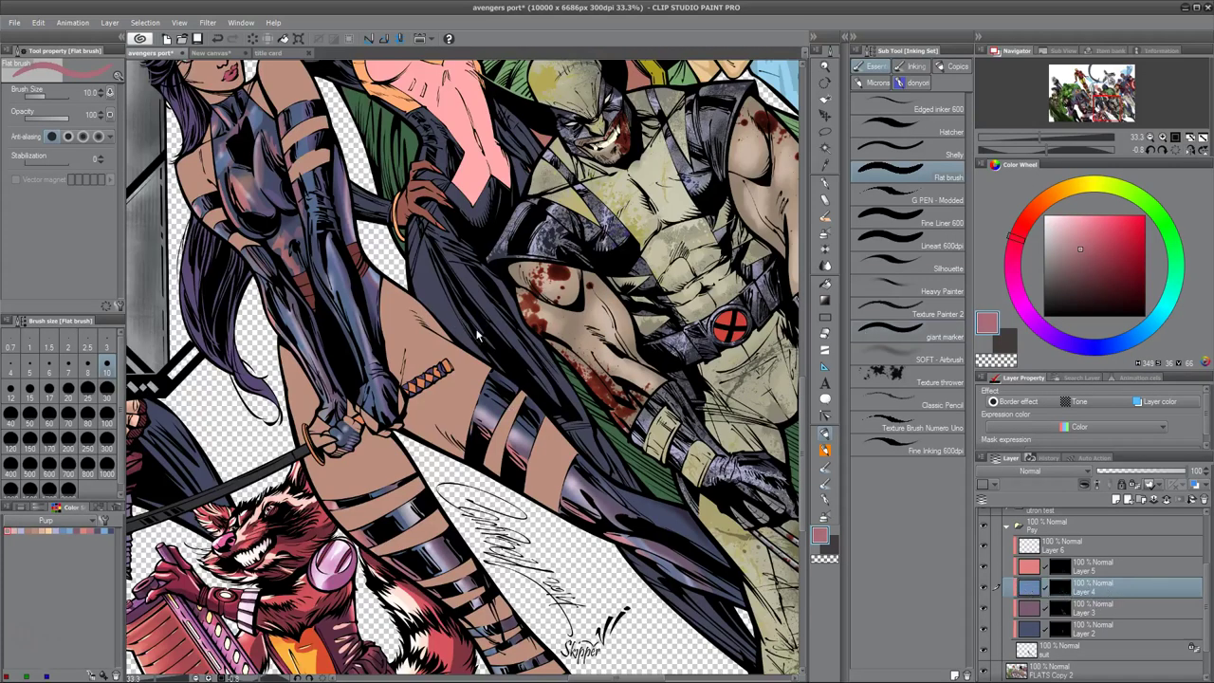
key("ctrl+u")
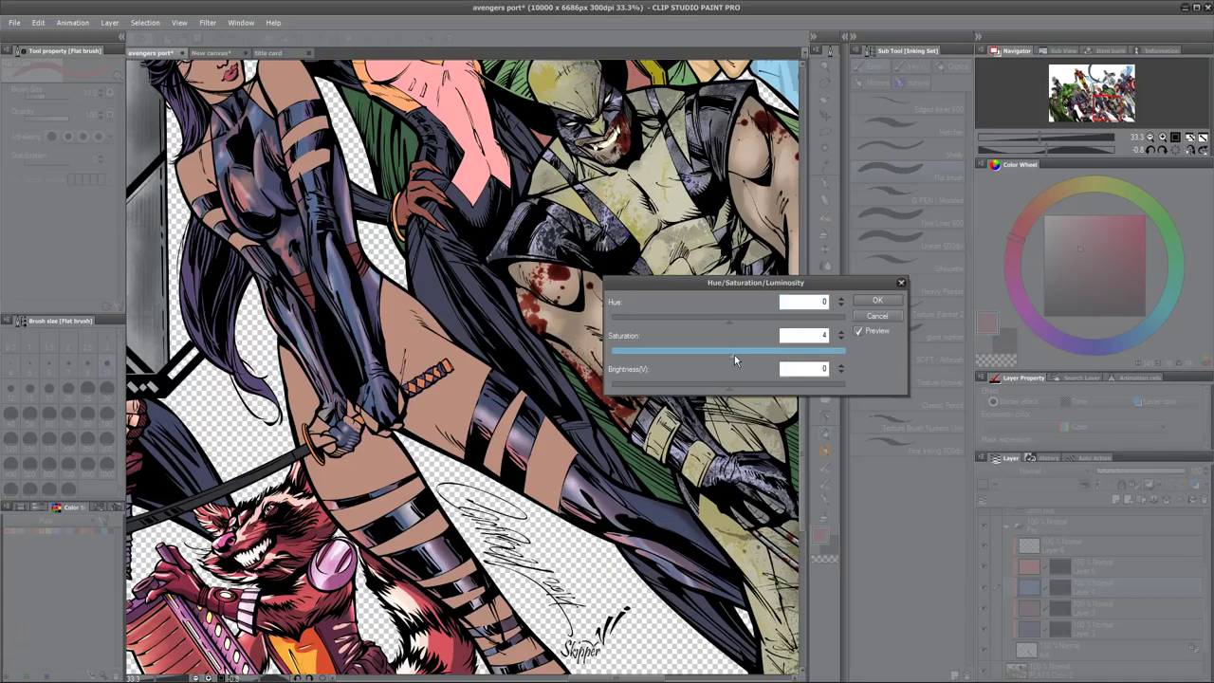
left_click(877, 316)
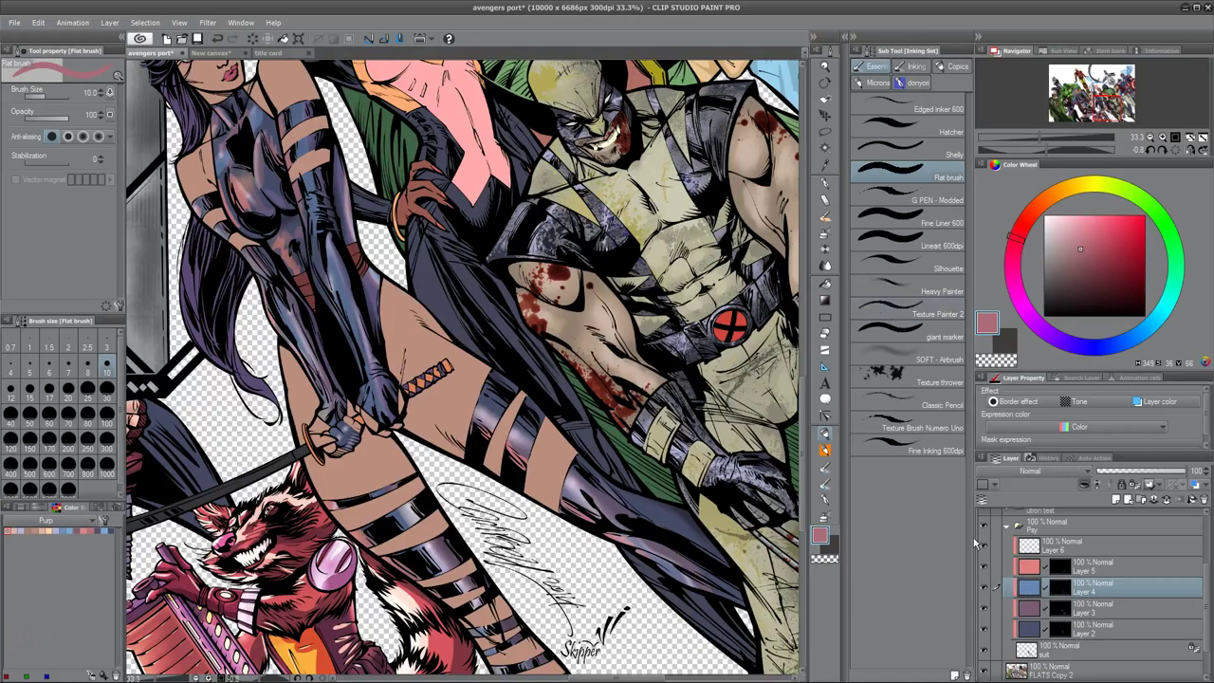
Step: Auto-select the purple-haired woman's skin colour on FLATS Copy 2 and copy it to a new layer
left_click_drag(464, 144, 615, 301)
left_click(1070, 545)
left_click(1070, 649)
left_click(1069, 670)
left_click_drag(569, 427, 441, 214)
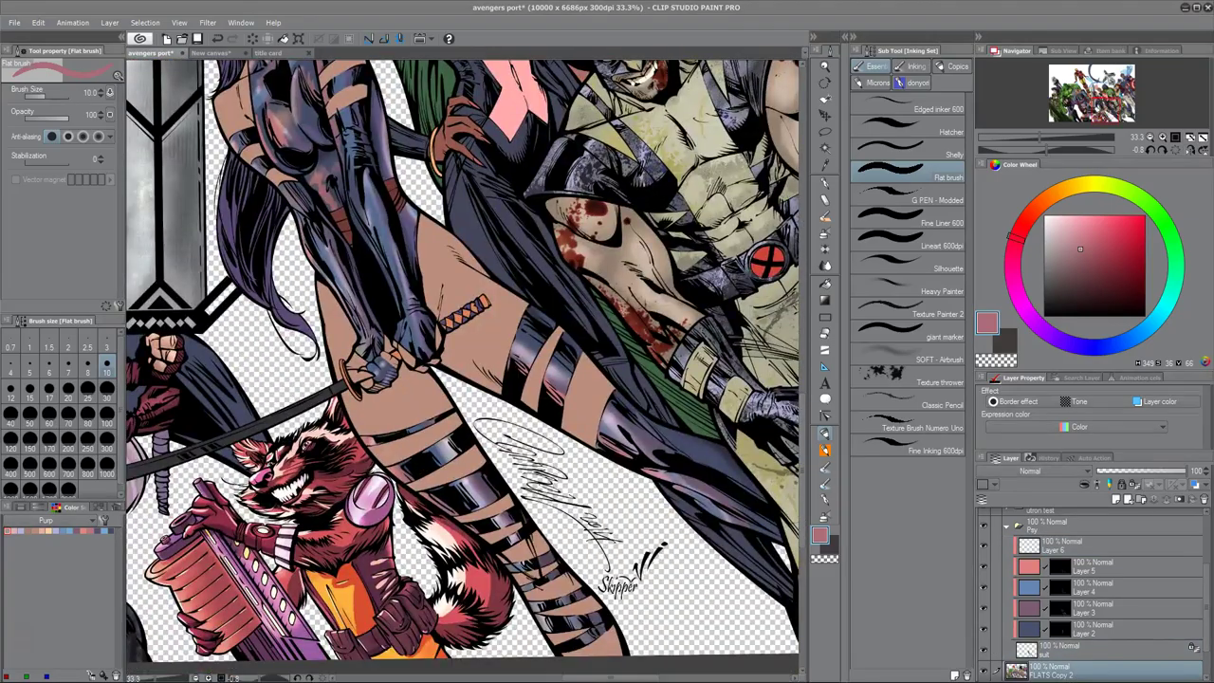
left_click(216, 53)
left_click(157, 54)
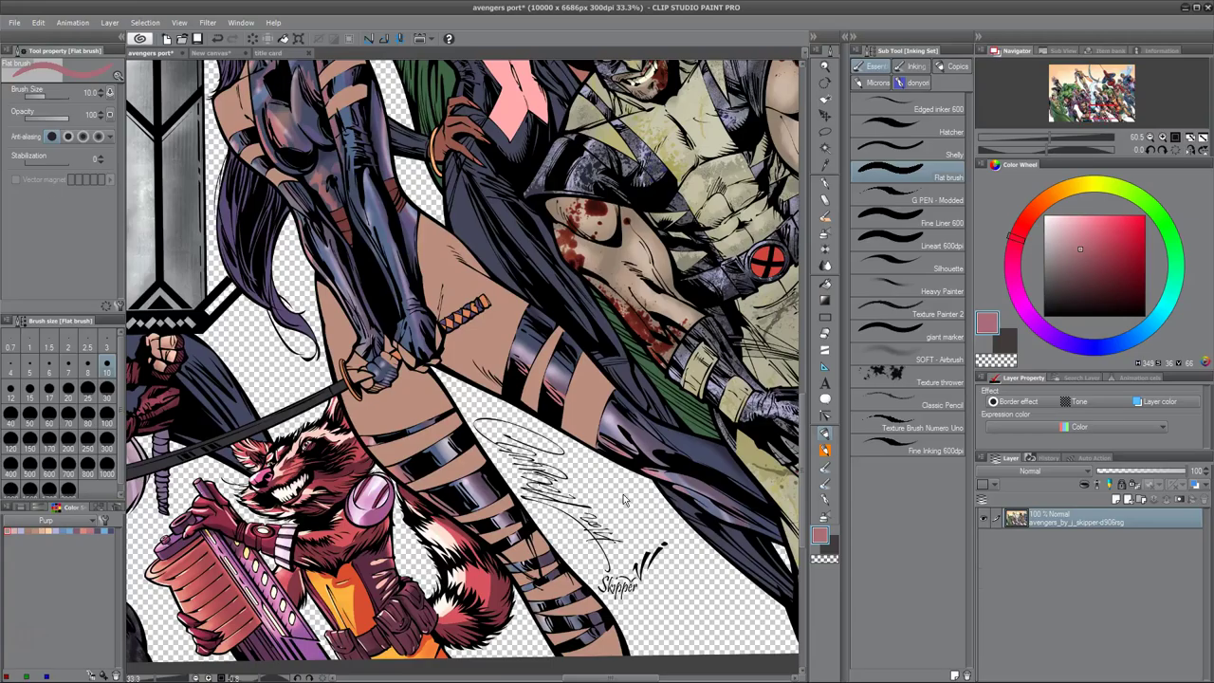
key("w")
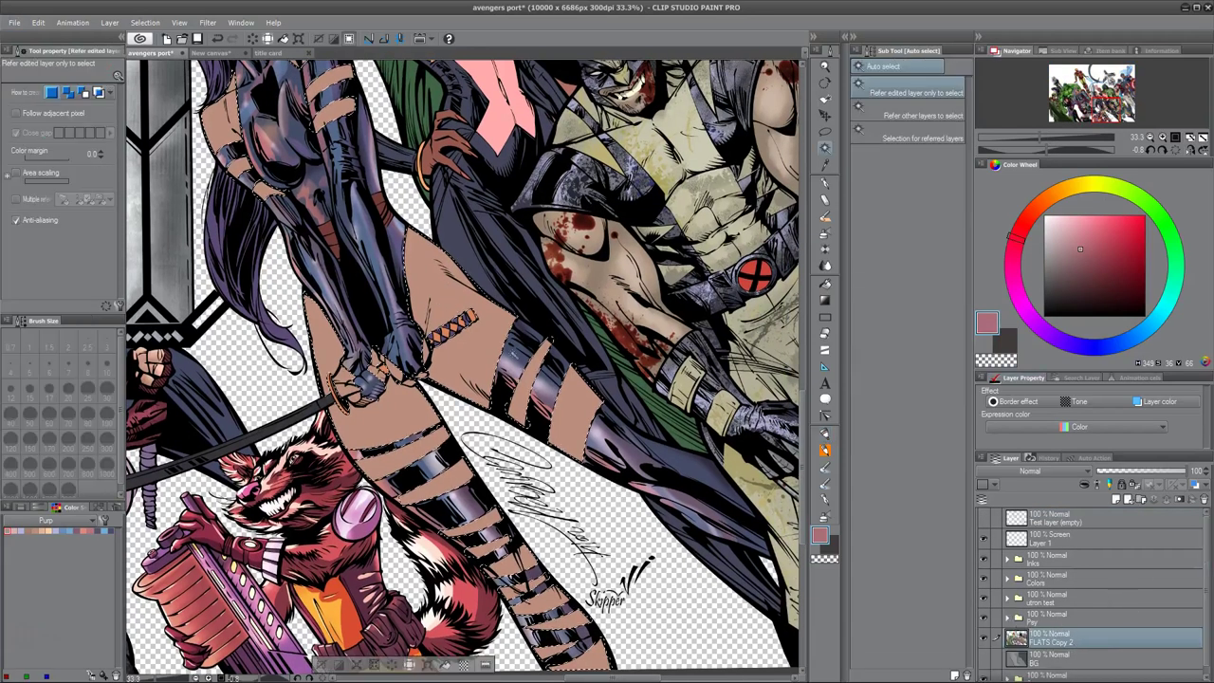
key("ctrl+c")
key("ctrl+v")
Step: Lasso a selection around the woman's skin areas along both legs on the copied flats layer
left_click(824, 449)
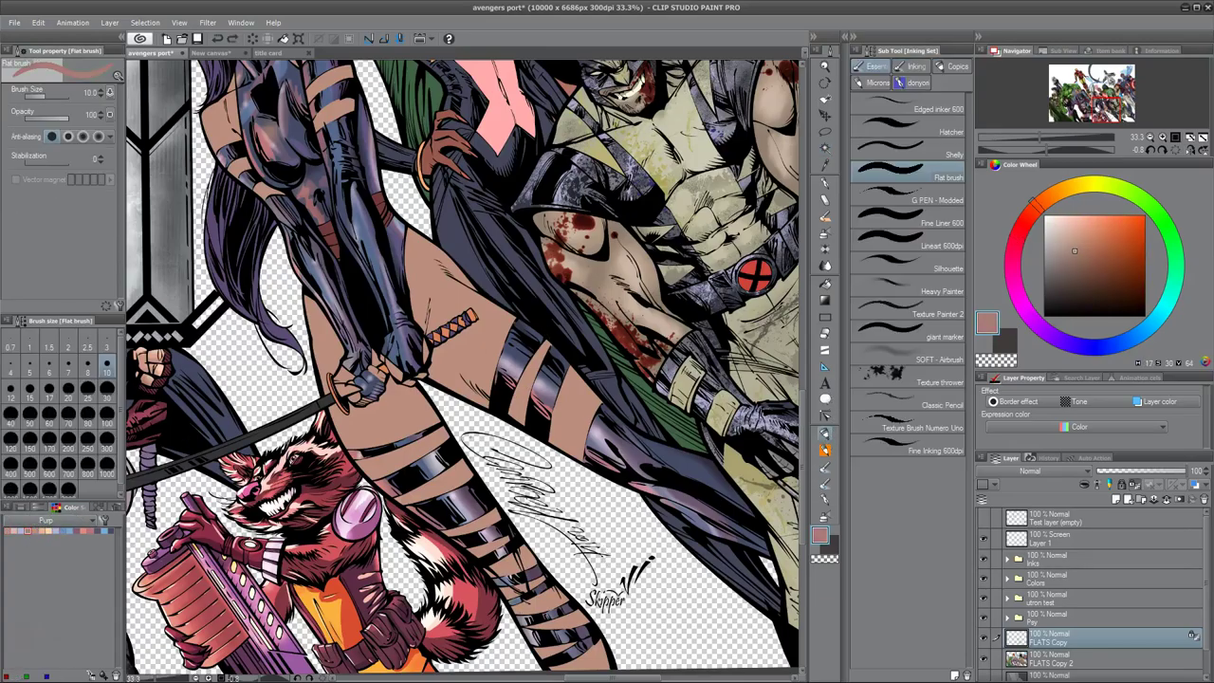
key("m")
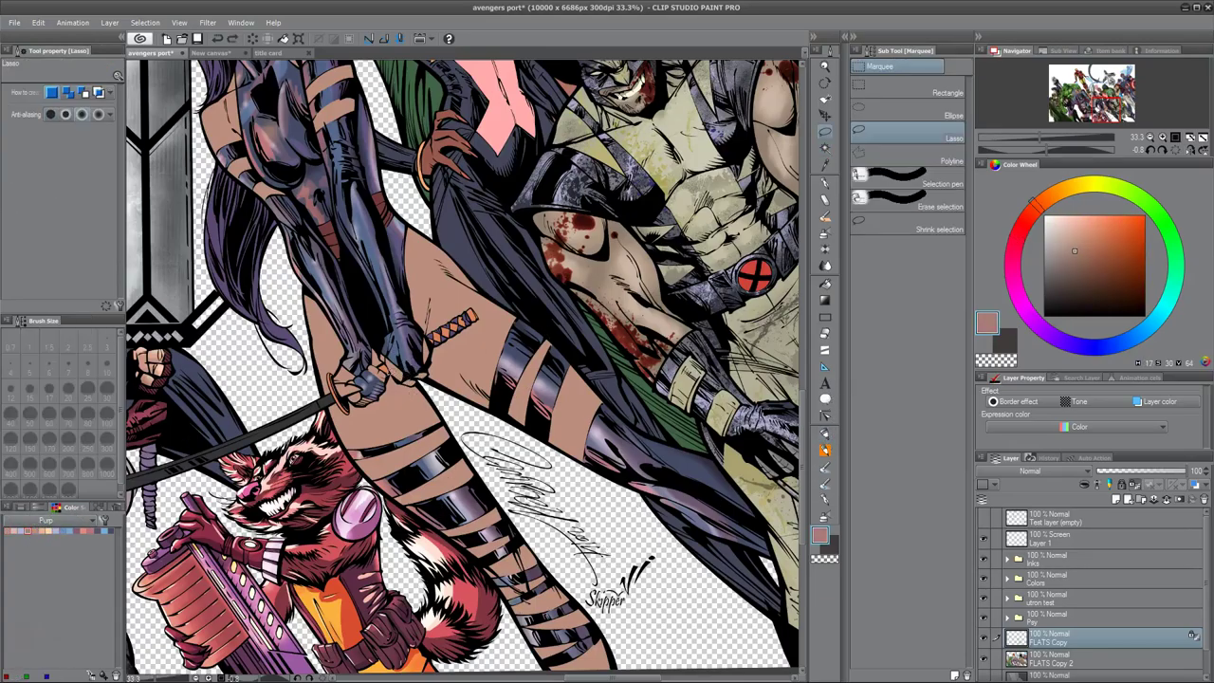
left_click_drag(410, 379, 479, 497)
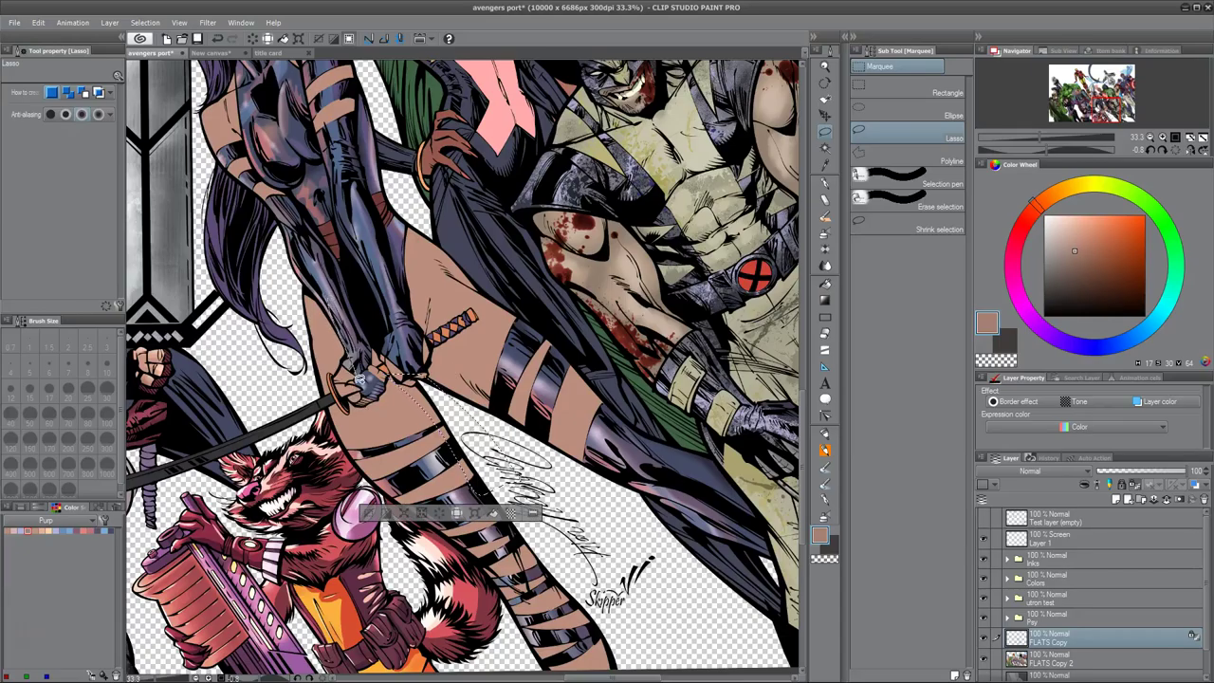
mouse_move(571, 587)
left_mouse_down()
mouse_move(547, 503)
mouse_move(474, 435)
mouse_move(402, 498)
left_mouse_up()
mouse_move(251, 191)
left_mouse_down()
mouse_move(275, 133)
mouse_move(404, 273)
mouse_move(453, 285)
mouse_move(446, 318)
left_mouse_up()
left_click_drag(513, 517, 653, 454)
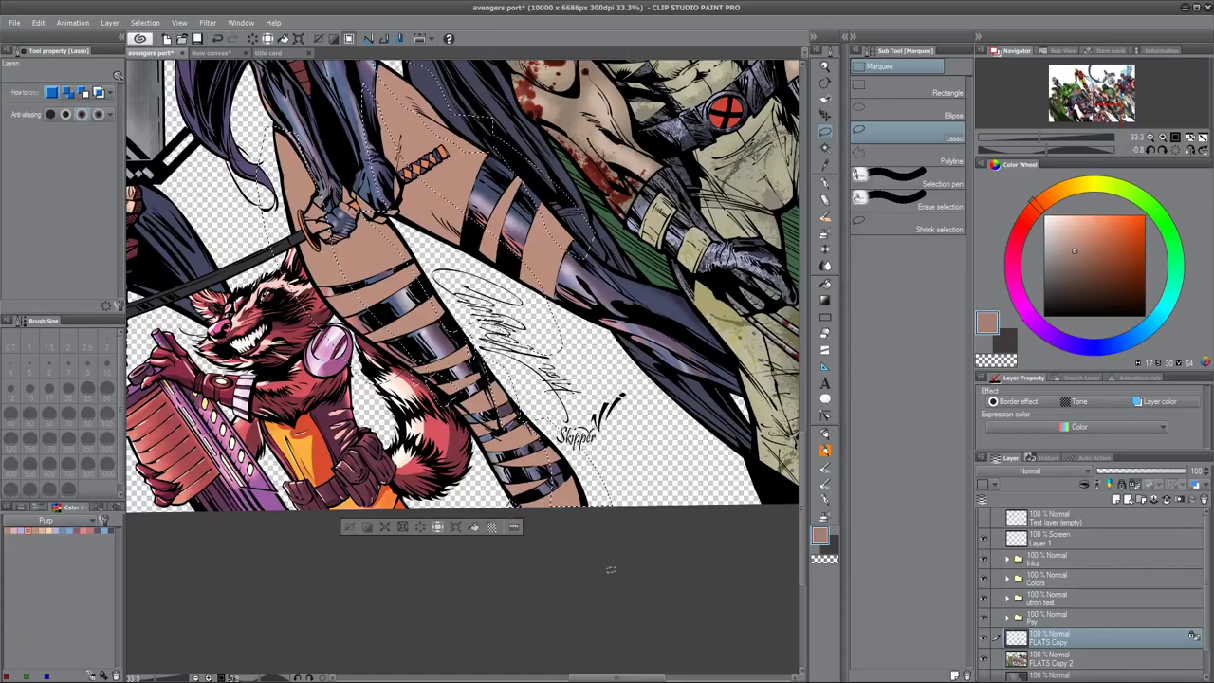
Step: Add a layer mask to each of Layers 7, 8, 9 and 10 with Mask Outside Selection
left_click(1009, 619)
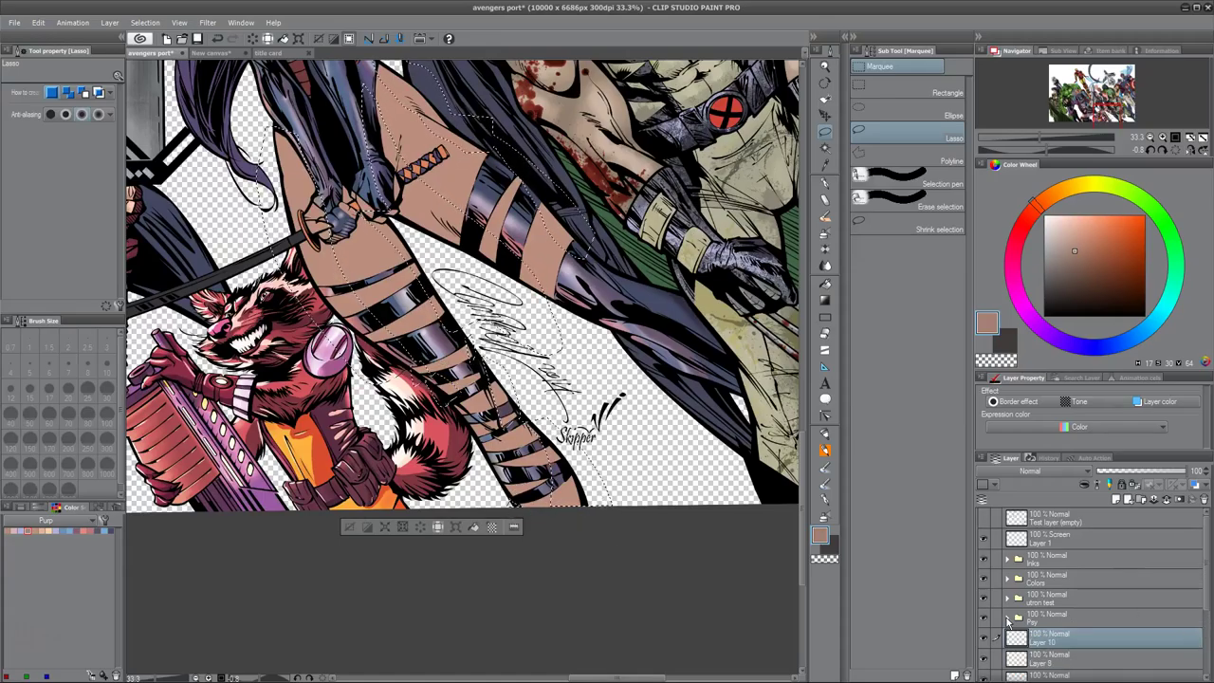
scroll(1068, 599, "down", 3)
right_click(1068, 599)
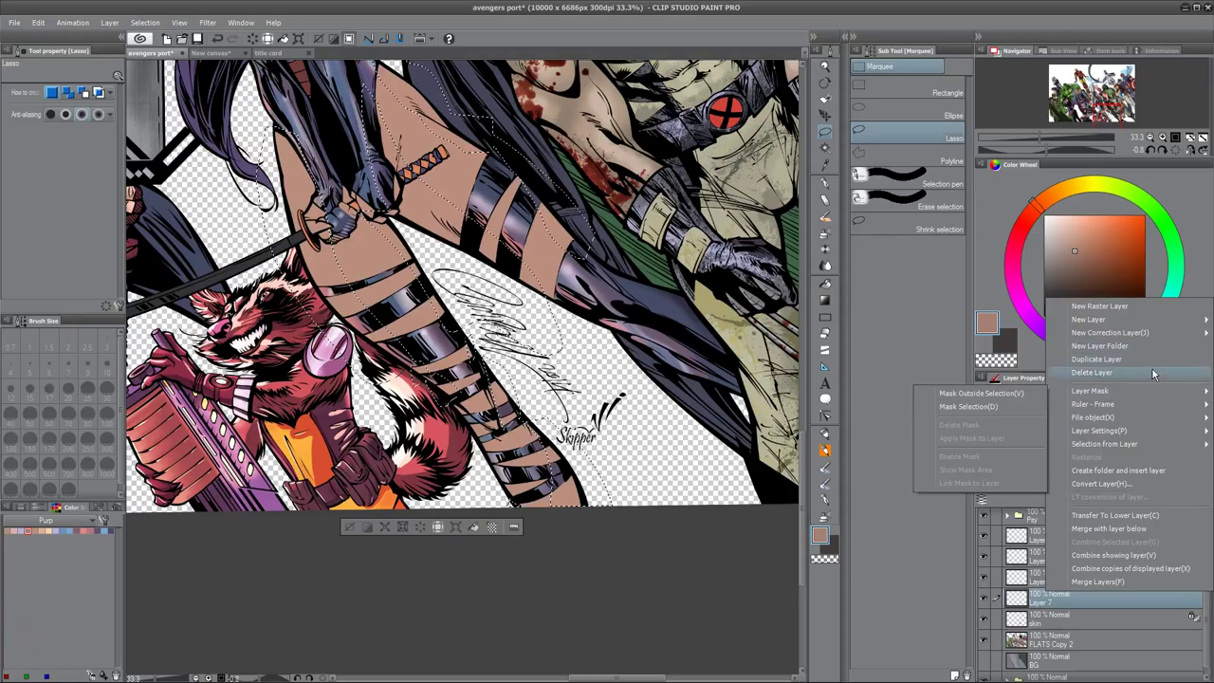
left_click(980, 393)
right_click(1074, 558)
left_click(980, 393)
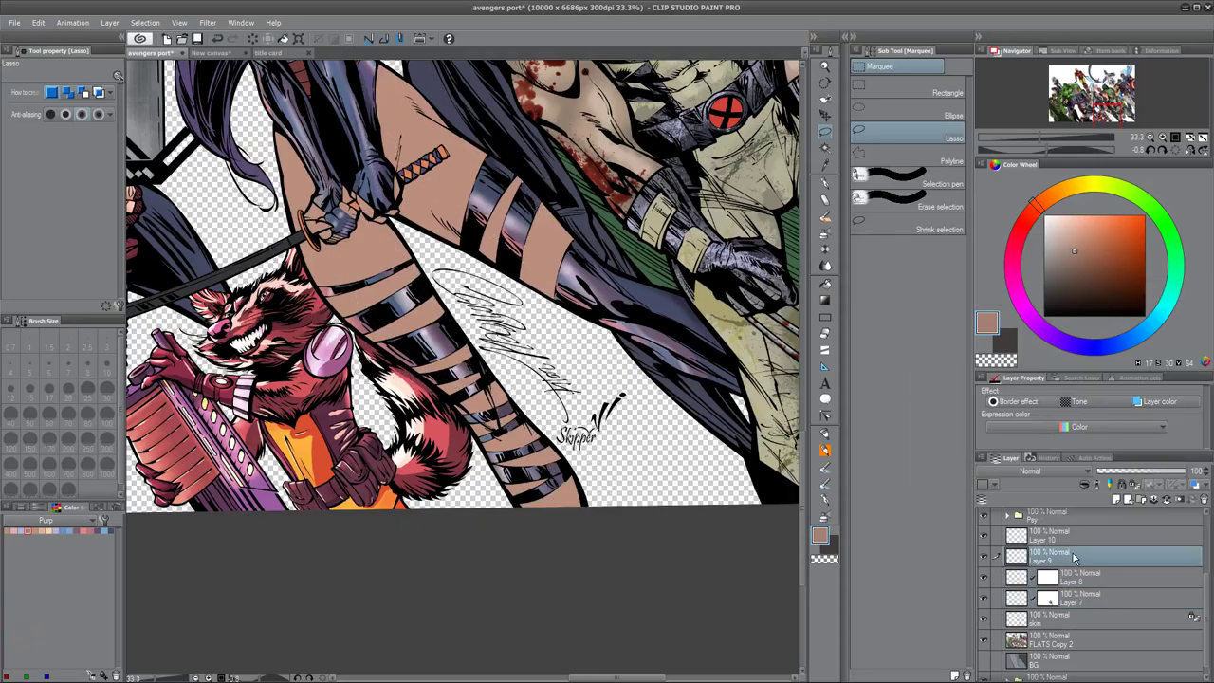
right_click(1098, 531)
mouse_move(1091, 389)
left_click(980, 393)
Step: Invert the masks of Layers 7, 8, 9 and 10 to black so they hide everything
left_click(1077, 575)
left_click(1073, 597)
key("ctrl+i")
left_click(1060, 581)
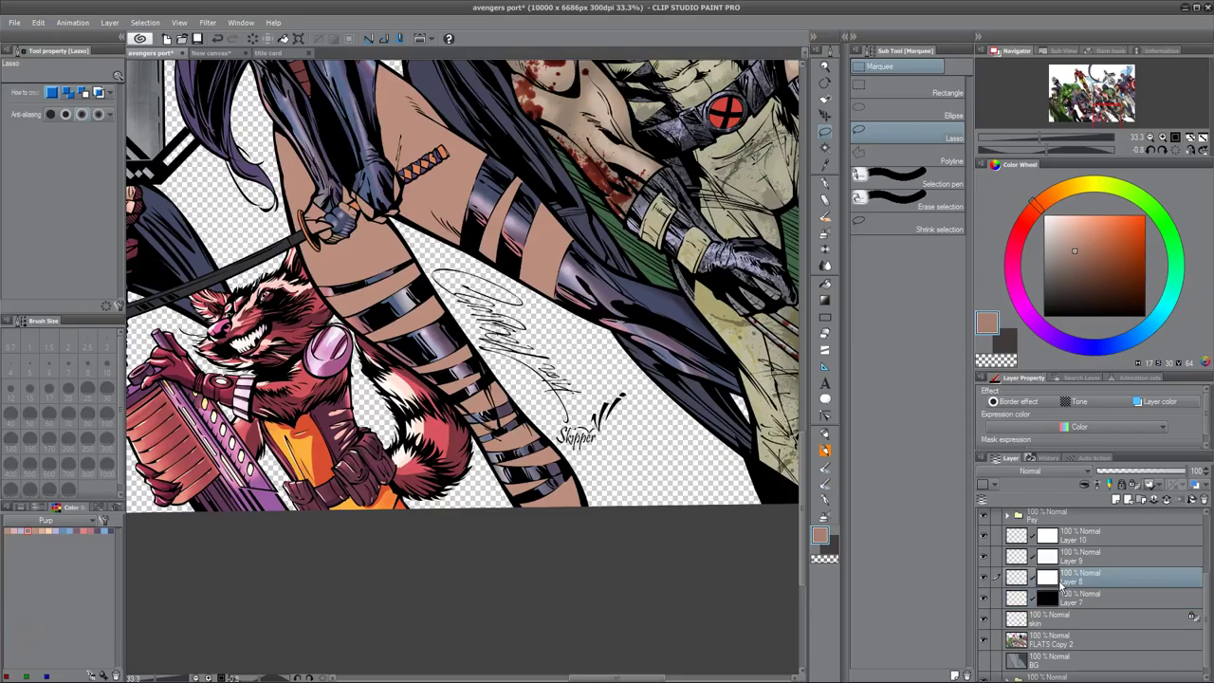
key("ctrl+i")
left_click(1076, 556)
key("ctrl+i")
left_click(1076, 535)
key("ctrl+i")
left_click(1074, 598)
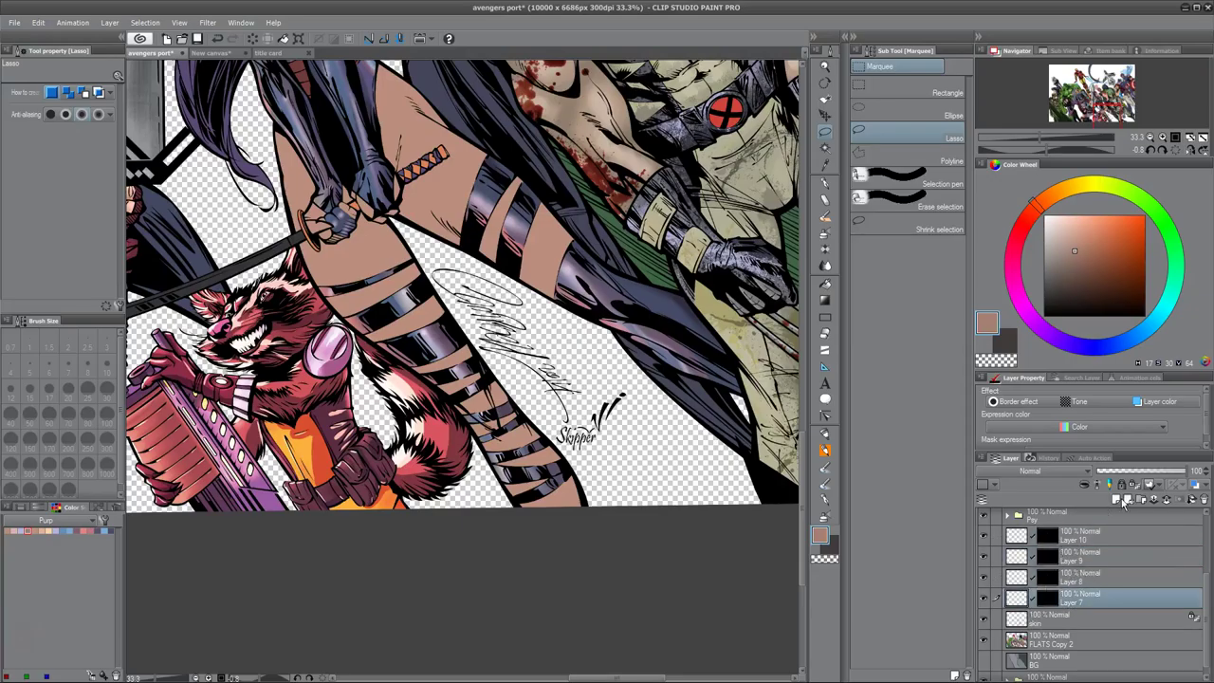
Step: Fill Layers 7 to 10 with palette skin tones: brown, orange-tan, light peach and pale pink, from lowest to highest
left_click(36, 528)
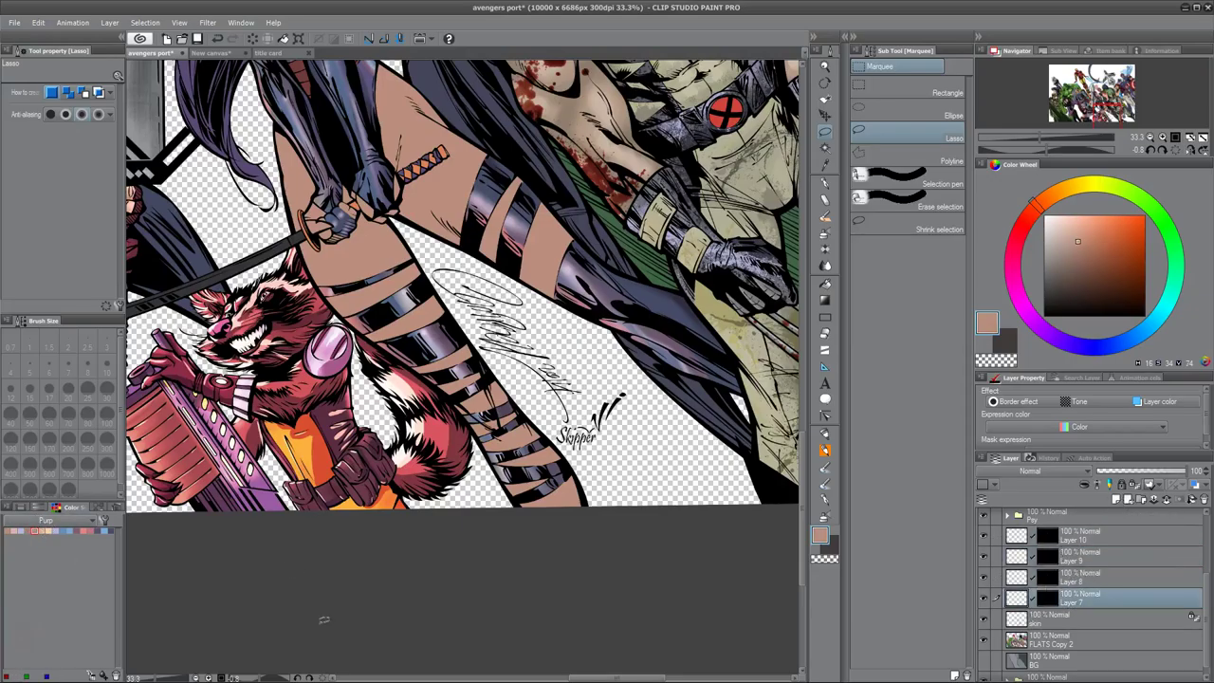
key("alt+BackSpace")
left_click(1018, 582)
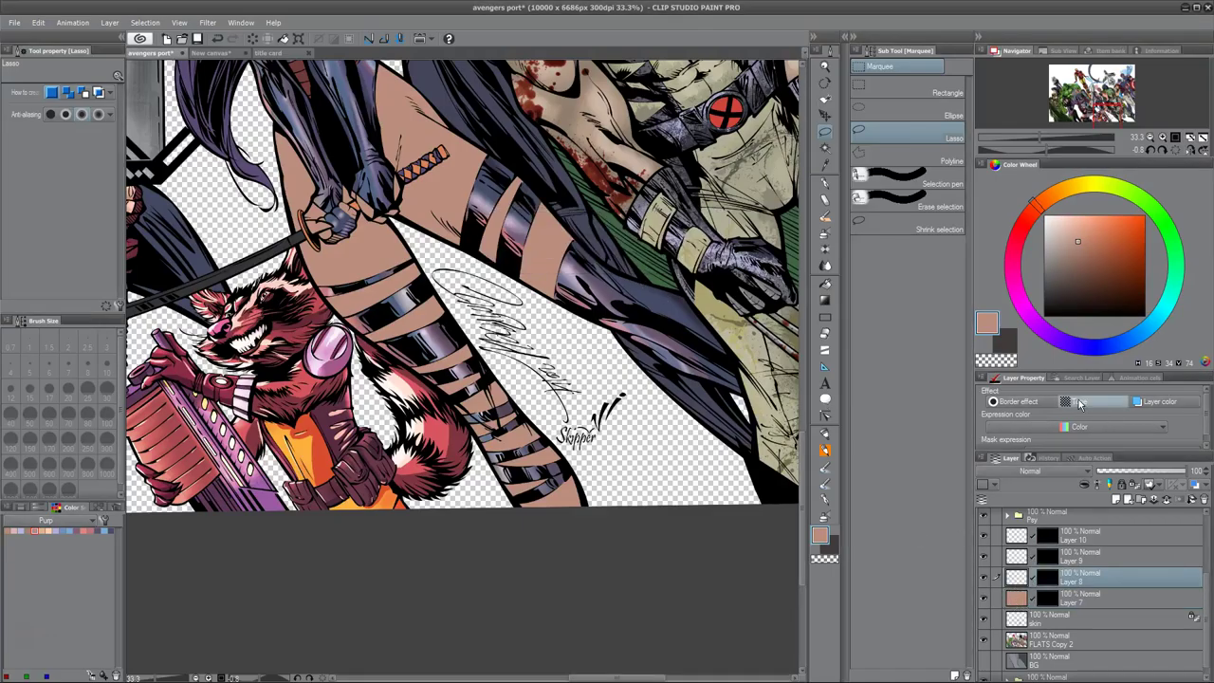
left_click(44, 528)
key("alt+BackSpace")
left_click(52, 529)
key("alt+bracketright")
key("alt+BackSpace")
left_click(85, 530)
key("alt+bracketright")
key("alt+BackSpace")
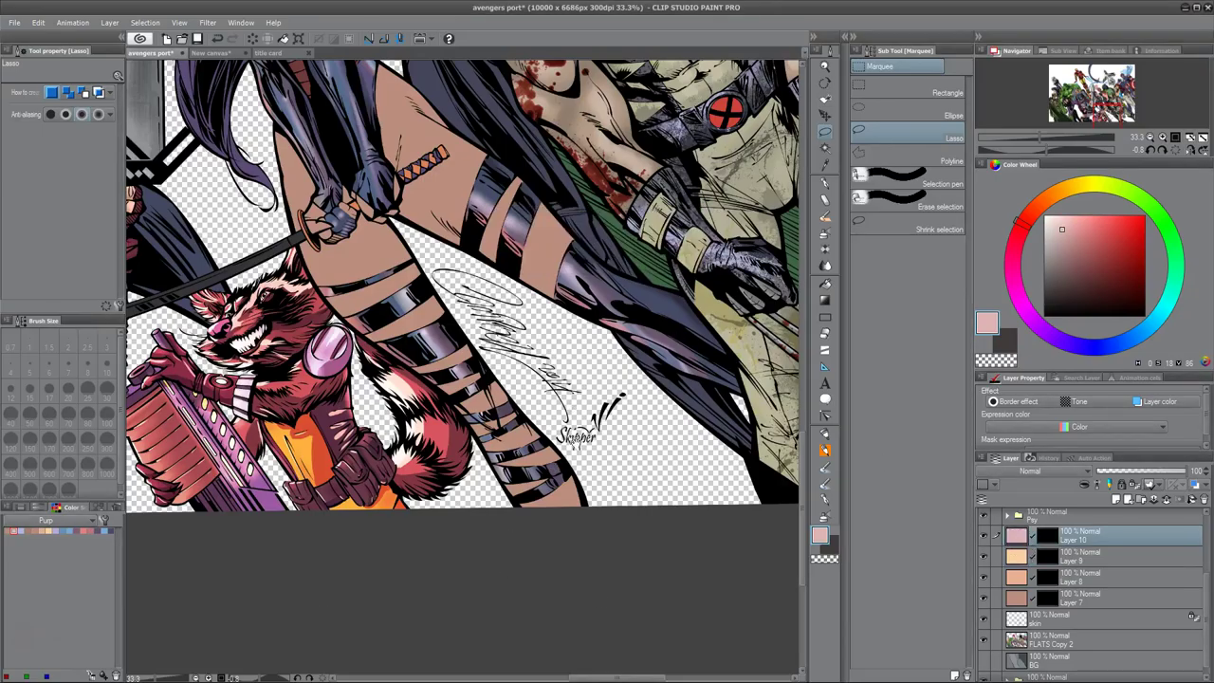
Step: Make Layer 7 active and choose the SOFT - Airbrush brush with white as the drawing colour
left_click_drag(958, 338, 913, 299)
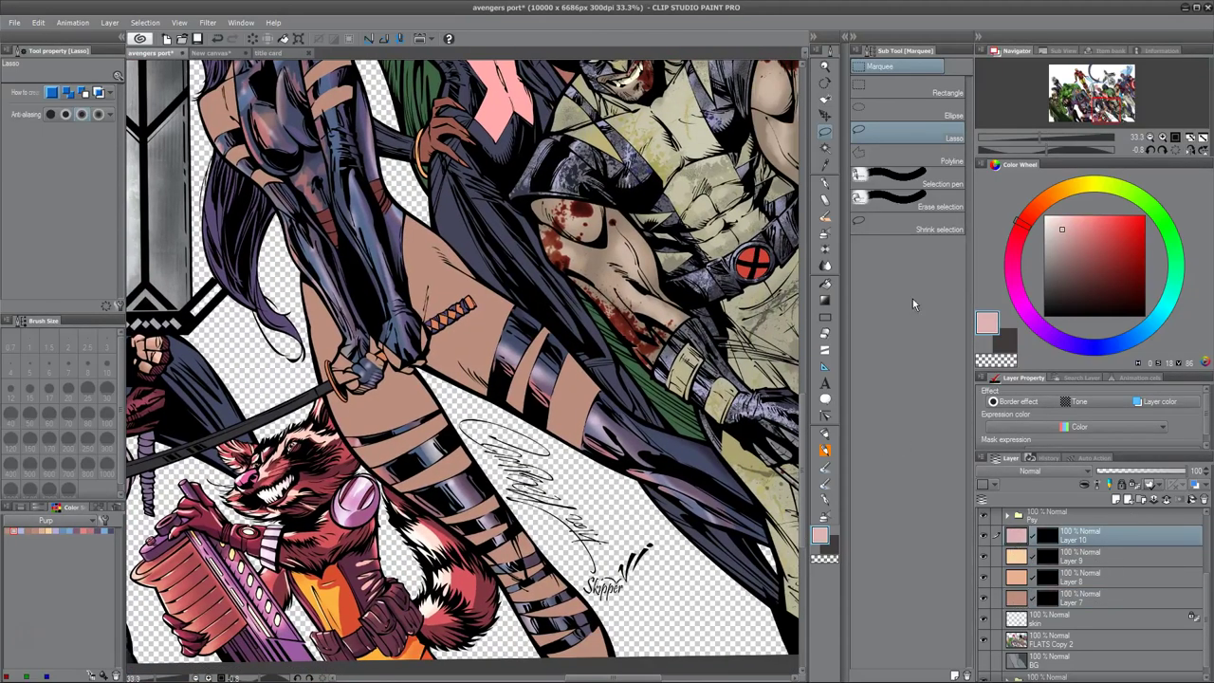
left_click(1096, 589)
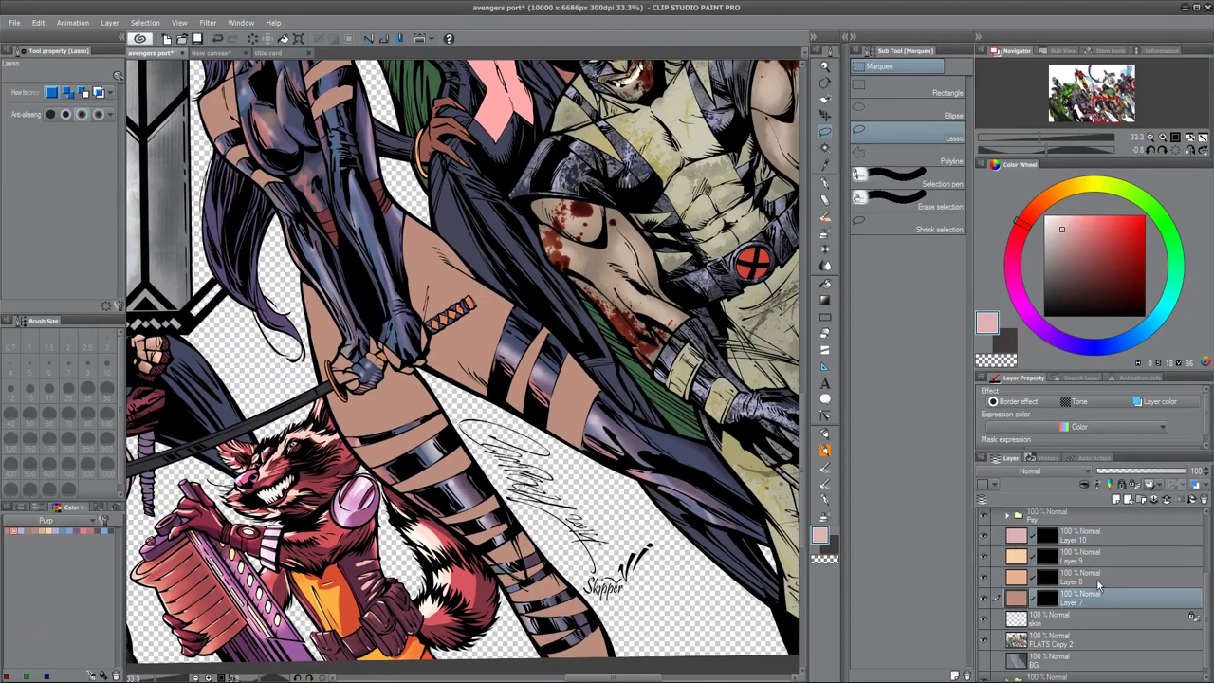
left_click(824, 434)
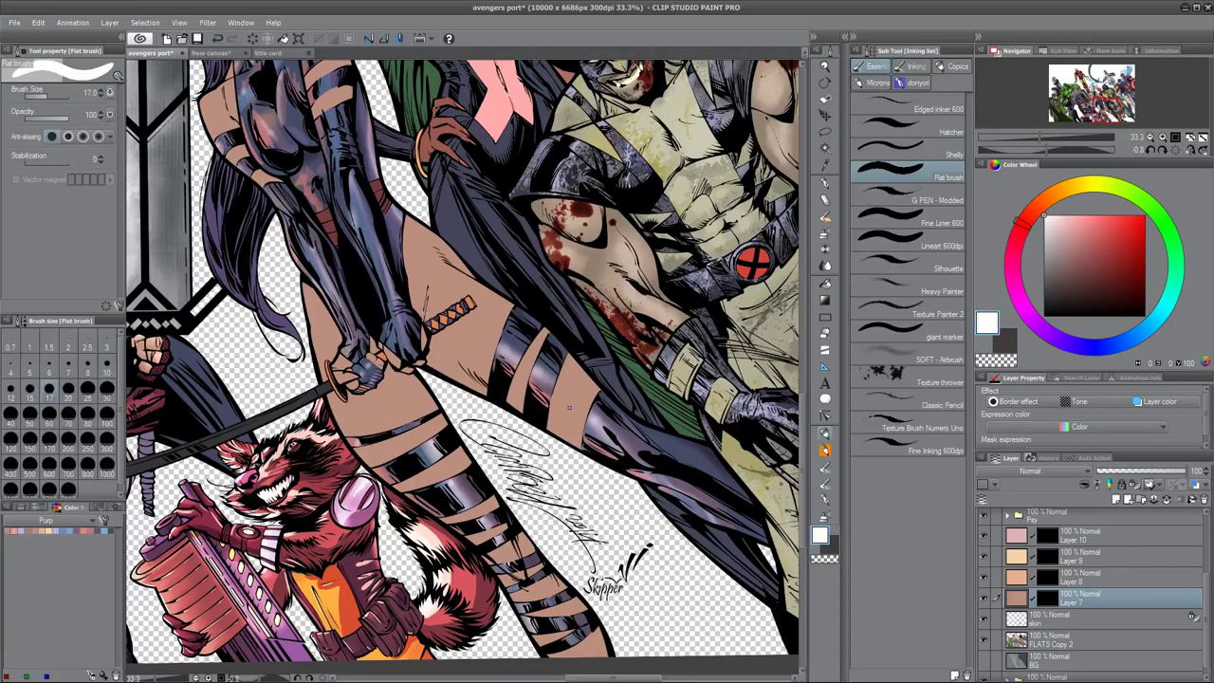
left_click(927, 360)
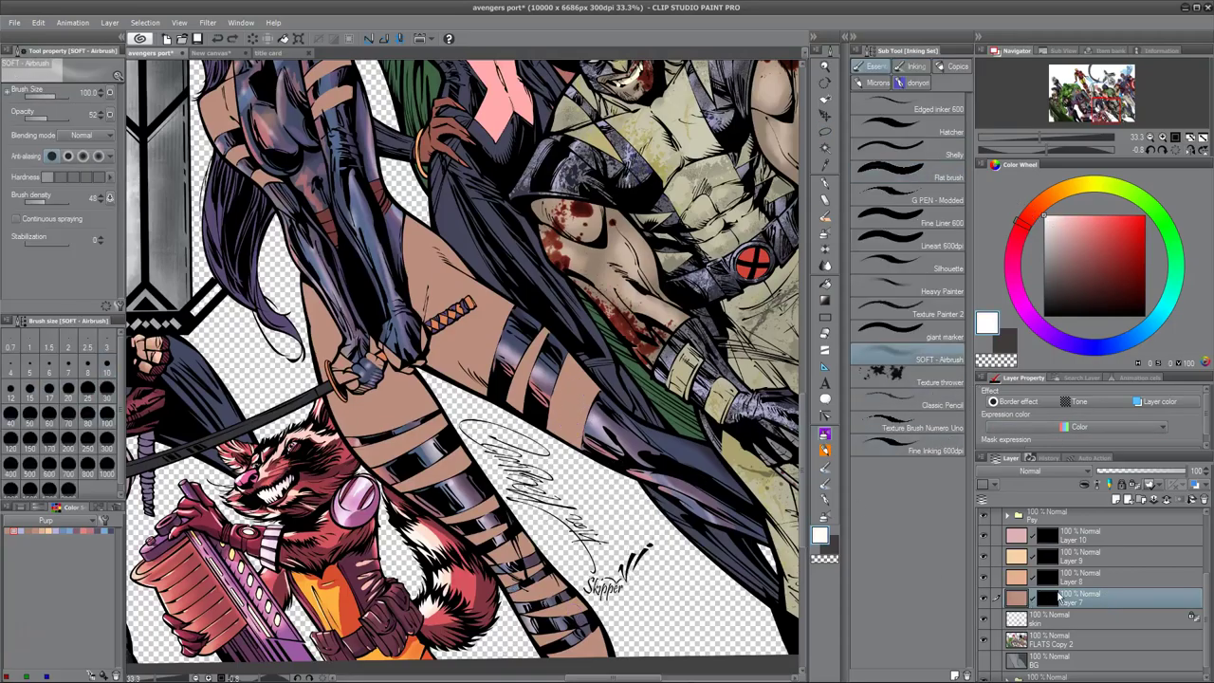
left_click(1091, 536)
key("ctrl+d")
key("Escape")
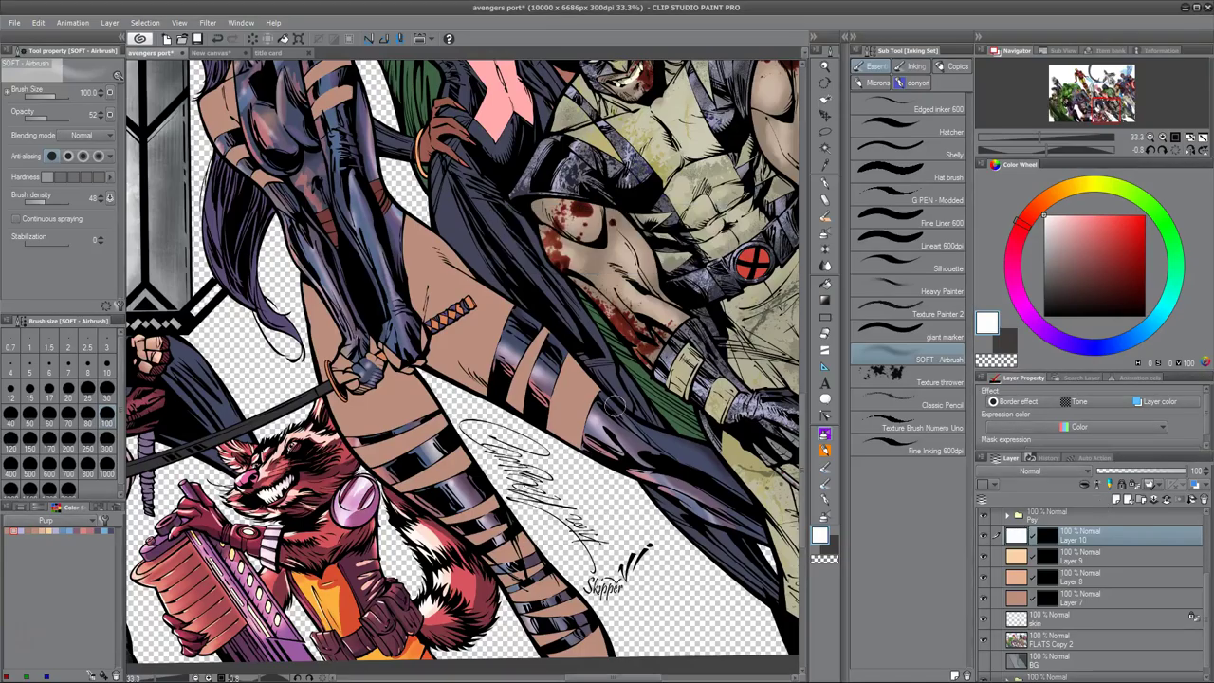
key("ctrl+d")
key("Return")
Step: Clip Layers 7, 8, 9 and 10 to the skin layer beneath them
left_click(1081, 598)
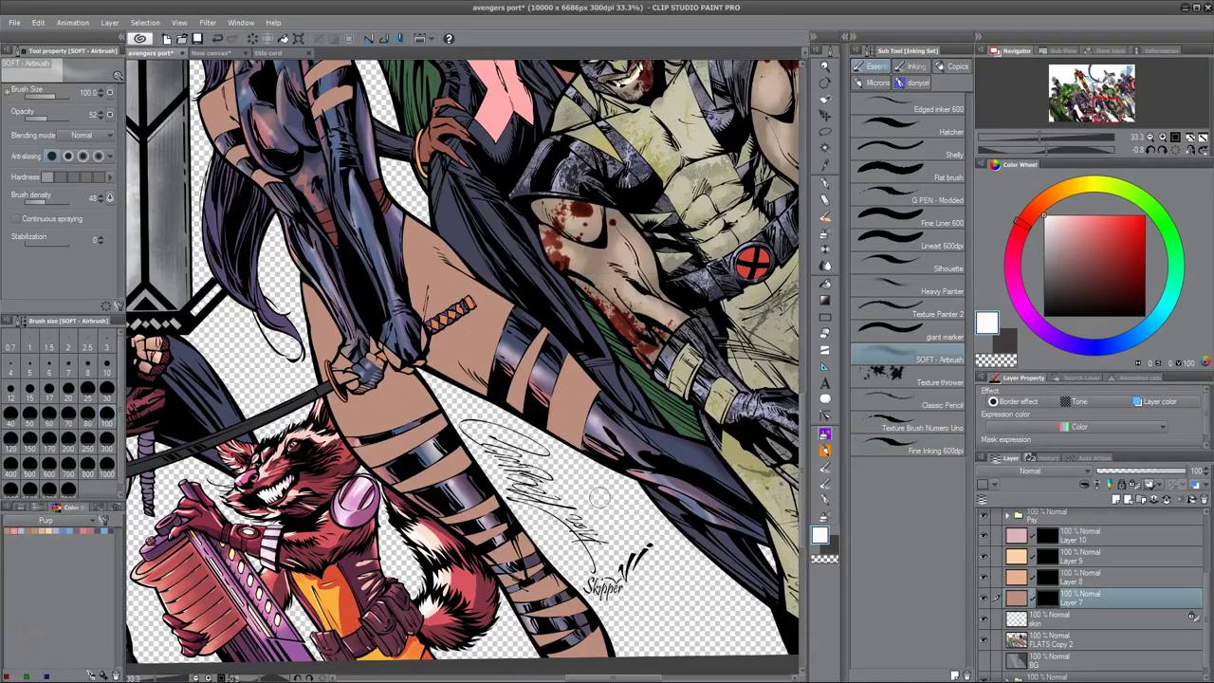
left_click(1081, 536, "shift")
key("ctrl+alt+g")
left_click(1025, 597)
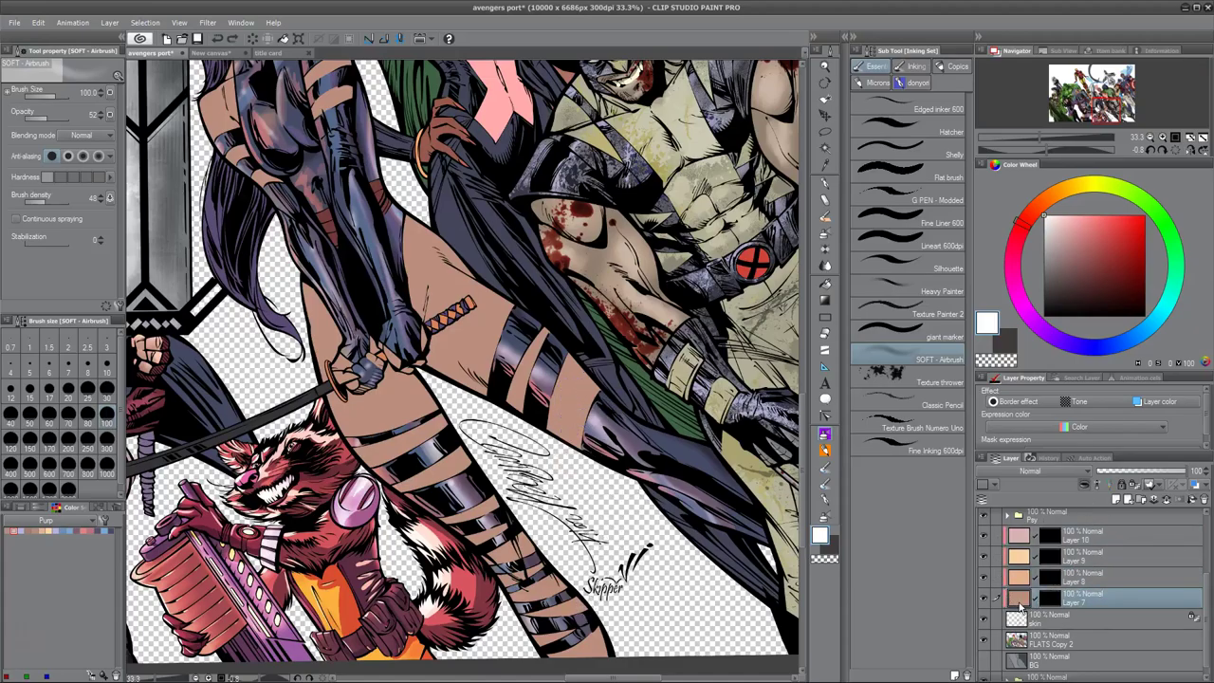
key("alt+bracketright")
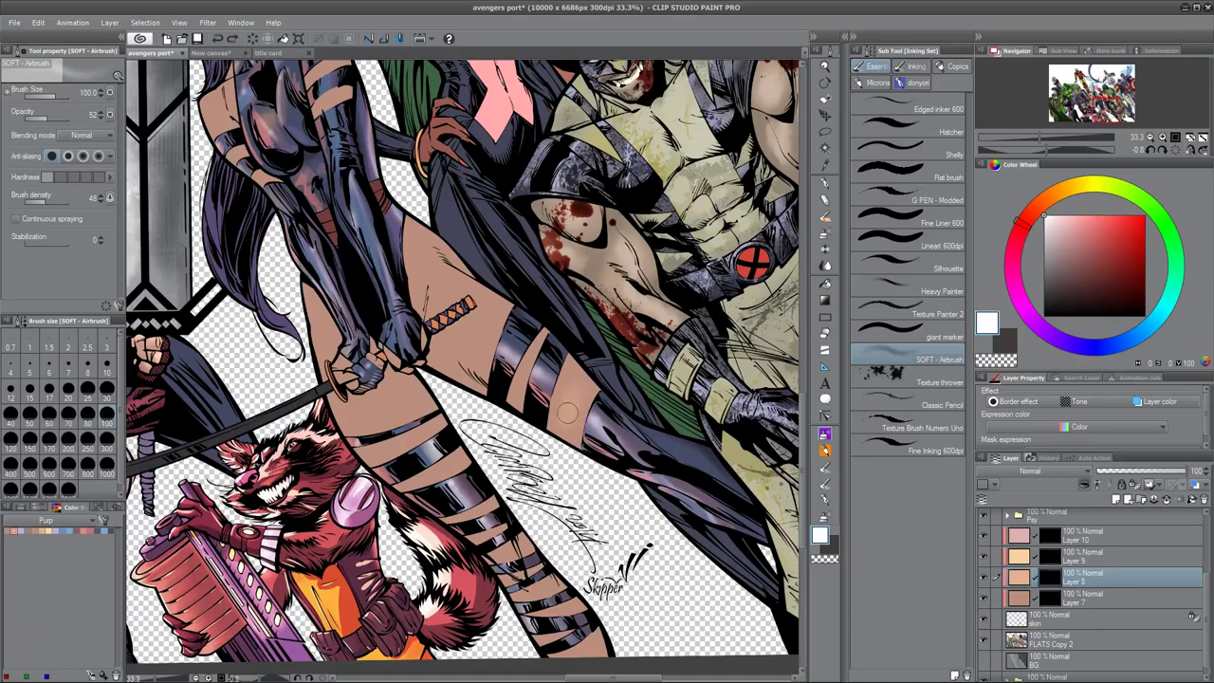
key("alt+bracketright")
key("alt+bracketright")
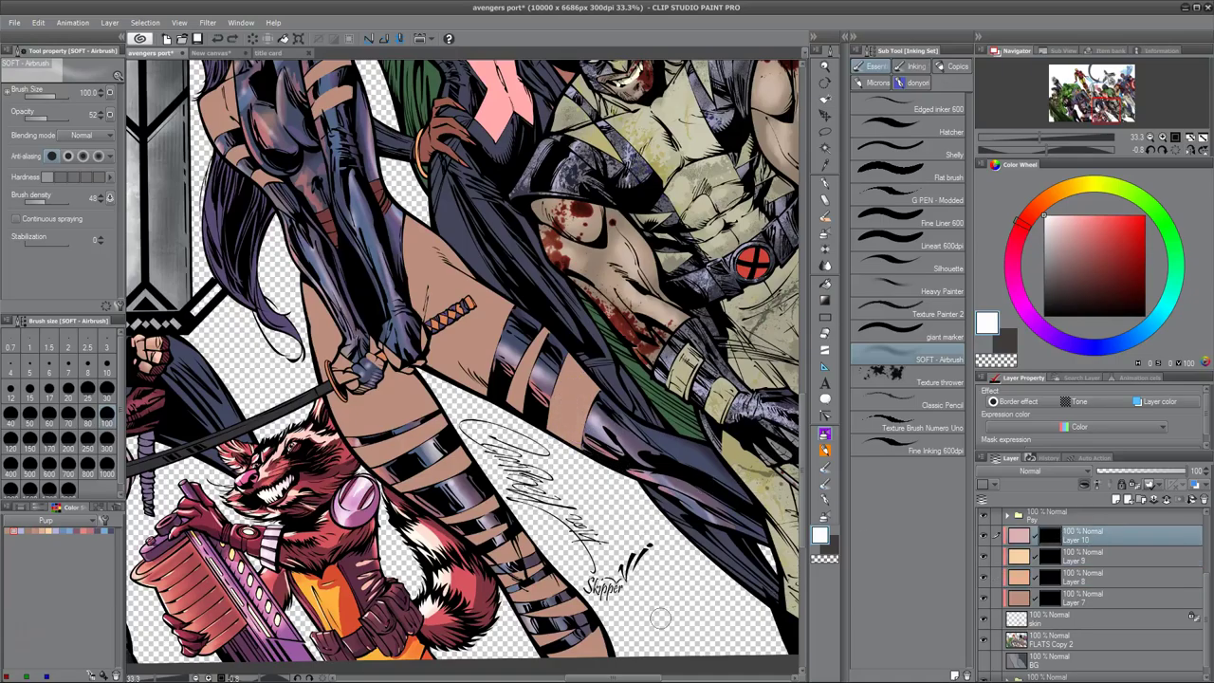
Step: Darken the brown fill of Layer 7 by lowering its brightness with Hue/Saturation/Luminosity
left_click(1081, 598)
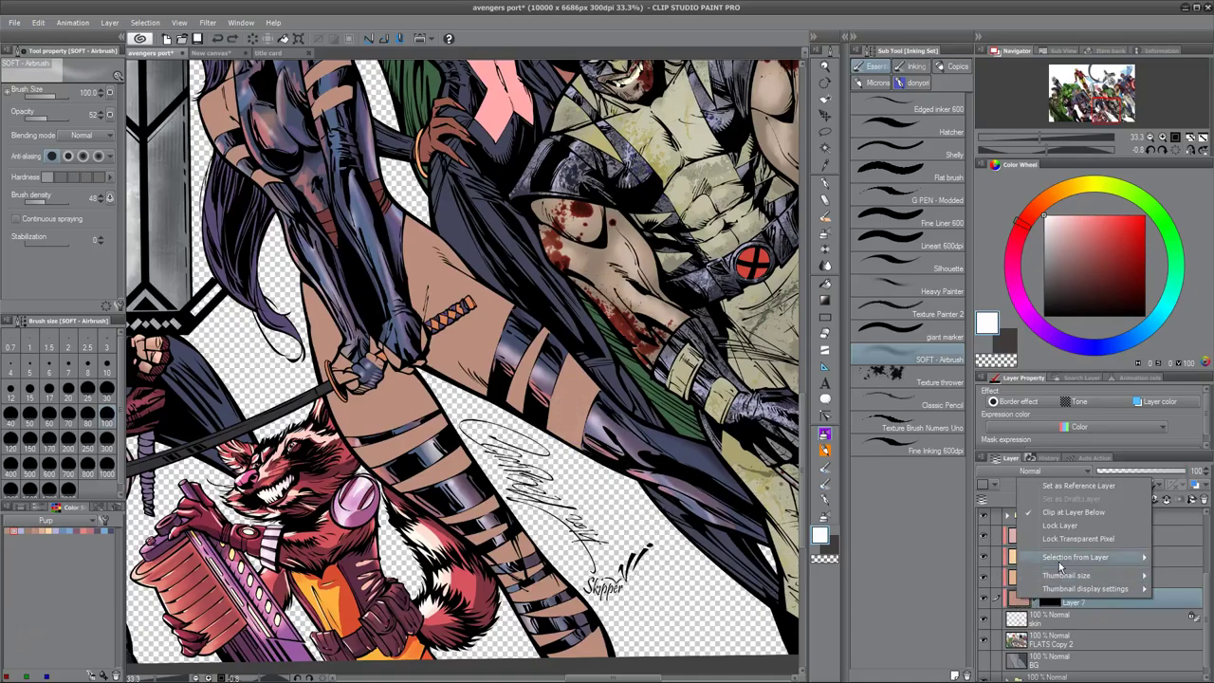
key("ctrl+u")
key("Escape")
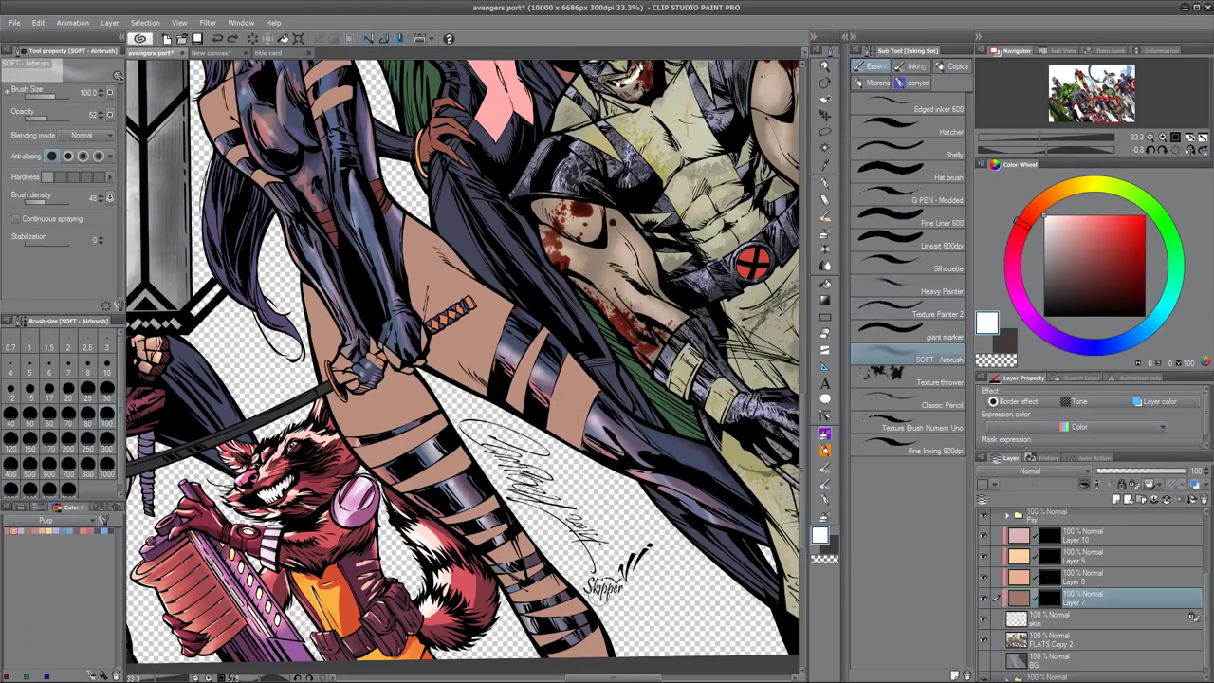
key("ctrl+u")
left_click_drag(729, 387, 709, 387)
key("Return")
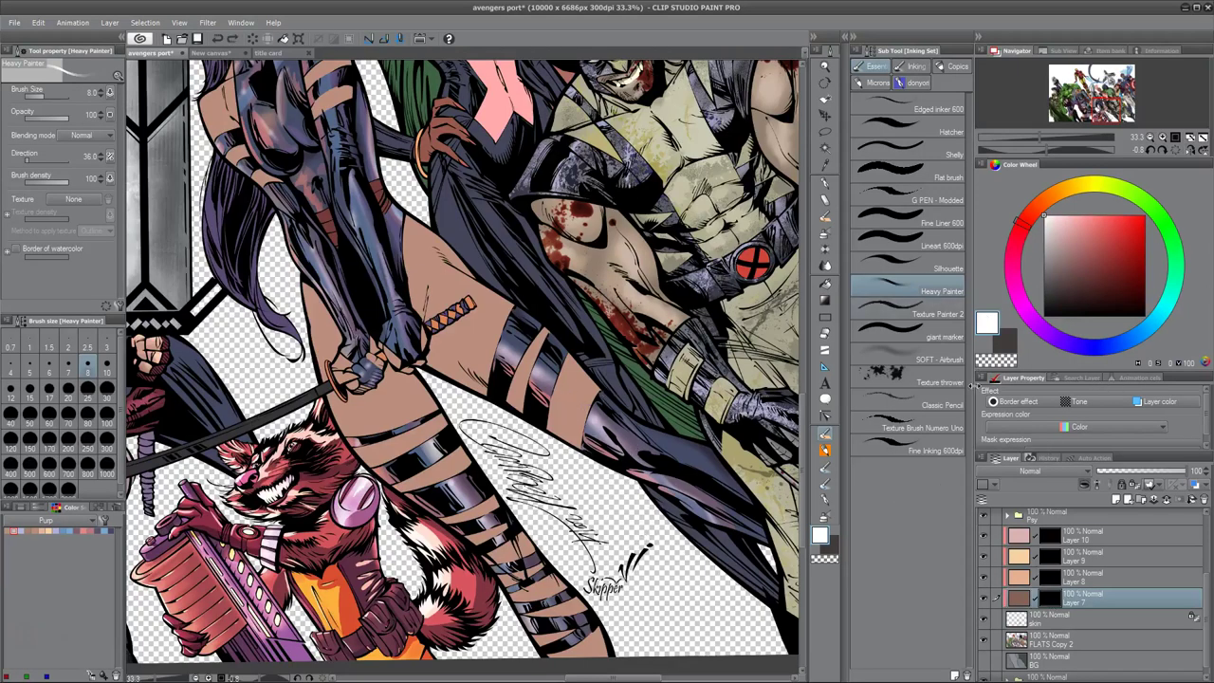
Step: Lasso the shadow shapes along the skin of both of the woman's legs for Layer 7
key("m")
mouse_move(573, 455)
left_mouse_down()
mouse_move(313, 445)
mouse_move(550, 626)
mouse_move(528, 607)
left_mouse_up()
scroll(558, 573, "down", 1)
mouse_move(547, 558)
left_mouse_down()
mouse_move(607, 628)
mouse_move(528, 597)
left_mouse_up()
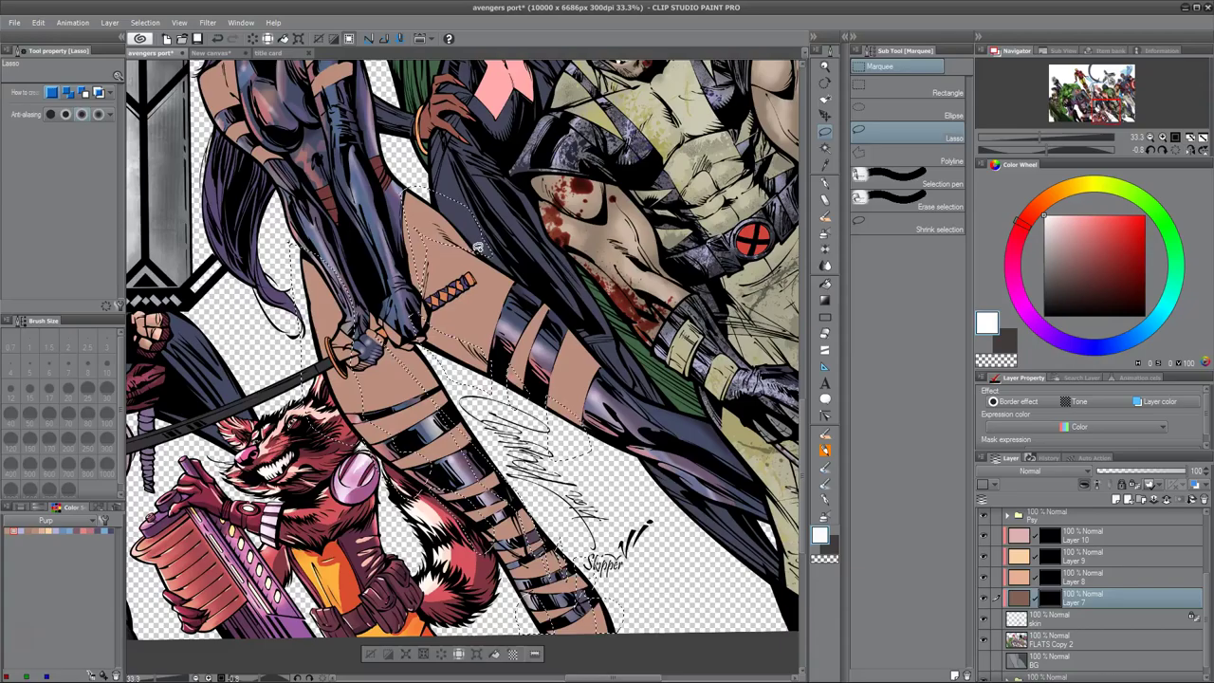
Step: Airbrush the shadows into Layer 7's mask at opacity 83, reducing the brush size to 170, and clear the selection
key("b")
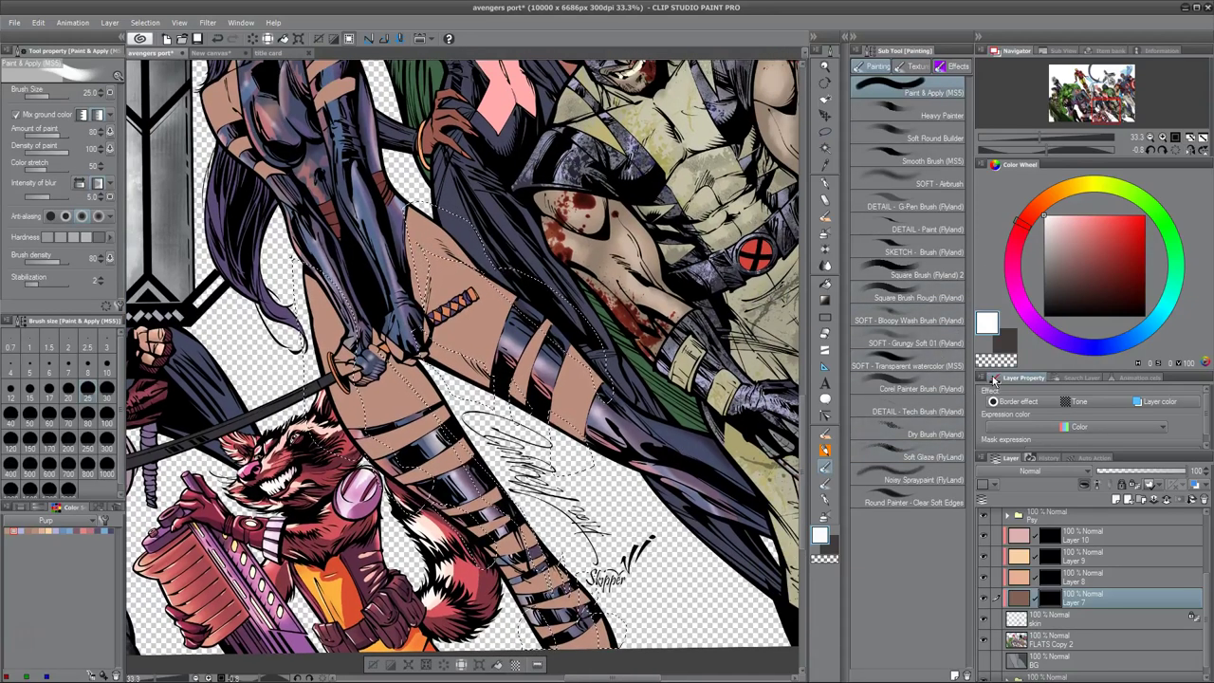
left_click(824, 433)
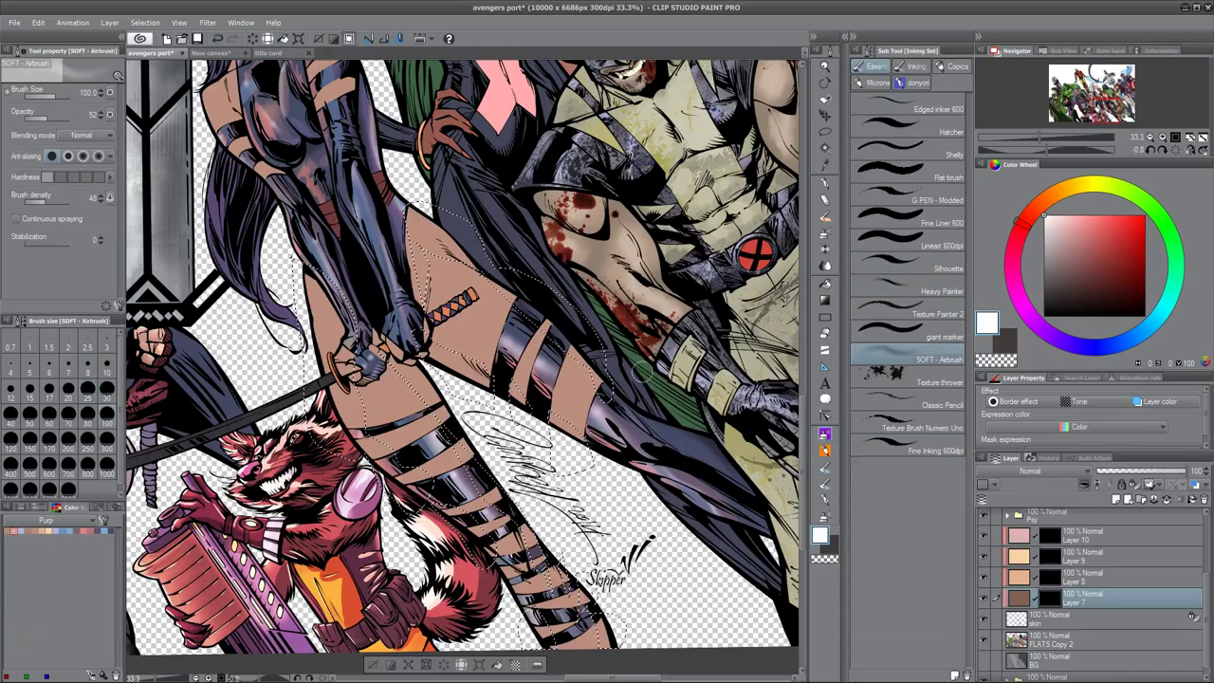
left_click_drag(50, 118, 70, 118)
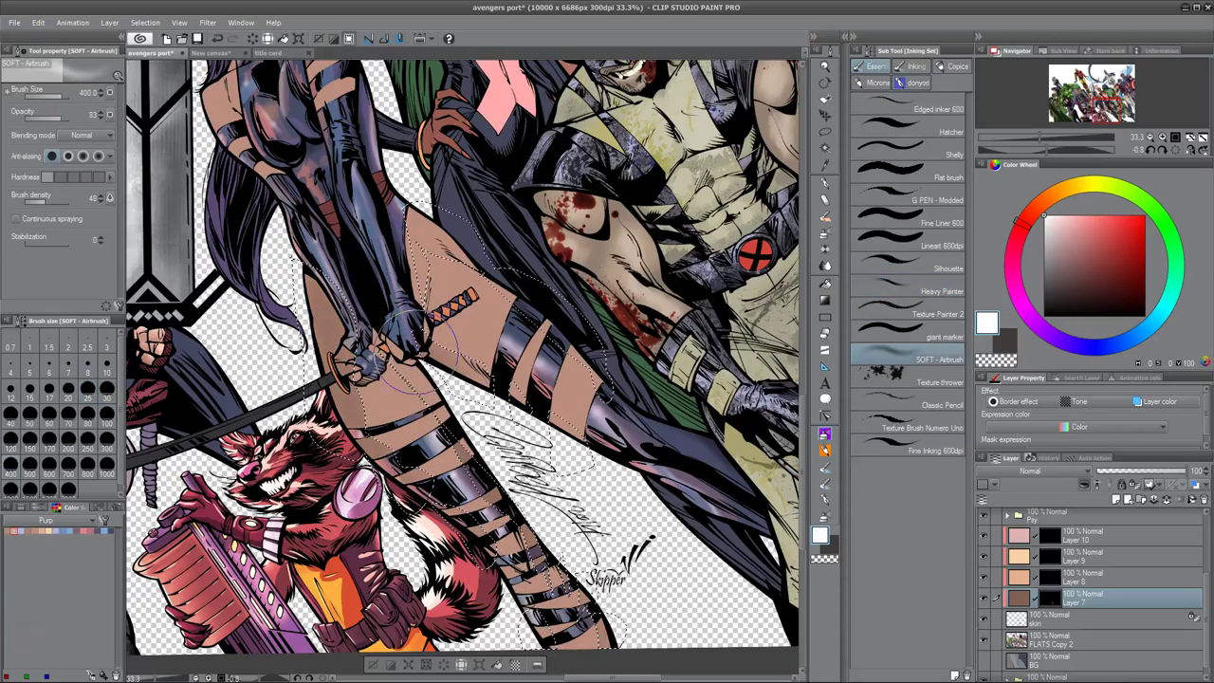
key("m")
left_click(825, 434)
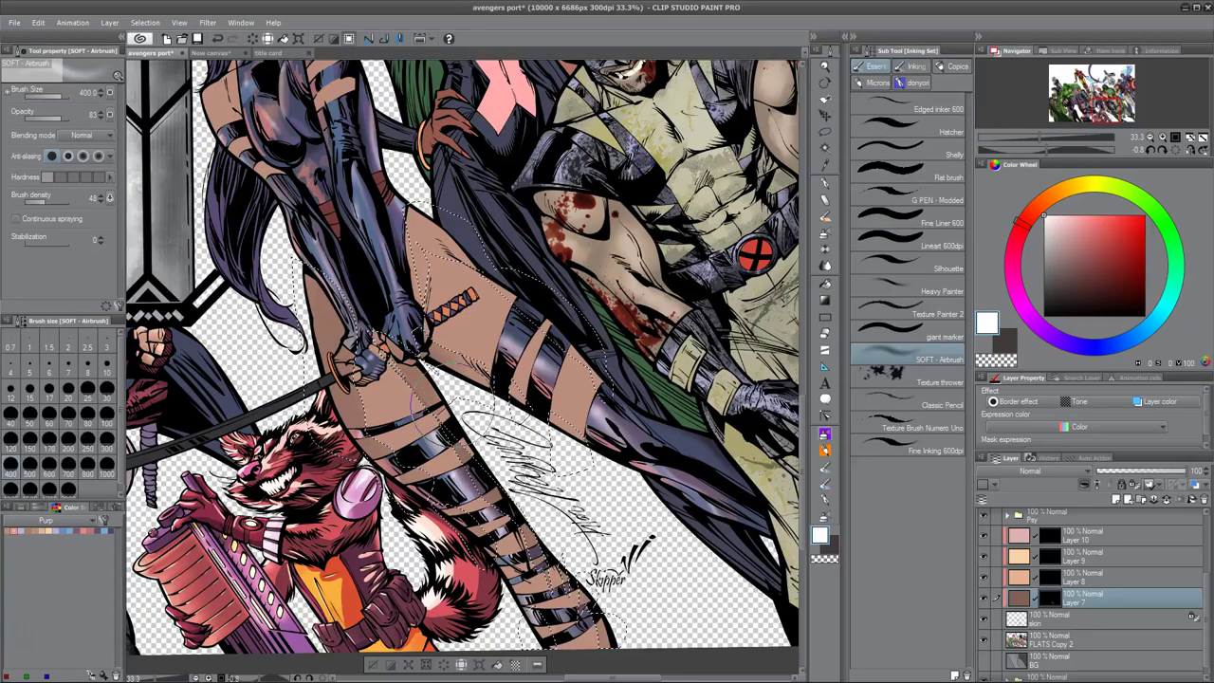
key("bracketleft")
key("bracketleft")
key("bracketleft")
key("bracketleft")
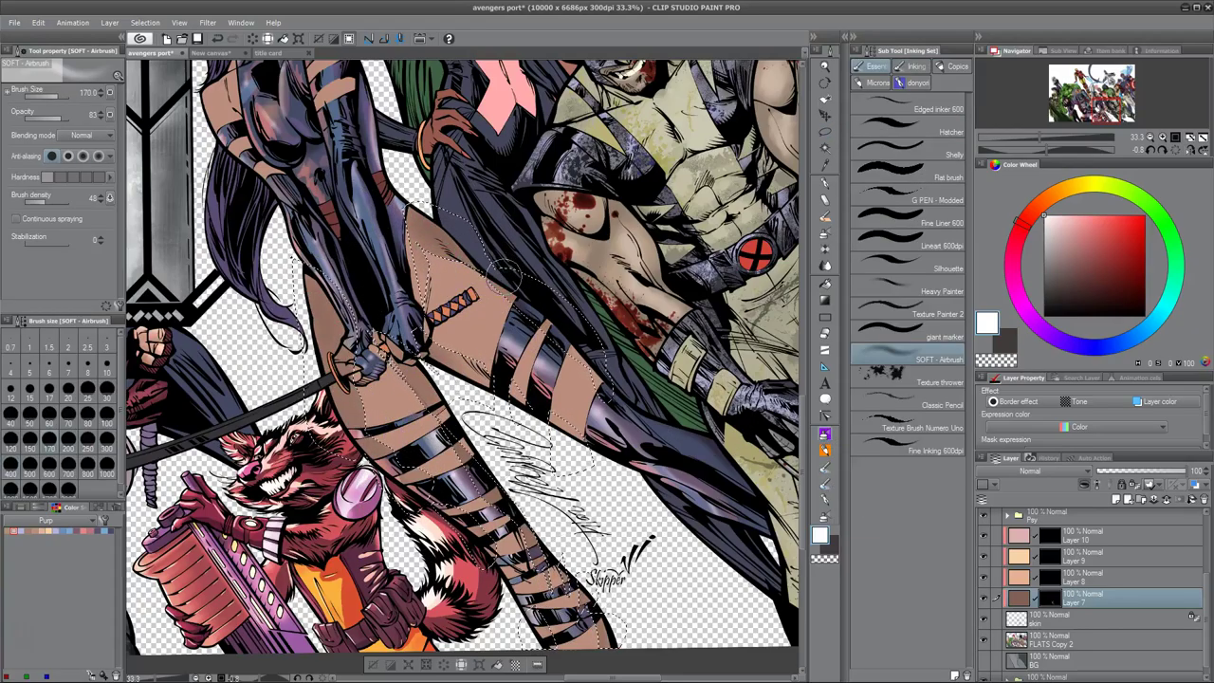
key("ctrl+d")
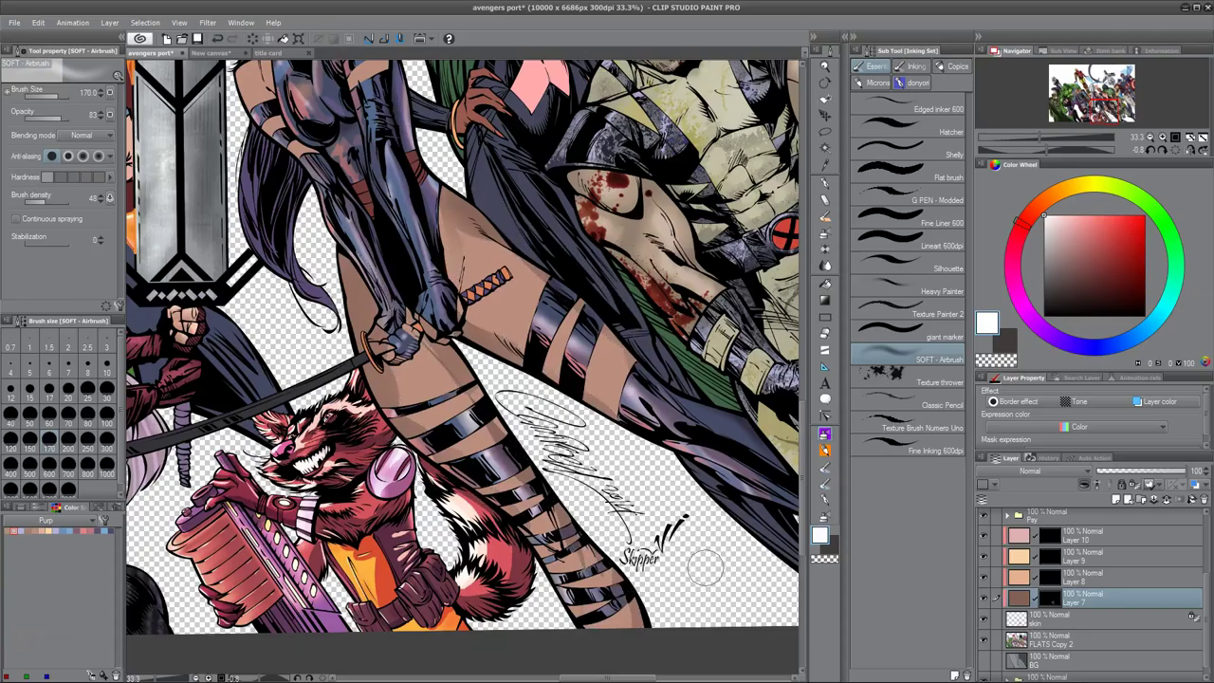
Step: Lasso midtone shapes on the skin of both legs with the orange-tan Layer 8 active
left_click(1106, 573)
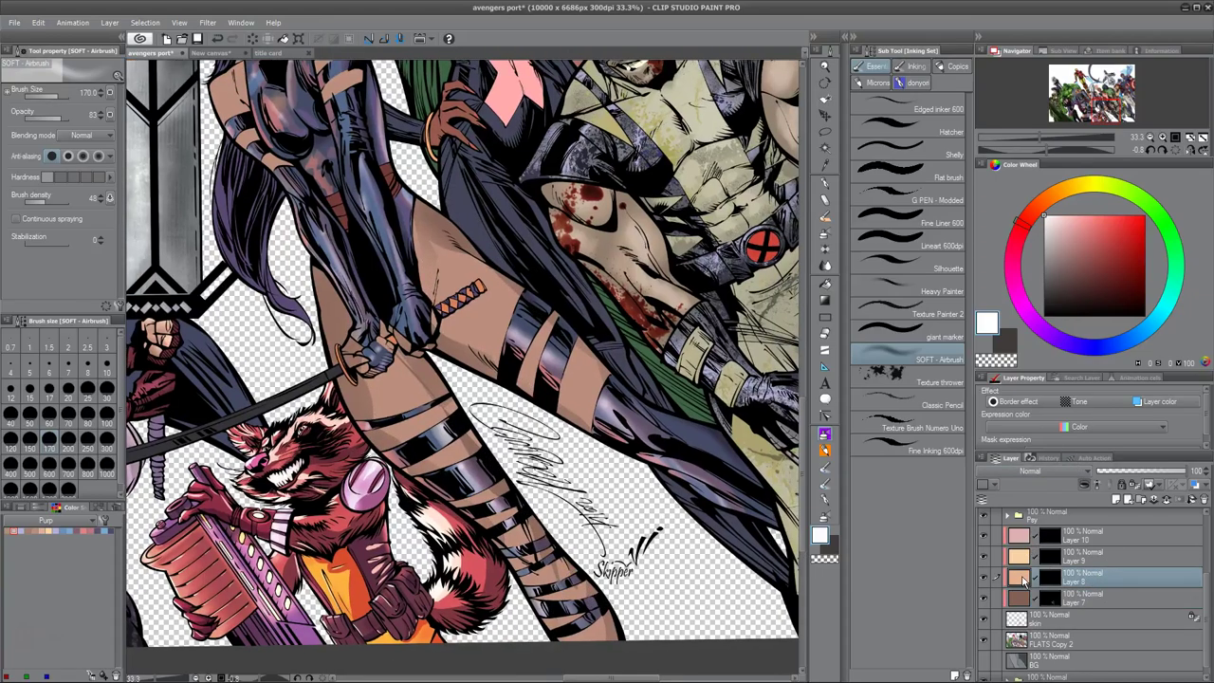
key("m")
left_click_drag(456, 379, 693, 360)
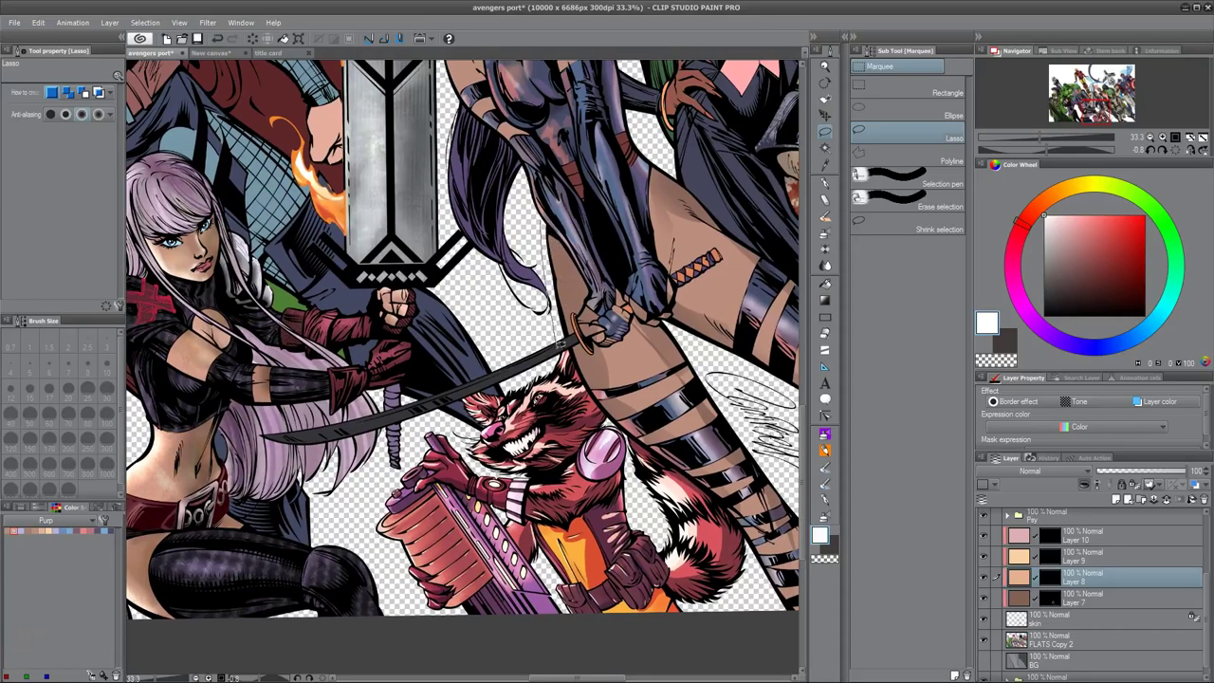
left_click_drag(569, 332, 560, 341)
left_click_drag(650, 430, 499, 359)
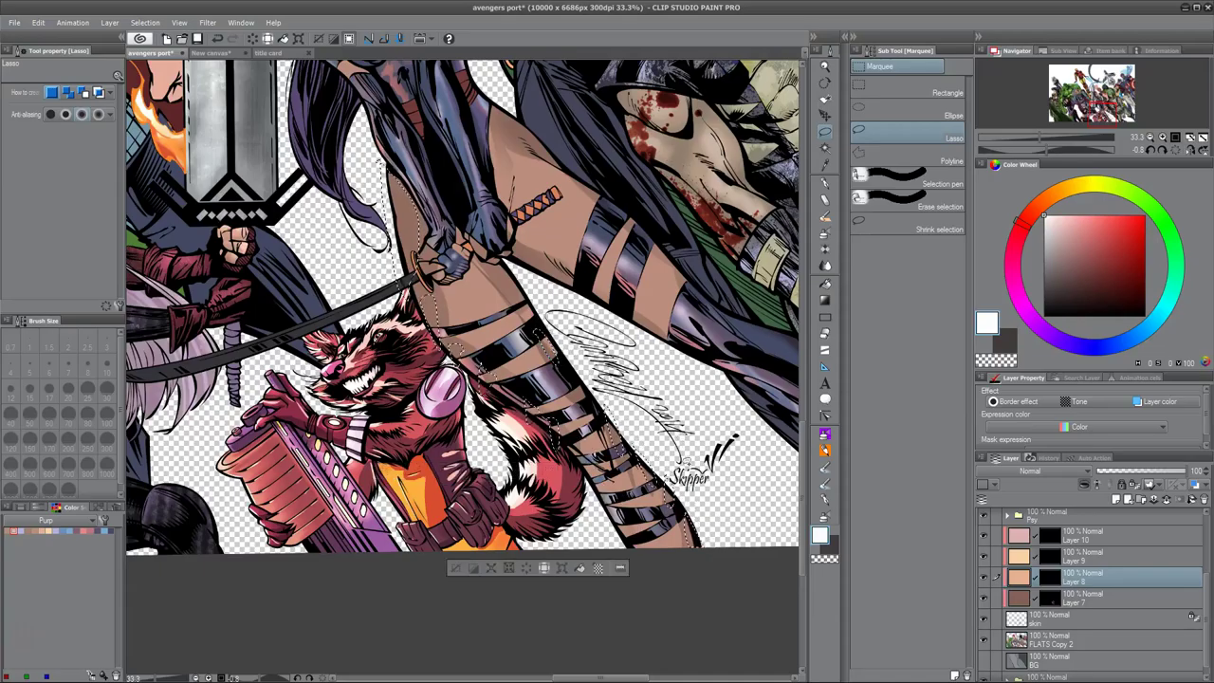
mouse_move(513, 171)
left_mouse_down()
mouse_move(528, 200)
mouse_move(588, 267)
mouse_move(694, 317)
mouse_move(603, 209)
mouse_move(519, 176)
left_mouse_up()
Step: Airbrush the midtones into Layer 8's mask with a brush size up to 150 and clear the selection
key("b")
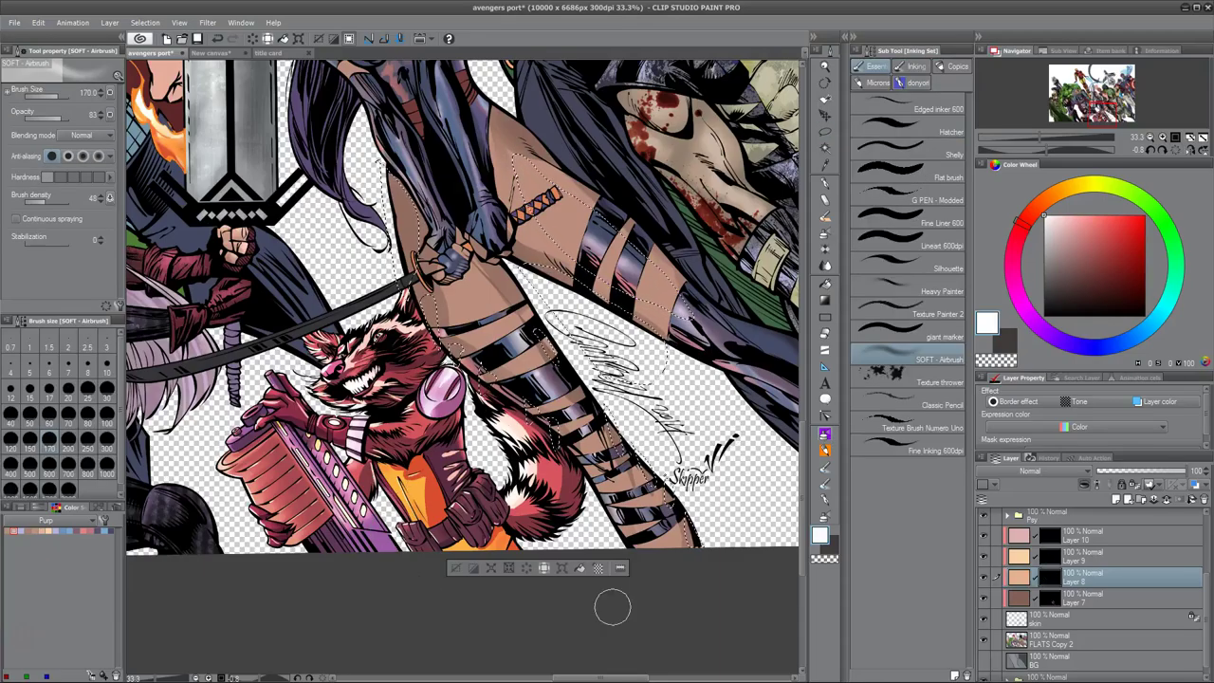
key("bracketleft")
key("bracketleft")
key("bracketleft")
key("bracketleft")
key("bracketright")
key("bracketright")
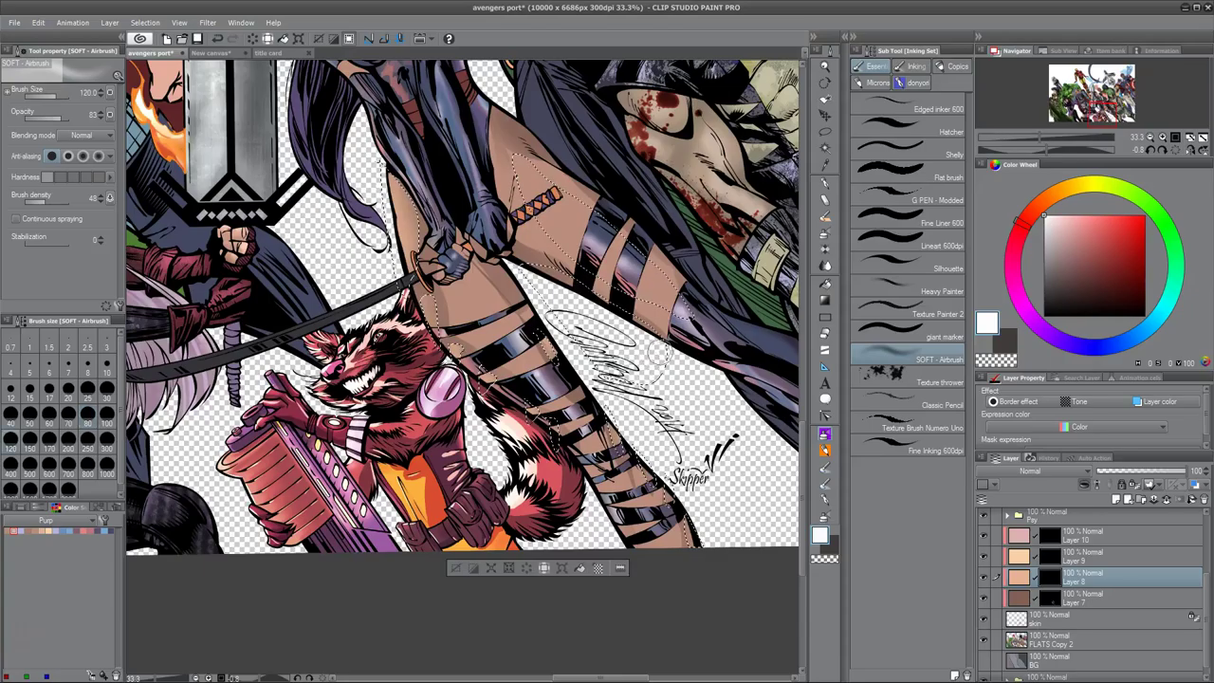
key("bracketright")
key("ctrl+d")
left_click_drag(771, 491, 630, 558)
Step: Lasso smaller light areas on both thighs and along the lower leg with the light peach Layer 9 active
key("alt+bracketright")
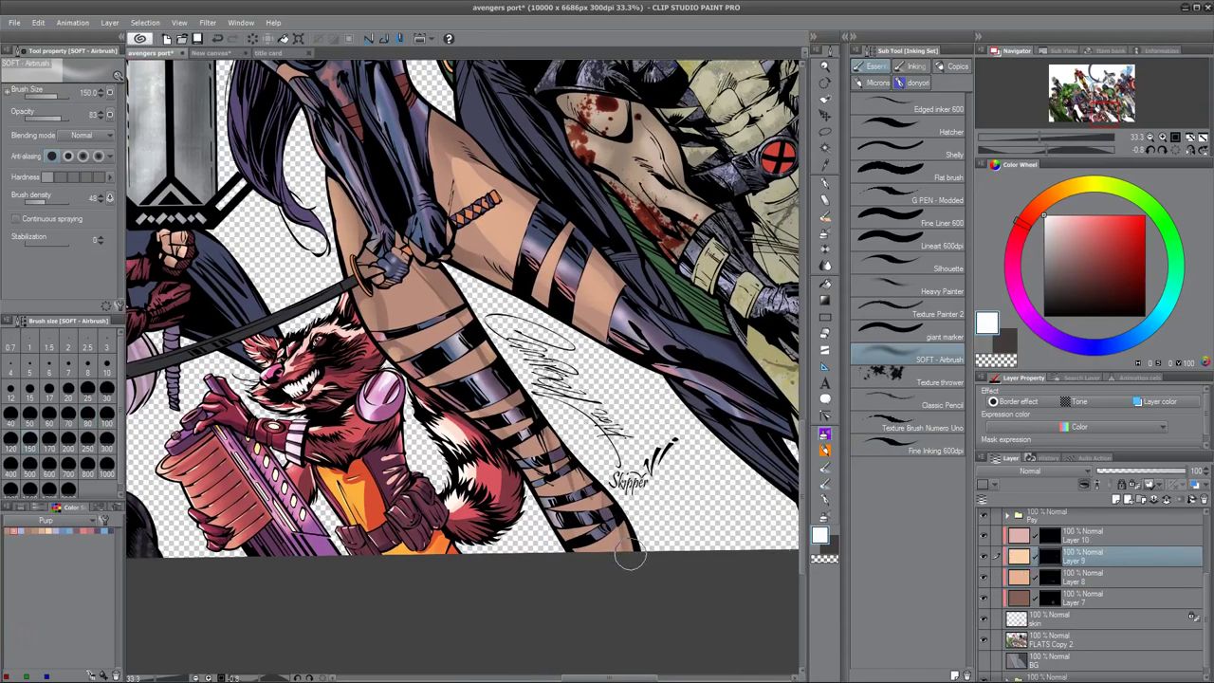
key("m")
left_click_drag(441, 361, 408, 298)
mouse_move(469, 187)
left_mouse_down()
mouse_move(536, 268)
mouse_move(633, 322)
mouse_move(525, 206)
left_mouse_up()
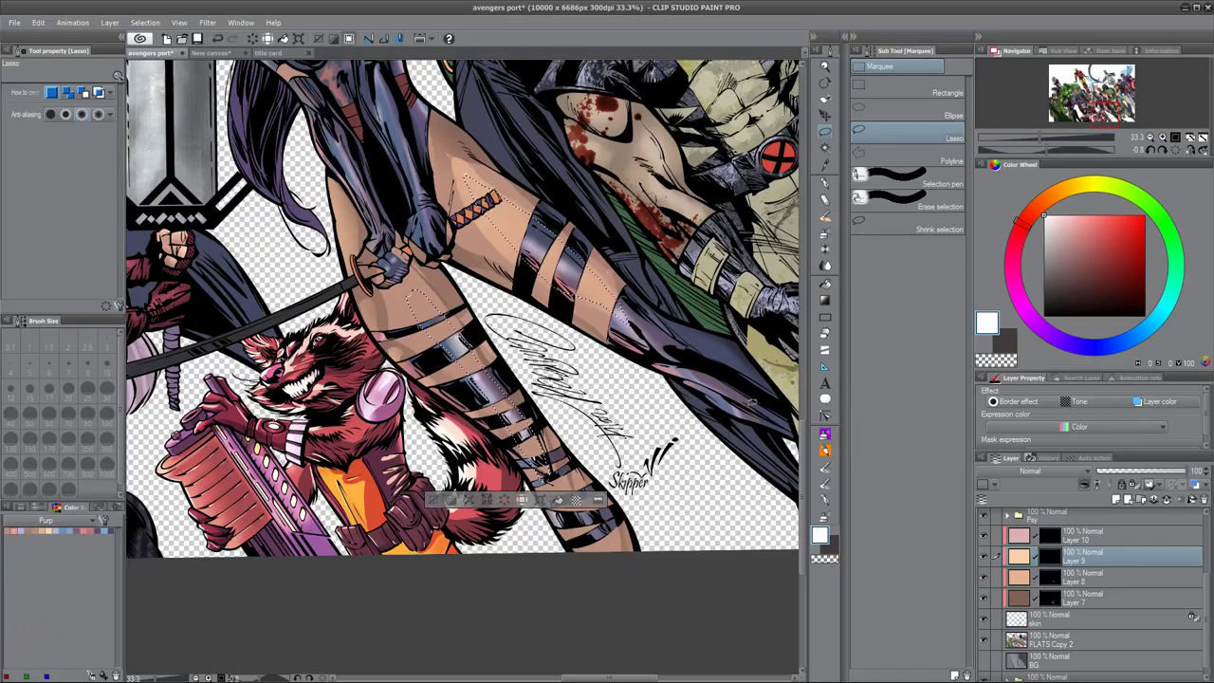
Step: Airbrush the light peach tone into Layer 9's mask within the selected leg areas and clear the selection
left_click(147, 22)
key("Escape")
key("b")
mouse_move(379, 422)
left_mouse_down()
mouse_move(410, 465)
mouse_move(384, 432)
mouse_move(479, 335)
mouse_move(553, 422)
left_mouse_up()
left_click_drag(622, 608, 608, 555)
Step: Lasso small highlight spots on both legs, airbrush them into the pale pink Layer 10's mask, and deselect
key("m")
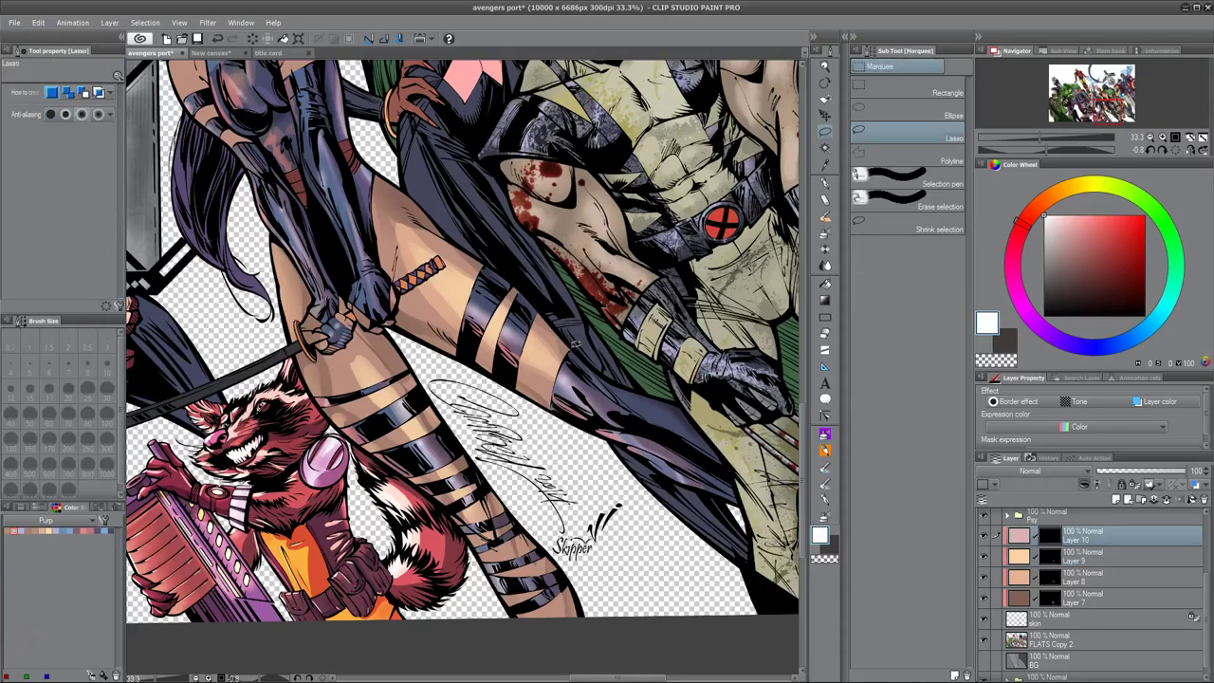
mouse_move(375, 383)
left_mouse_down()
mouse_move(404, 390)
mouse_move(384, 390)
mouse_move(439, 428)
mouse_move(474, 517)
left_mouse_up()
left_click_drag(520, 337, 538, 364)
left_click_drag(446, 275, 480, 313)
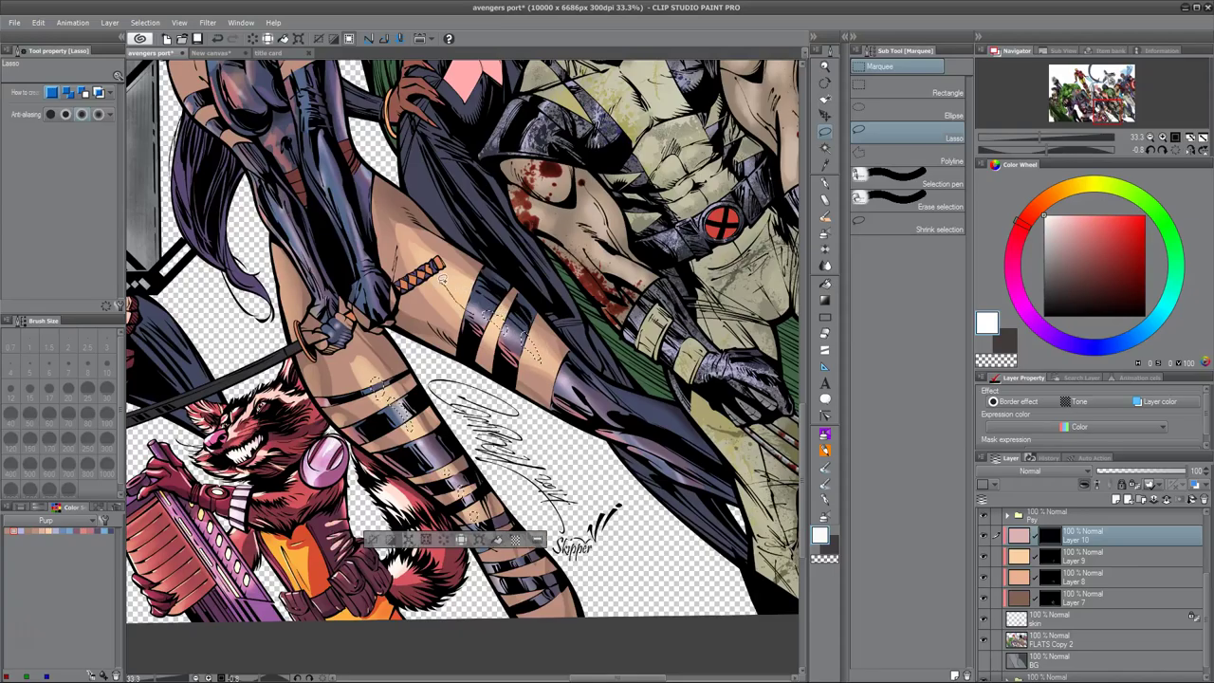
left_click(824, 434)
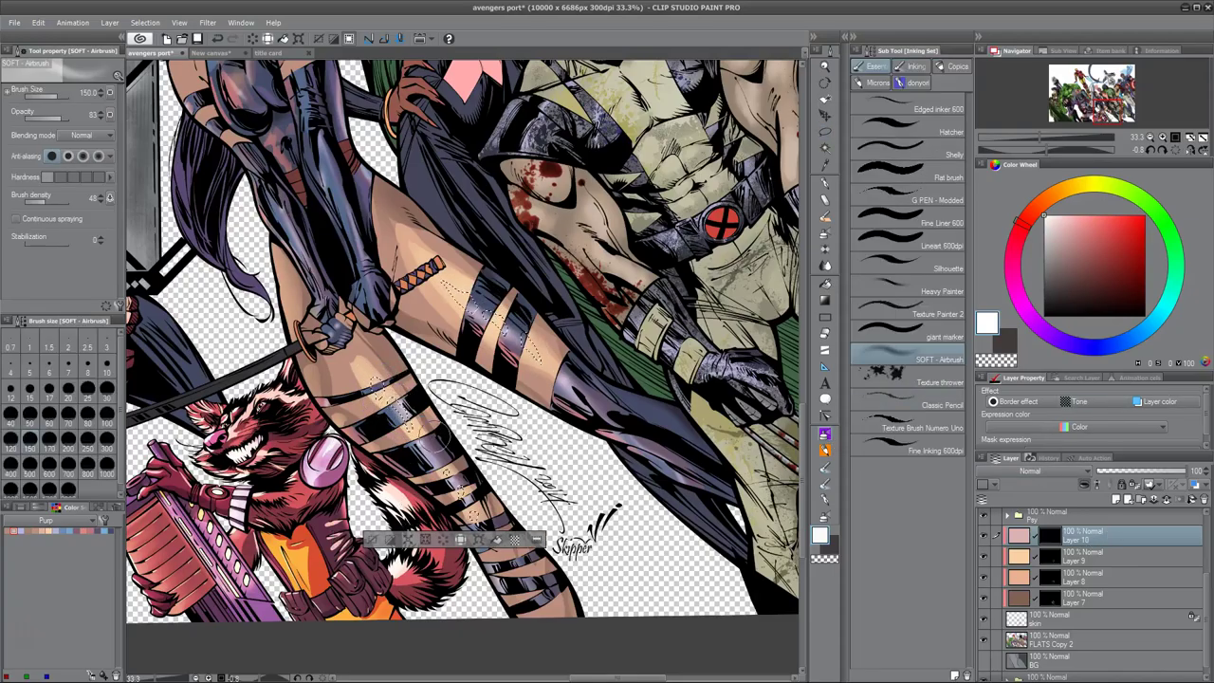
key("ctrl+d")
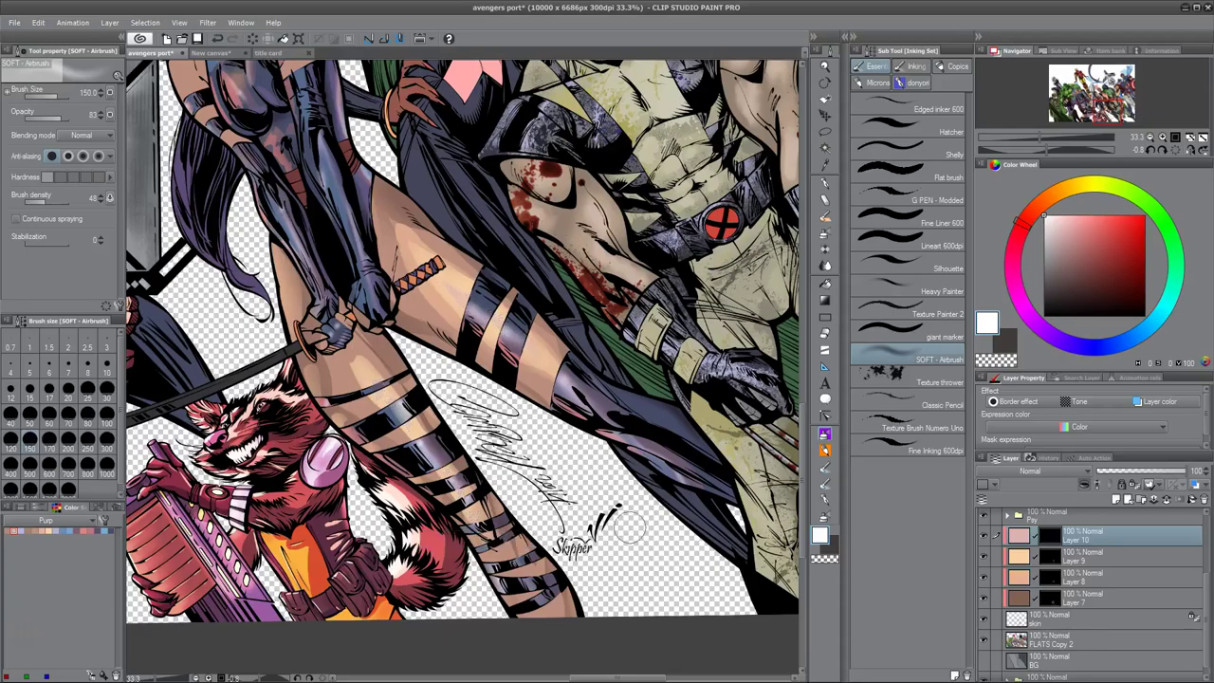
Step: Set the drawing colour to a peach skin tone with hue 18, saturation 37 and value 89
key("ctrl+u")
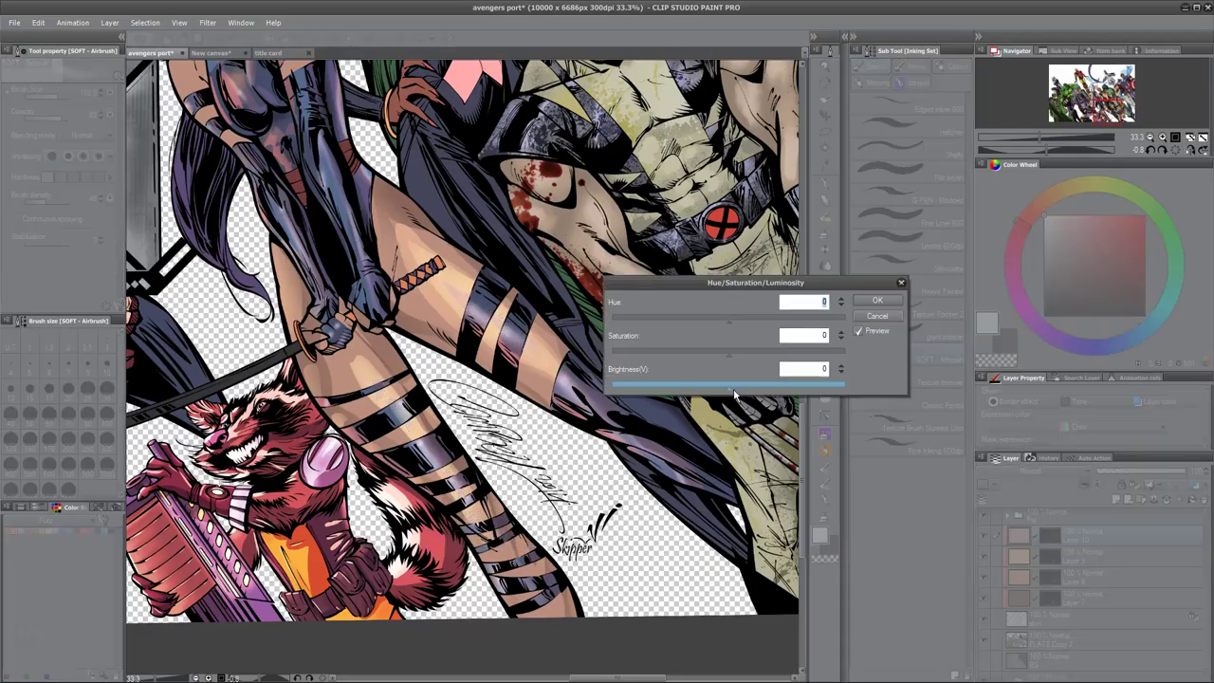
left_click(877, 316)
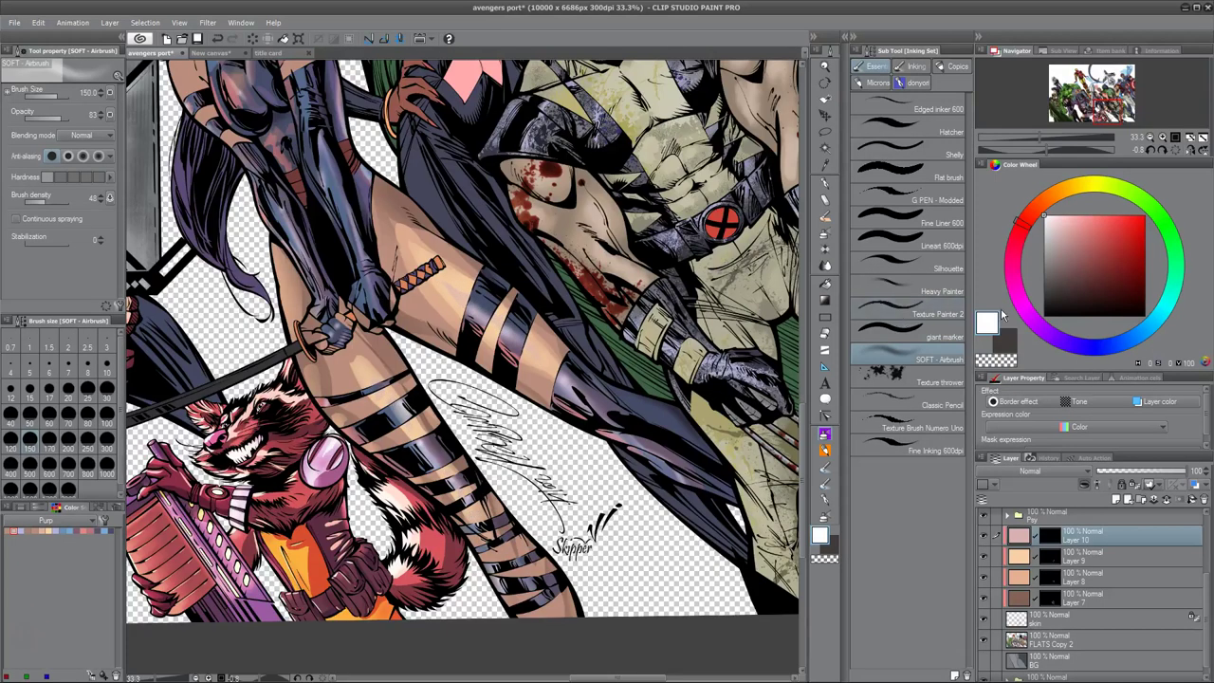
left_click(1062, 221)
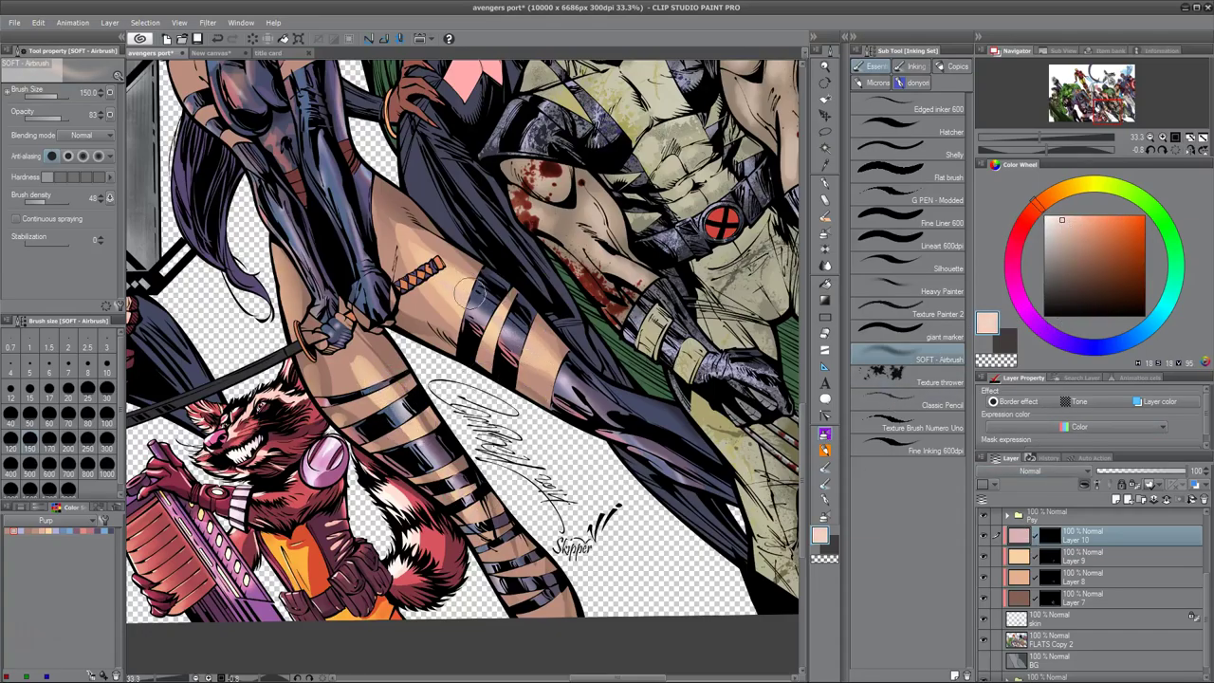
left_click(1080, 226)
scroll(626, 520, "down", 2)
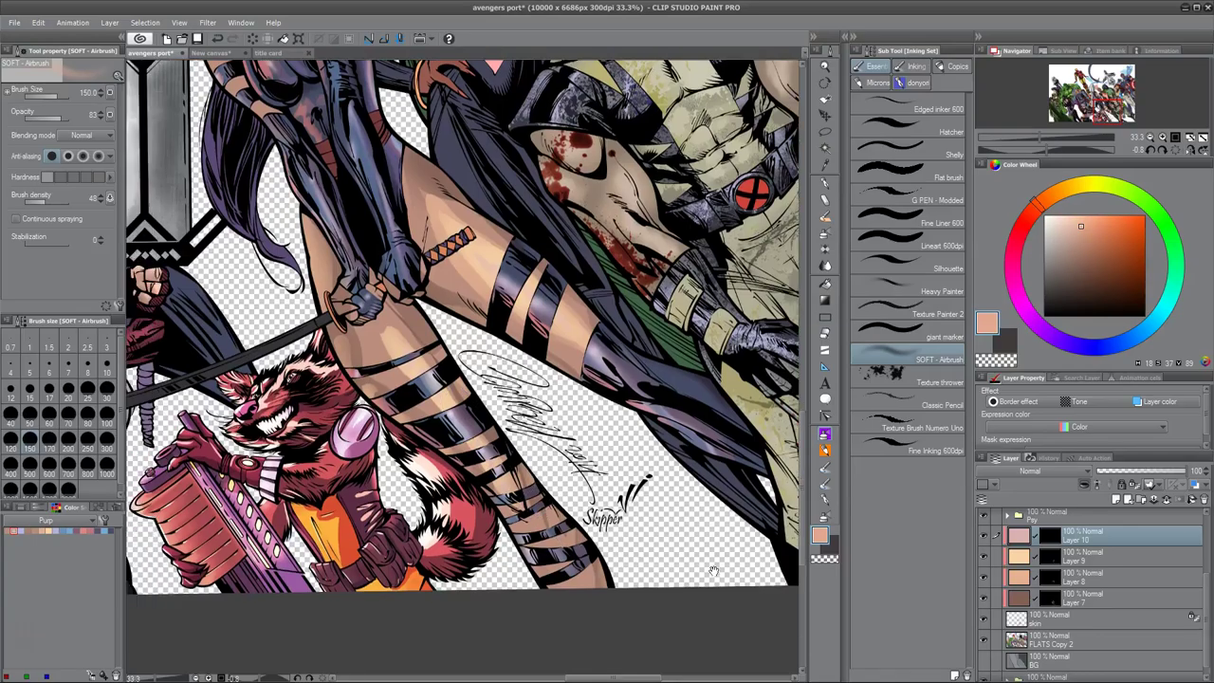
scroll(625, 520, "down", 2)
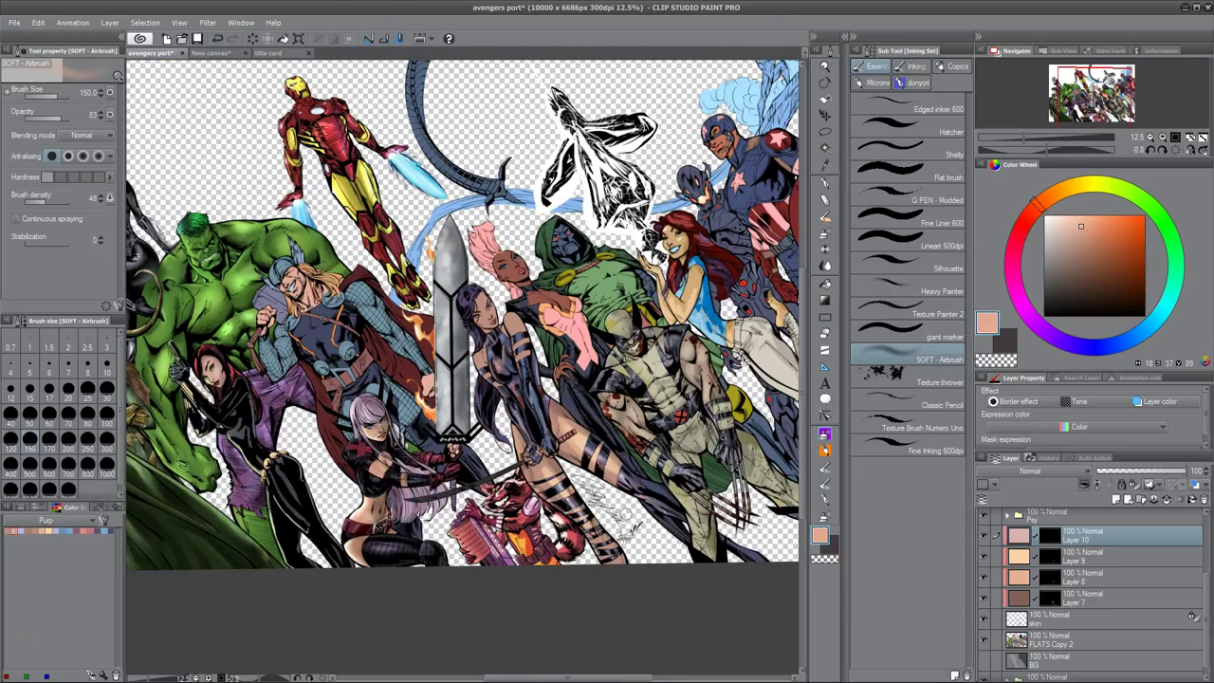
Step: Lasso shadow areas on the purple-haired woman's shoulders, upper arms and face with the brown shadow Layer 7 active
scroll(528, 464, "up", 4)
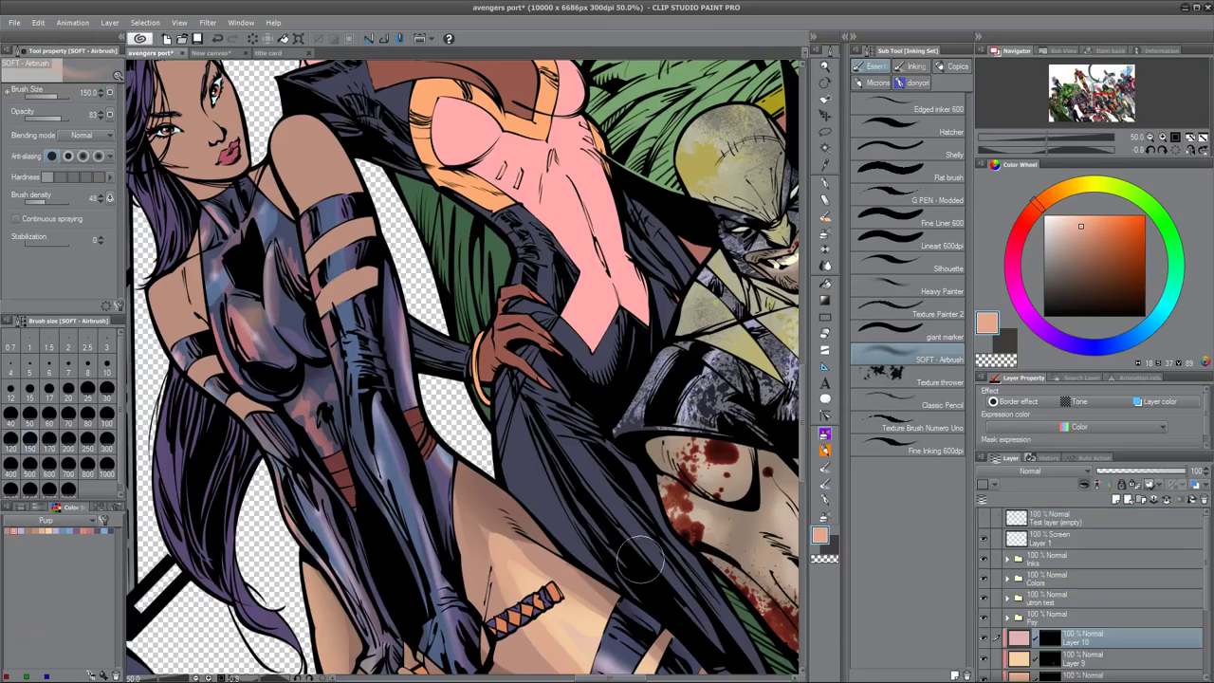
mouse_move(668, 664)
left_mouse_down()
mouse_move(642, 360)
mouse_move(670, 667)
left_mouse_up()
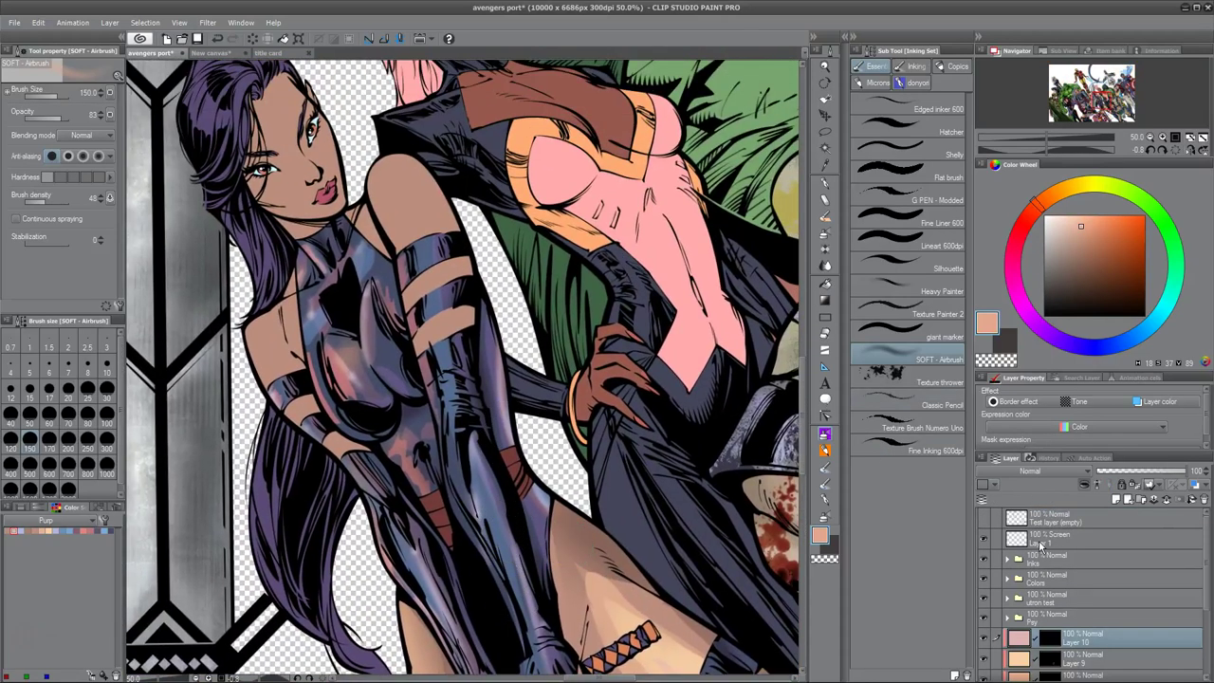
scroll(1081, 569, "down", 2)
left_click(1087, 636)
key("m")
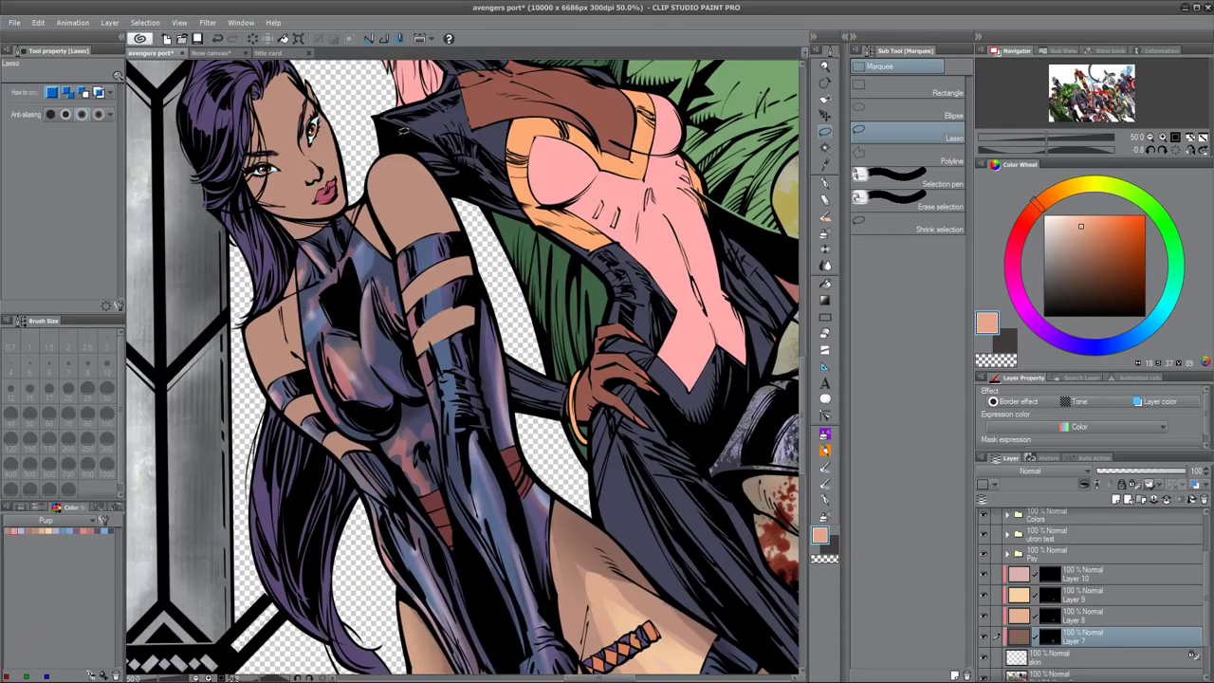
left_click_drag(403, 131, 406, 134)
left_click_drag(427, 251, 438, 366)
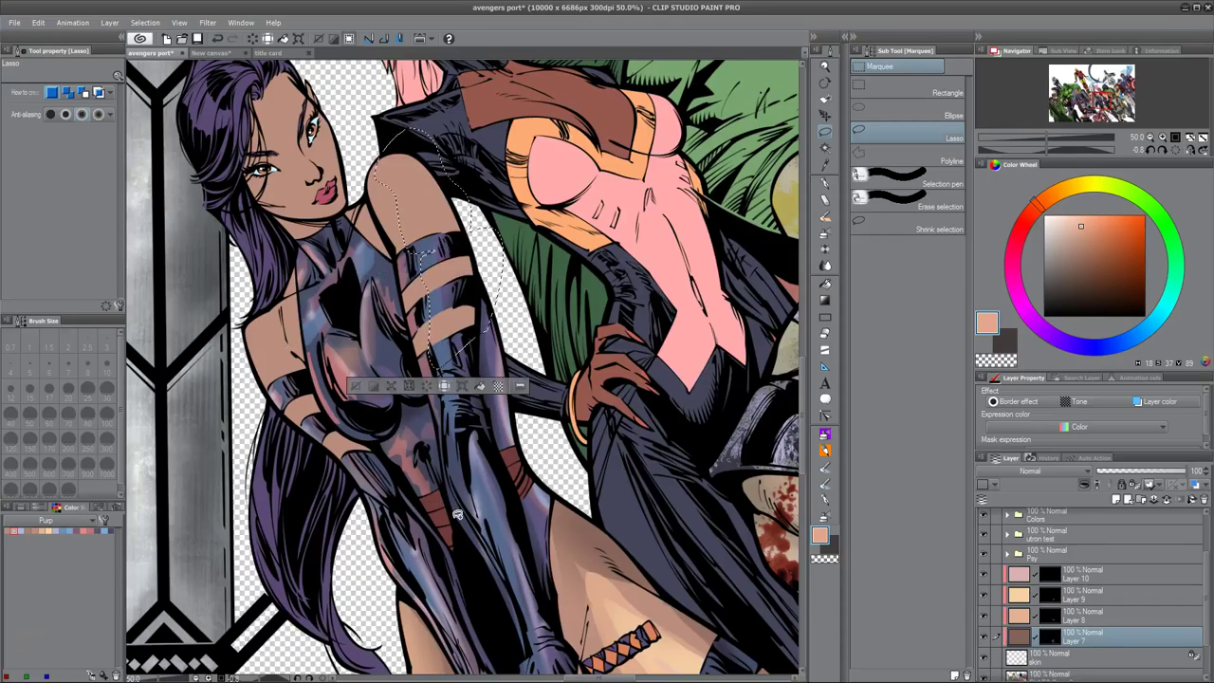
left_click_drag(375, 148, 407, 168)
left_click_drag(396, 254, 359, 200)
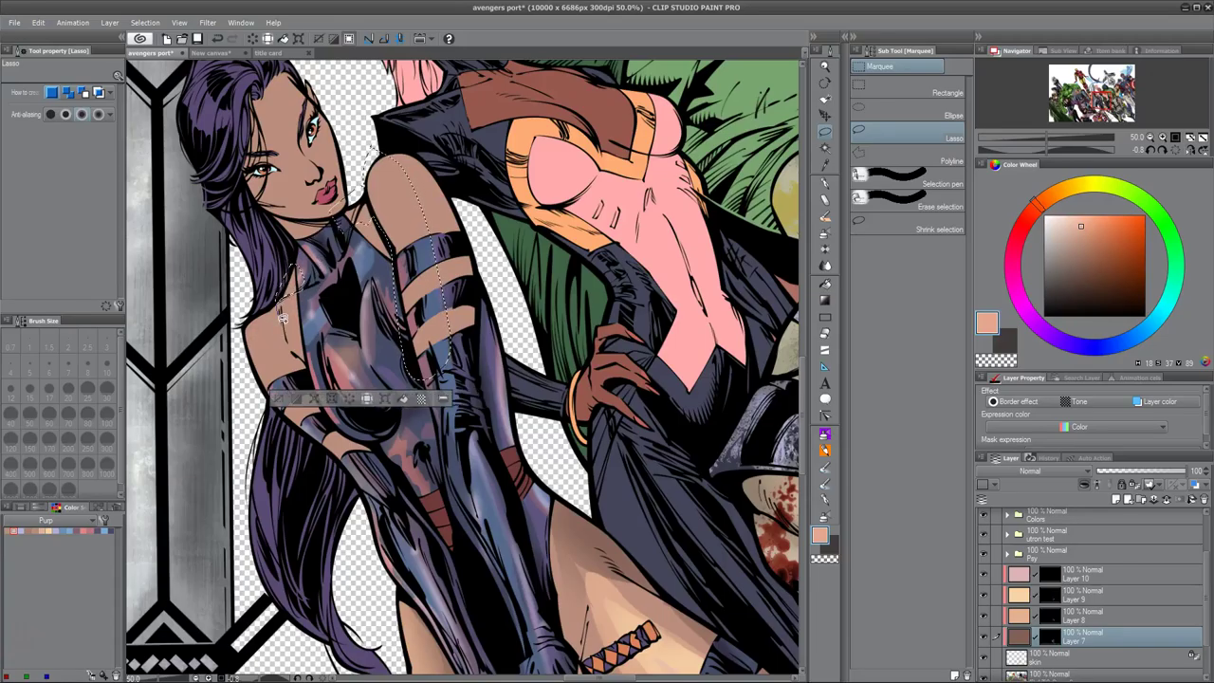
left_click_drag(300, 381, 337, 341)
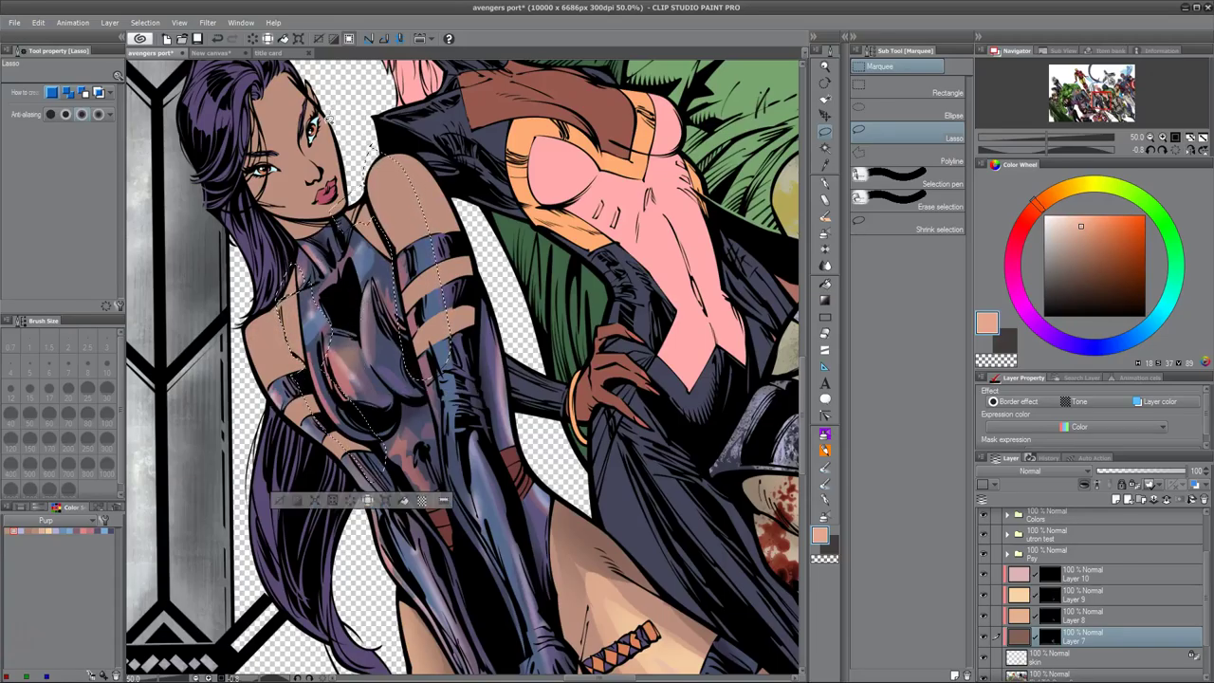
scroll(289, 75, "up", 2)
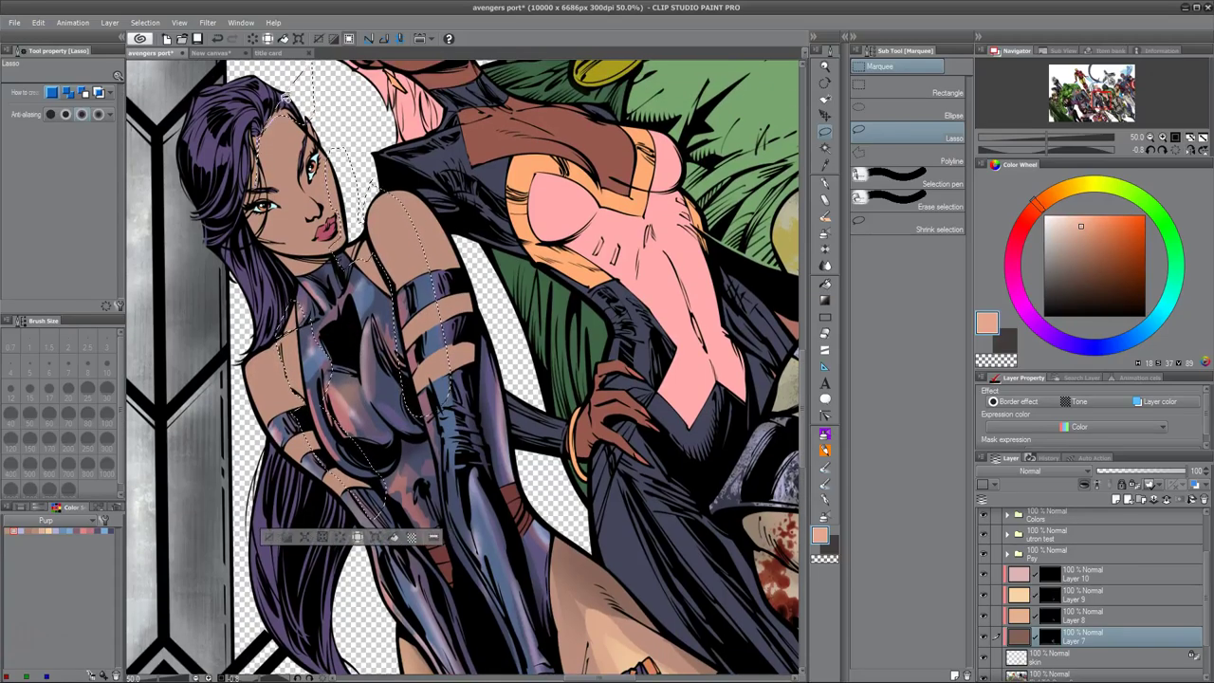
left_click_drag(242, 189, 297, 258)
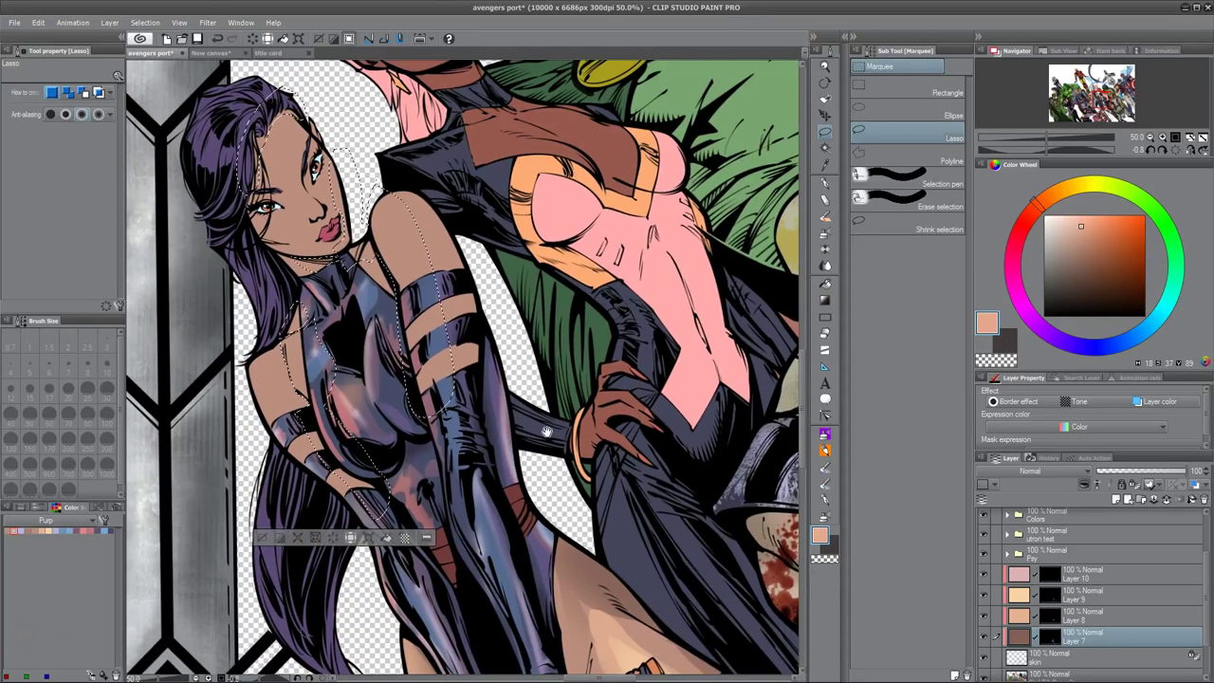
Step: Redraw the lasso on the bare upper arm, airbrush the shadow tone into Layer 7's mask within the selection, and deselect
left_click(825, 433)
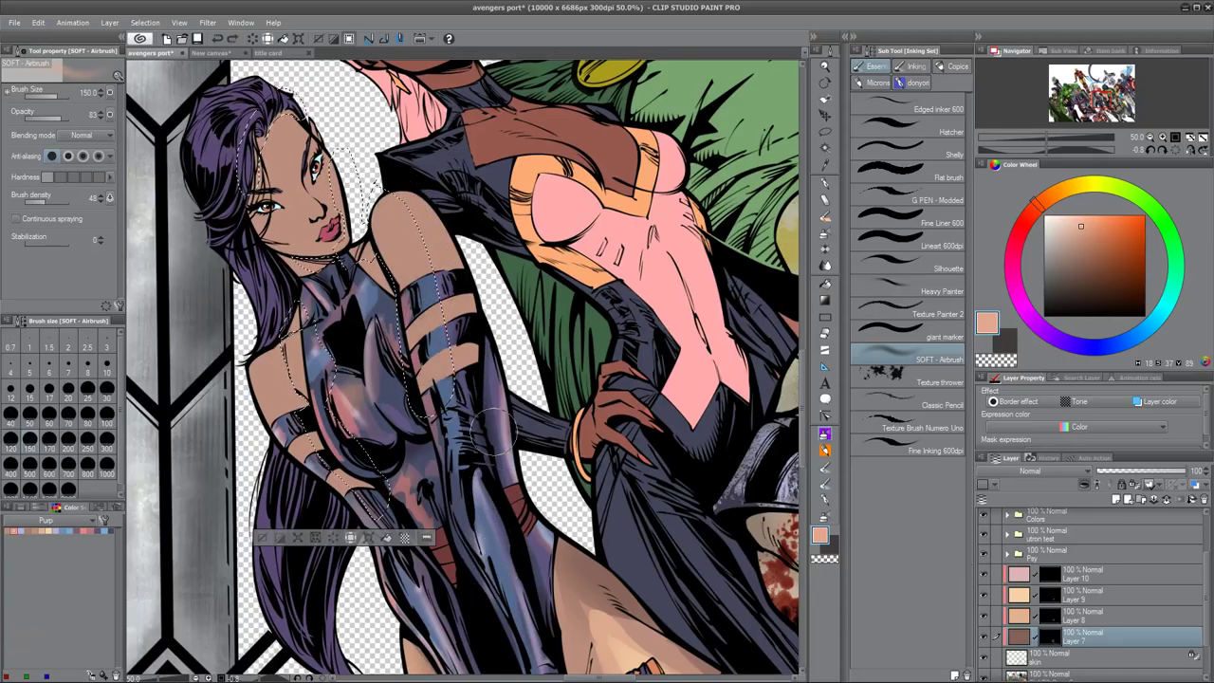
key("m")
key("ctrl+z")
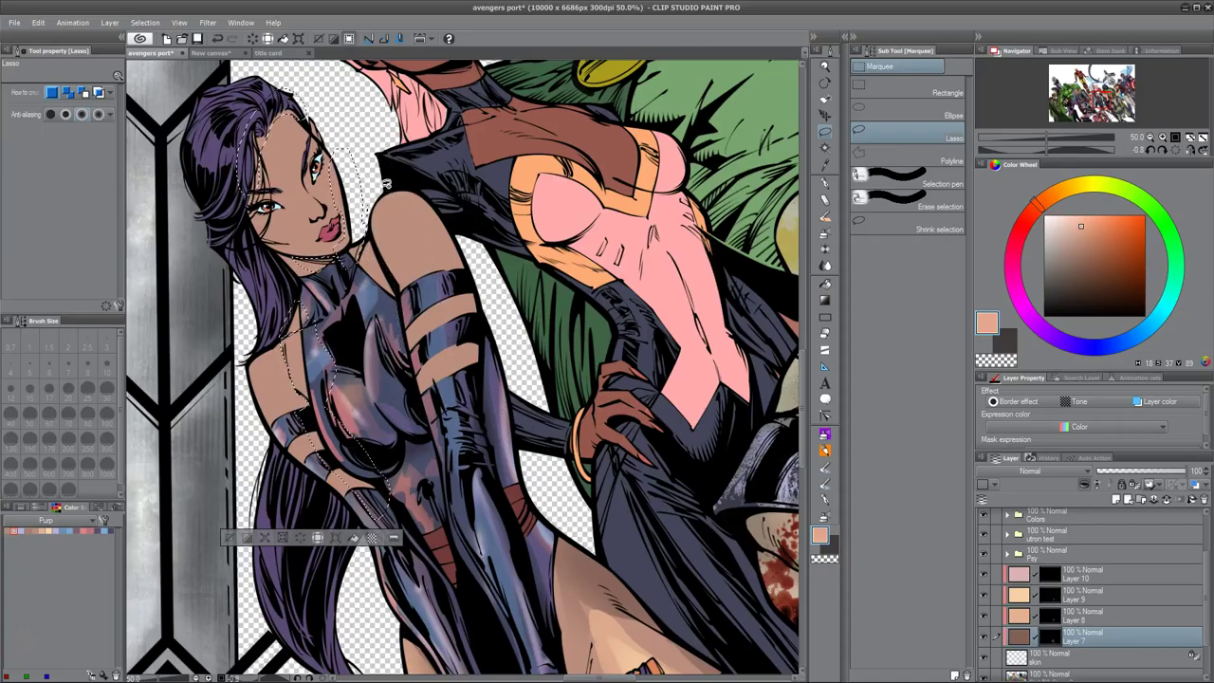
left_click_drag(392, 218, 446, 399)
key("b")
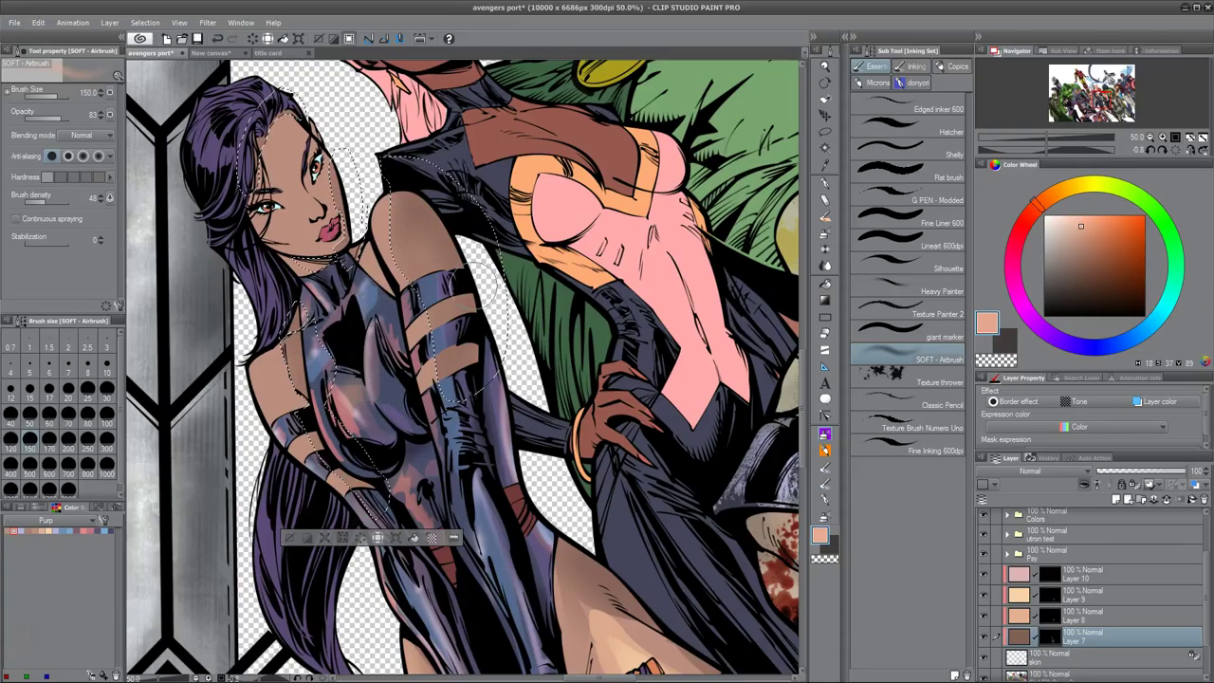
key("ctrl+d")
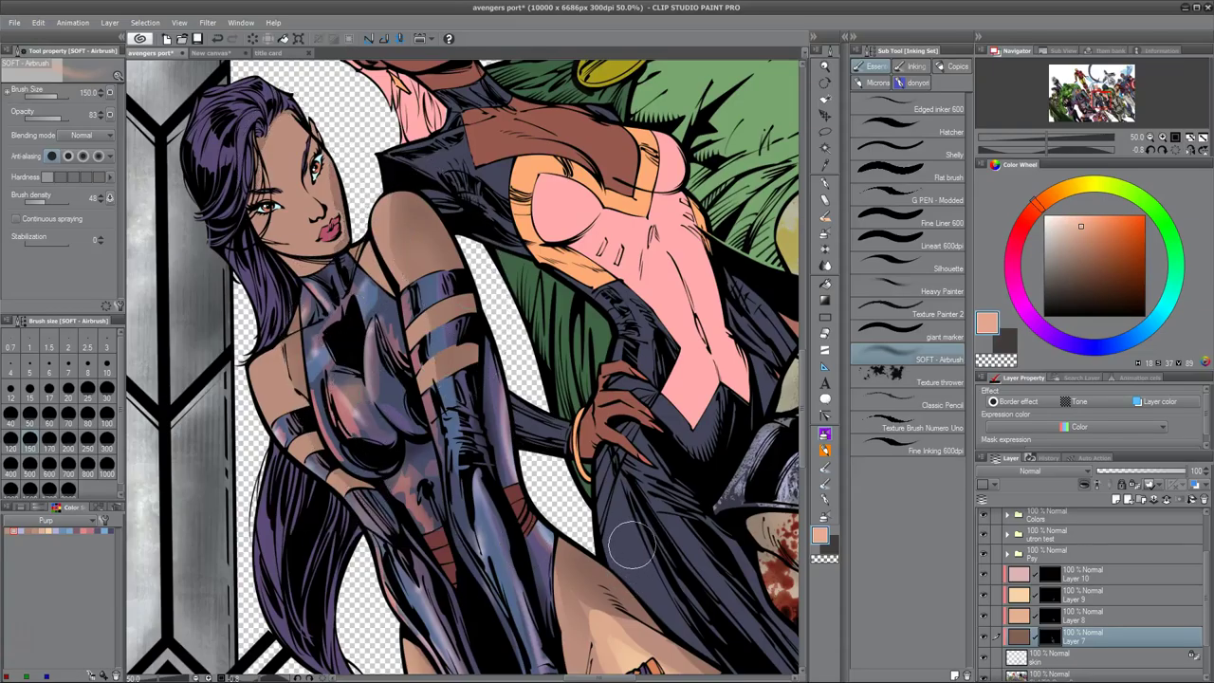
Step: Lasso midtone areas on the woman's face, shoulders and both arms with the tan Layer 8 active
key("m")
key("ctrl+z")
left_click(1063, 615)
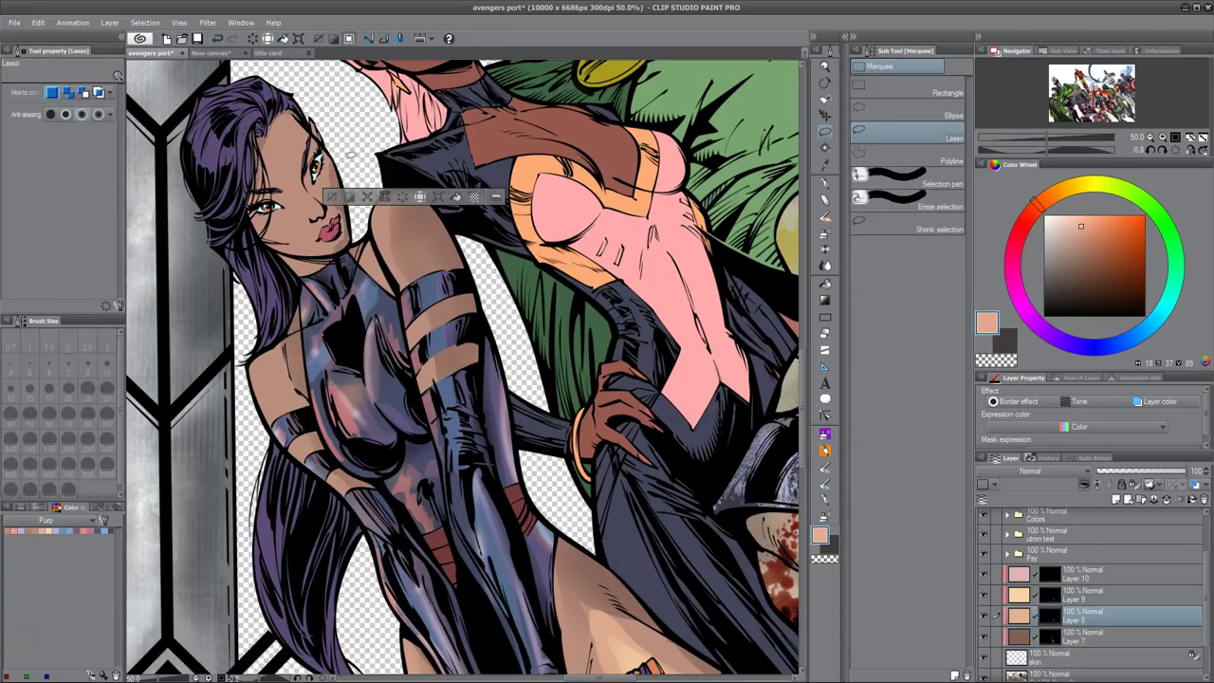
left_click(1057, 635)
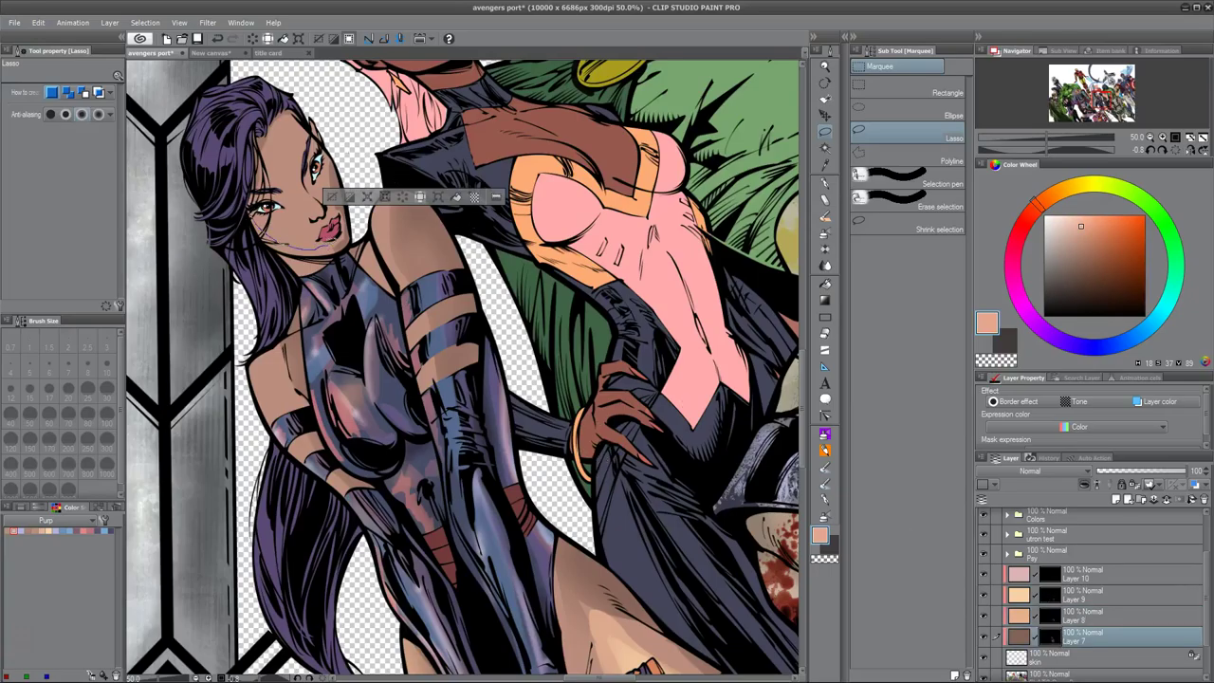
left_click(1058, 616)
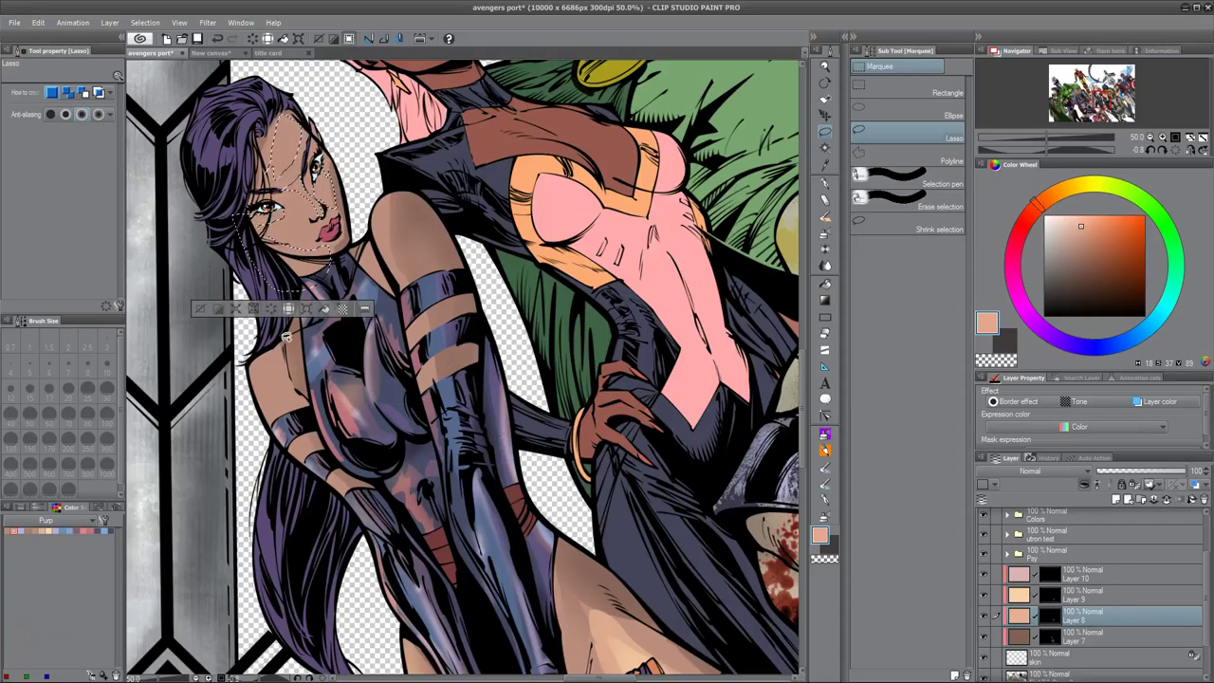
mouse_move(283, 333)
left_mouse_down()
mouse_move(273, 410)
mouse_move(292, 379)
mouse_move(303, 427)
mouse_move(365, 507)
left_mouse_up()
mouse_move(400, 197)
left_mouse_down()
mouse_move(450, 332)
mouse_move(441, 391)
mouse_move(399, 254)
left_mouse_up()
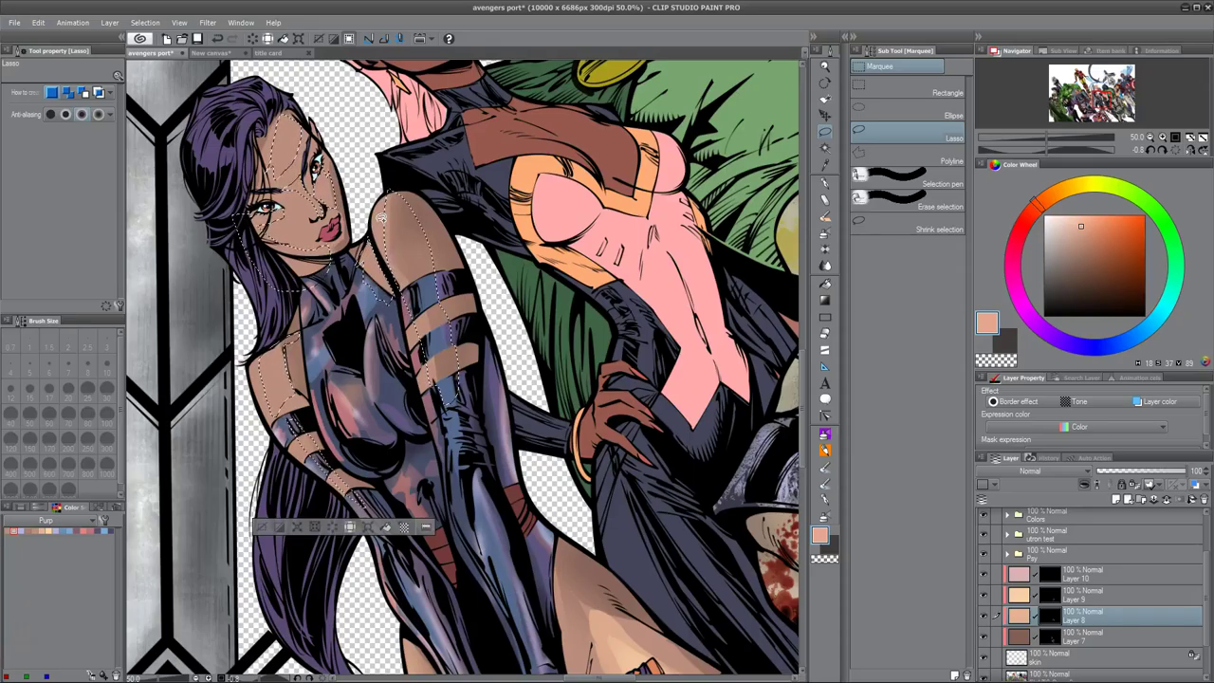
Step: Airbrush the tan midtone into Layer 8's mask within the selected arm, shoulder and face areas at varied brush sizes, and clear the selection
key("b")
mouse_move(431, 307)
left_mouse_down()
mouse_move(446, 332)
mouse_move(431, 285)
mouse_move(399, 275)
mouse_move(417, 361)
left_mouse_up()
key("bracketleft")
key("bracketleft")
key("bracketleft")
key("bracketleft")
key("bracketleft")
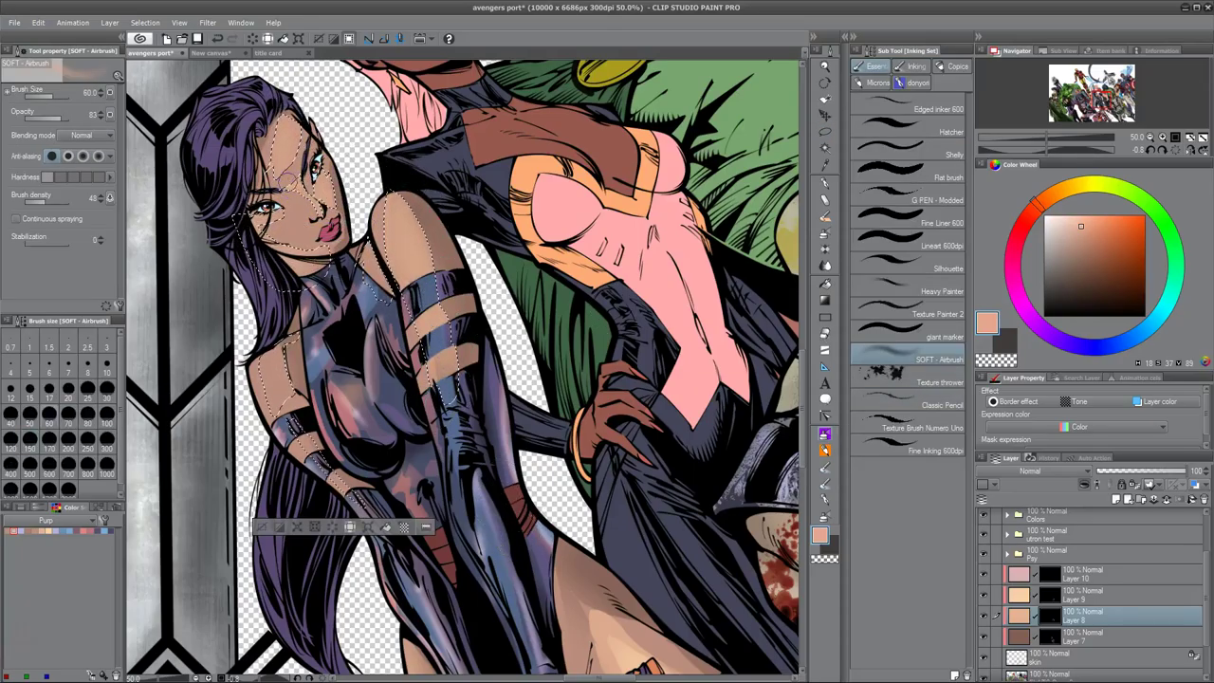
key("bracketright")
key("bracketright")
key("bracketright")
key("bracketright")
key("bracketright")
left_click_drag(289, 230, 308, 257)
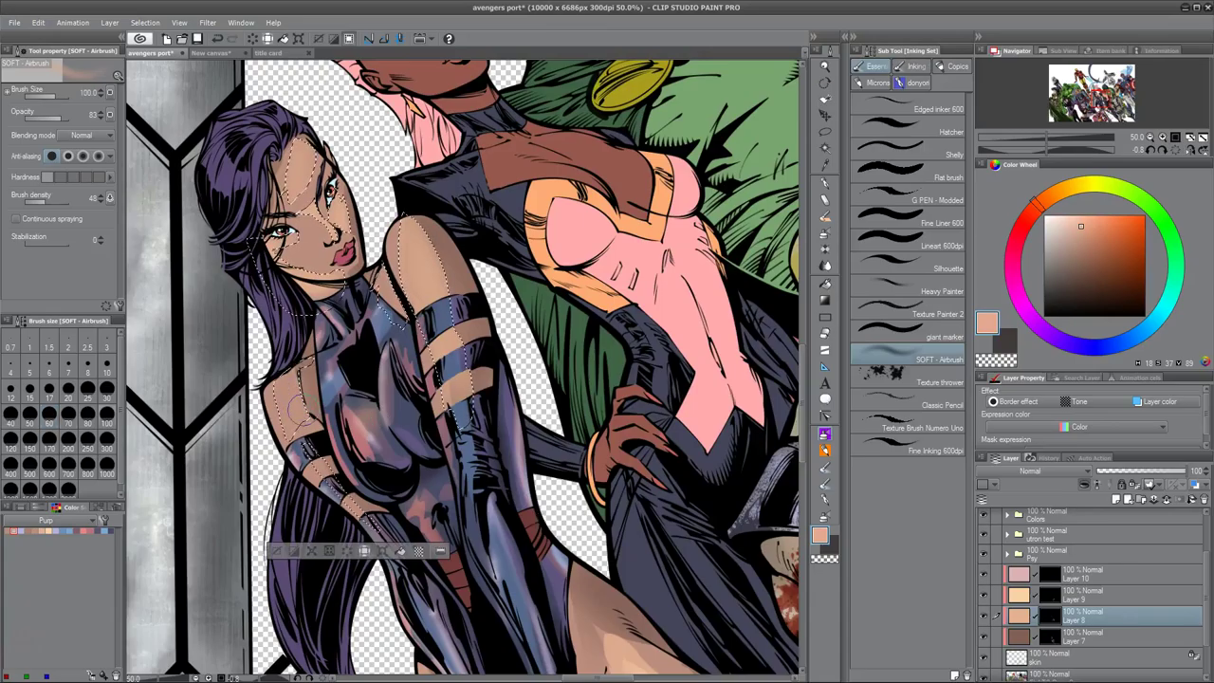
key("ctrl+d")
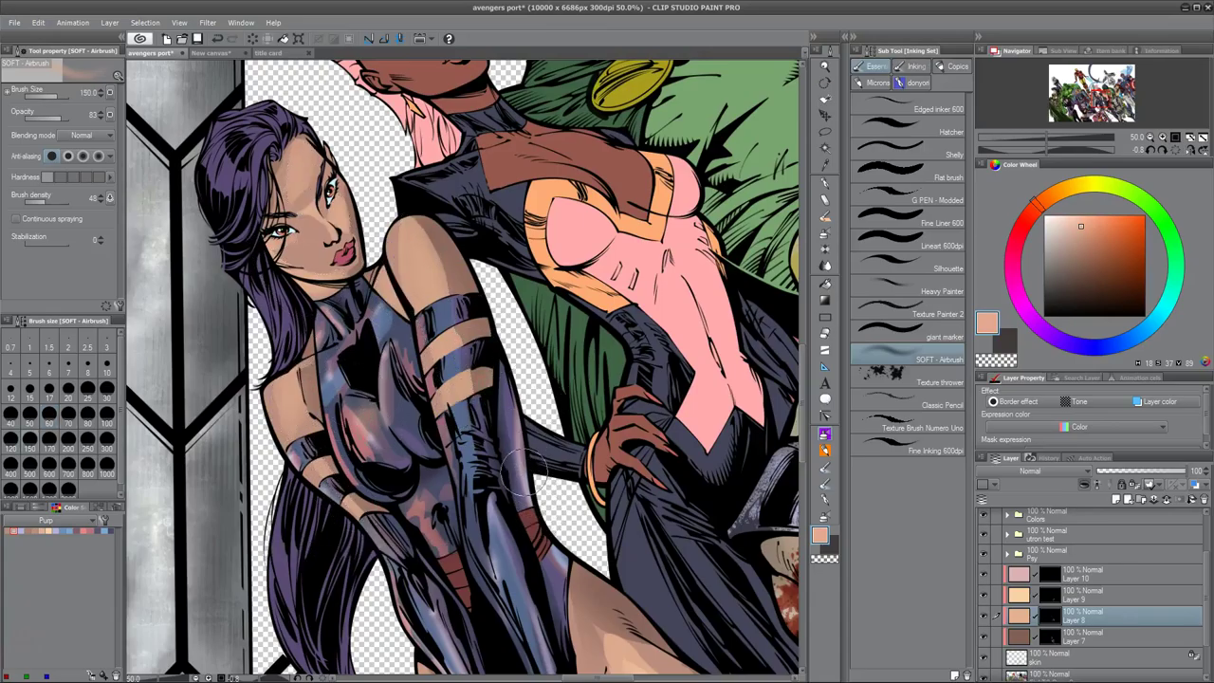
Step: Lasso lighter areas on the woman's arms, shoulder and neck, airbrush them into the light peach Layer 9's mask, and deselect
key("m")
key("ctrl+z")
key("ctrl+z")
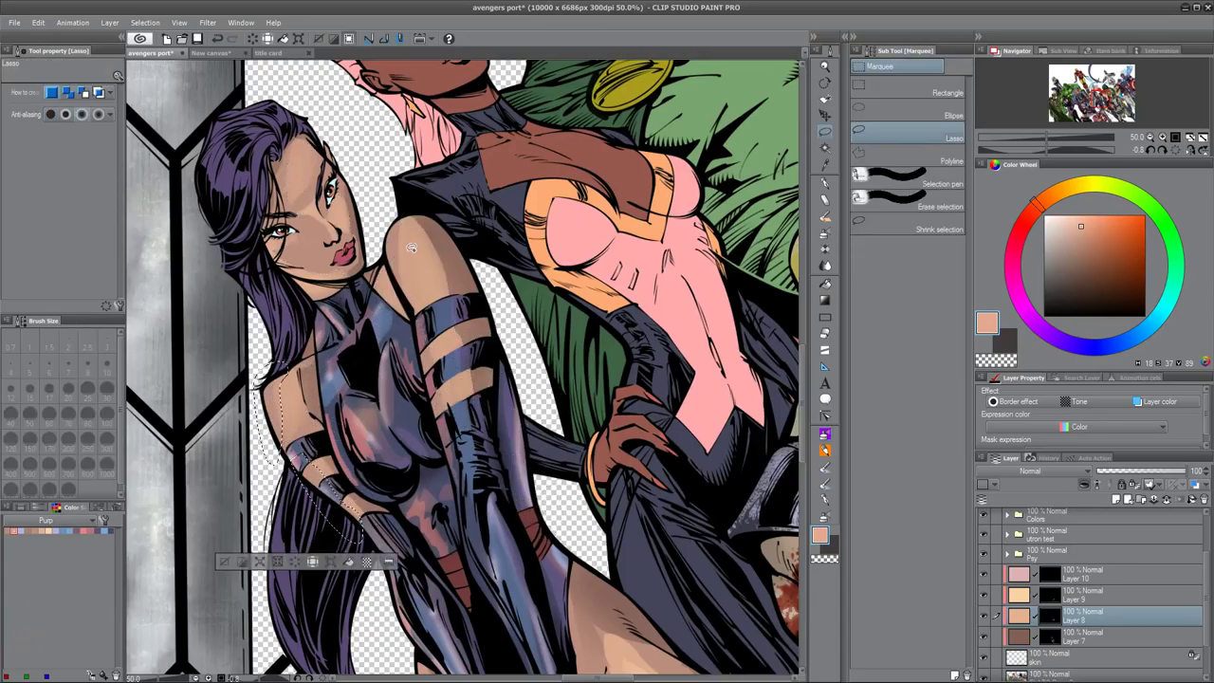
mouse_move(423, 222)
left_mouse_down()
mouse_move(390, 259)
mouse_move(433, 376)
mouse_move(445, 340)
mouse_move(438, 419)
mouse_move(448, 365)
mouse_move(303, 283)
left_mouse_up()
key("alt+]")
key("b")
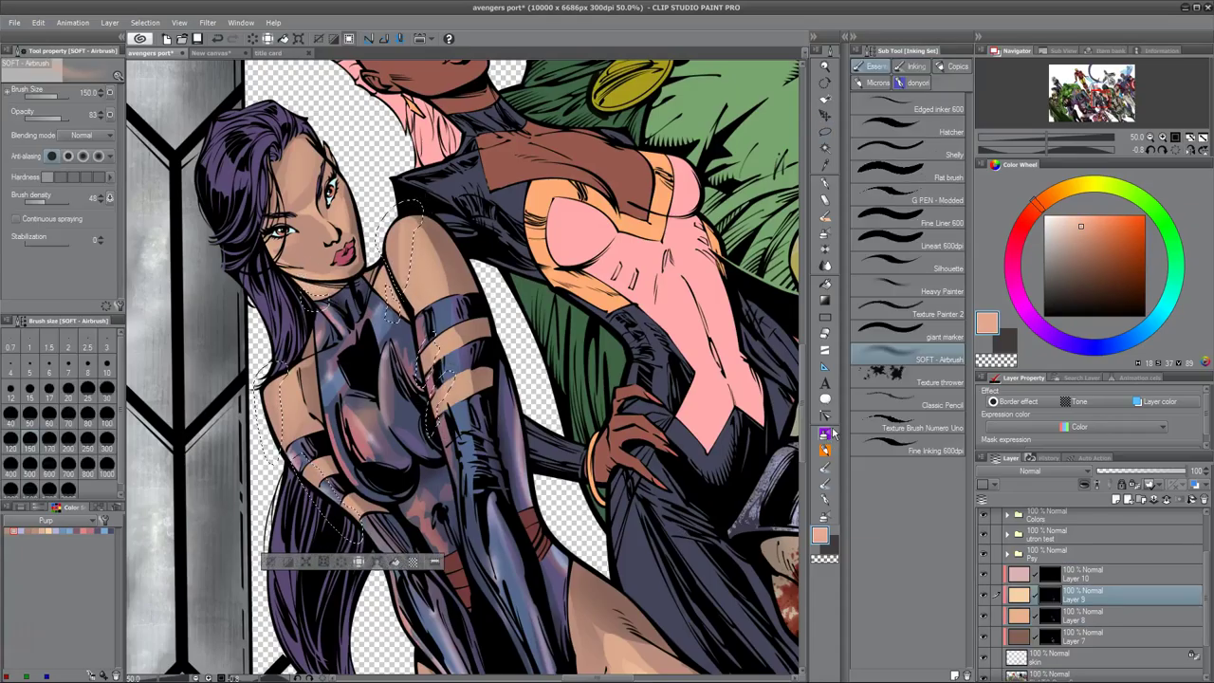
key("ctrl+d")
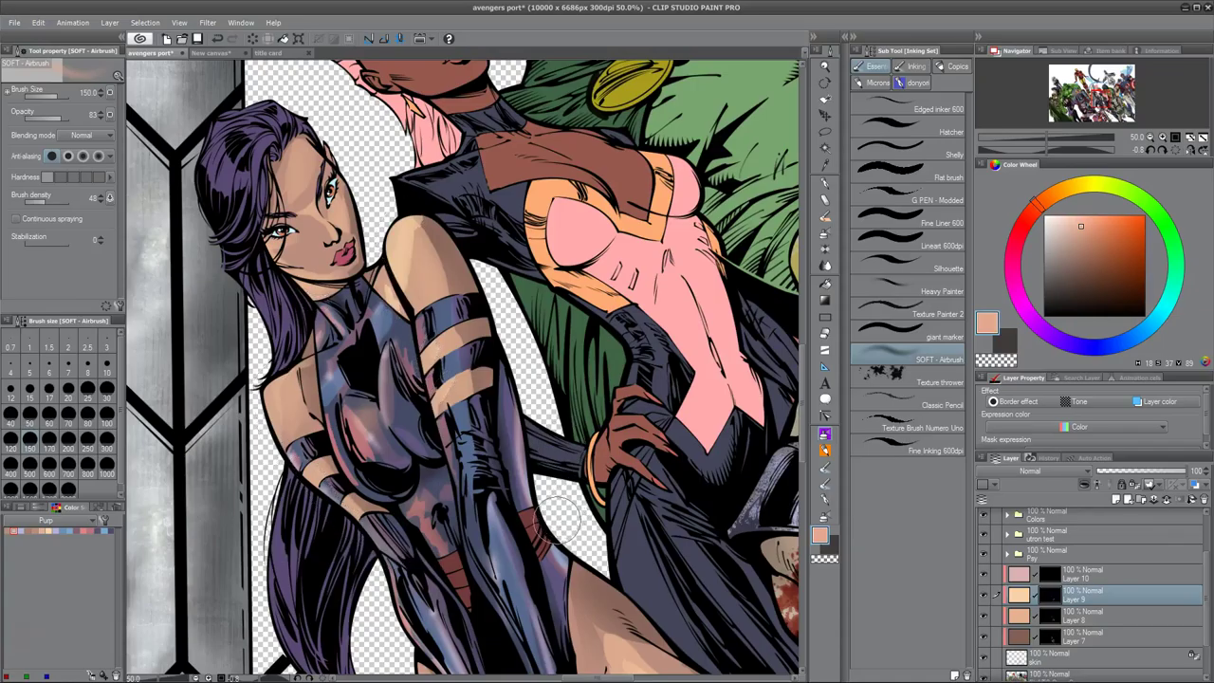
Step: Lasso small highlight areas on the face, shoulder and arms, airbrush them into the pale pink Layer 10's mask, and deselect
scroll(581, 420, "down", 2)
scroll(582, 420, "down", 2)
scroll(581, 421, "up", 3)
key("alt+]")
key("m")
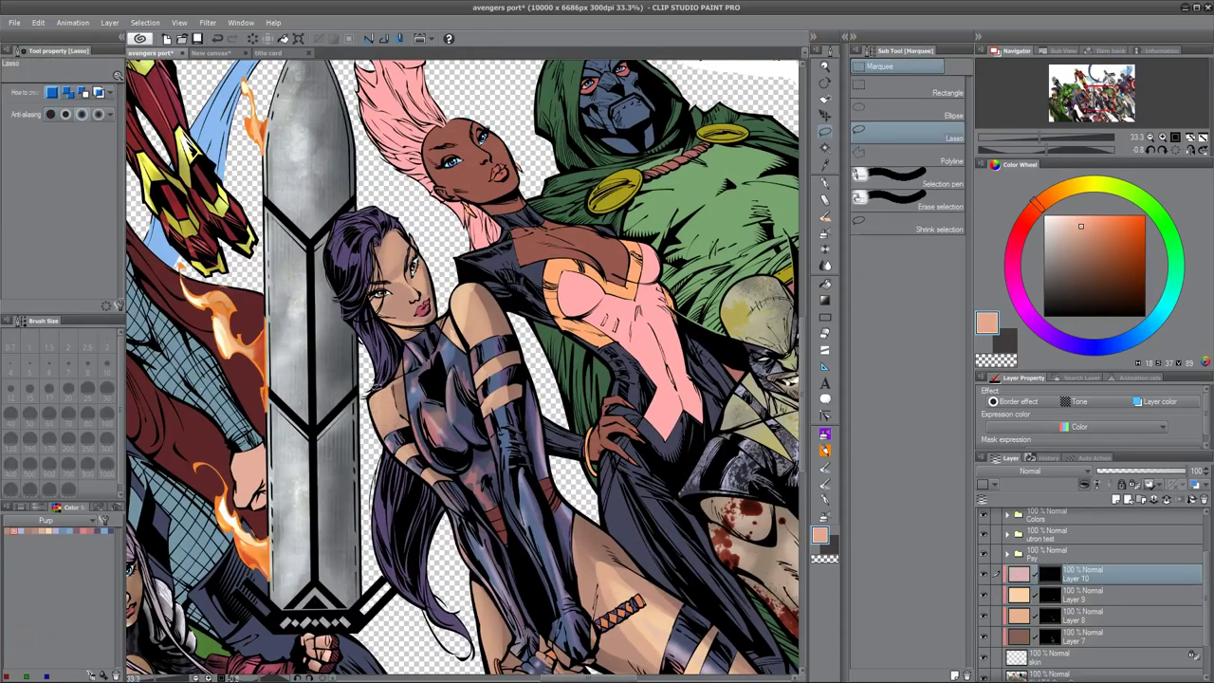
mouse_move(453, 304)
left_mouse_down()
mouse_move(454, 332)
mouse_move(481, 353)
mouse_move(479, 417)
left_mouse_up()
key("b")
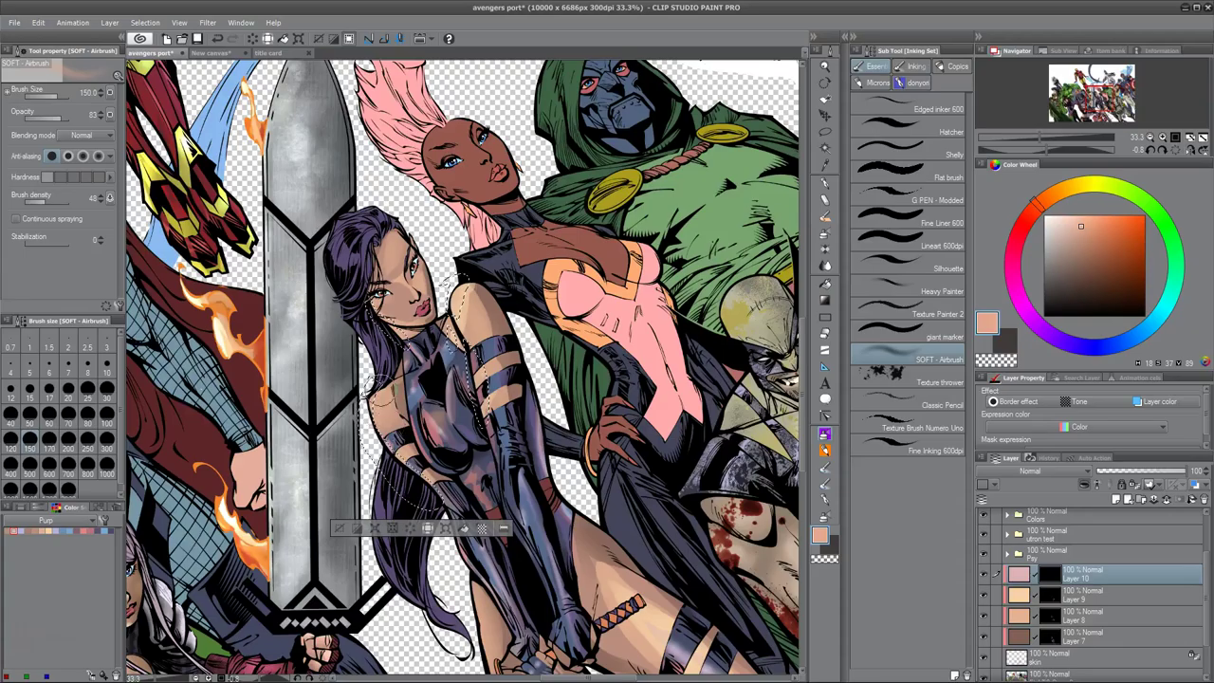
key("ctrl+d")
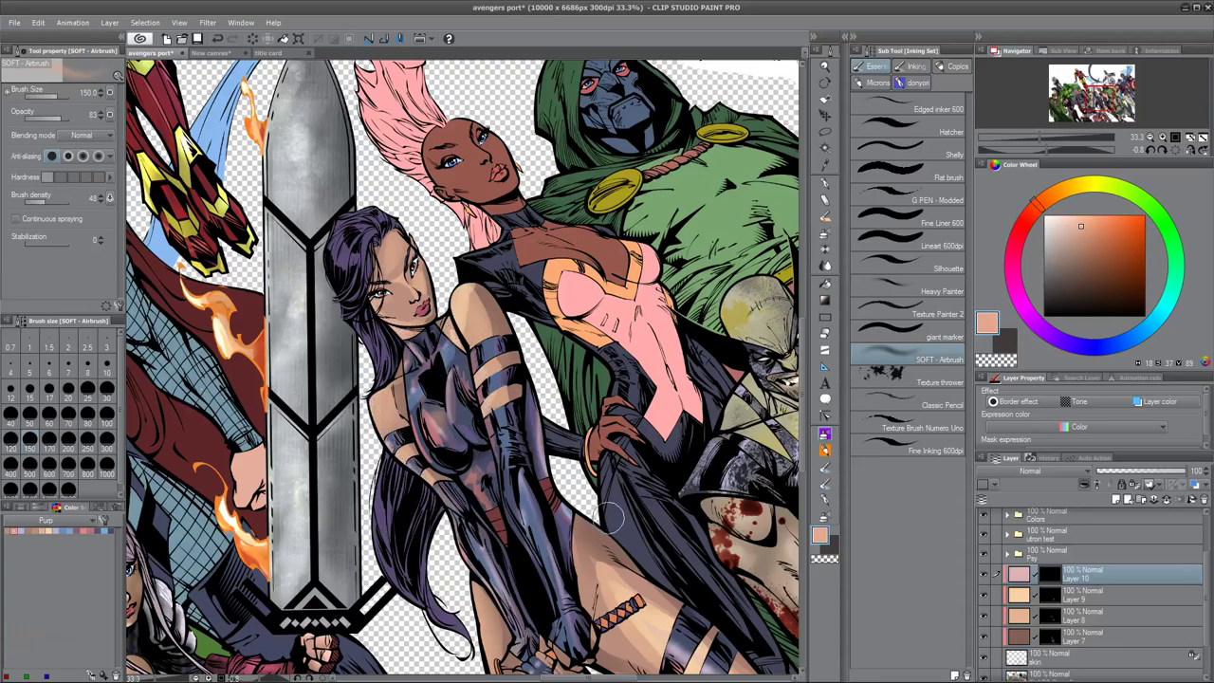
Step: Restore the highlight selection, airbrush it with white in Layer 10's mask, and clear the selection
key("ctrl+z")
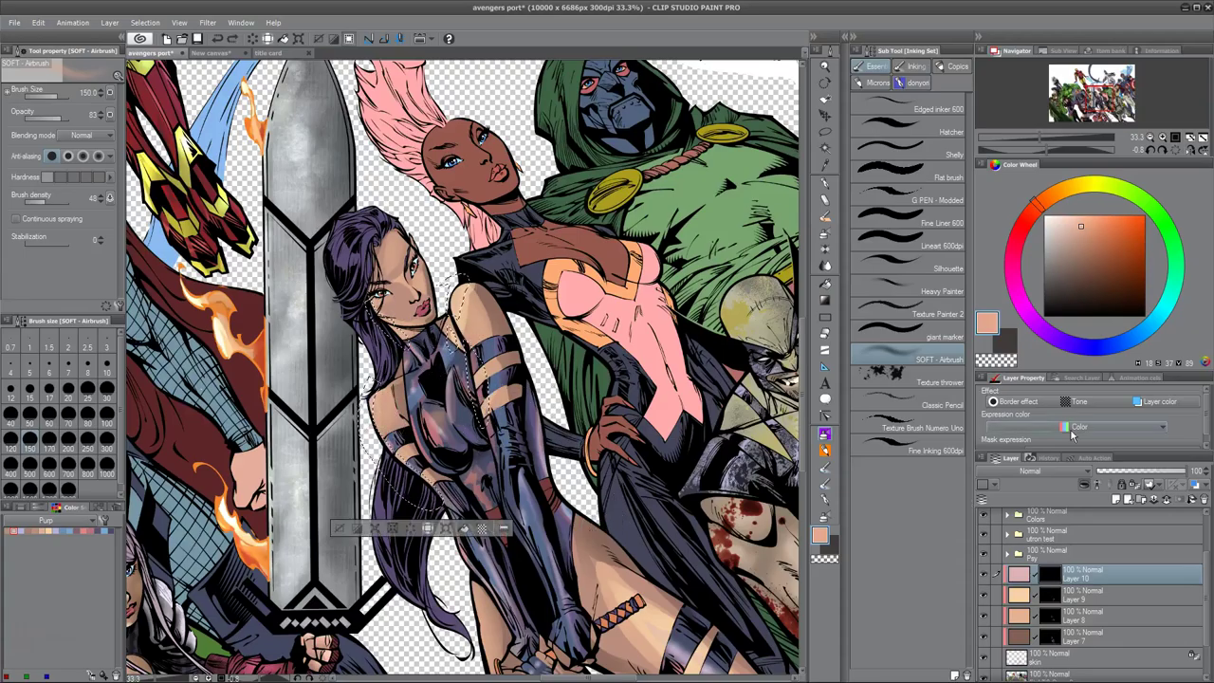
key("x")
mouse_move(464, 322)
left_mouse_down()
mouse_move(479, 408)
mouse_move(455, 332)
mouse_move(463, 351)
left_mouse_up()
key("ctrl+d")
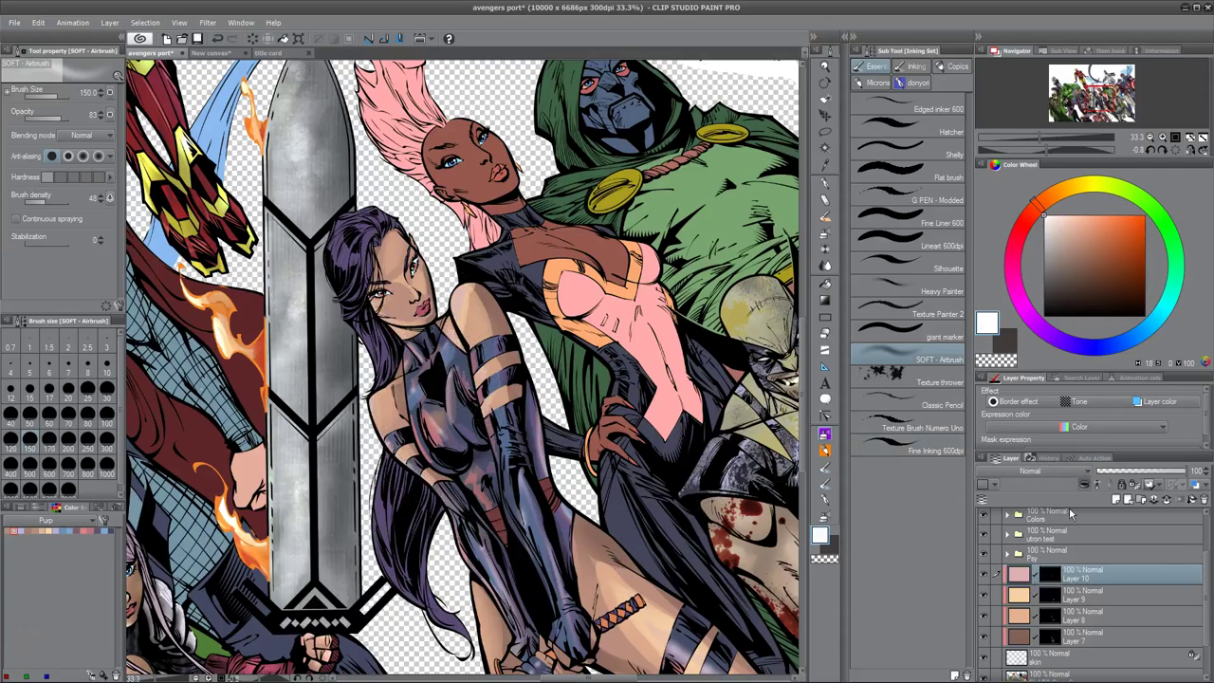
Step: Raise the brightness on Layer 10 with a Hue/Saturation/Luminosity adjustment
key("ctrl+u")
left_click_drag(729, 394, 808, 384)
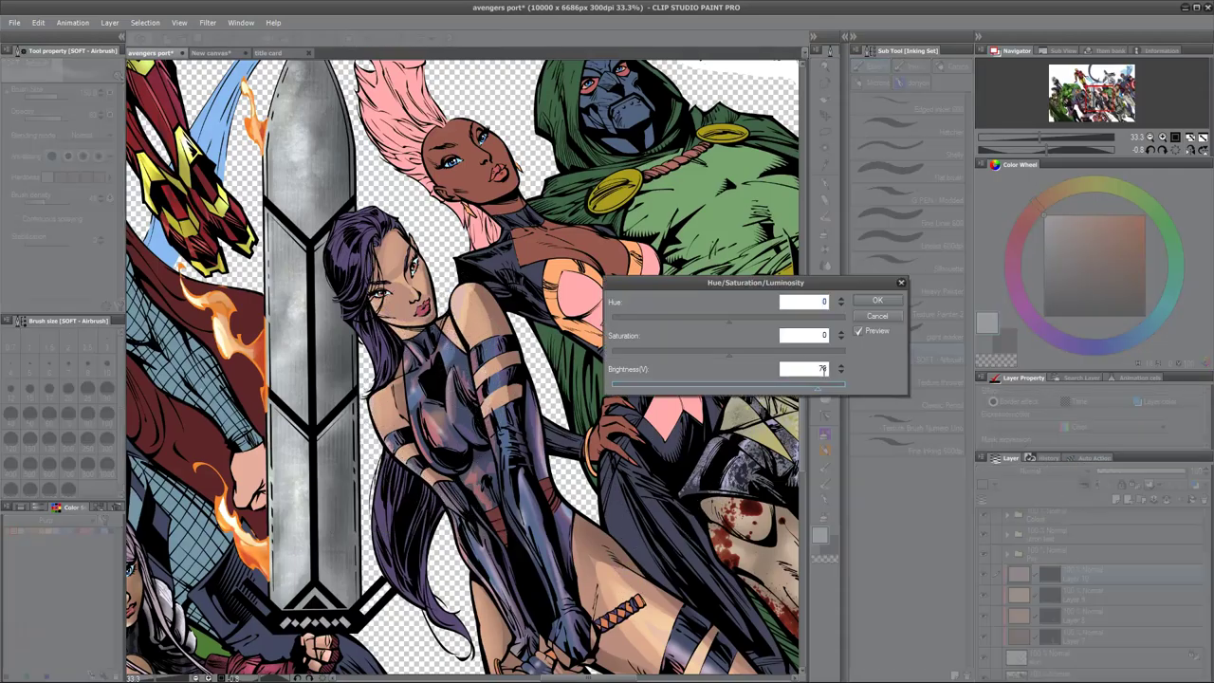
left_click(877, 301)
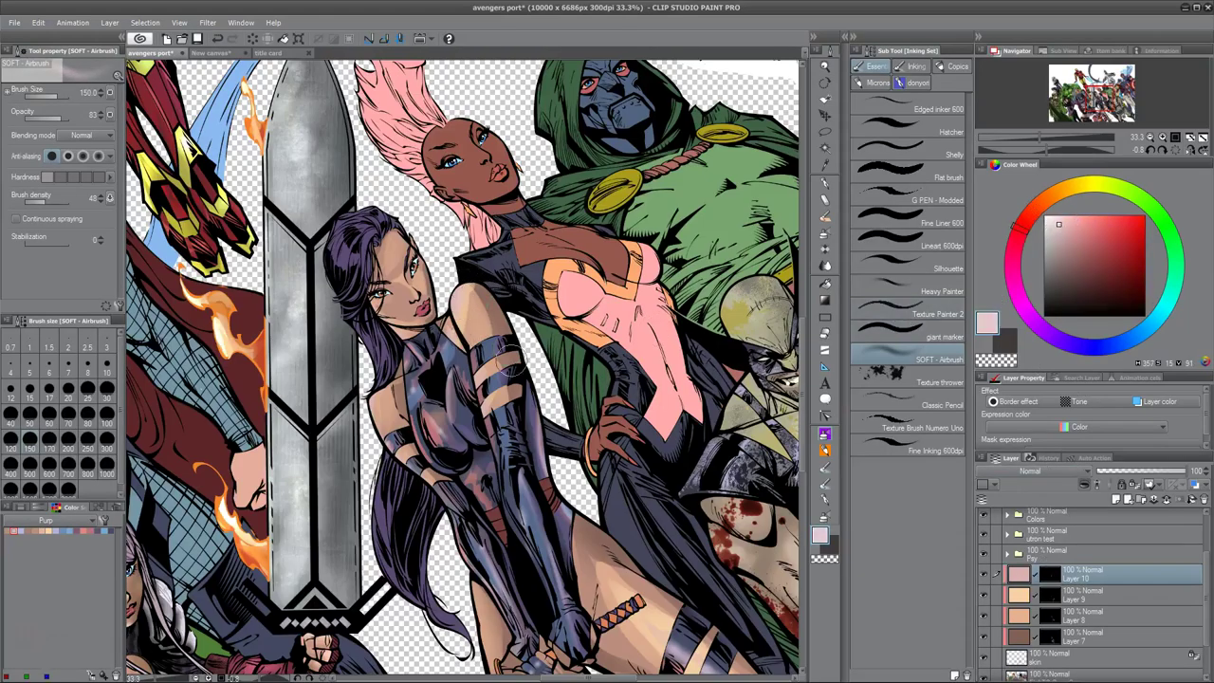
Step: Touch up the face shading in the masks of Layers 7 and 8, airbrushing with black and the transparent colour
left_click_drag(602, 529, 549, 432)
left_click(425, 274, "ctrl+shift")
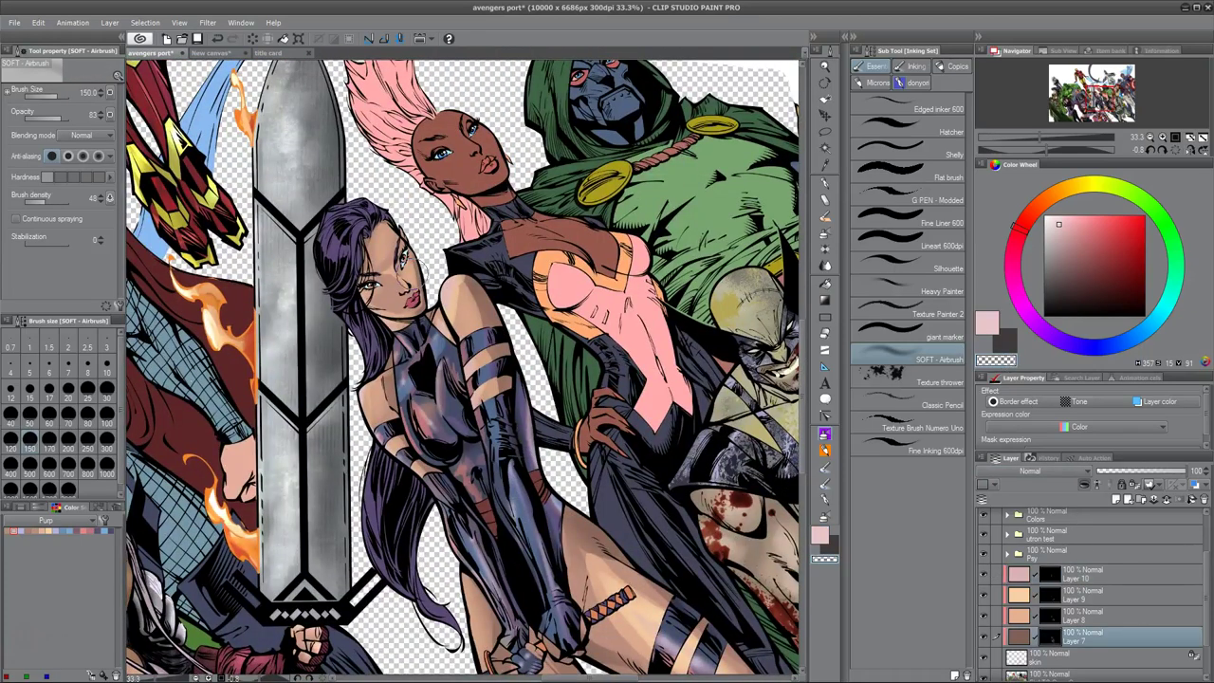
left_click(571, 521, "alt")
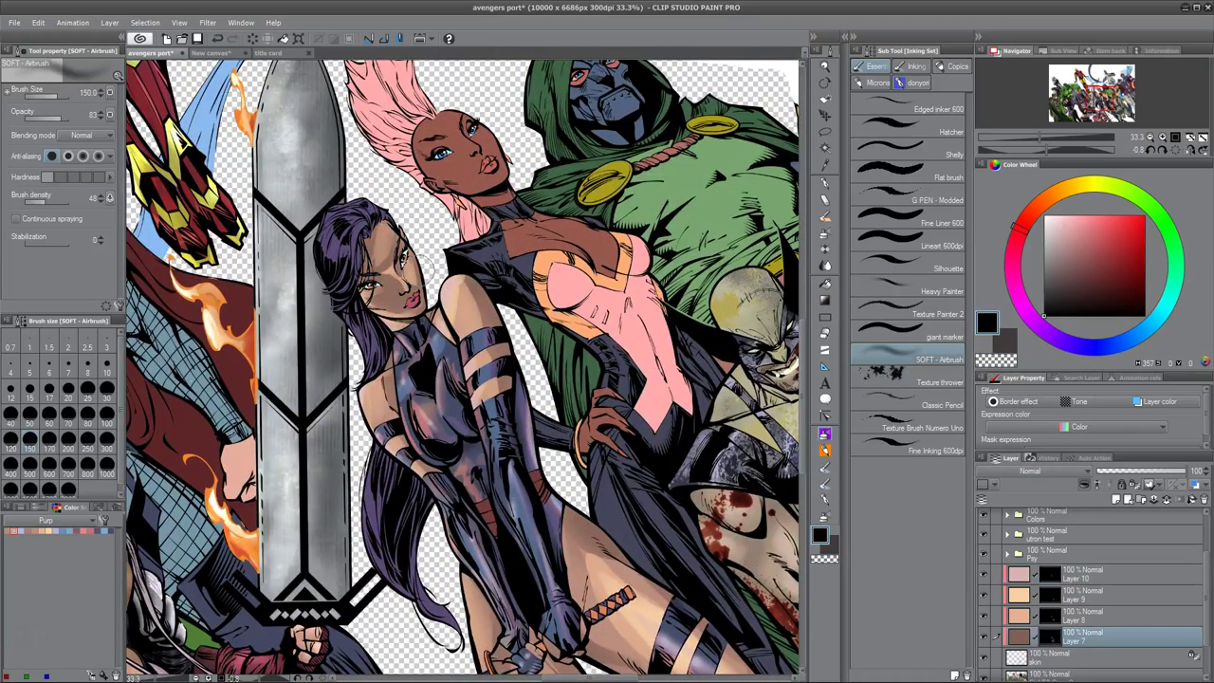
left_click(1086, 615)
left_click(1081, 641)
left_click(408, 233, "ctrl+shift")
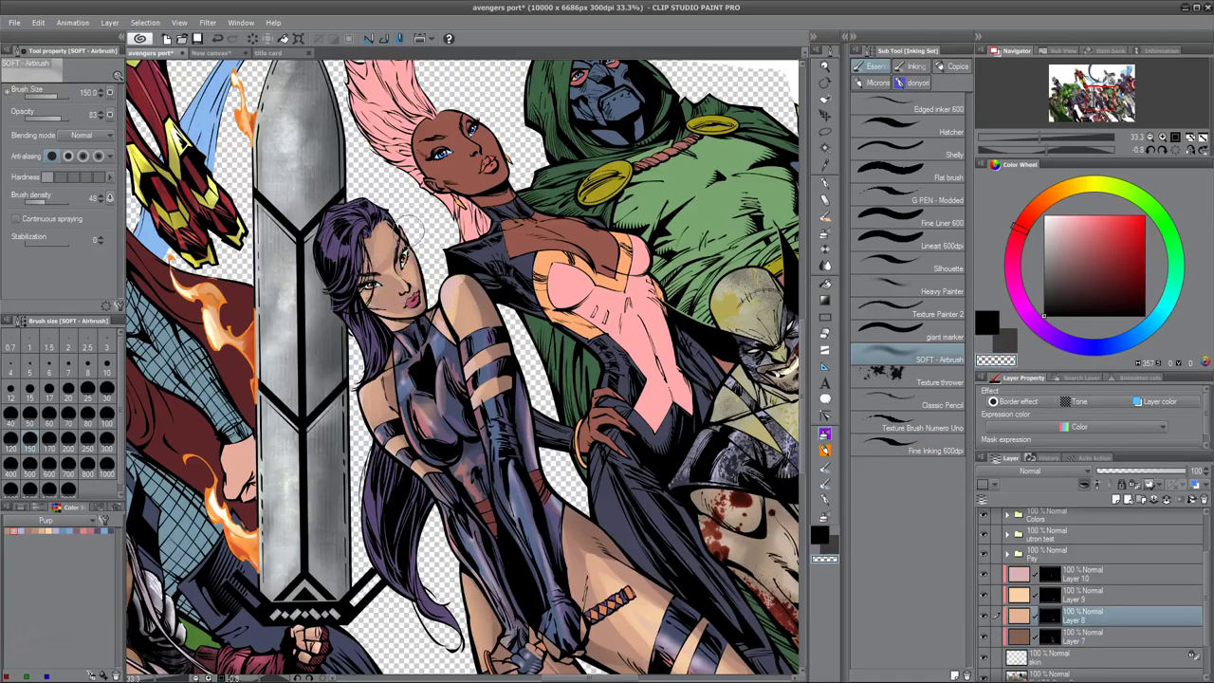
left_click(372, 279, "ctrl+shift")
left_click(1081, 635)
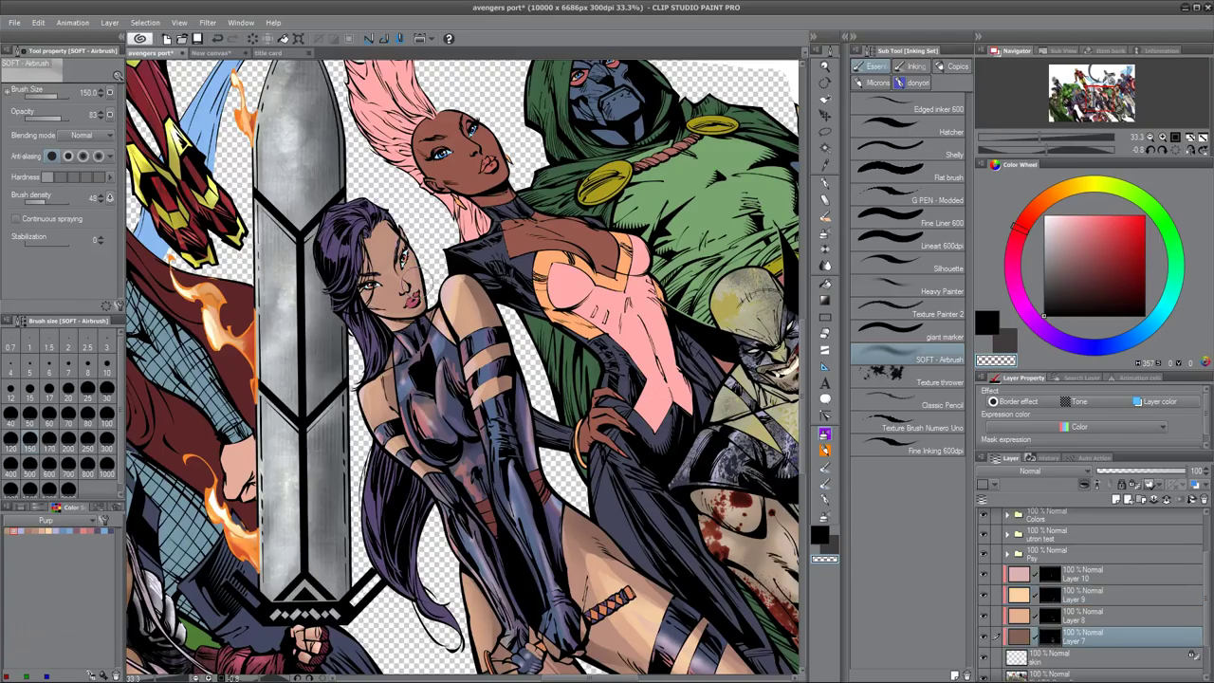
key("m")
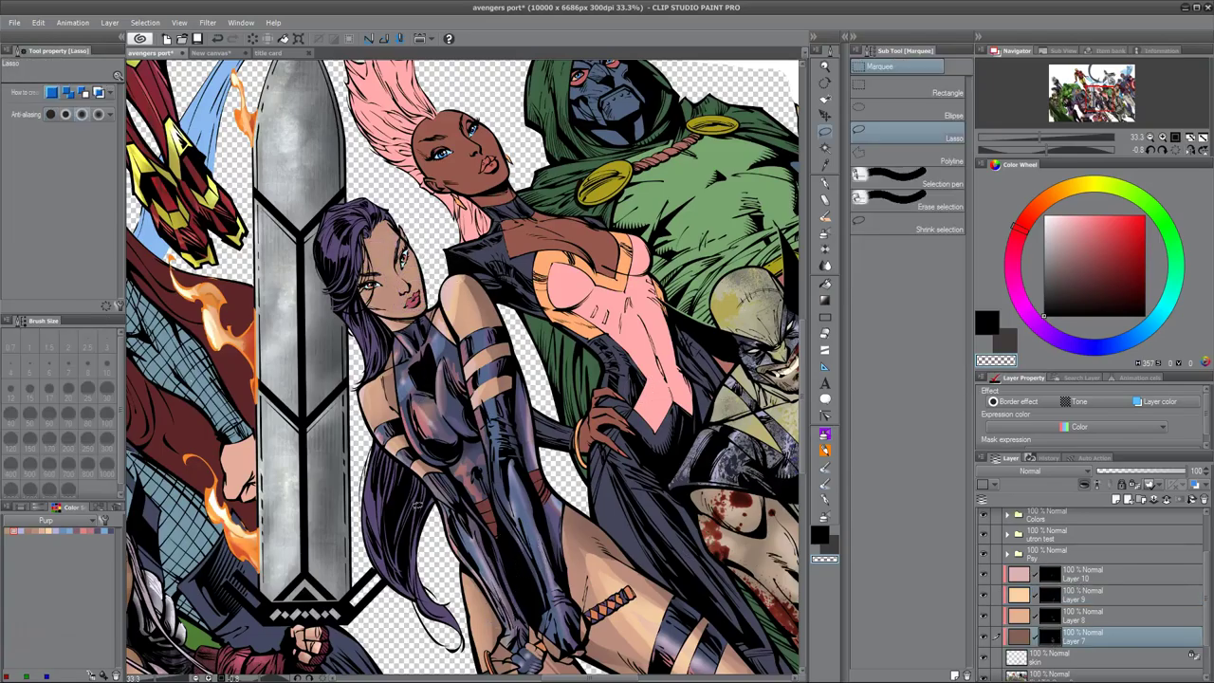
scroll(503, 237, "up", 2)
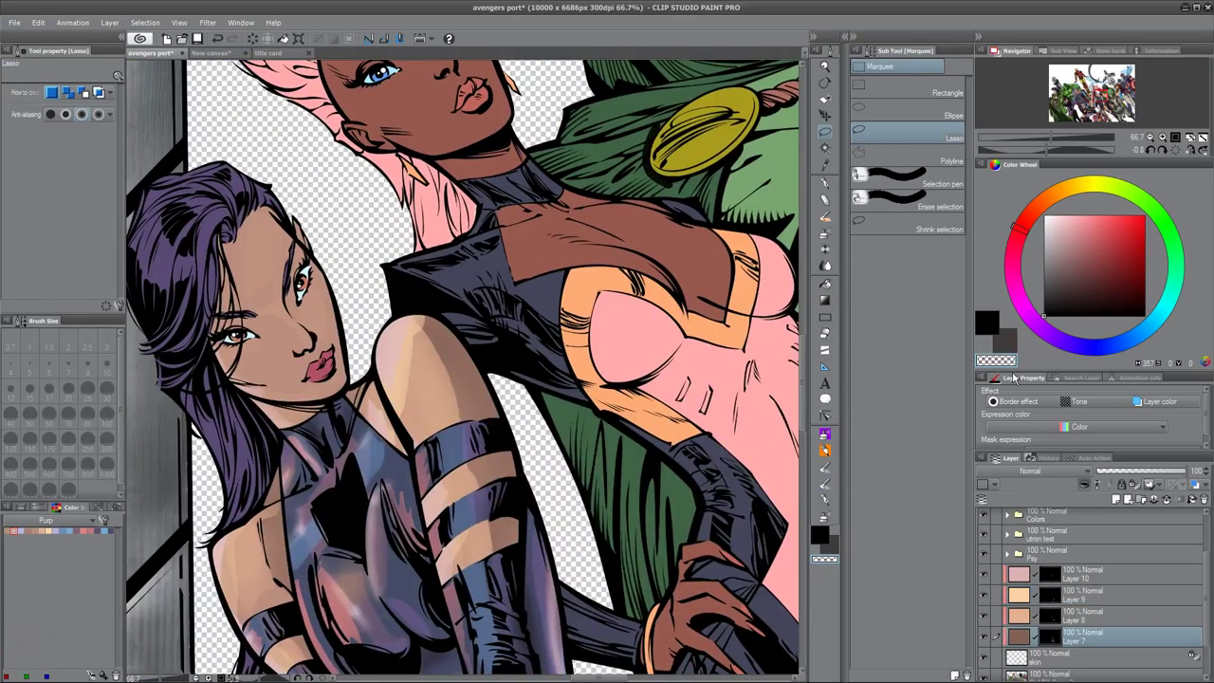
left_click(1071, 576)
left_click(825, 446)
left_click(936, 179)
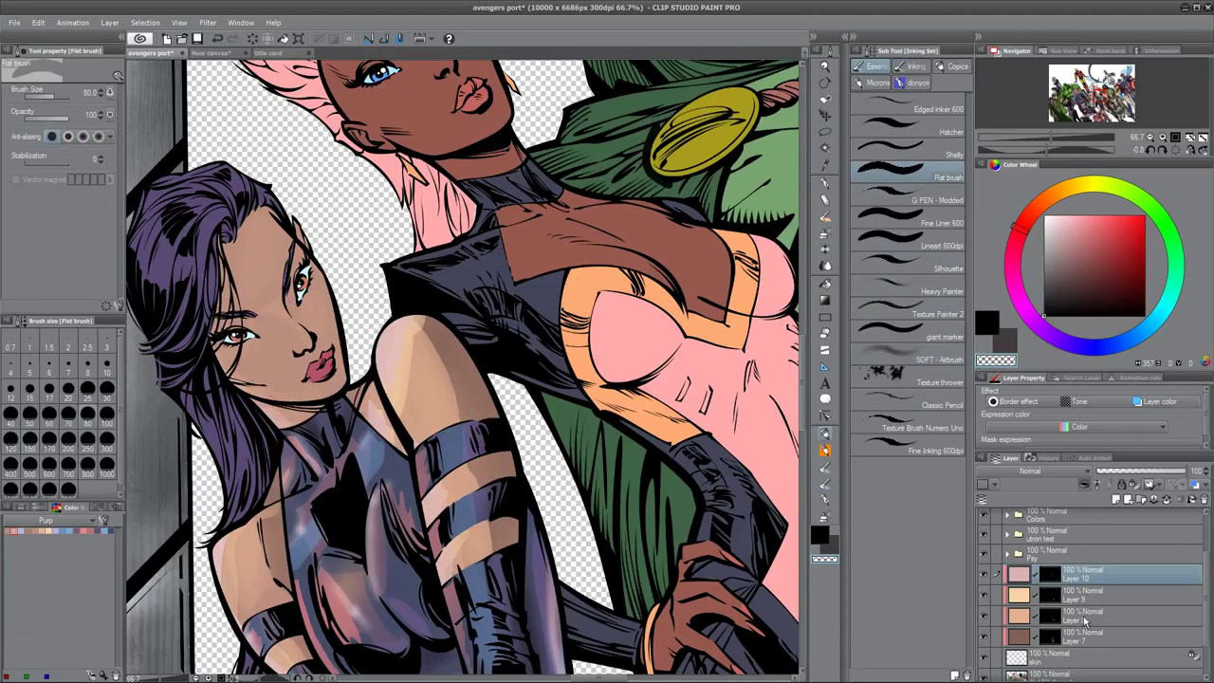
Step: Lasso the right-hand side of the purple-haired woman's face, airbrush a shadow into it with white in Layer 7's mask, and deselect
key("alt+bracketleft")
key("alt+bracketleft")
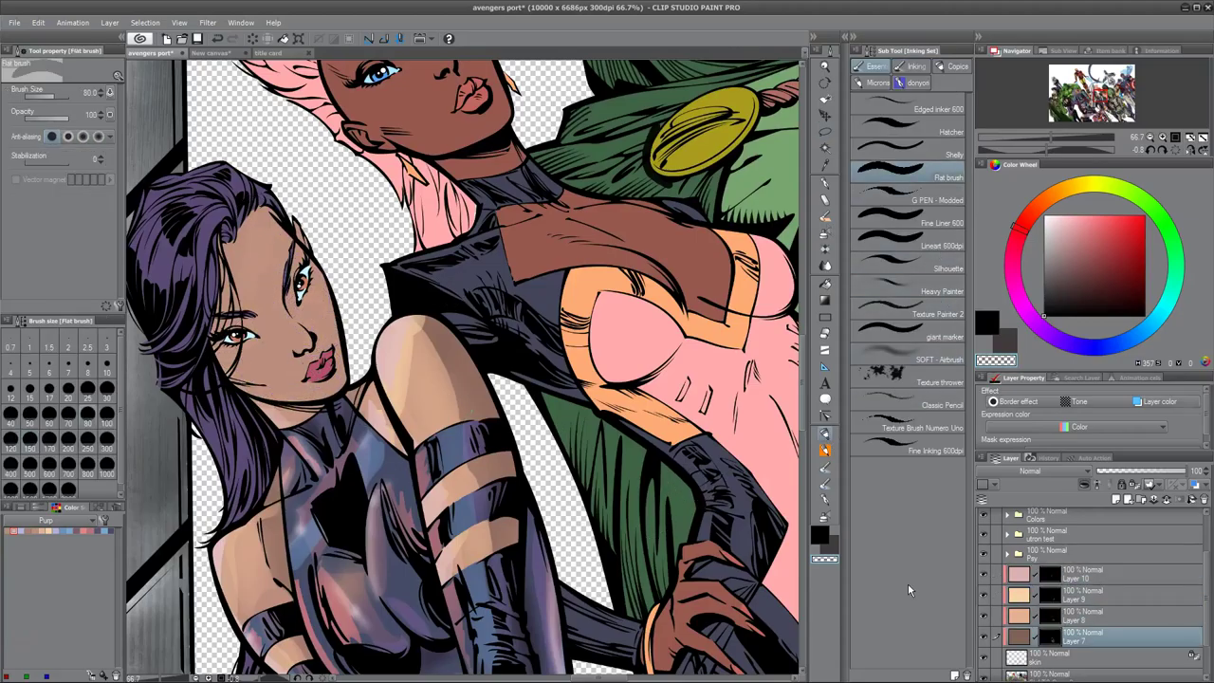
key("alt+bracketleft")
key("m")
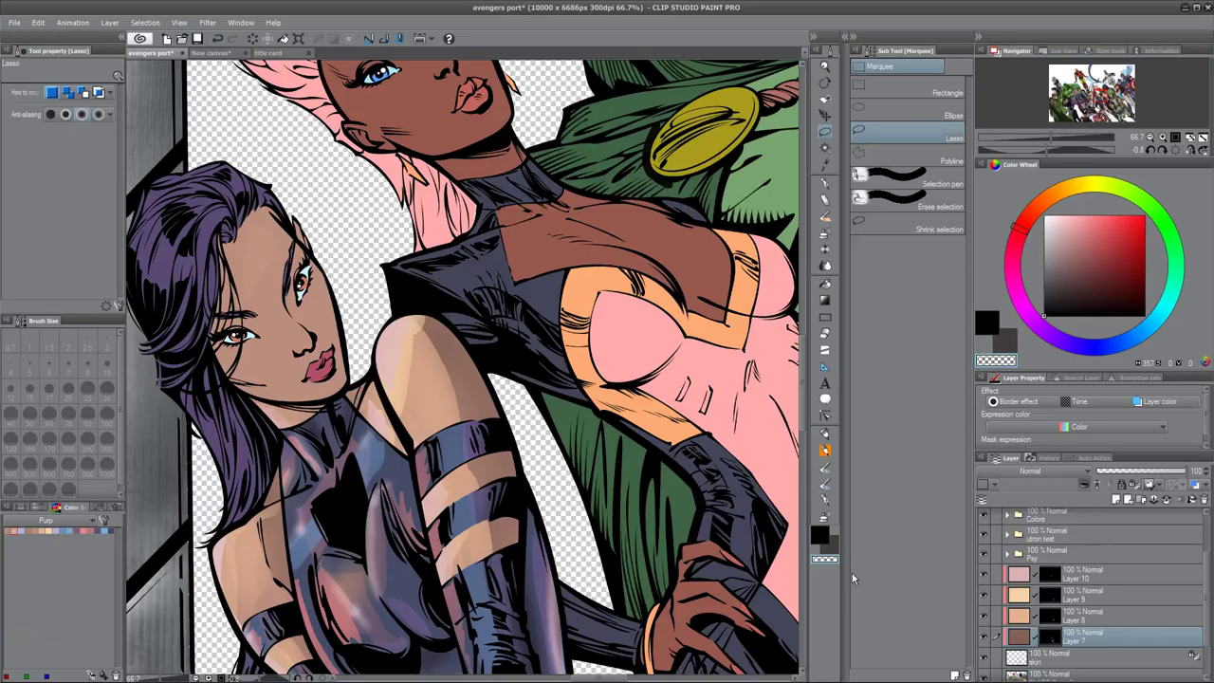
key("b")
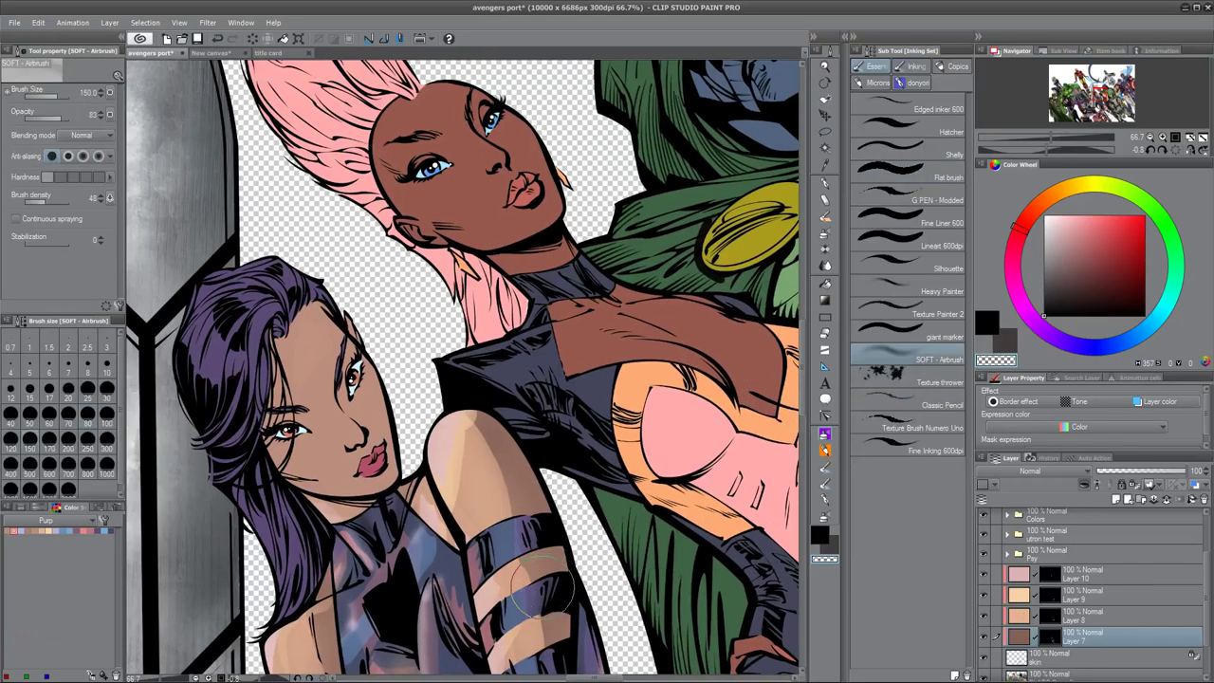
key("m")
mouse_move(394, 484)
left_mouse_down()
mouse_move(396, 362)
mouse_move(368, 343)
left_mouse_up()
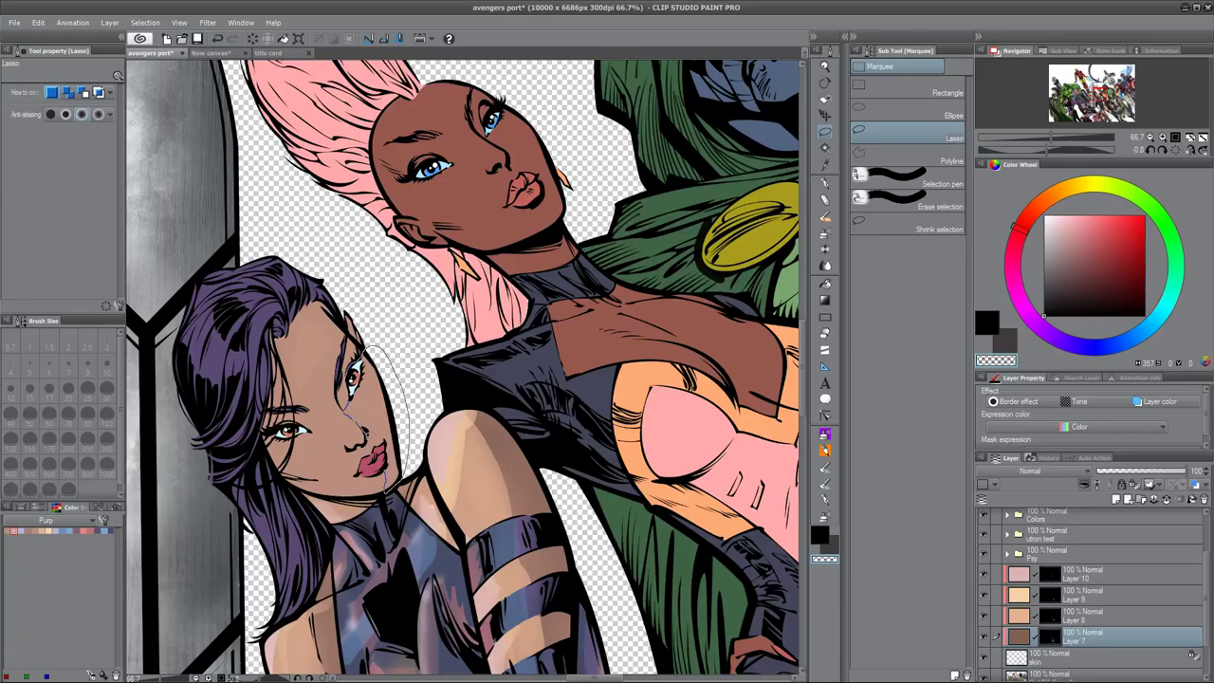
left_click_drag(389, 446, 392, 482)
key("b")
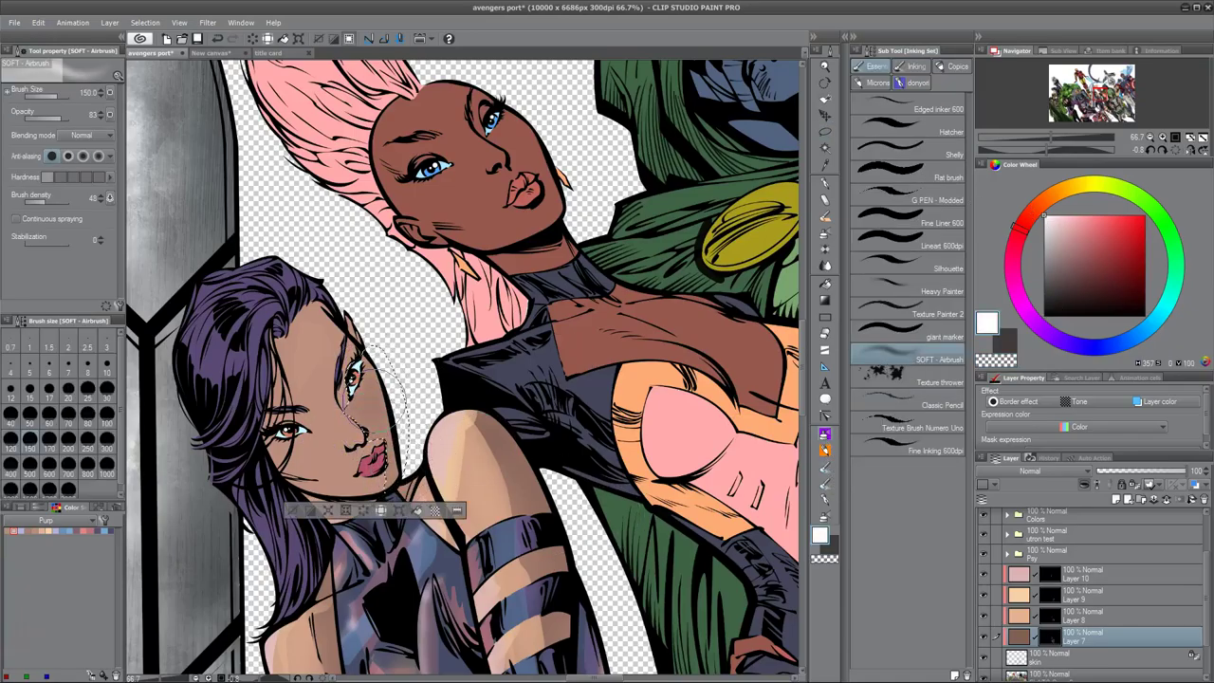
key("ctrl+d")
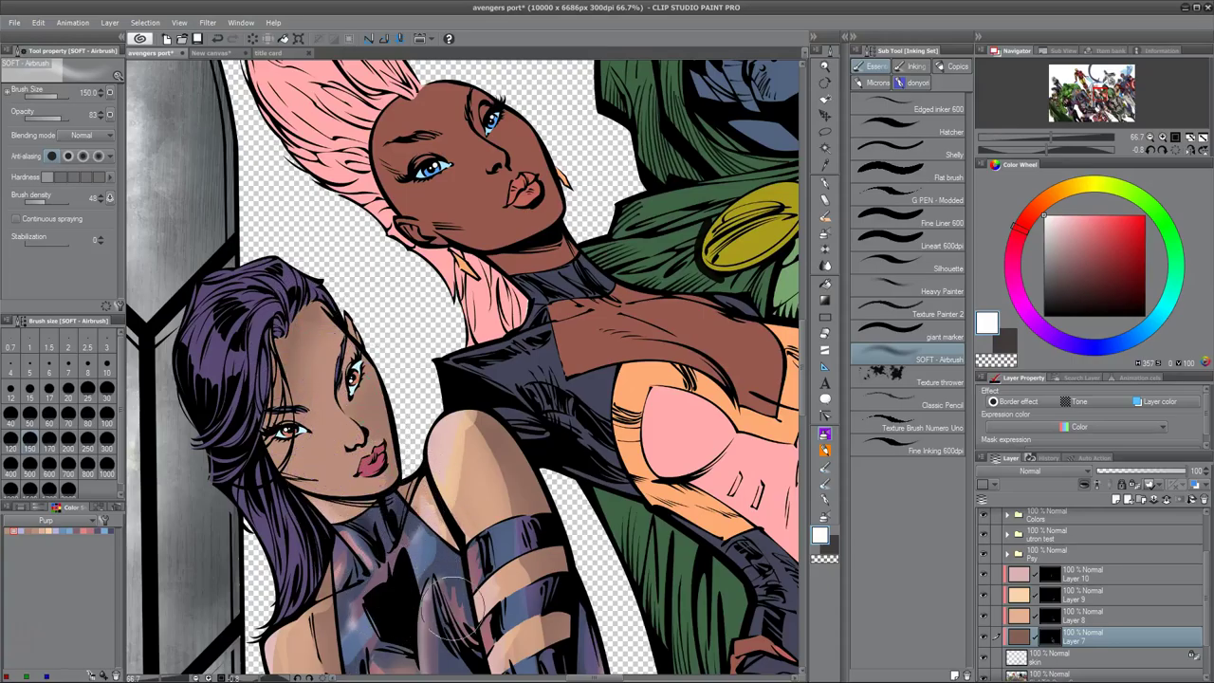
Step: Airbrush the forehead shadow near the hairline in Layer 7's mask with the brush size reduced to 60
left_click(1038, 614)
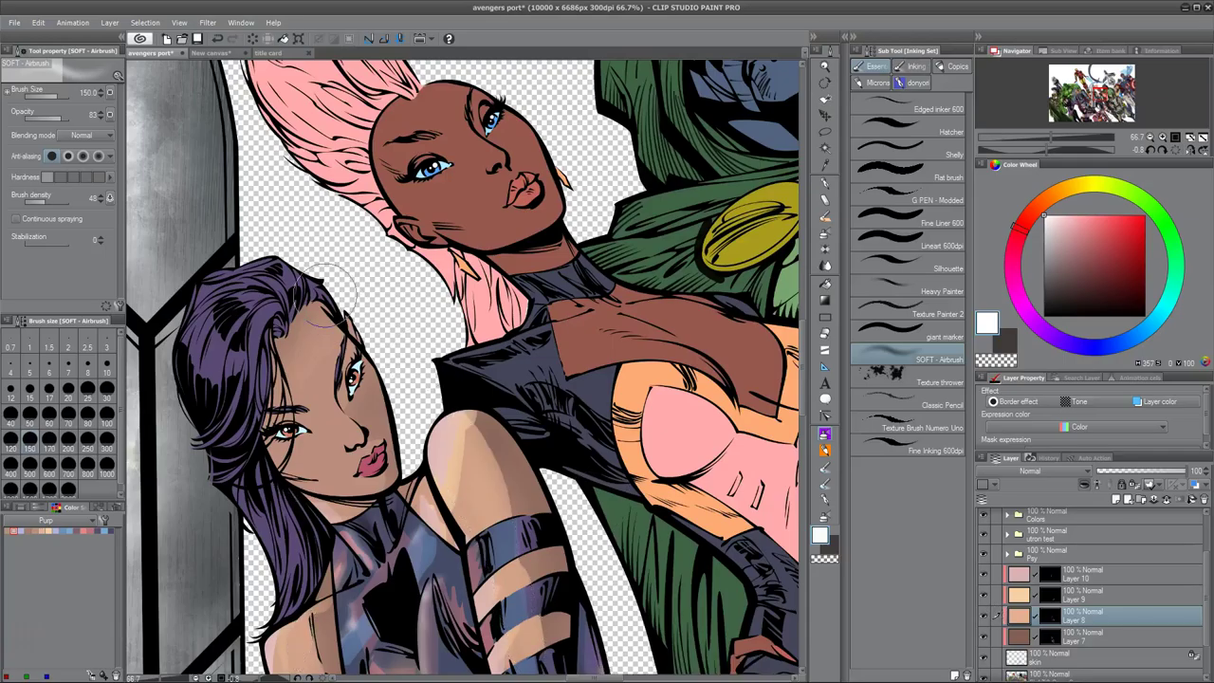
left_click(1055, 641)
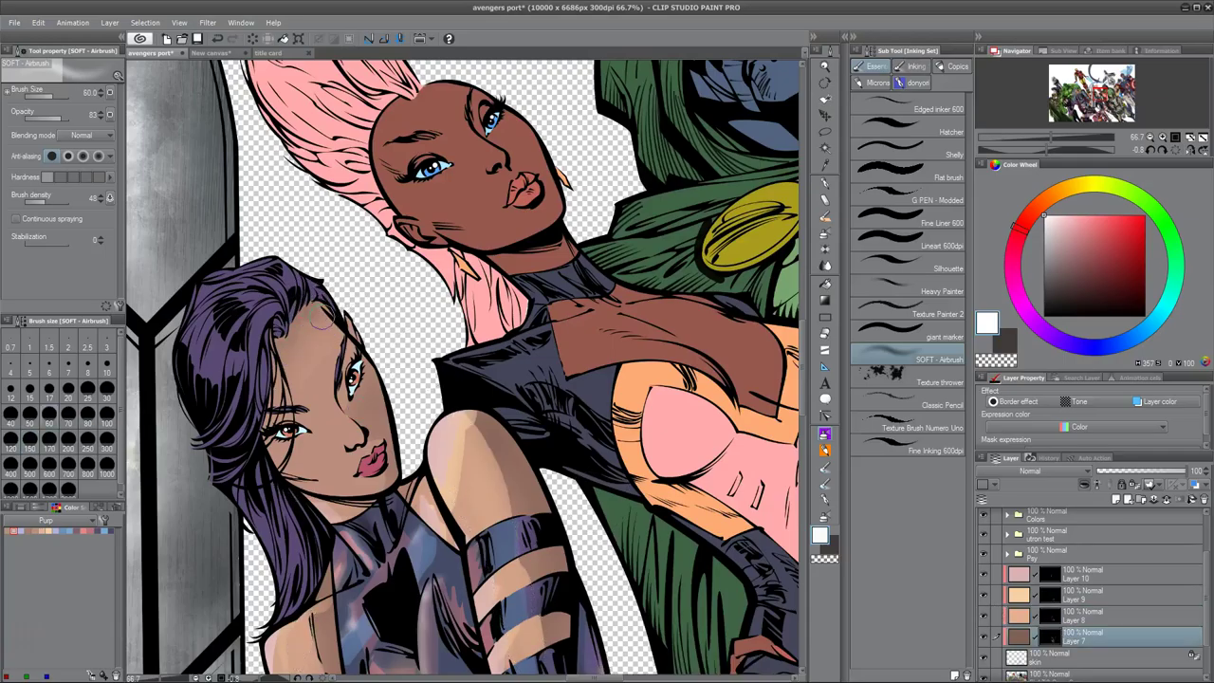
left_click_drag(387, 326, 426, 266)
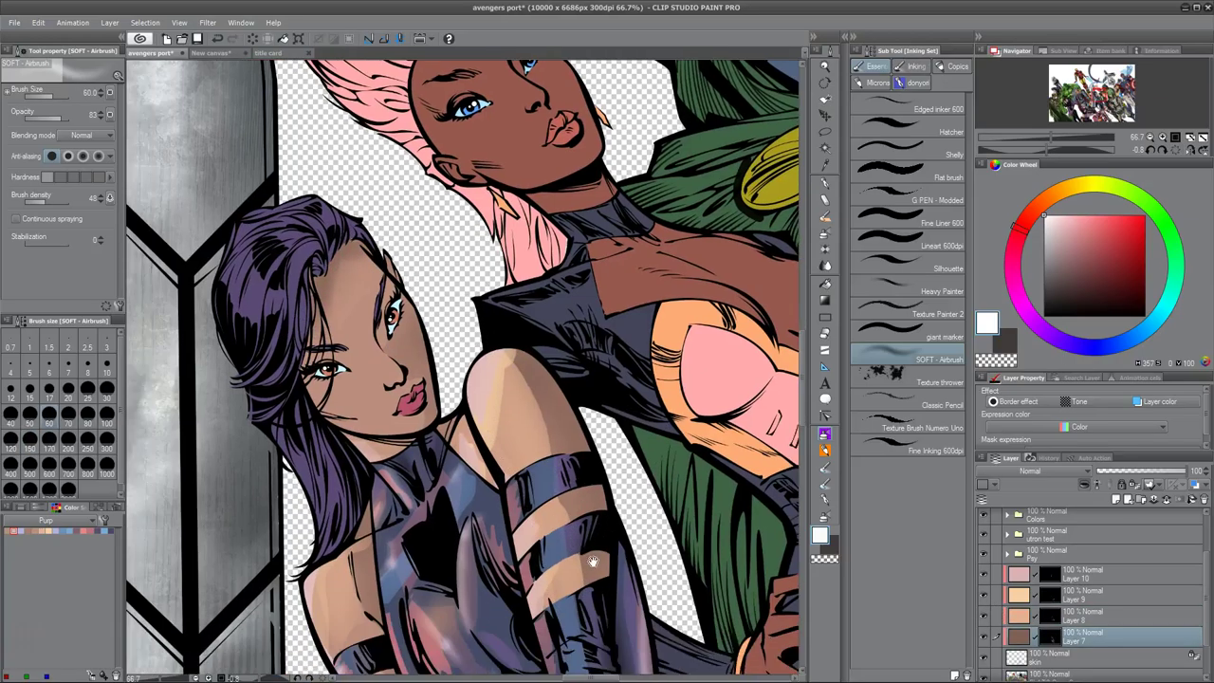
Step: Lasso a highlight on the right-hand cheek, airbrush it into Layer 9's mask, deselect, and raise the brush size to 150
left_click(1104, 595)
key("m")
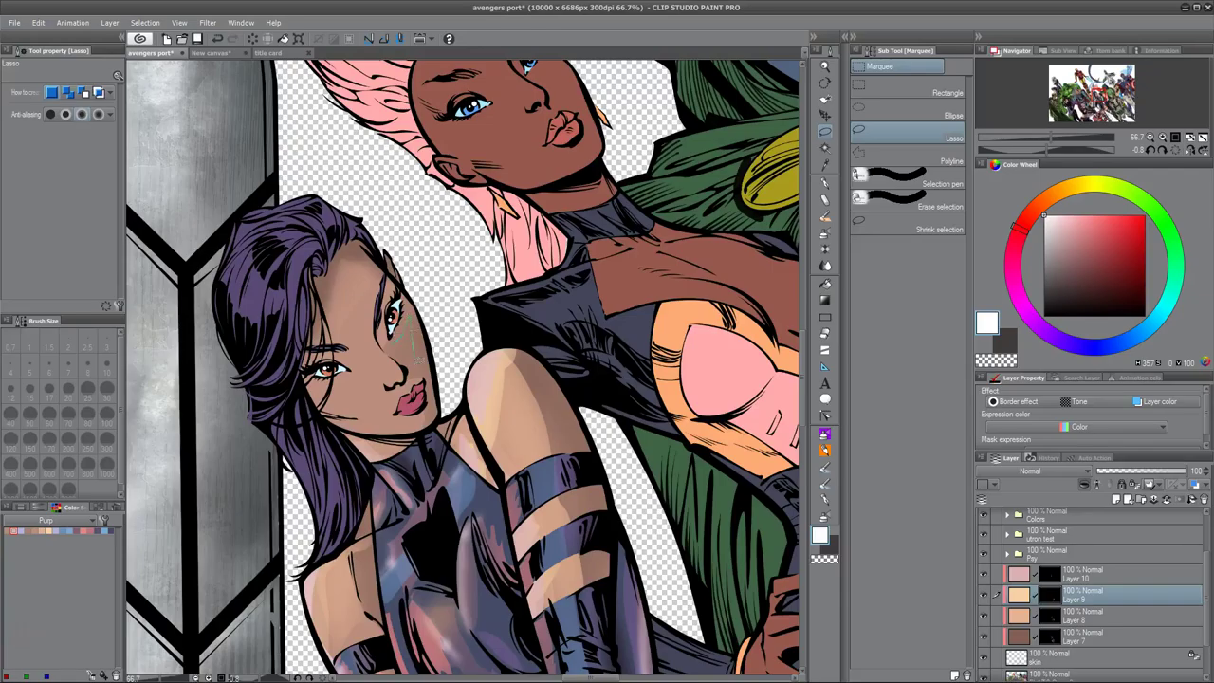
left_click_drag(413, 362, 397, 323)
key("b")
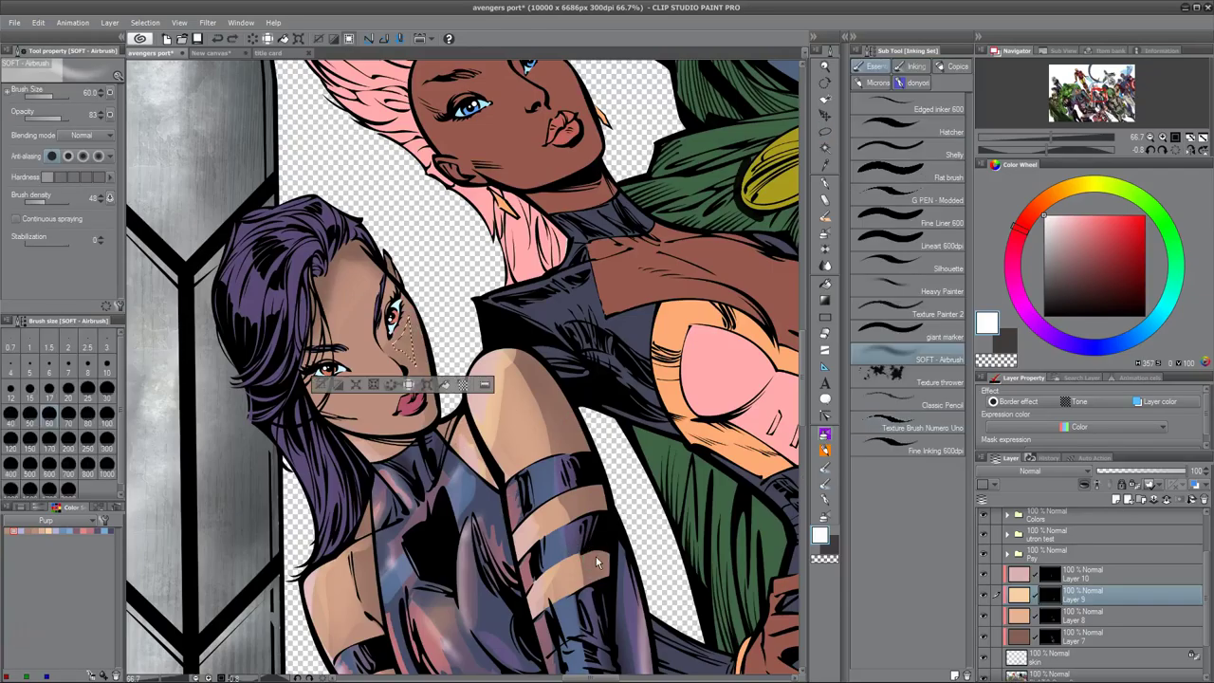
key("ctrl+d")
key("]")
key("]")
key("]")
key("]")
key("]")
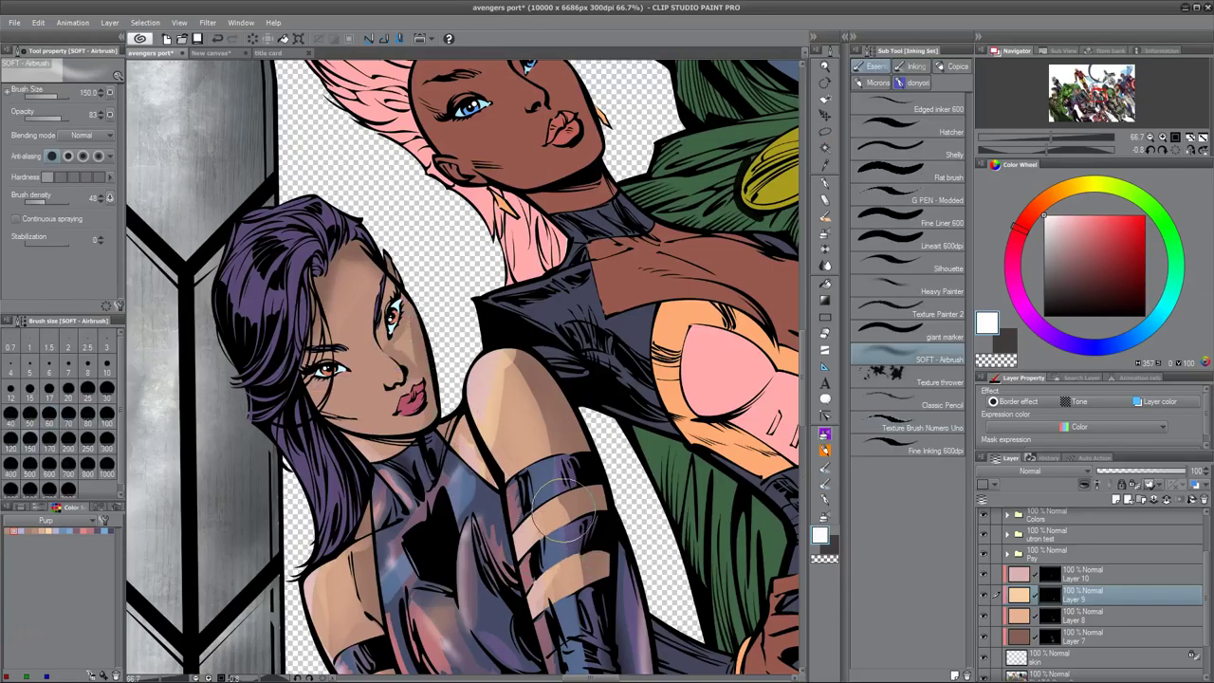
Step: Reselect the cheek highlight, scale it to 109% with a slight rotation in Layer 9's mask, and deselect
key("ctrl+shift+d")
key("k")
left_click_drag(422, 305, 418, 330)
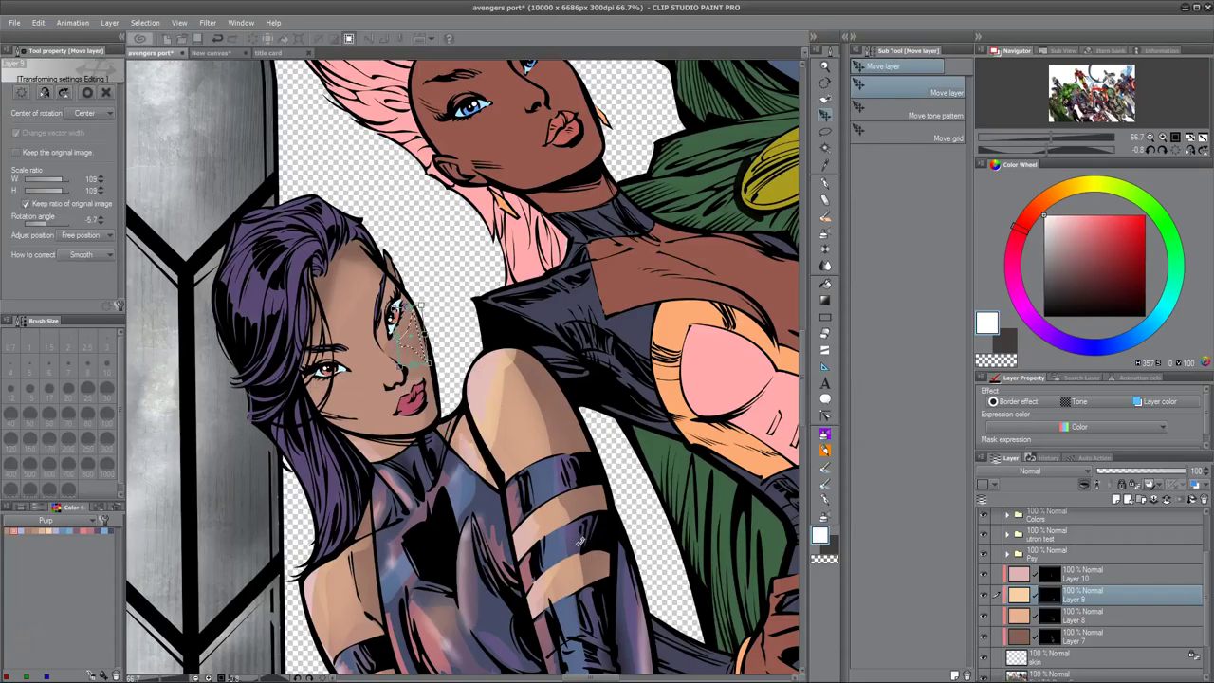
key("b")
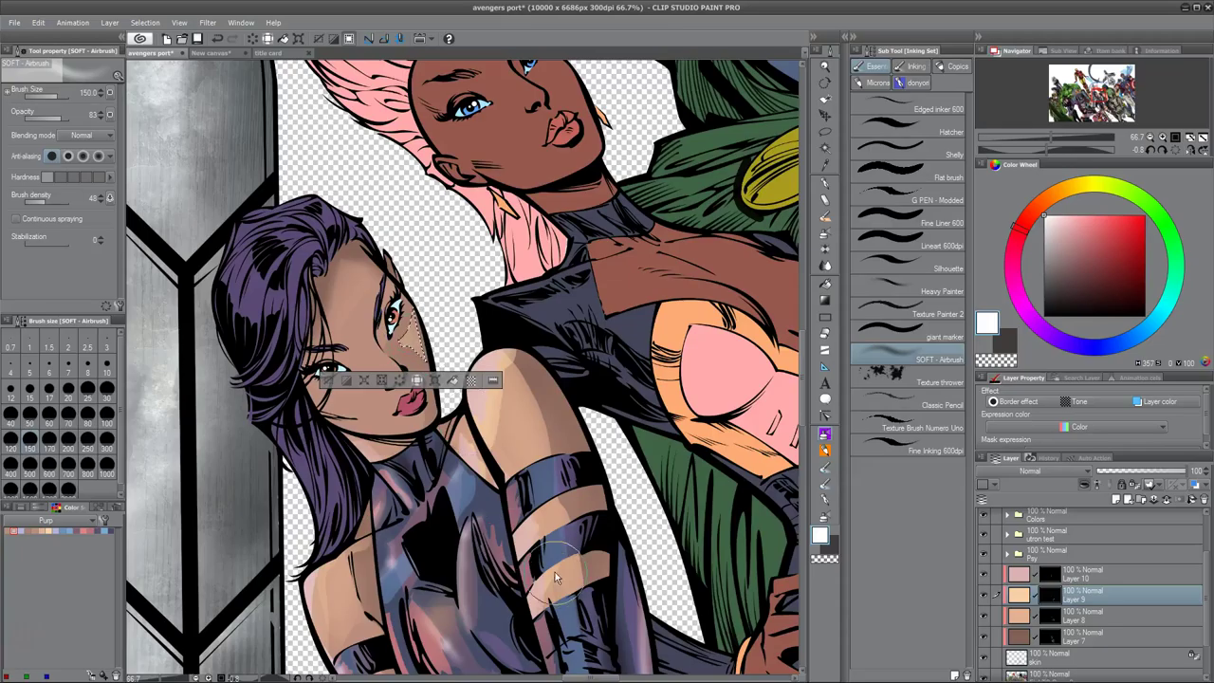
key("ctrl+d")
Step: Lasso the forehead, nose and left-hand cheek, airbrush highlights into Layer 9's mask with brush size 300, and deselect
key("minus")
key("minus")
key("m")
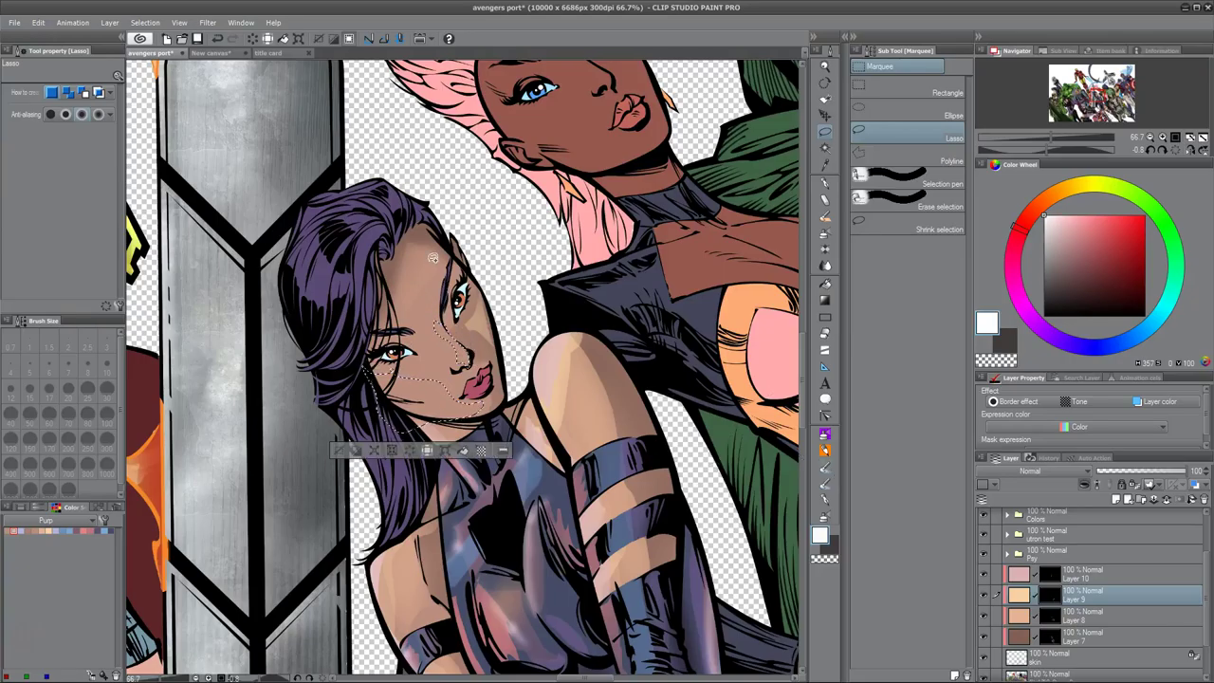
key("b")
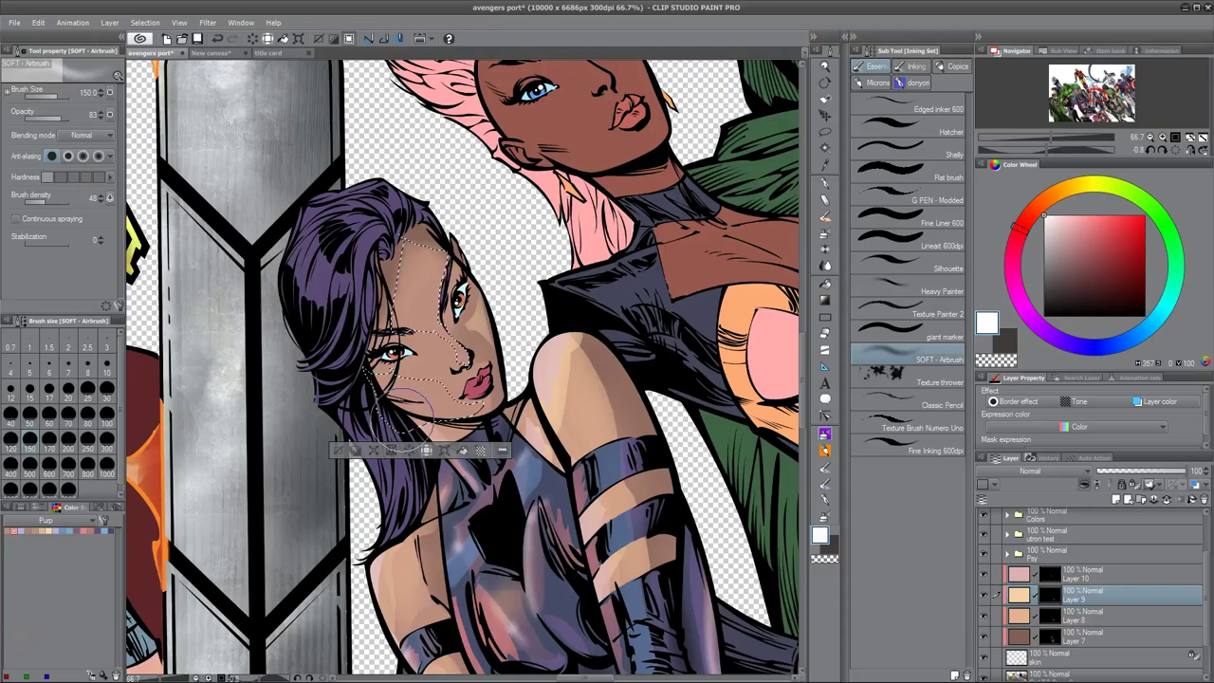
left_click(87, 448)
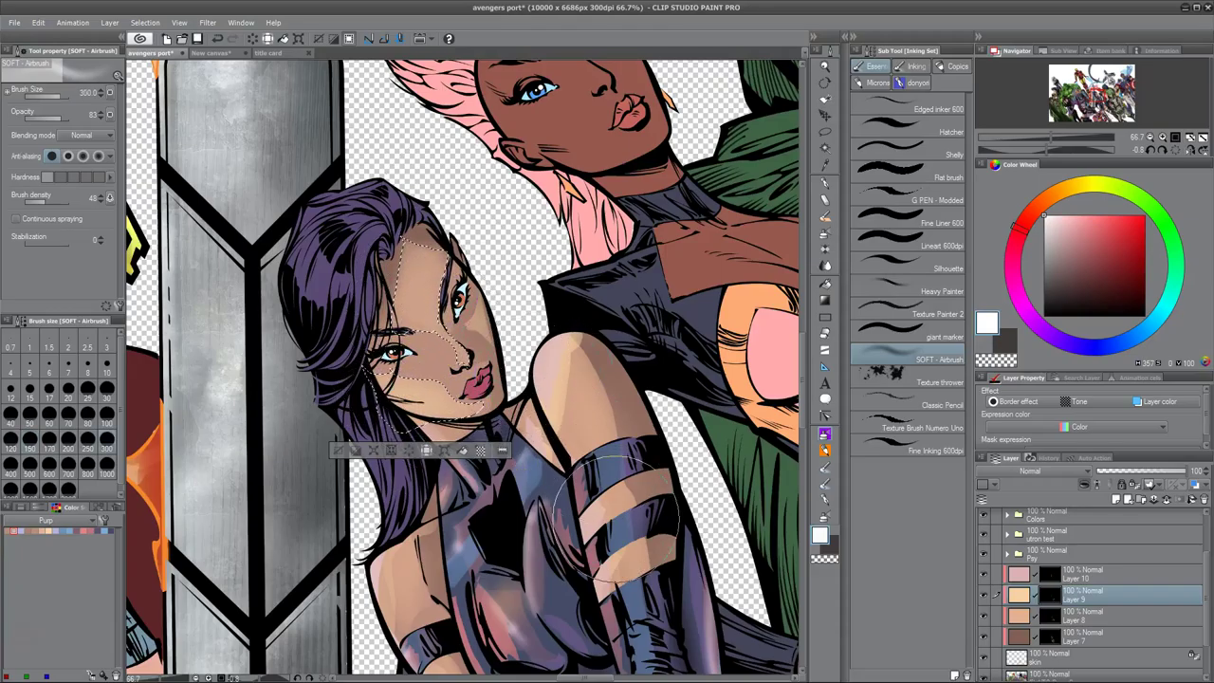
key("ctrl+d")
Step: Restore the face selection, airbrush a fine highlight along the nose in Layer 9's mask with brush size 25, and deselect
key("bracketleft")
key("bracketleft")
key("bracketleft")
key("bracketleft")
key("bracketleft")
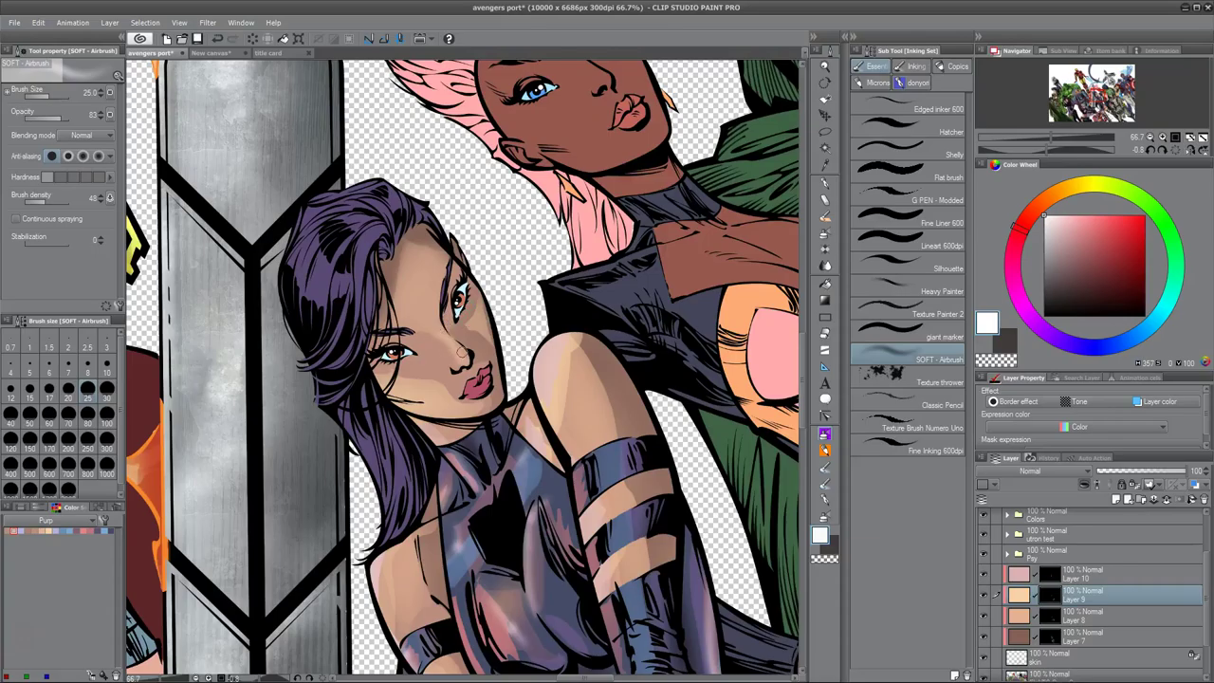
key("ctrl+z")
key("m")
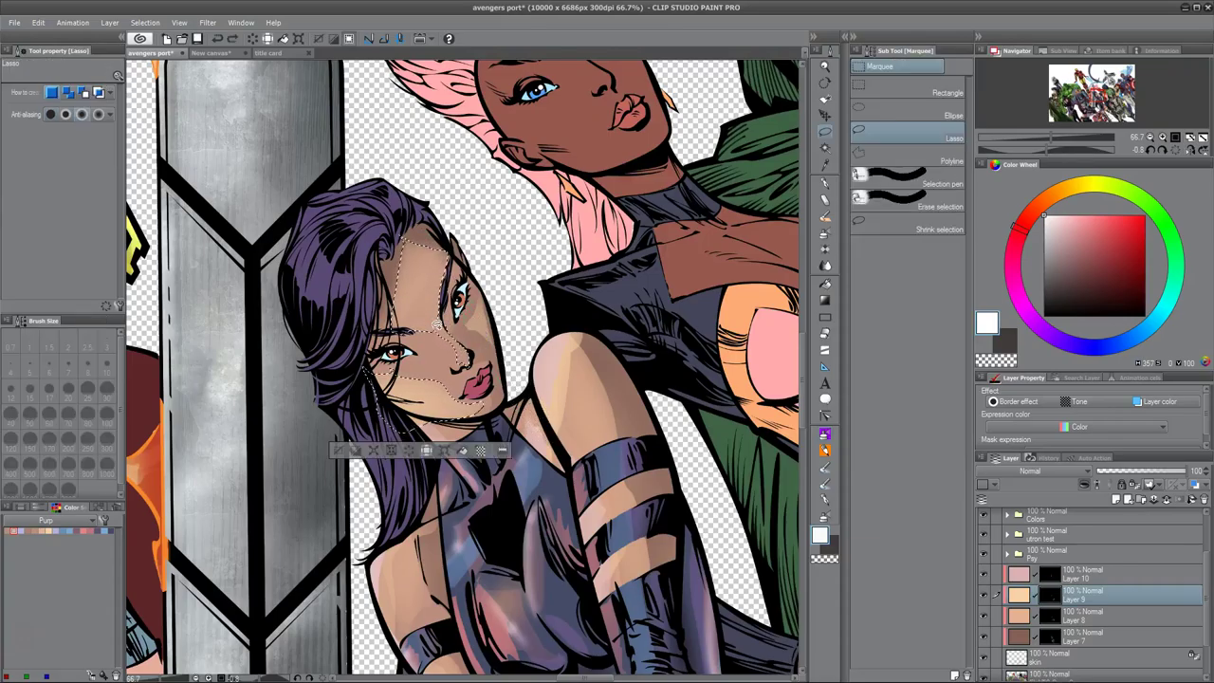
key("b")
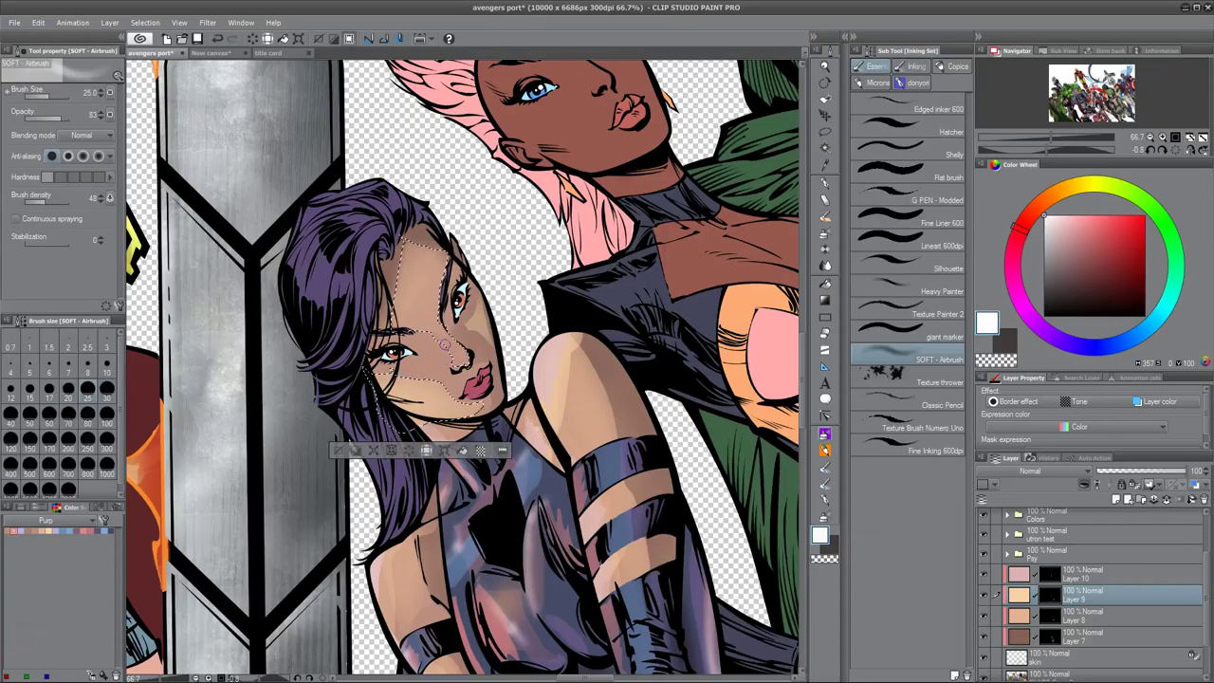
key("ctrl+d")
Step: Touch up the right-hand cheek highlight in Layer 9's mask using the transparent colour at size 80 and a lassoed area with Move layer
key("bracketright")
key("bracketright")
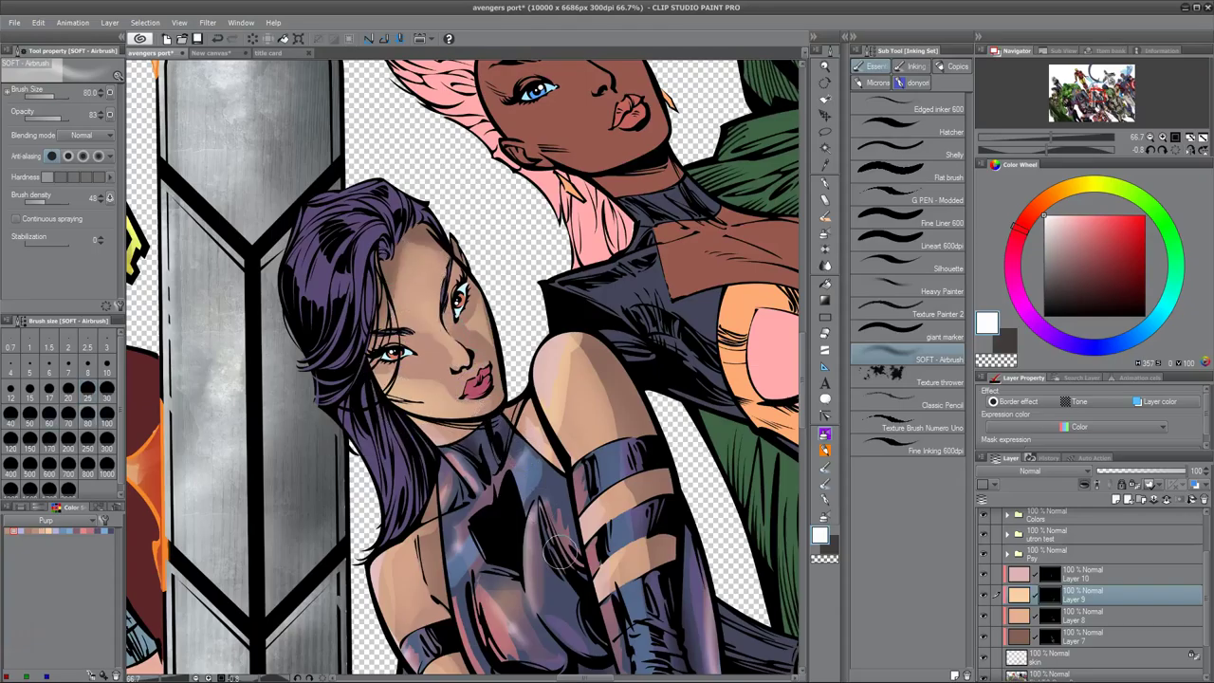
key("c")
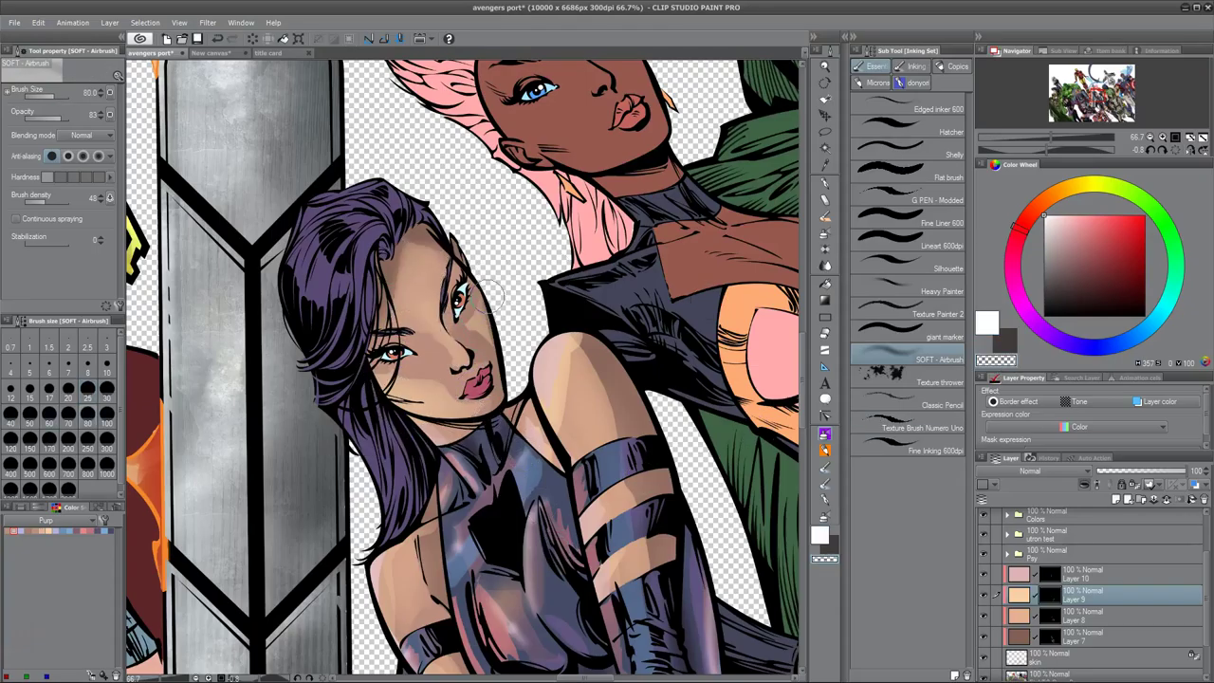
key("k")
key("ctrl+shift+d")
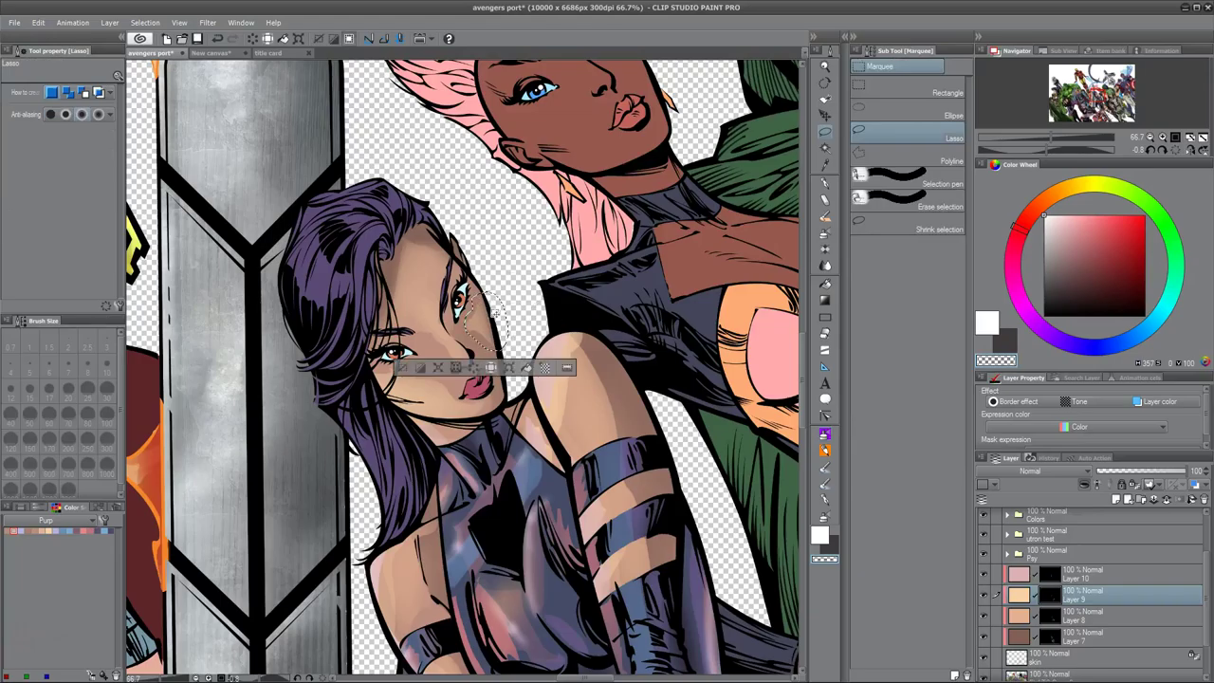
key("ctrl+d")
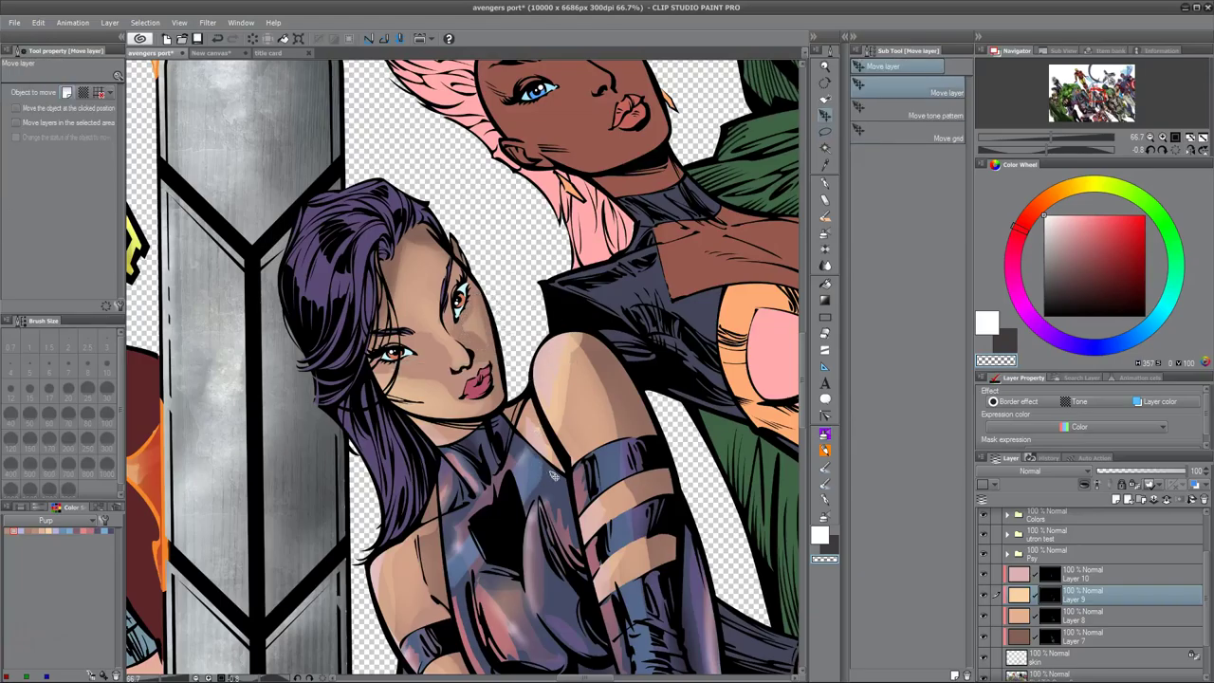
Step: Set the airbrush colour to pale cream (hue 54, saturation 11, value 96) and add a new layer above Layer 10
scroll(553, 475, "down", 2)
left_click(826, 433)
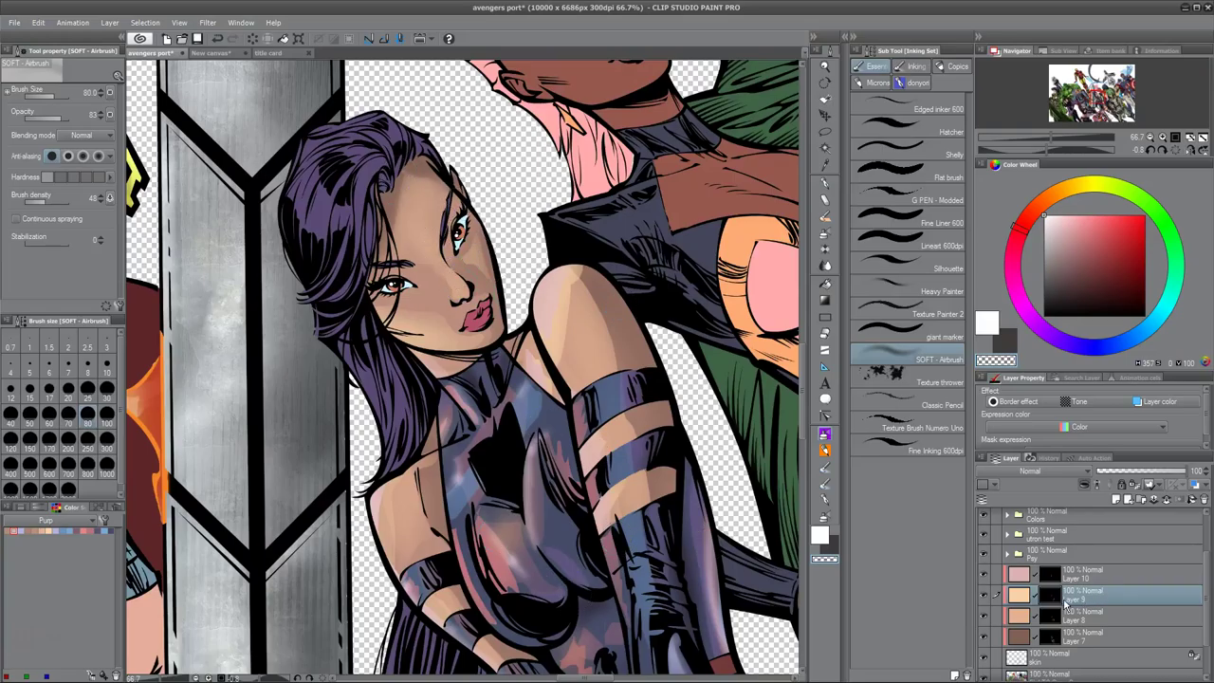
left_click(1084, 183)
left_click(1054, 220)
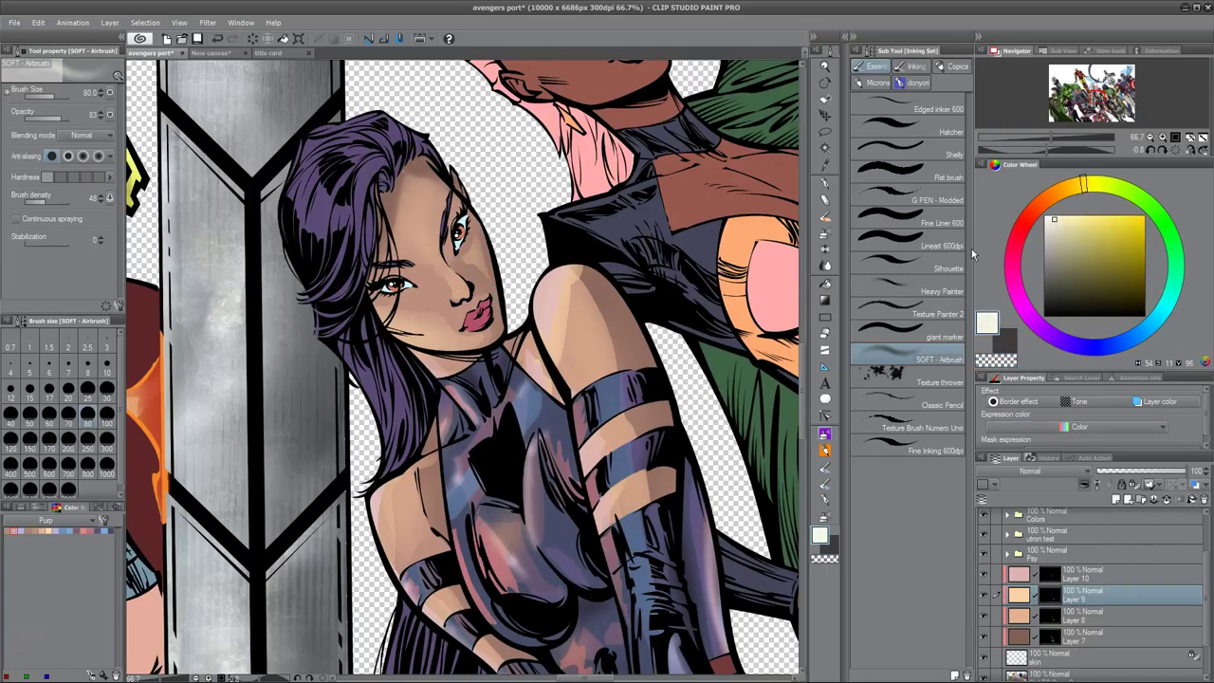
left_click(1077, 581)
key("ctrl+shift+n")
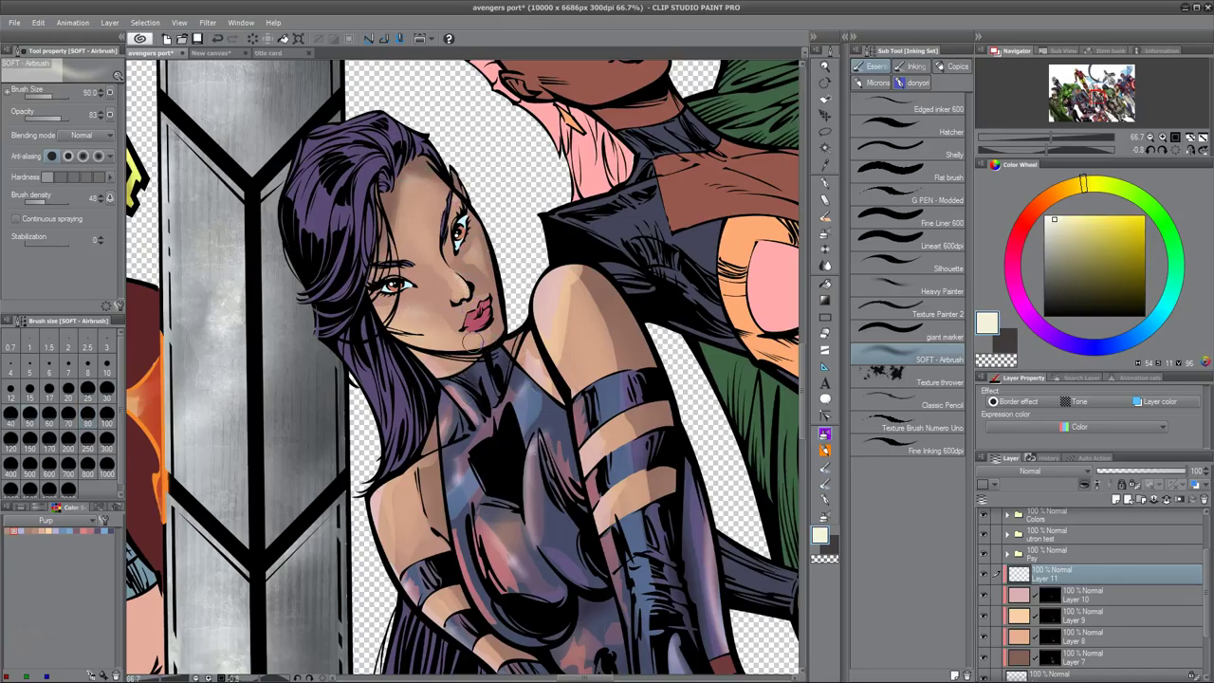
Step: Airbrush fine highlights over the woman's legs and arms on Layer 11 in pale cream (hue 54, saturation 11, value 97), using sizes 50 and 15
scroll(550, 342, "down", 6)
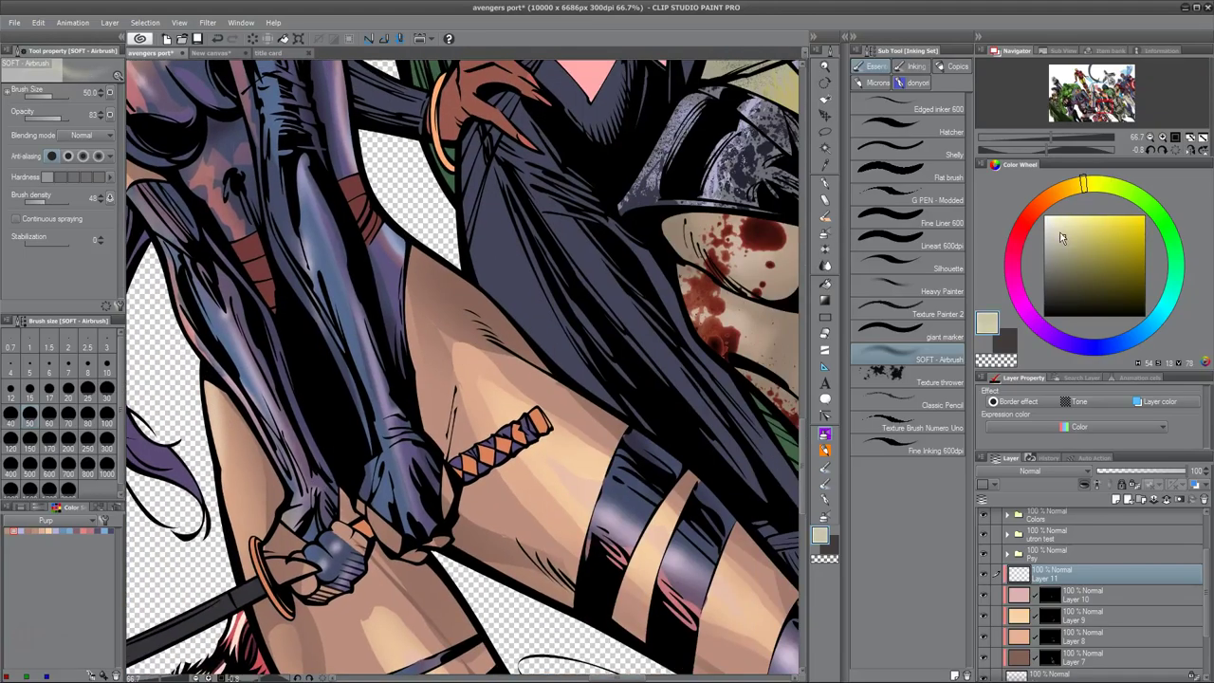
left_click(1052, 219)
scroll(304, 371, "down", 5)
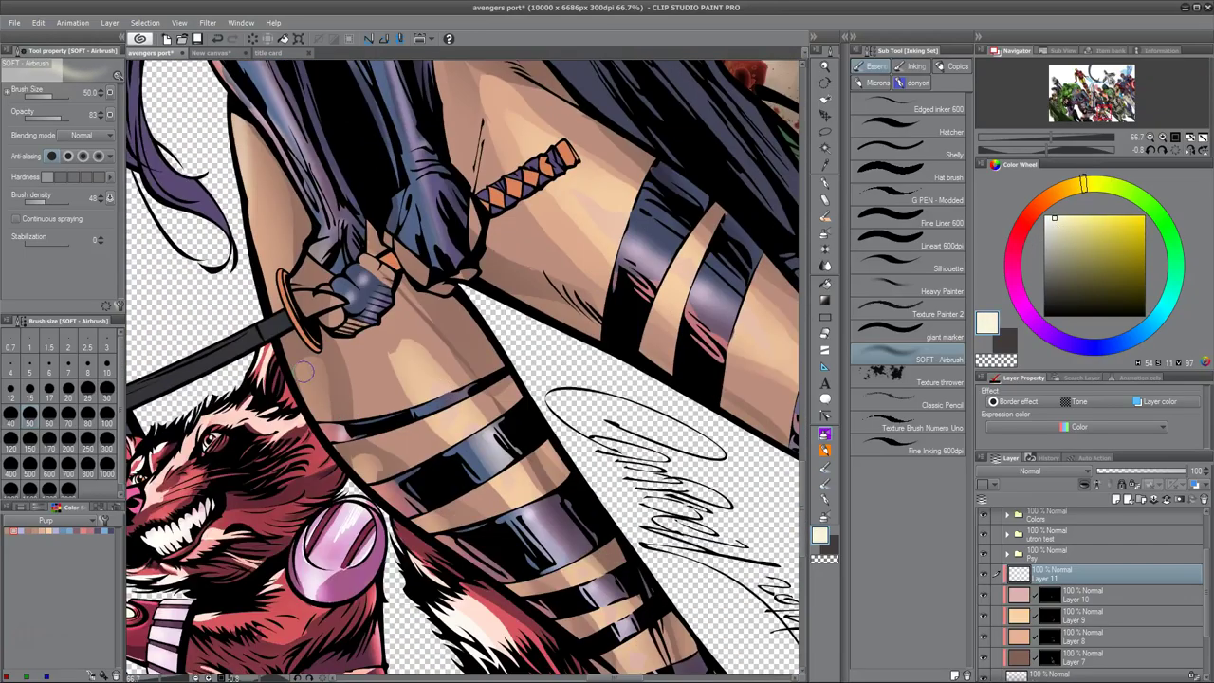
scroll(366, 457, "down", 3)
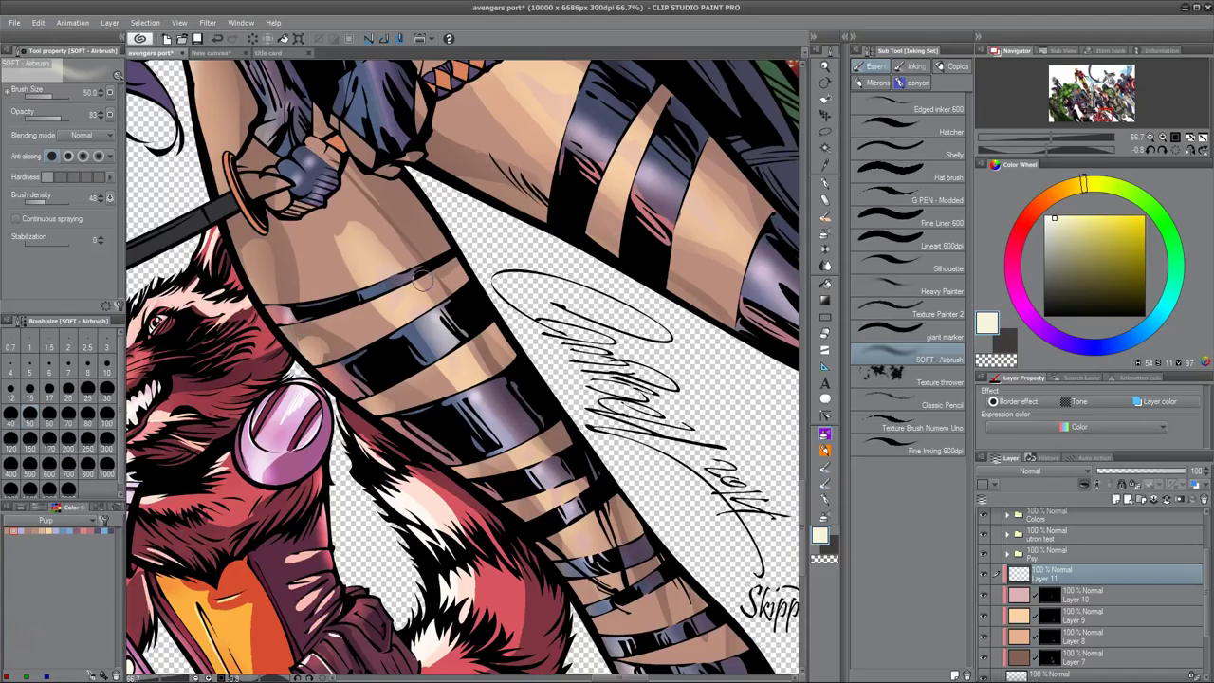
scroll(422, 280, "down", 5)
scroll(567, 299, "up", 10)
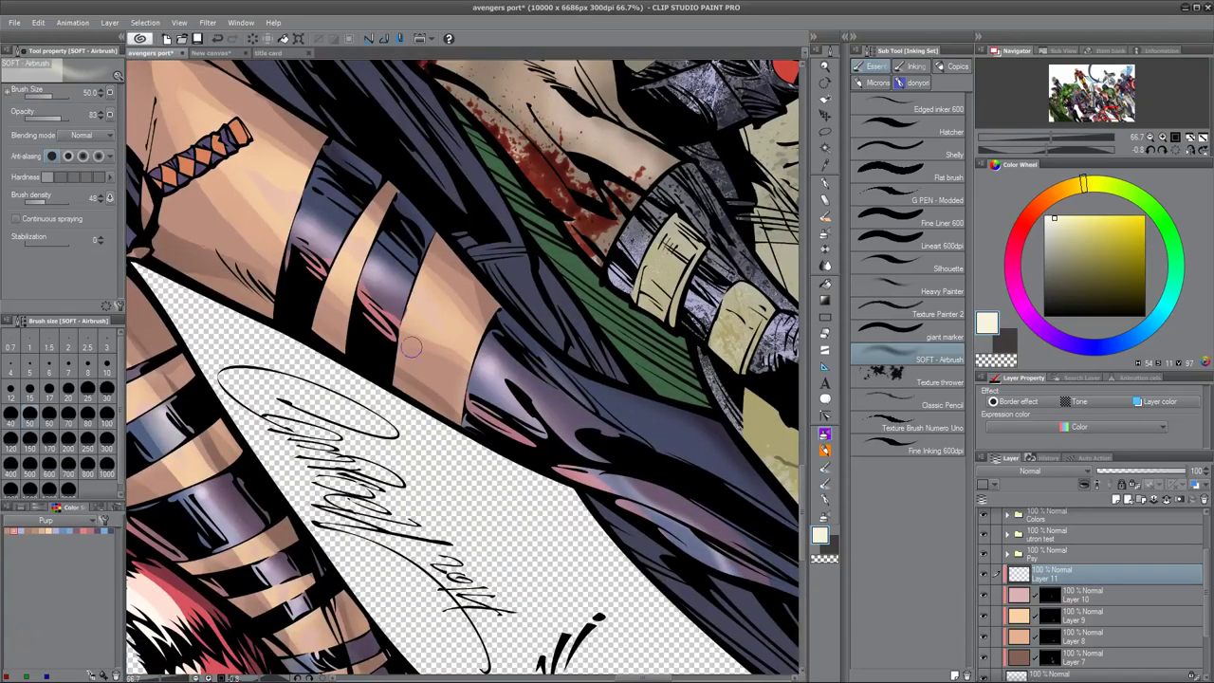
scroll(566, 460, "down", 2)
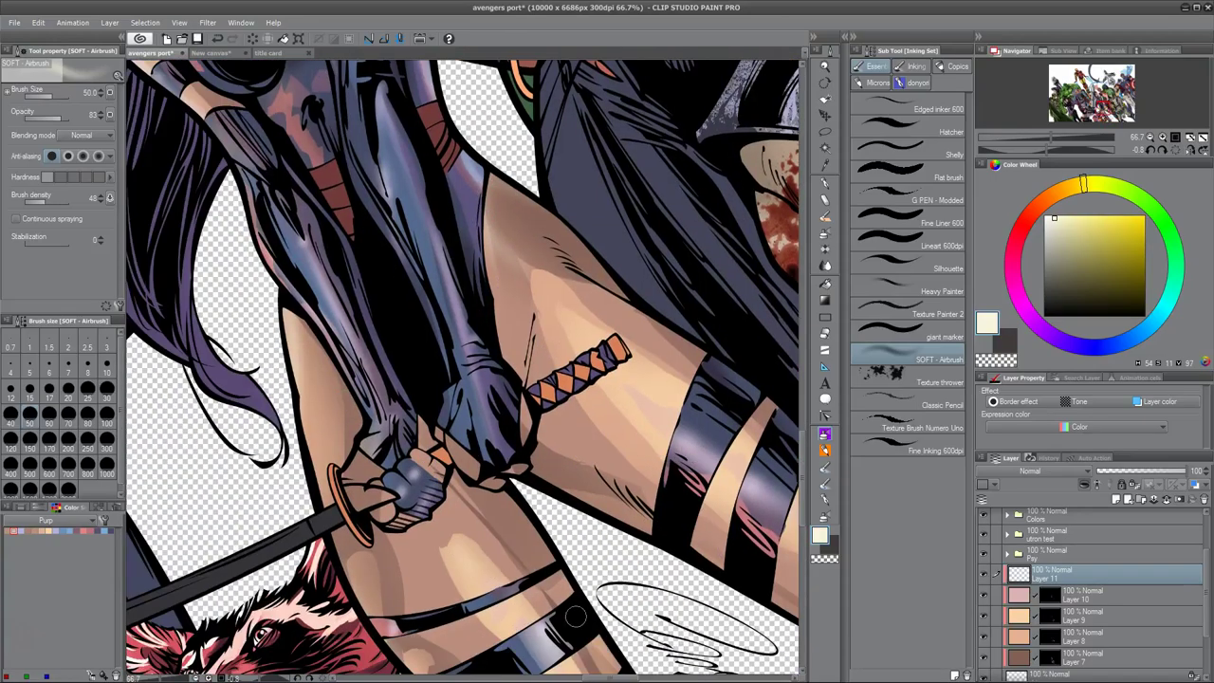
scroll(565, 479, "up", 8)
key("-")
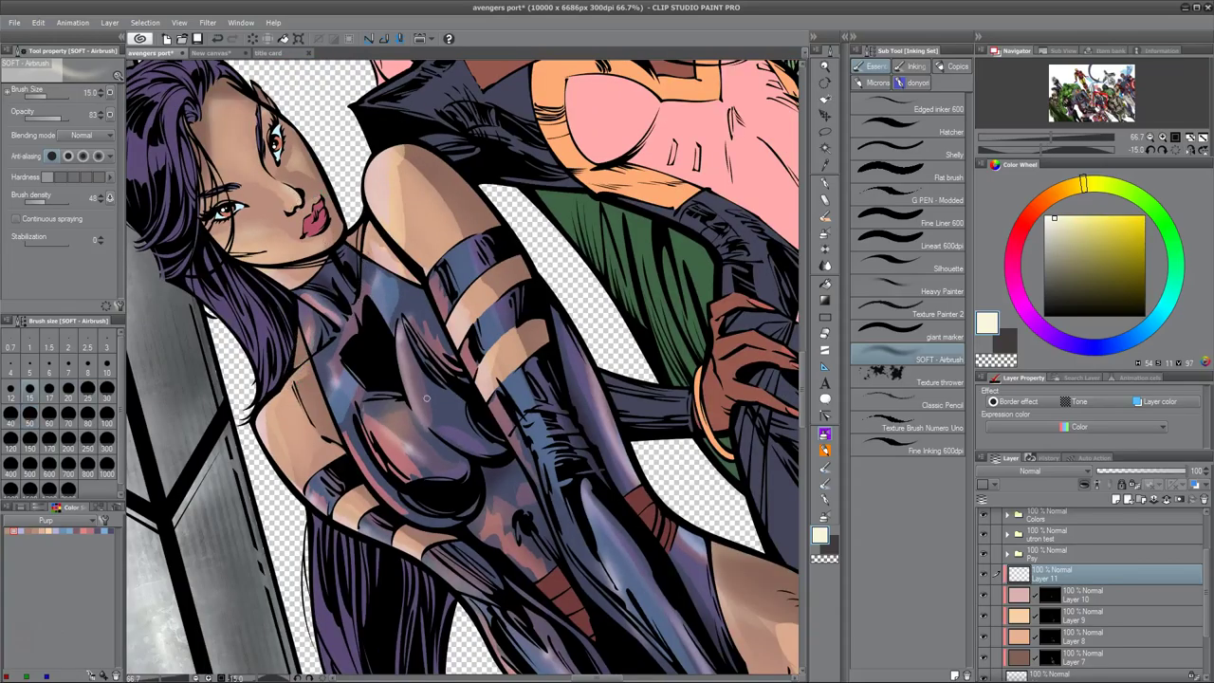
scroll(427, 398, "up", 5)
Step: Touch up the skin of the arms and legs on Layer 11 with the airbrush in dark brown (hue 22, saturation 31, value 39) at size 30
left_click(1040, 197)
left_click(1077, 279)
left_click(106, 390)
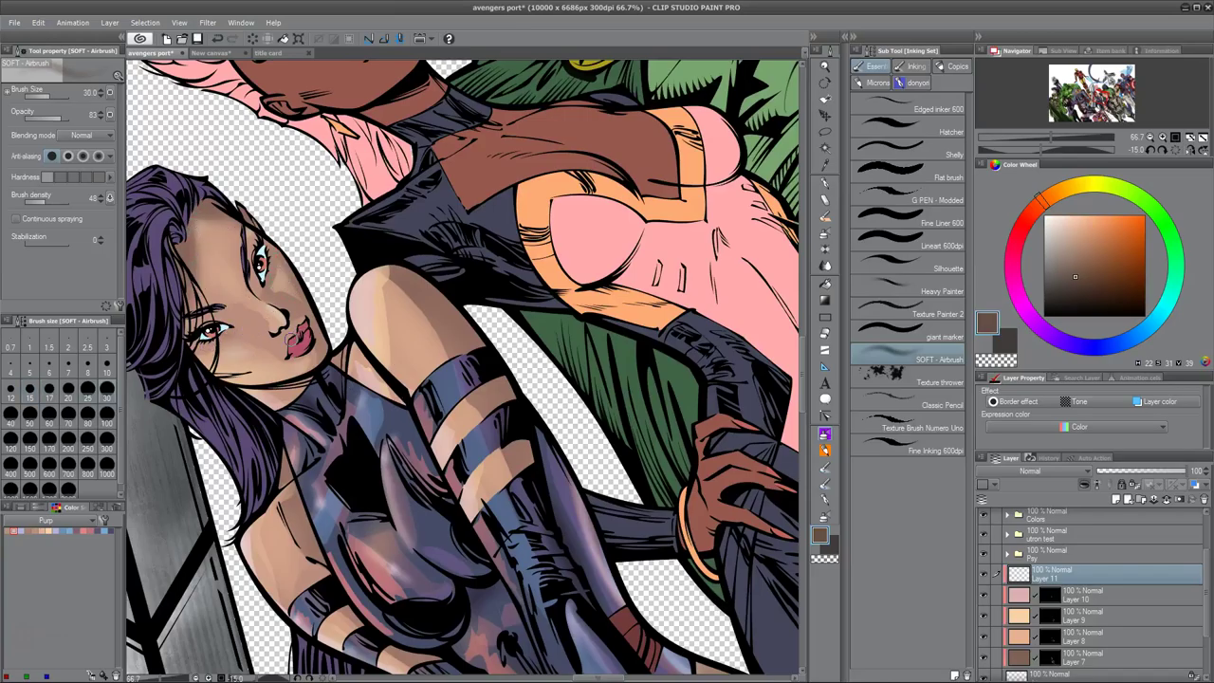
scroll(369, 376, "up", 1)
scroll(427, 399, "down", 8)
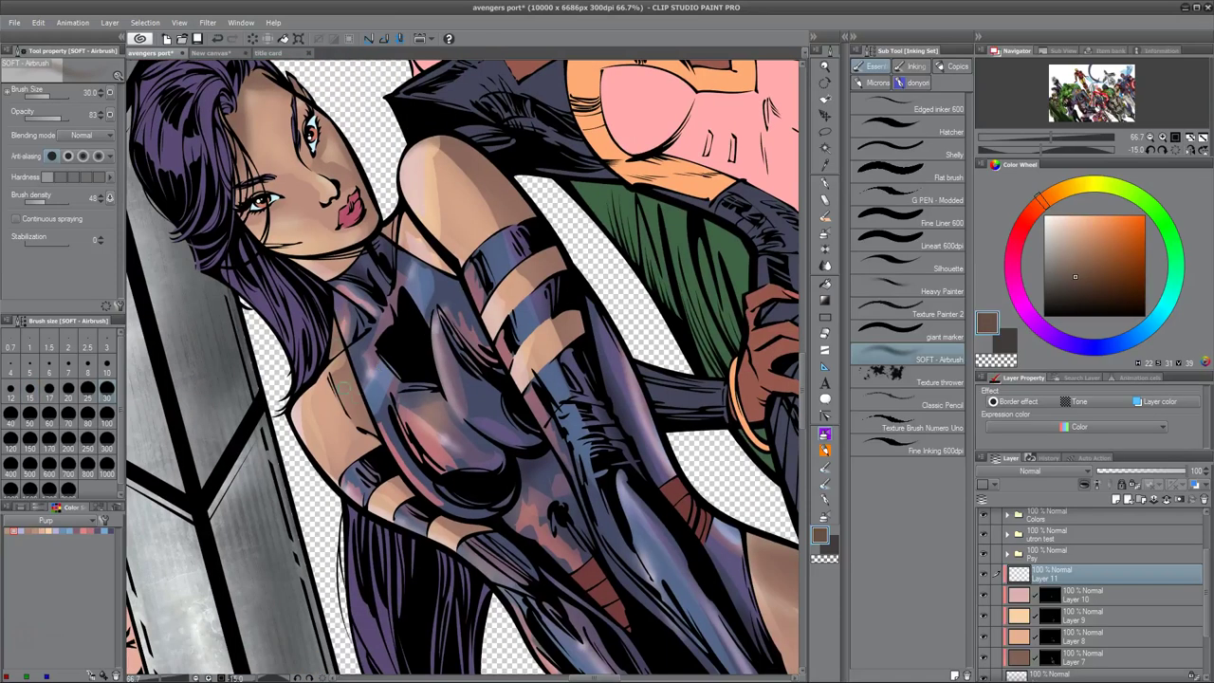
scroll(521, 435, "down", 4)
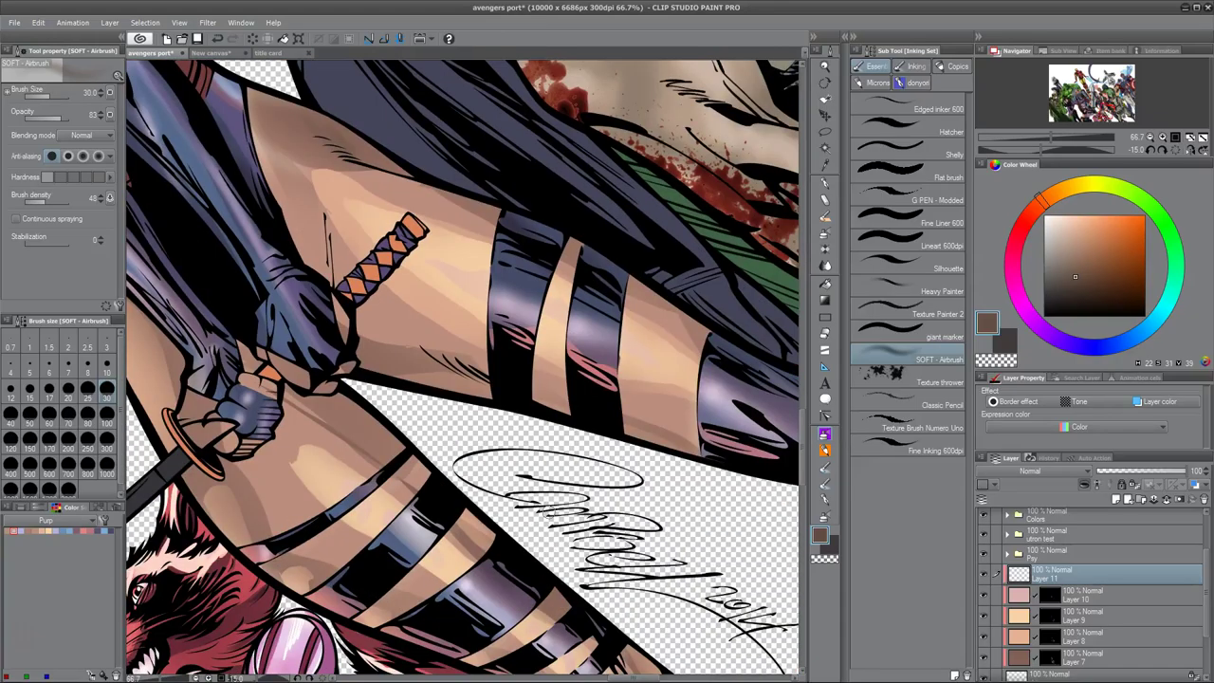
scroll(518, 389, "down", 3)
scroll(517, 389, "up", 12)
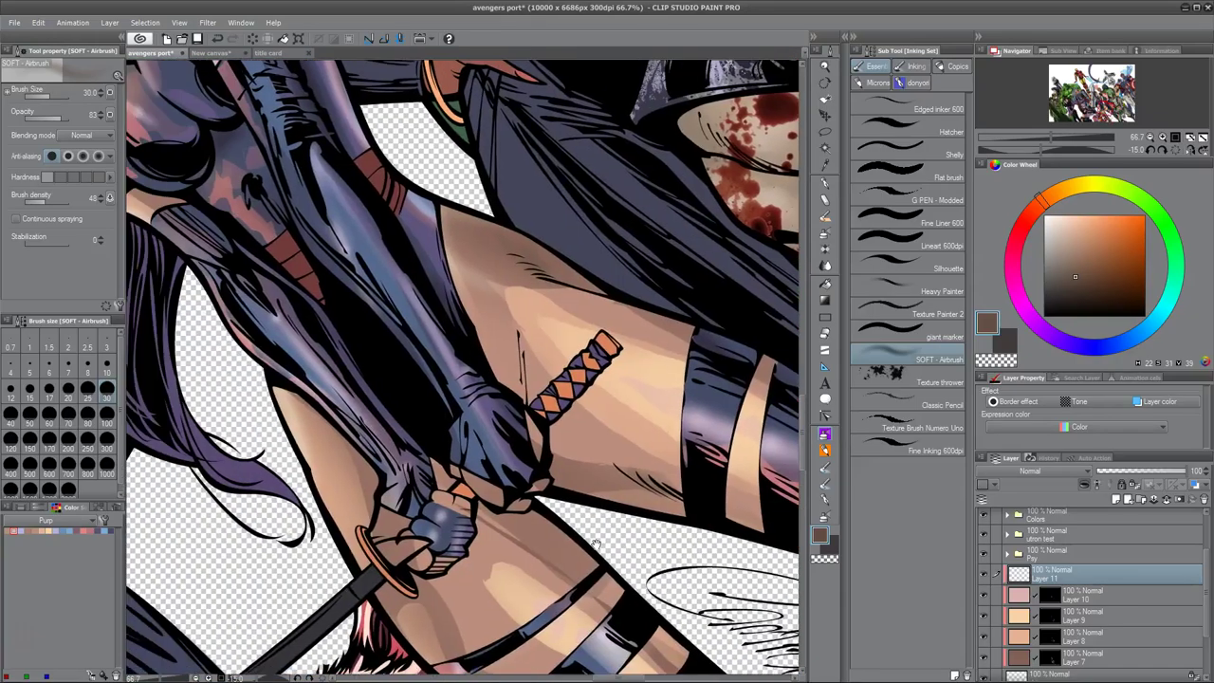
Step: Refine the dark brown accents on the shoulders, neck and face on Layer 11 with airbrush sizes 15 and 25
key("bracketleft")
key("bracketleft")
key("bracketleft")
key("bracketleft")
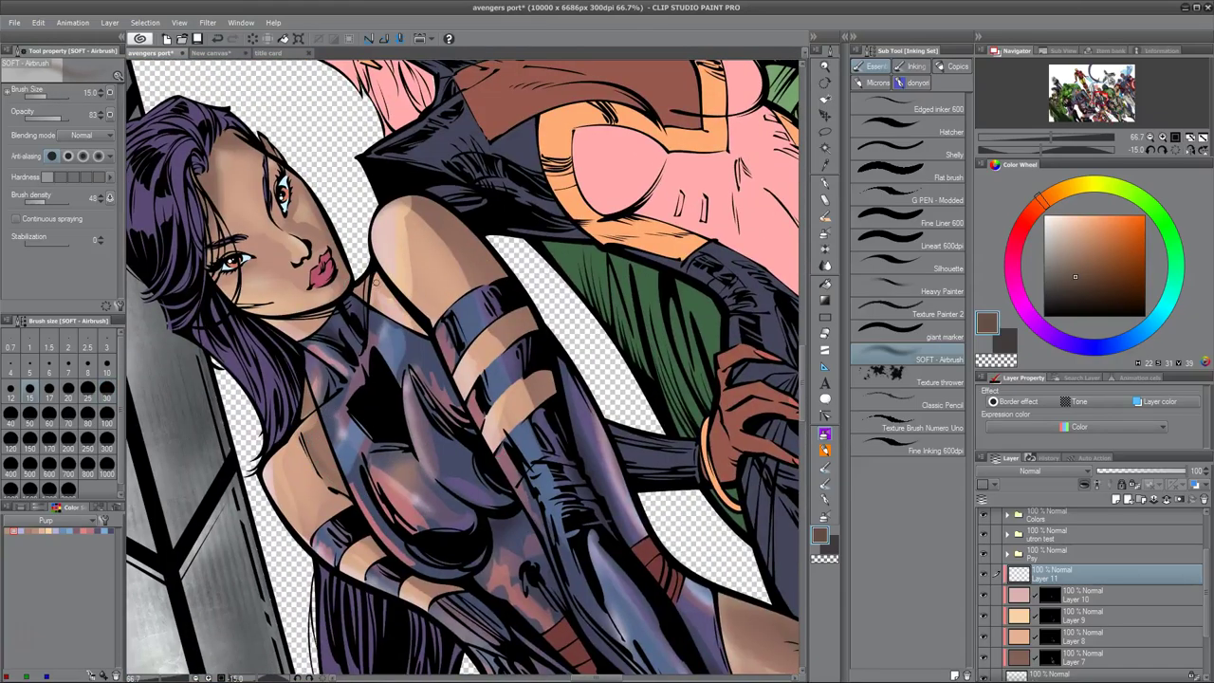
scroll(370, 379, "up", 3)
scroll(289, 402, "up", 1)
key("bracketright")
key("bracketright")
key("bracketright")
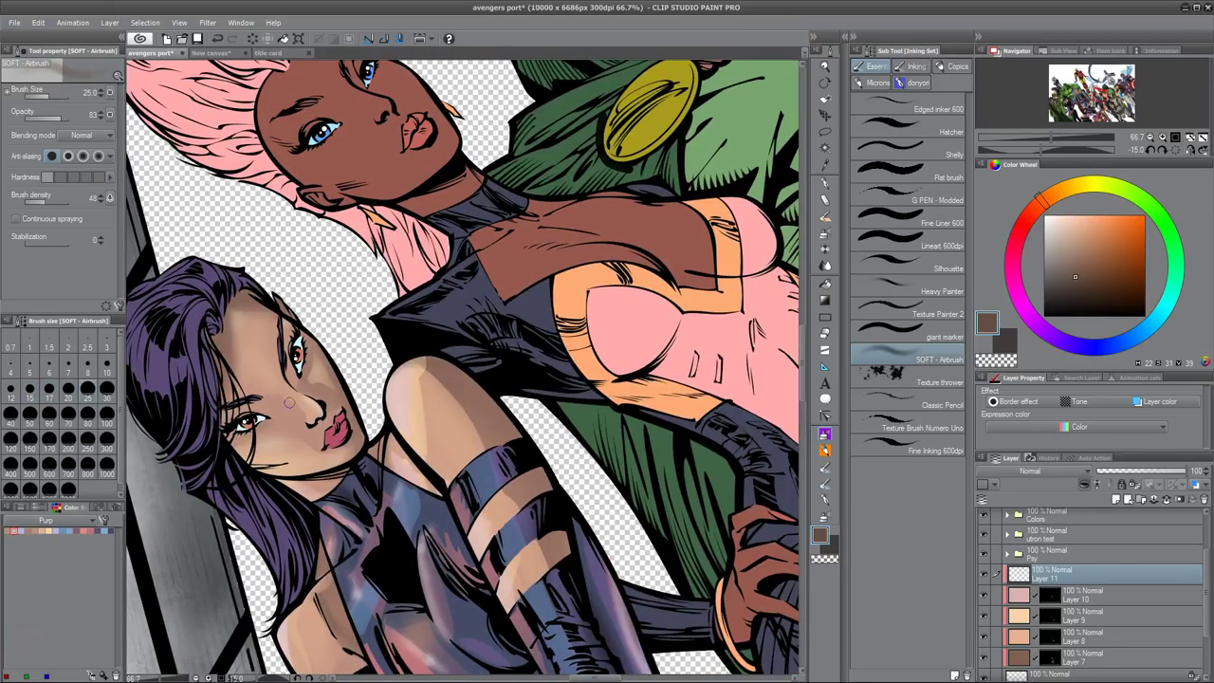
scroll(477, 517, "down", 10)
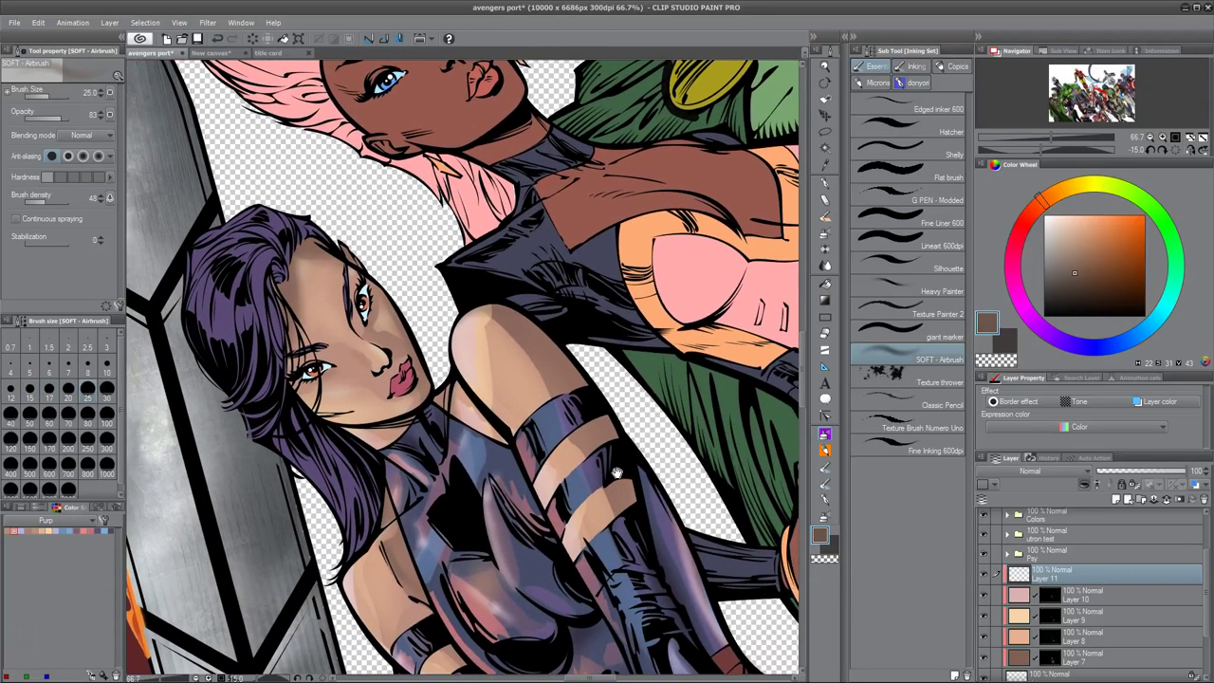
Step: Examine the whole group artwork and compare the purple-haired woman's rendered skin with the surrounding characters
key("r")
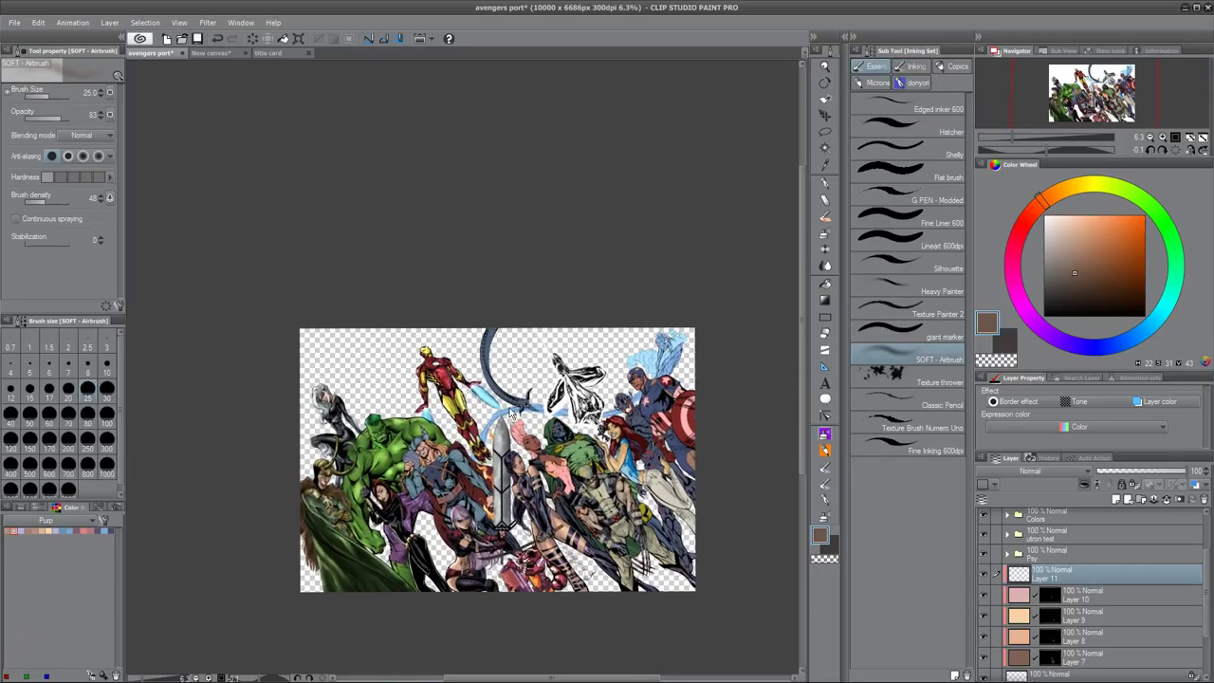
scroll(513, 413, "up", 3)
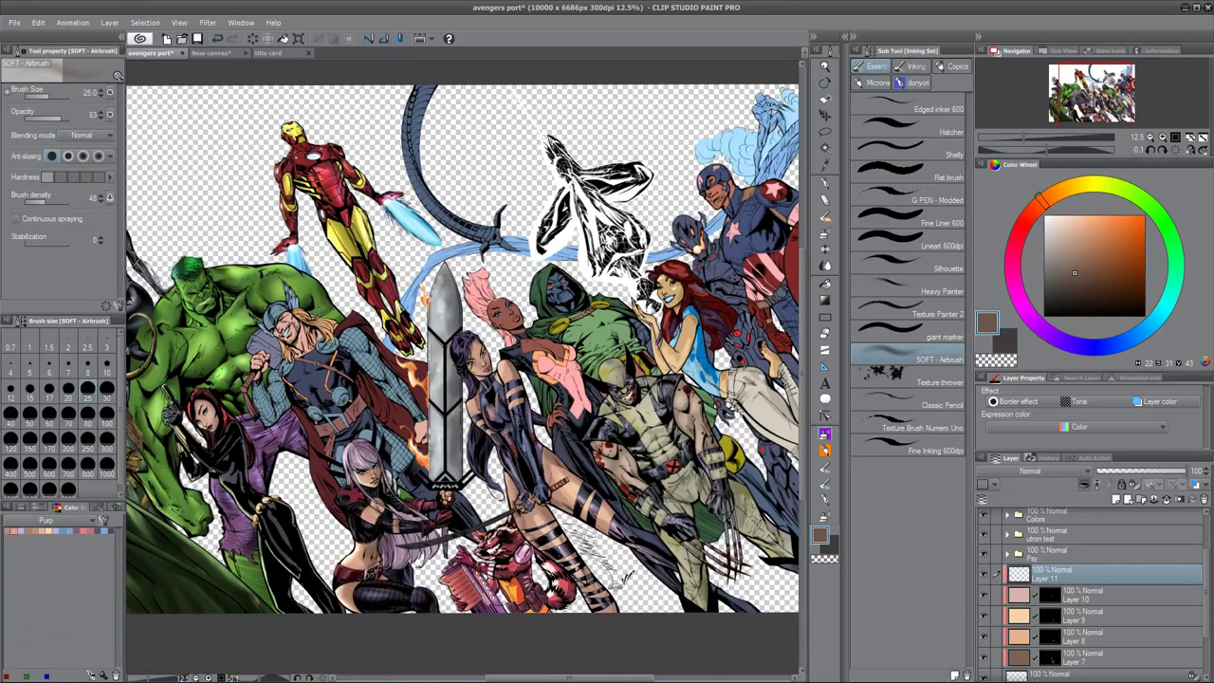
left_click(652, 378, "alt")
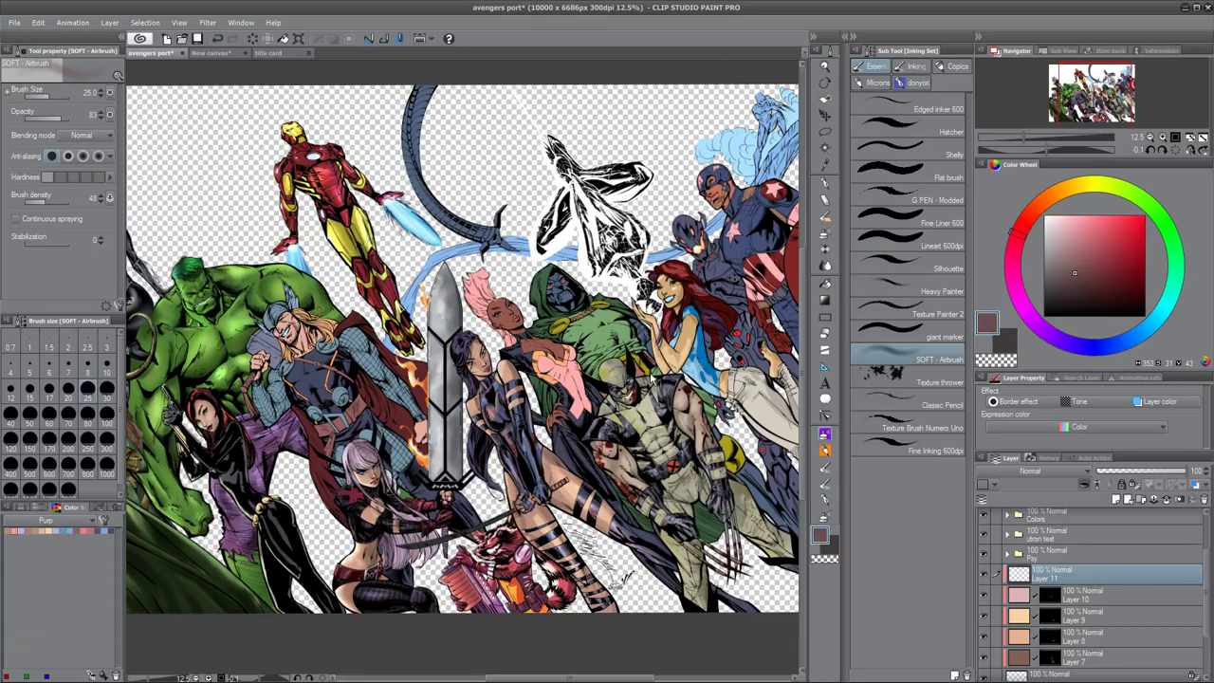
scroll(652, 378, "up", 3)
left_click_drag(653, 378, 867, 348)
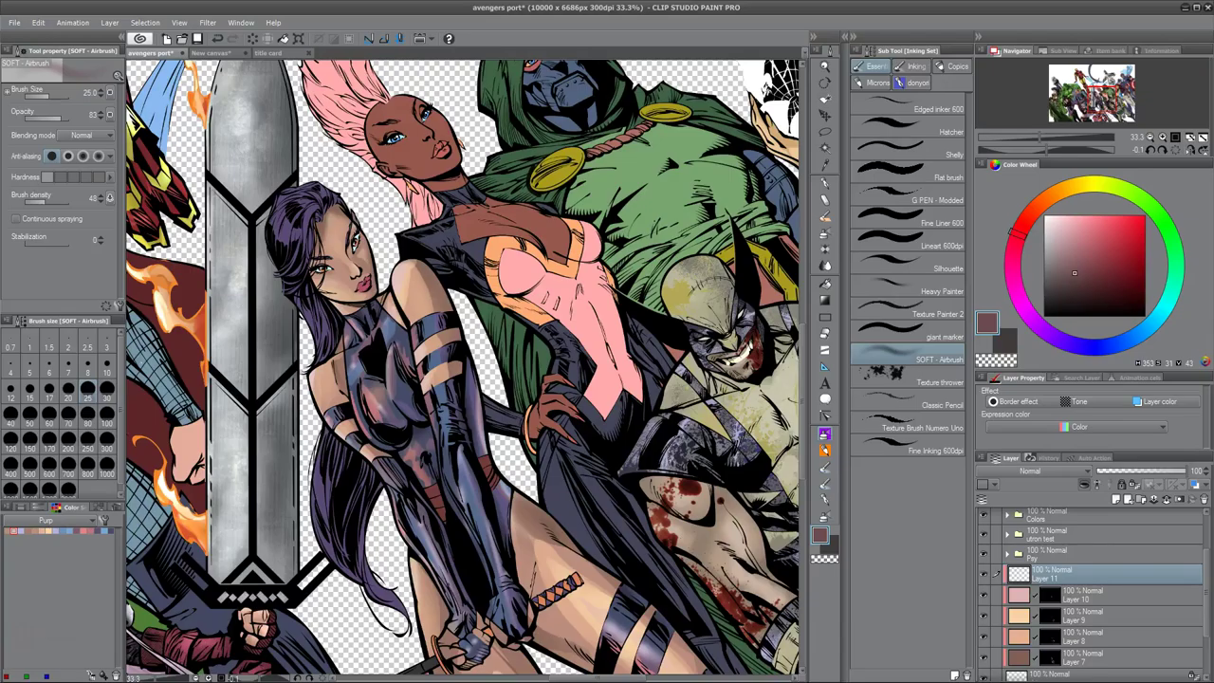
mouse_move(492, 630)
left_mouse_down()
mouse_move(474, 569)
mouse_move(284, 531)
left_mouse_up()
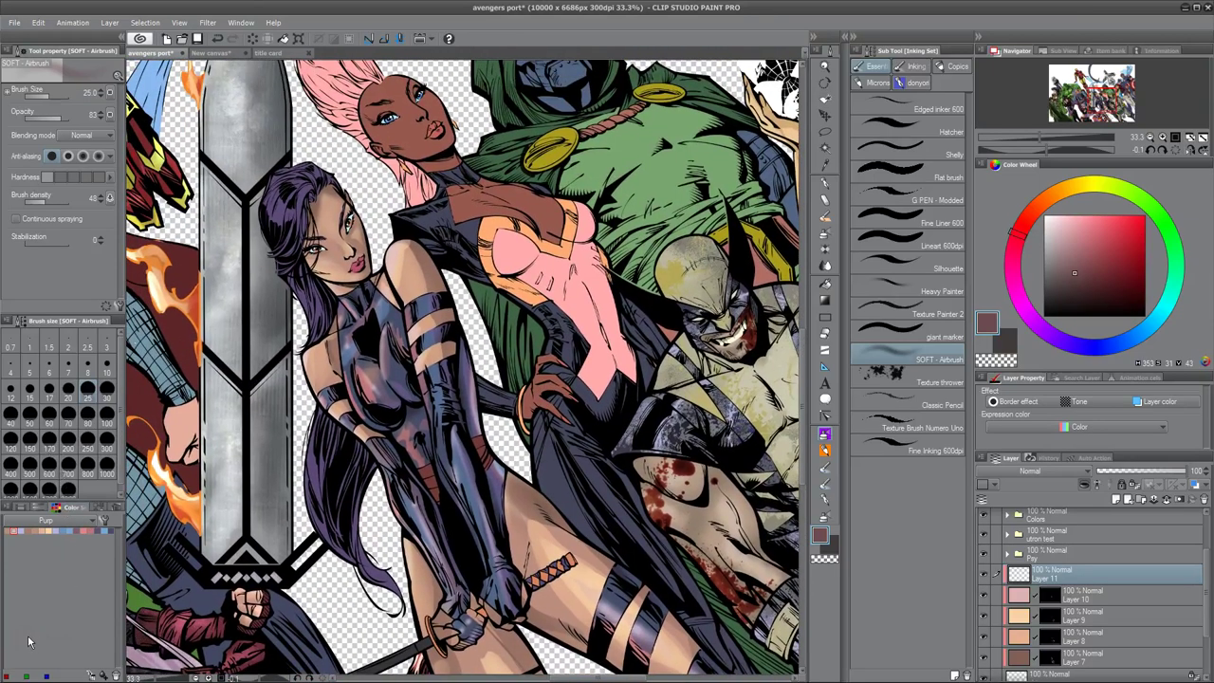
Step: Copy the whites of the woman's eyes from the FLATS Copy 2 layer onto their own layer below the skin layer
scroll(316, 214, "up", 6)
scroll(1081, 626, "down", 1)
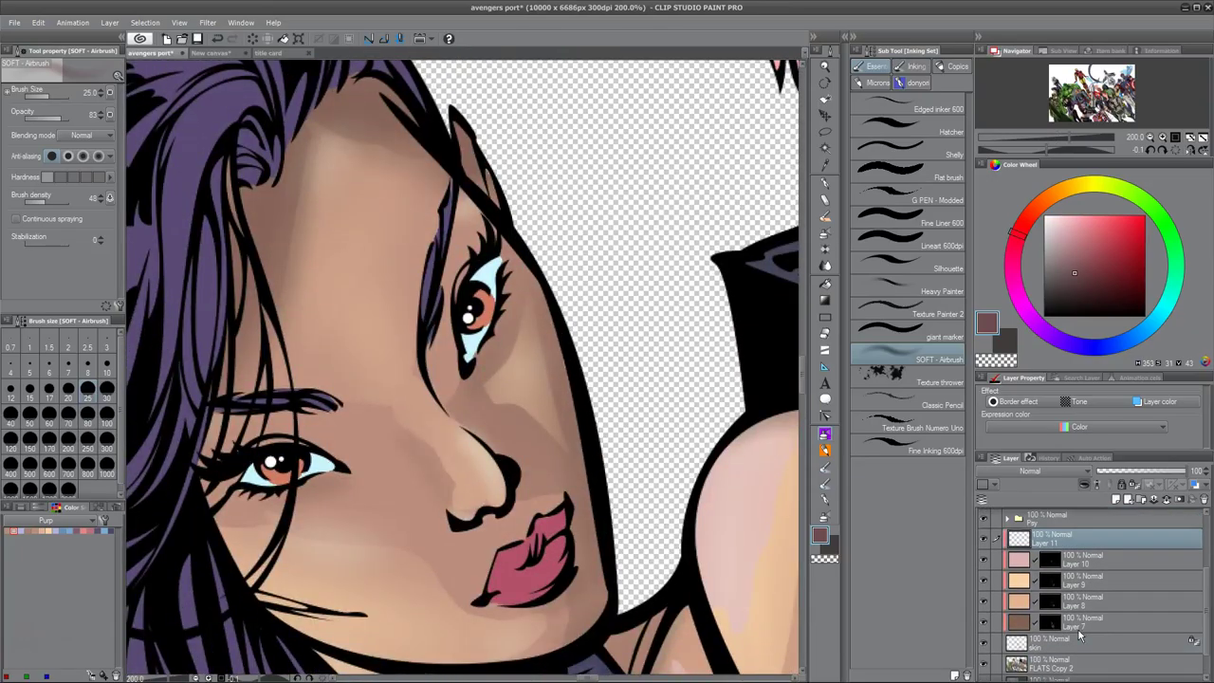
scroll(1079, 633, "down", 2)
left_click(1078, 626)
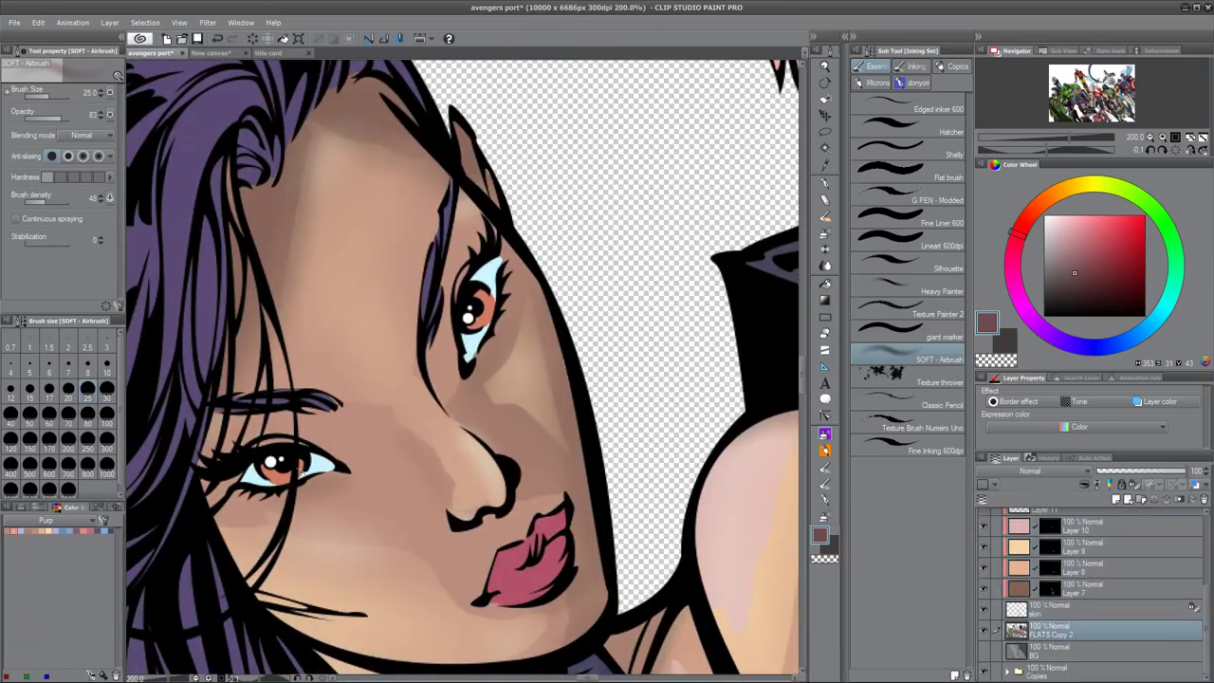
key("ctrl+shift+n")
Step: Airbrush the eye whites in pale blue (hue 192, saturation 21, value 91) and pink (hue 359, saturation 22, value 70) on a layer named whites
left_click(1155, 319)
left_click(1066, 228)
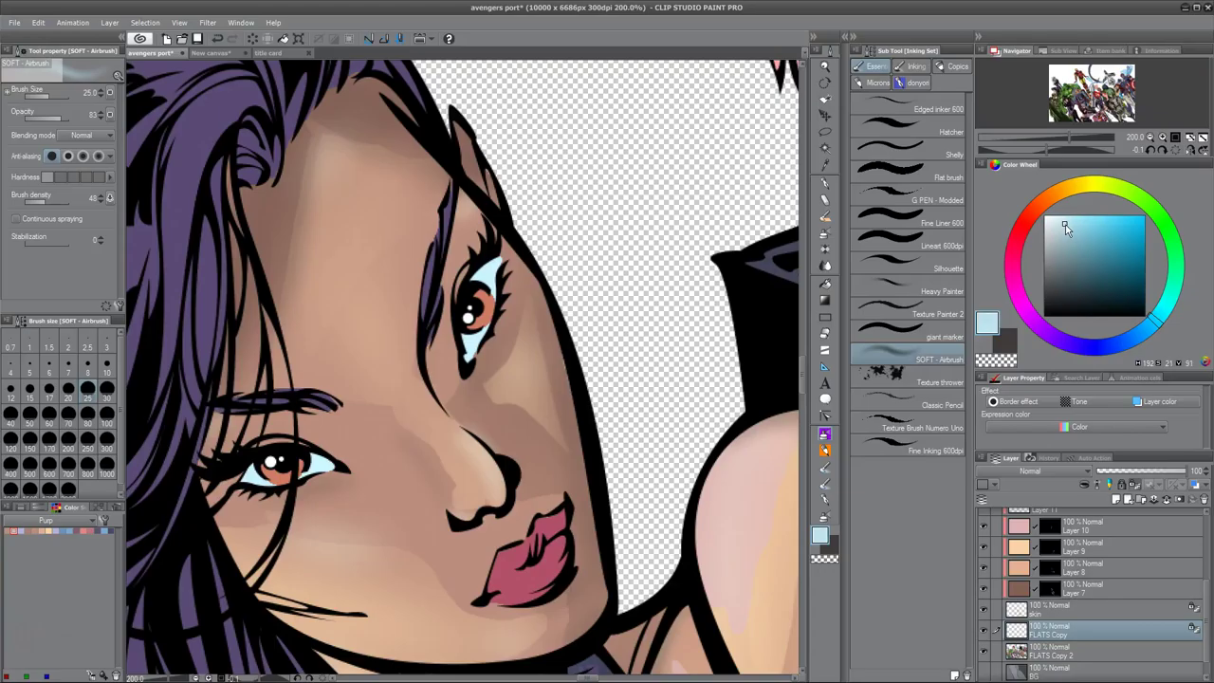
left_click(1020, 223)
left_click(1061, 235)
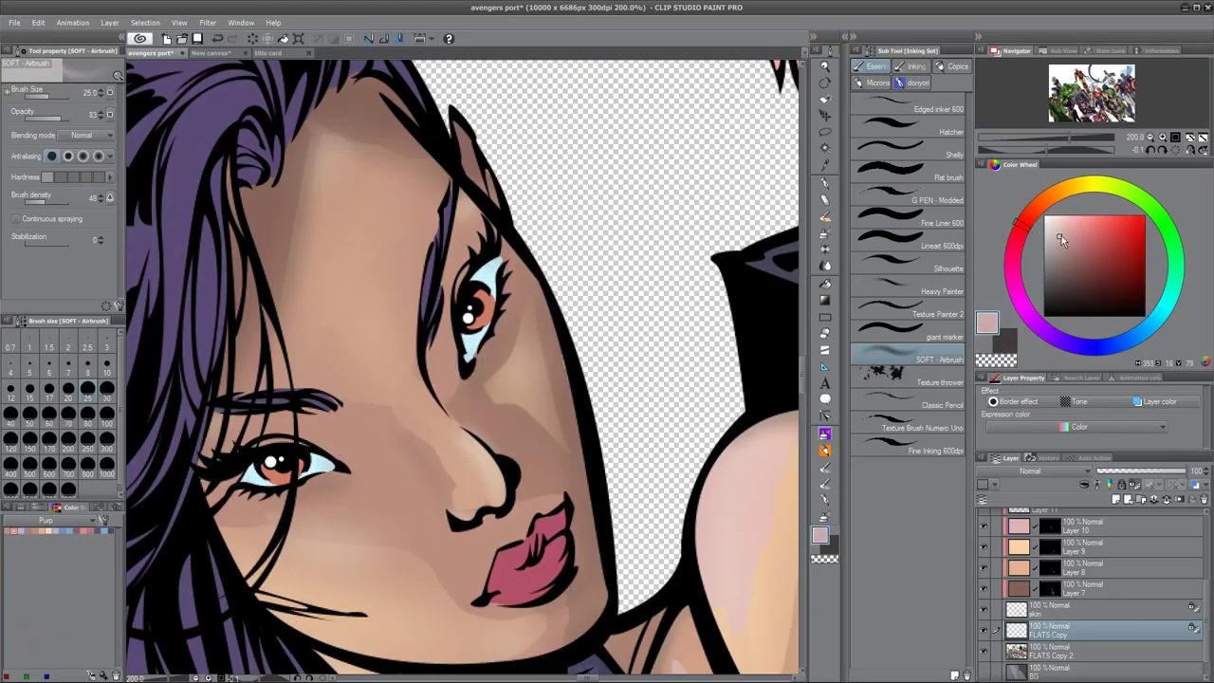
left_click(337, 470, "alt")
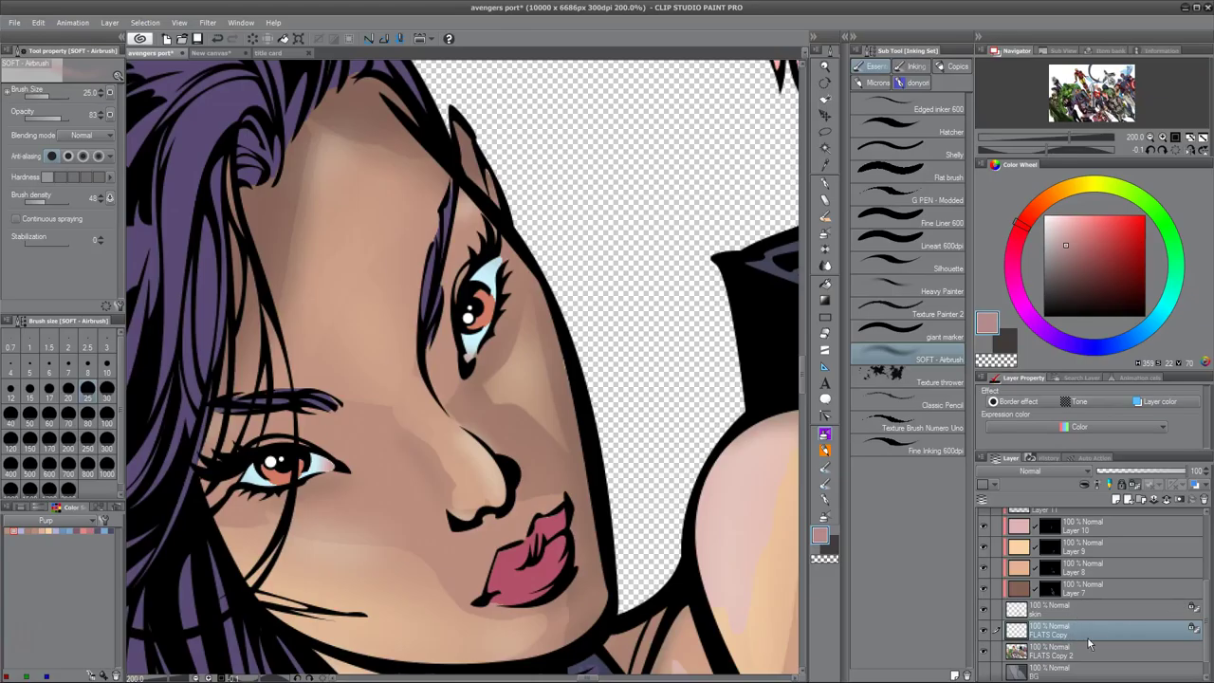
Step: Copy the irises from FLATS Copy 2 onto a layer named eyes and airbrush them in light orange (hue 13, saturation 32, value 83)
left_click(1089, 643)
key("w")
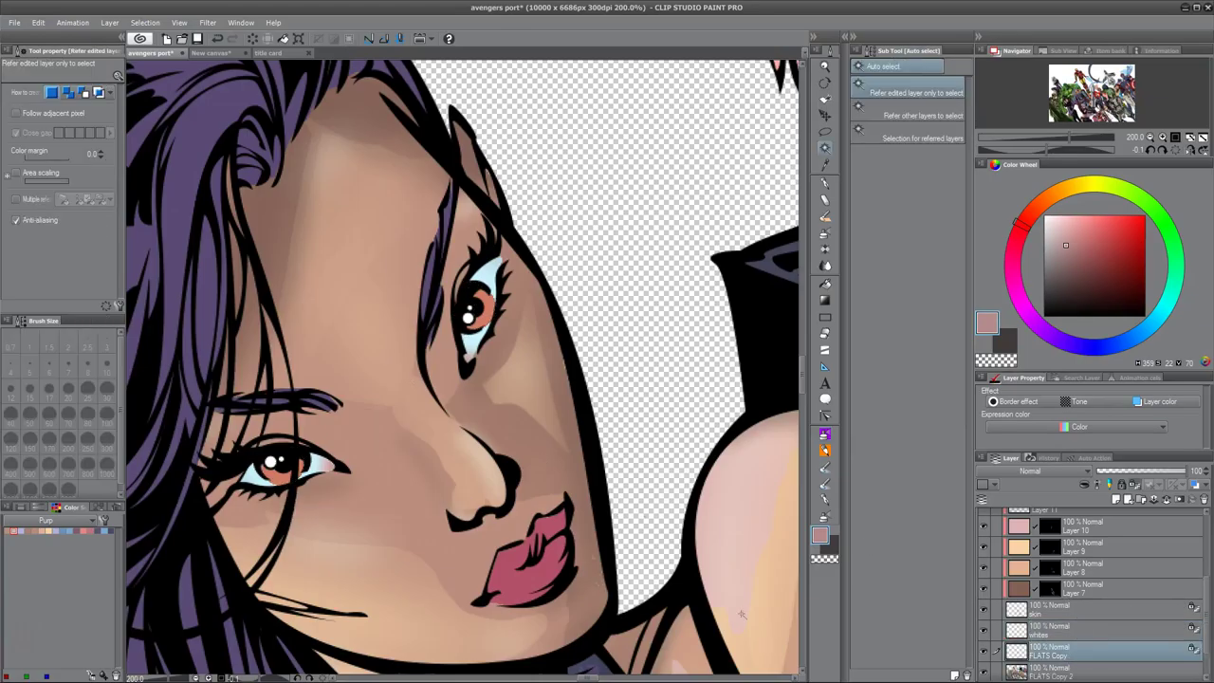
key("b")
left_click(475, 308, "alt")
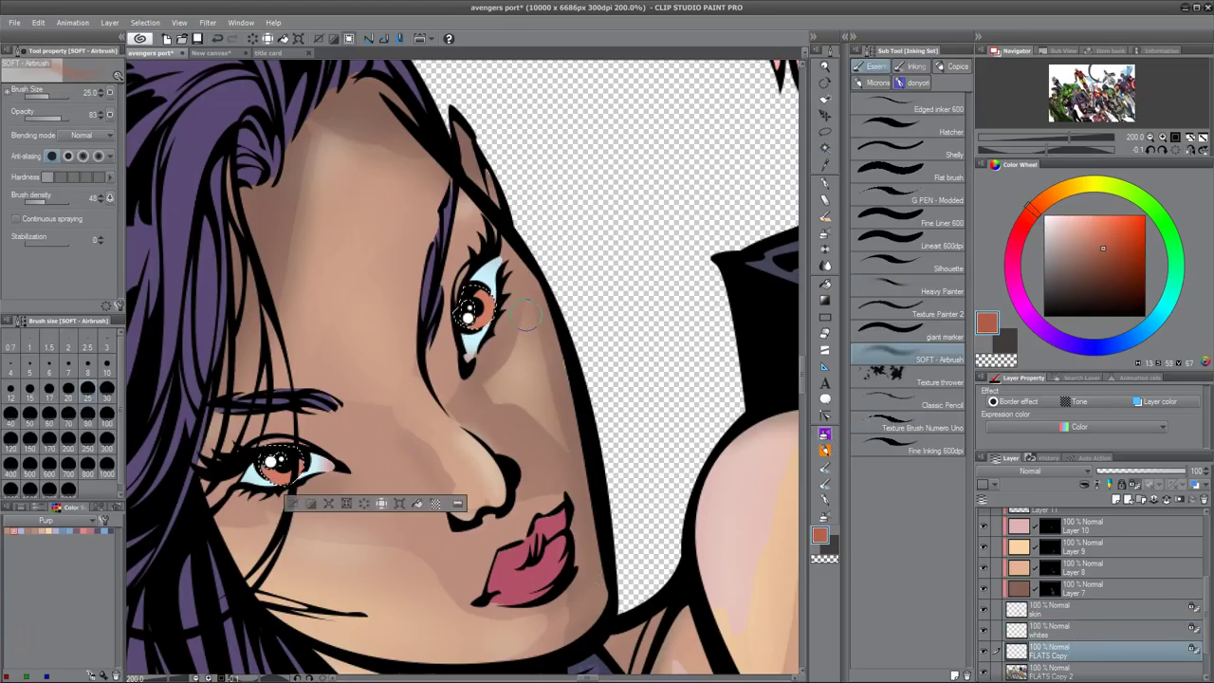
left_click(486, 313, "alt")
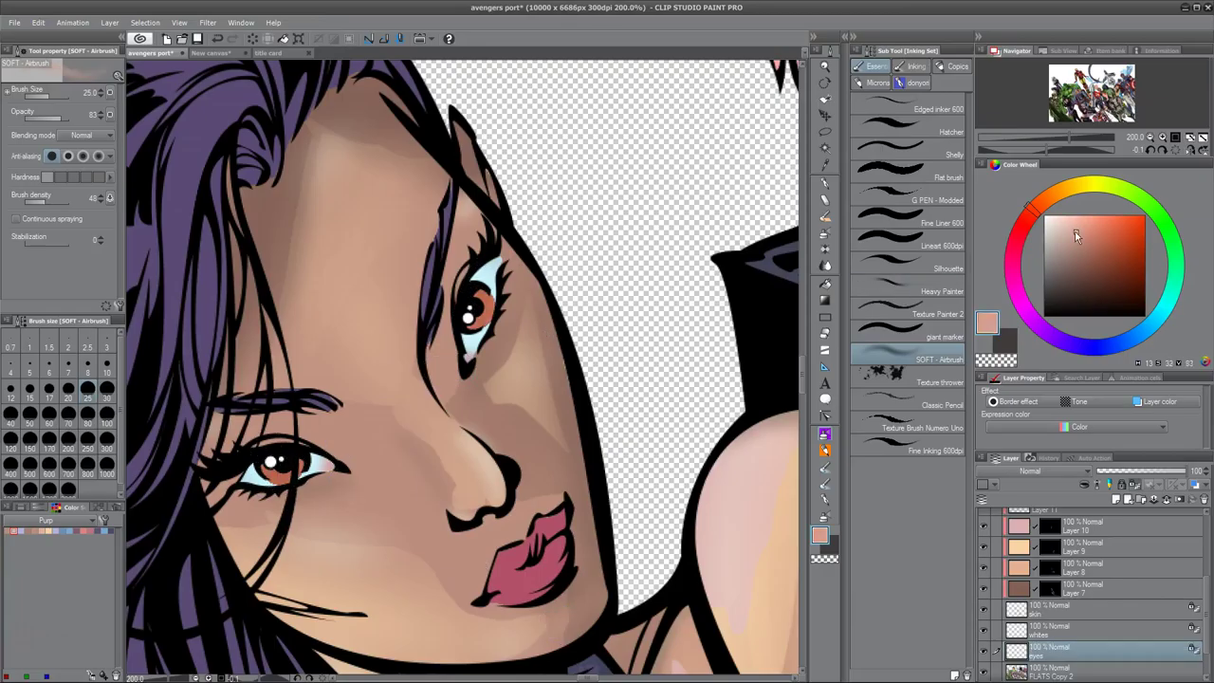
Step: Try to texture the irises with Texture Brush Numero Uno in grey-brown (hue 13, saturation 7, value 39) at sizes 2.5 and 6, raising opacity to 100
left_click(321, 417, "alt")
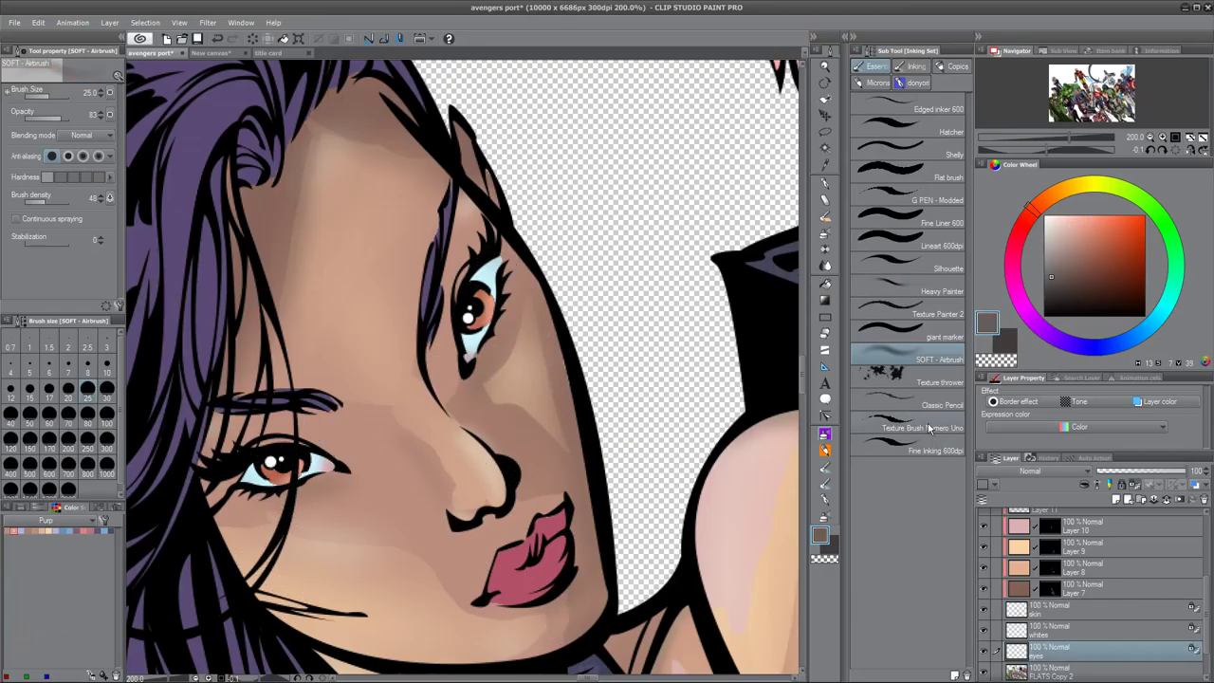
left_click(910, 426)
scroll(490, 441, "down", 1)
left_click(88, 340)
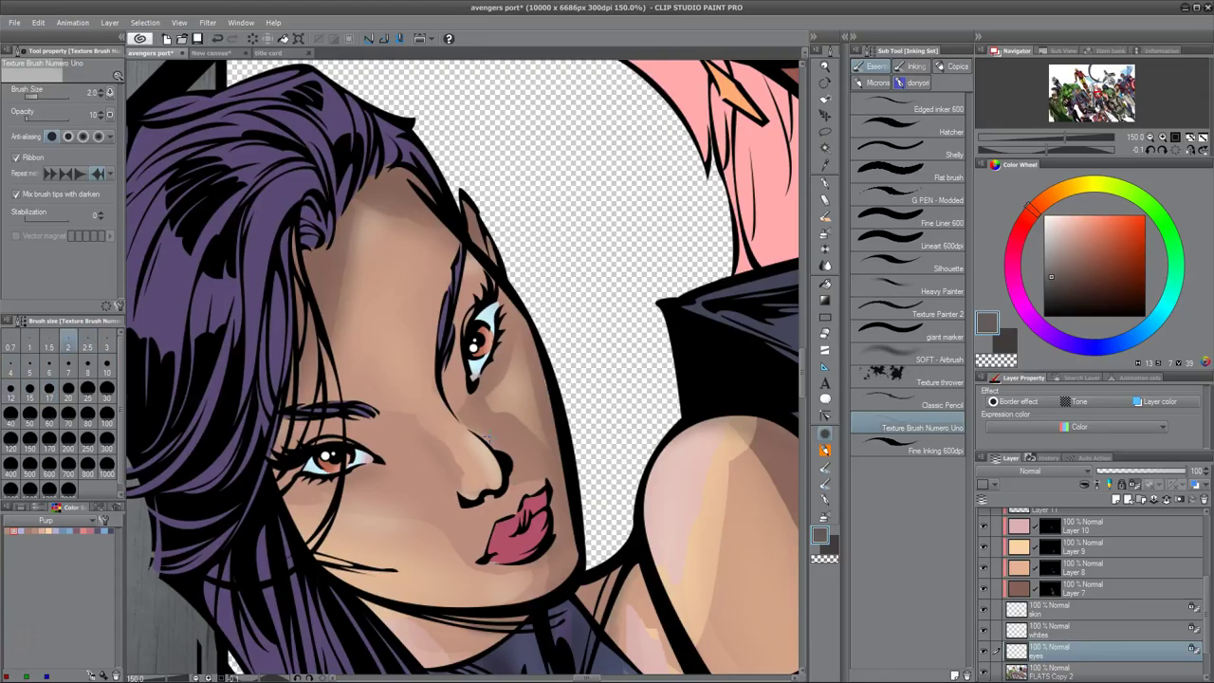
left_click(62, 120)
key("ctrl+plus")
key("ctrl+plus")
key("ctrl+plus")
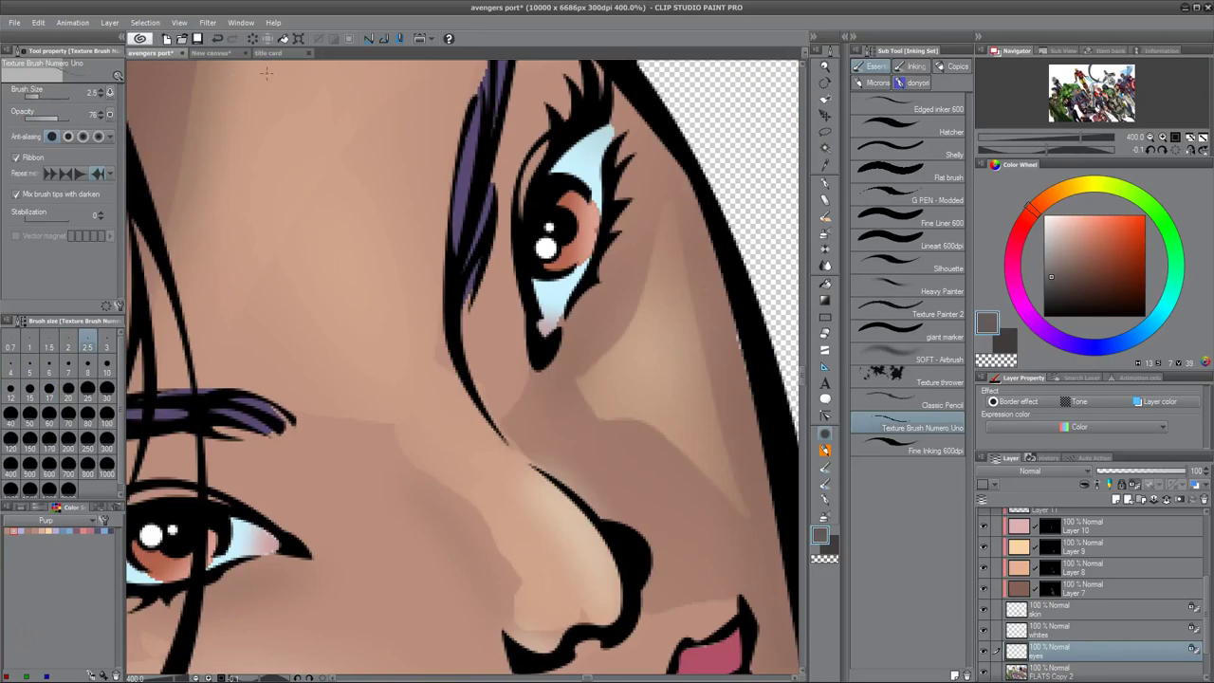
left_click(81, 120)
left_click(49, 365)
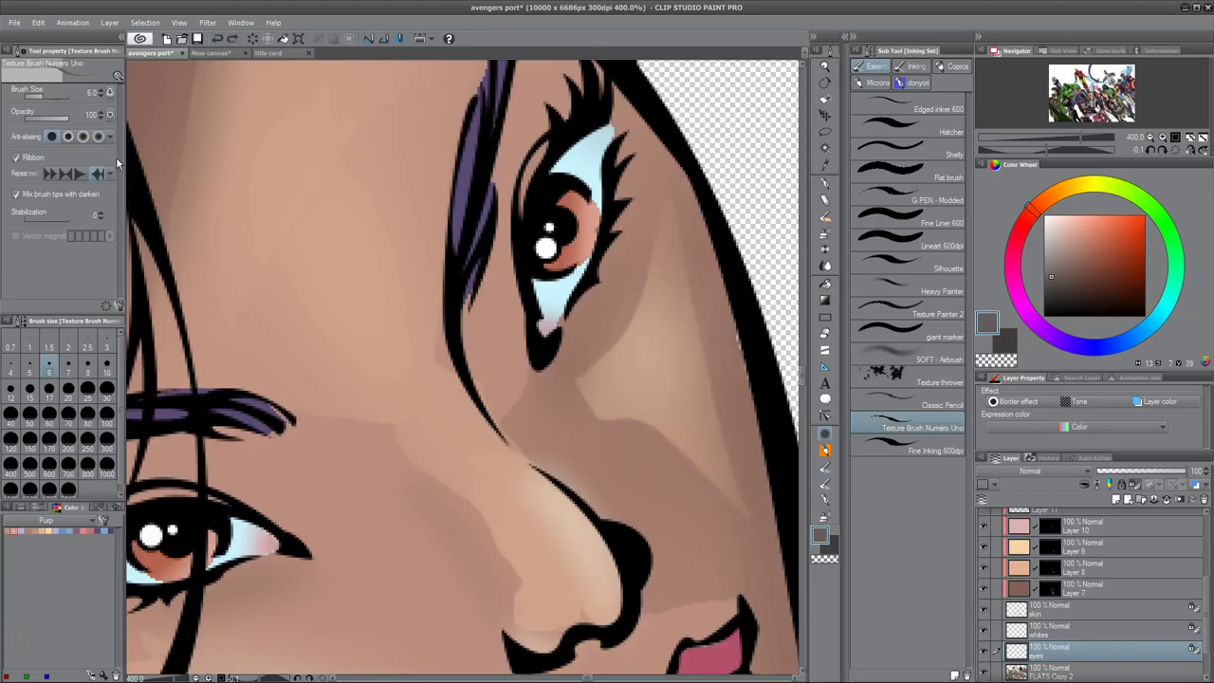
Step: Paint fine radial lines in both irises with the Heavy Painter brush at size 2.5 in brown (hue 13, saturation 47, value 39)
left_click(908, 291)
left_click(1090, 276)
key("bracketleft")
key("bracketleft")
key("bracketleft")
key("bracketleft")
key("bracketleft")
key("bracketleft")
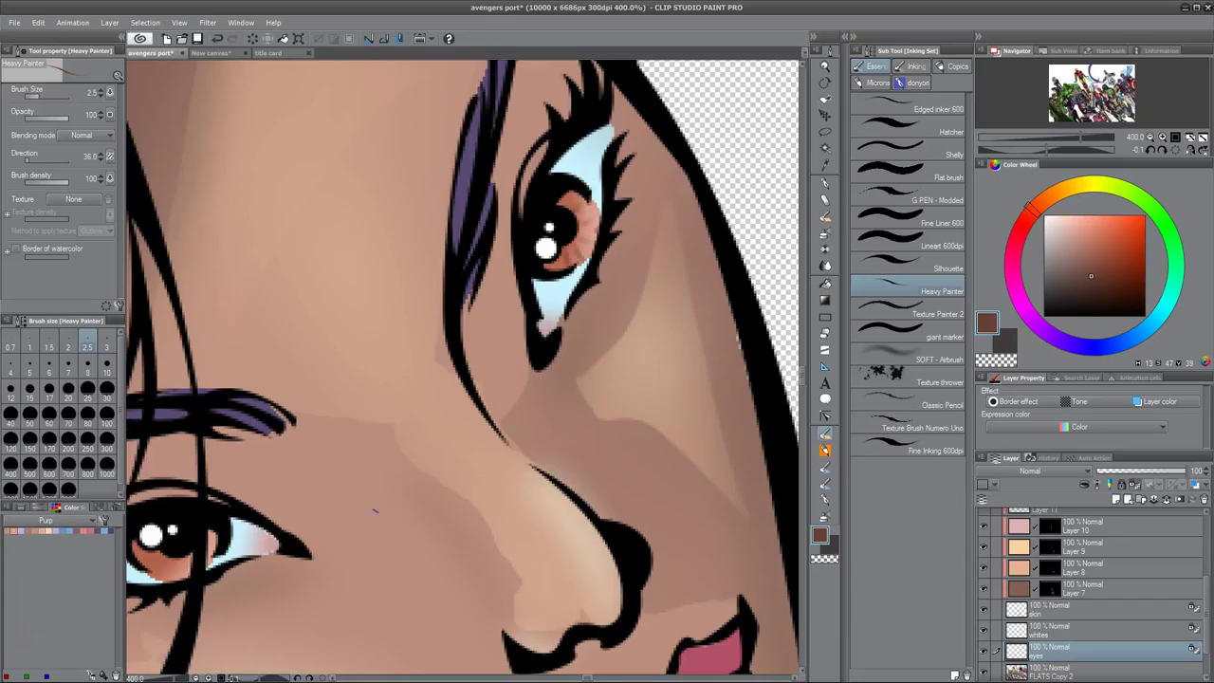
left_click_drag(375, 510, 565, 311)
Step: Speckle both irises with the SPLATTER - Toothbrush brush at size 6 in pinks (hue 316, saturation 14, value 71; saturation 9, value 91)
left_click(1013, 284)
left_click(1100, 227)
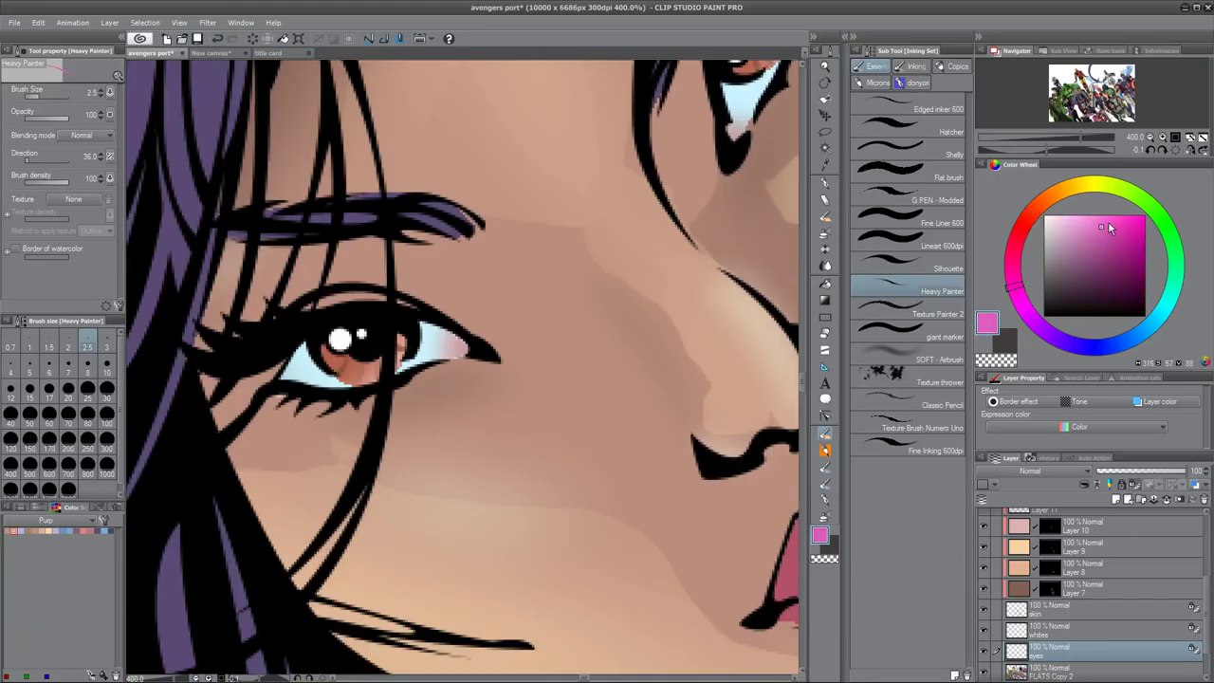
left_click(826, 485)
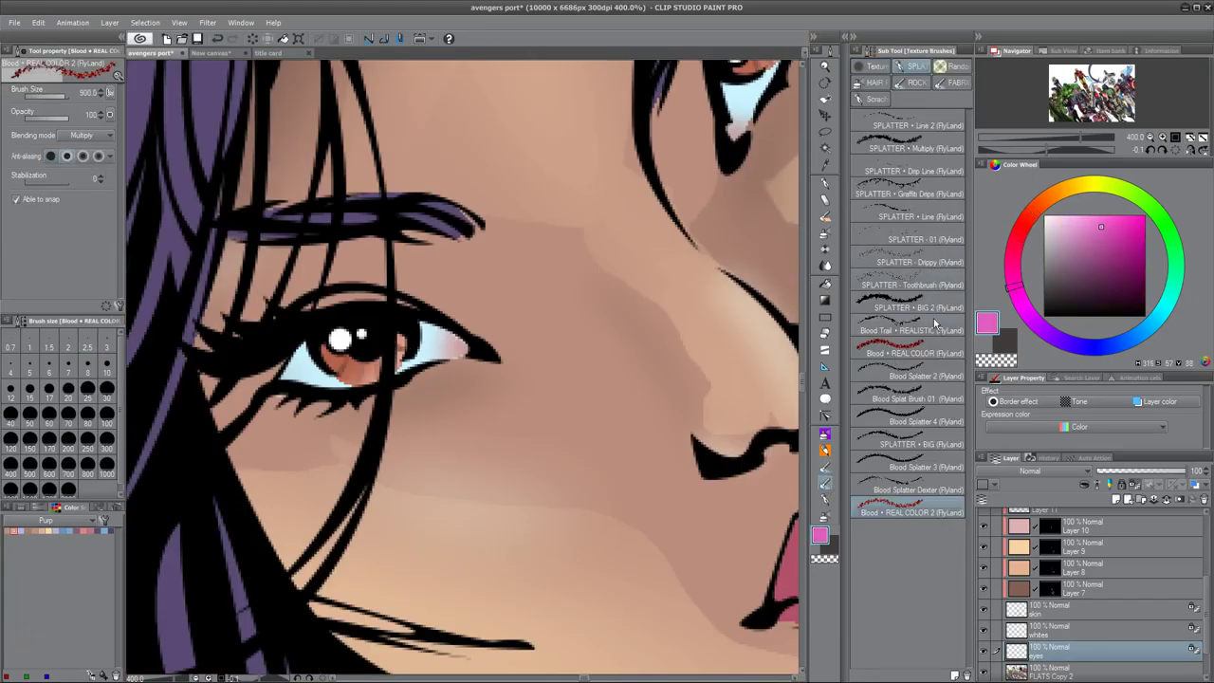
left_click(908, 277)
left_click(1063, 246)
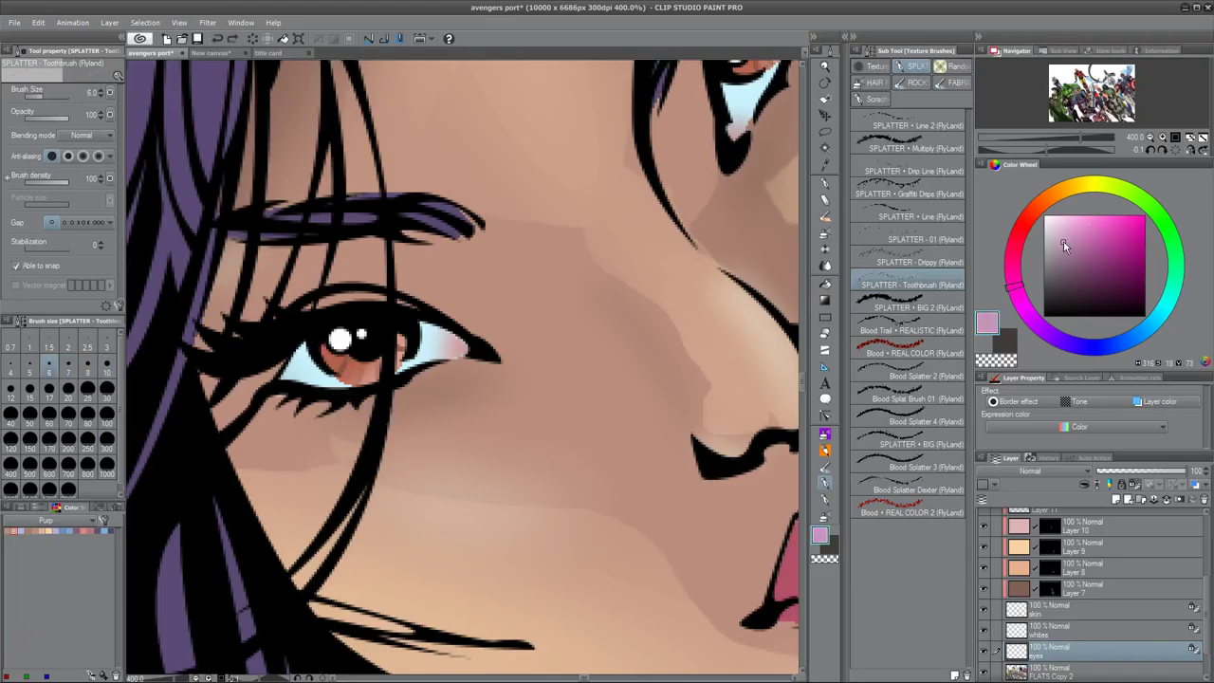
left_click_drag(610, 331, 422, 512)
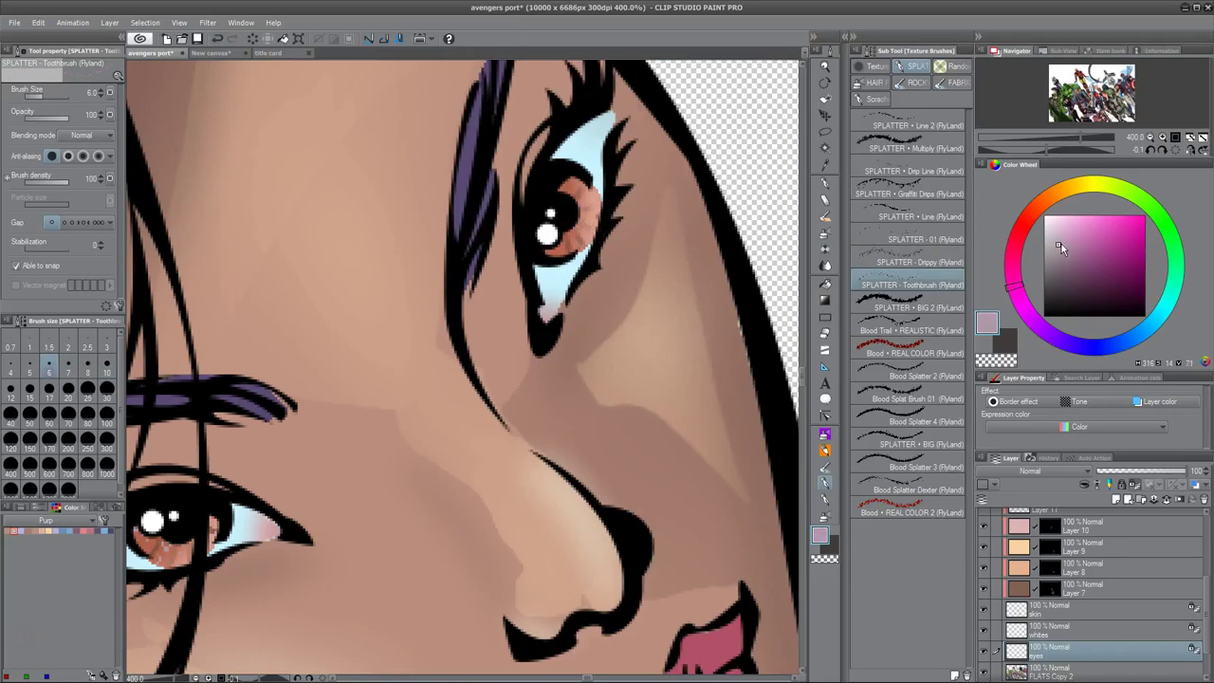
scroll(449, 551, "down", 5)
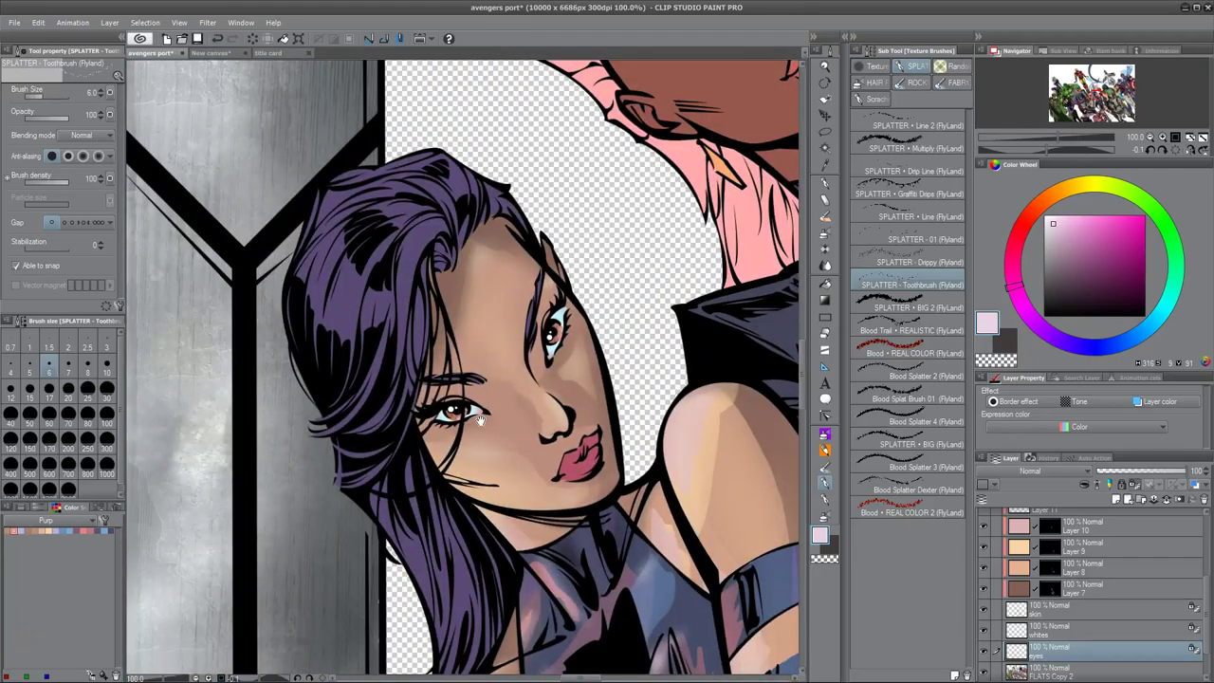
Step: Move the woman's skin, whites, eyes and numbered shading layers into the Psy folder
left_click_drag(480, 420, 422, 555)
scroll(1090, 588, "up", 2)
left_click(1090, 561)
scroll(1118, 587, "up", 3)
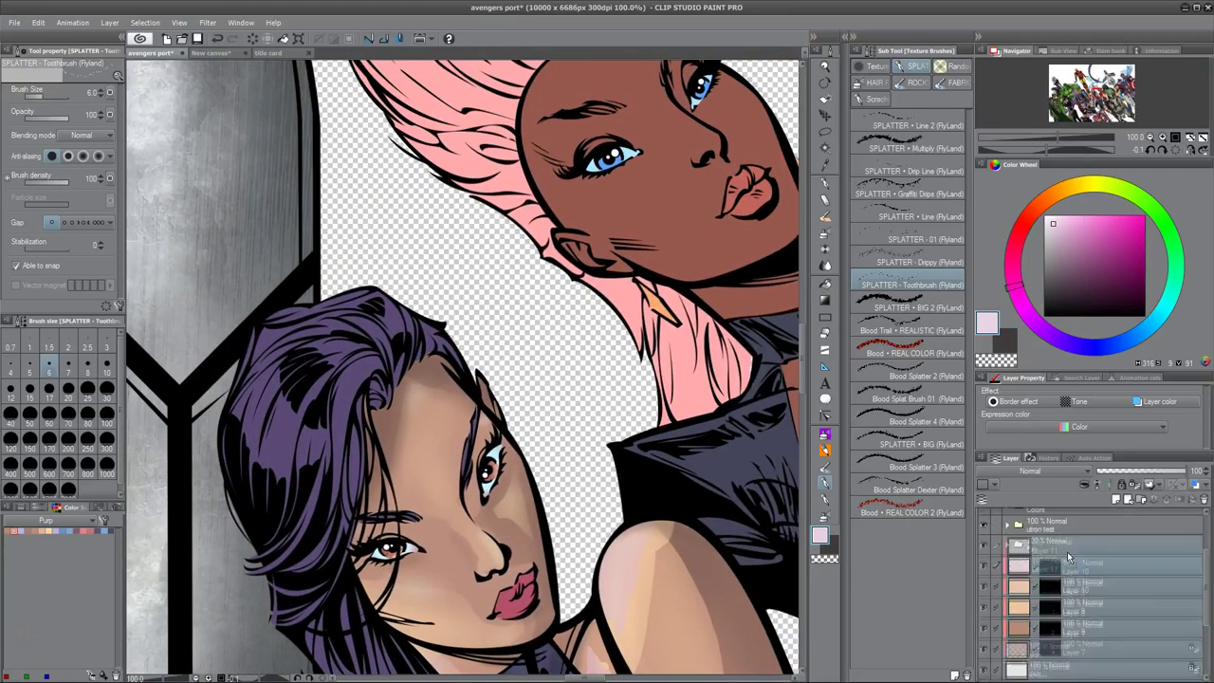
Step: Auto-select the purple hair on FLATS Copy 2 and put it on a new layer named hair
left_click(1048, 629)
key("w")
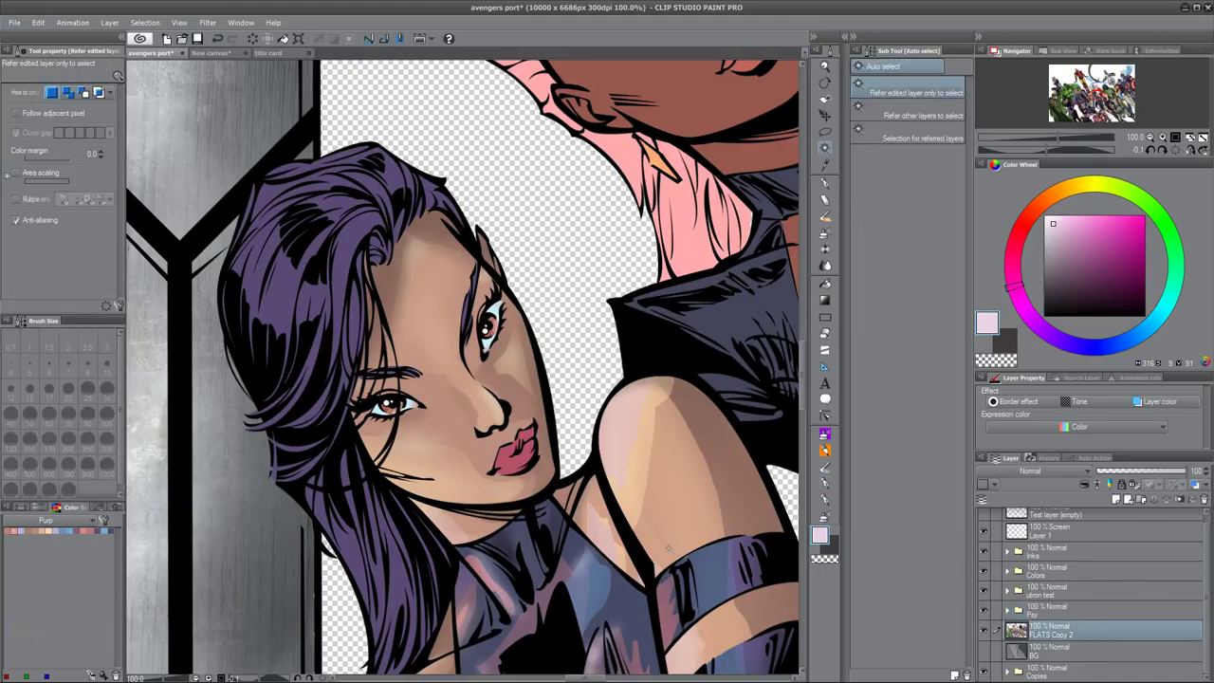
left_click(1115, 499)
double_click(1049, 629)
type("hair")
key("Return")
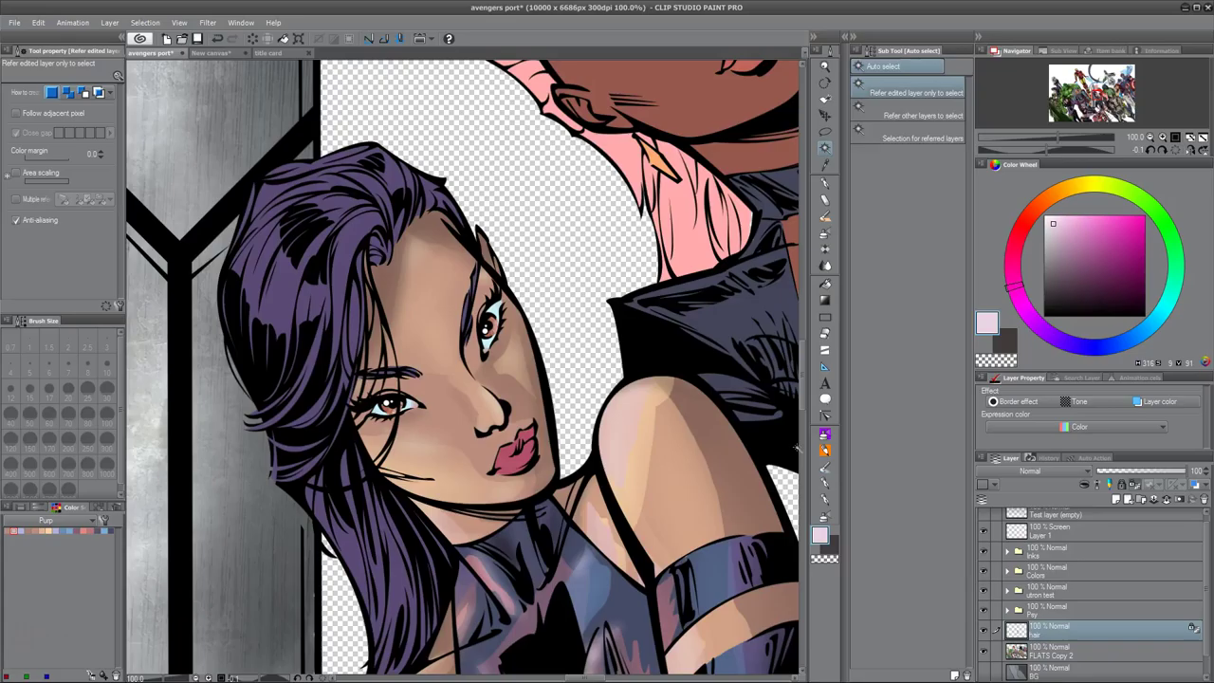
Step: Lasso jagged, strand-like highlight shapes across the crown of the purple hair
key("m")
scroll(470, 365, "up", 3)
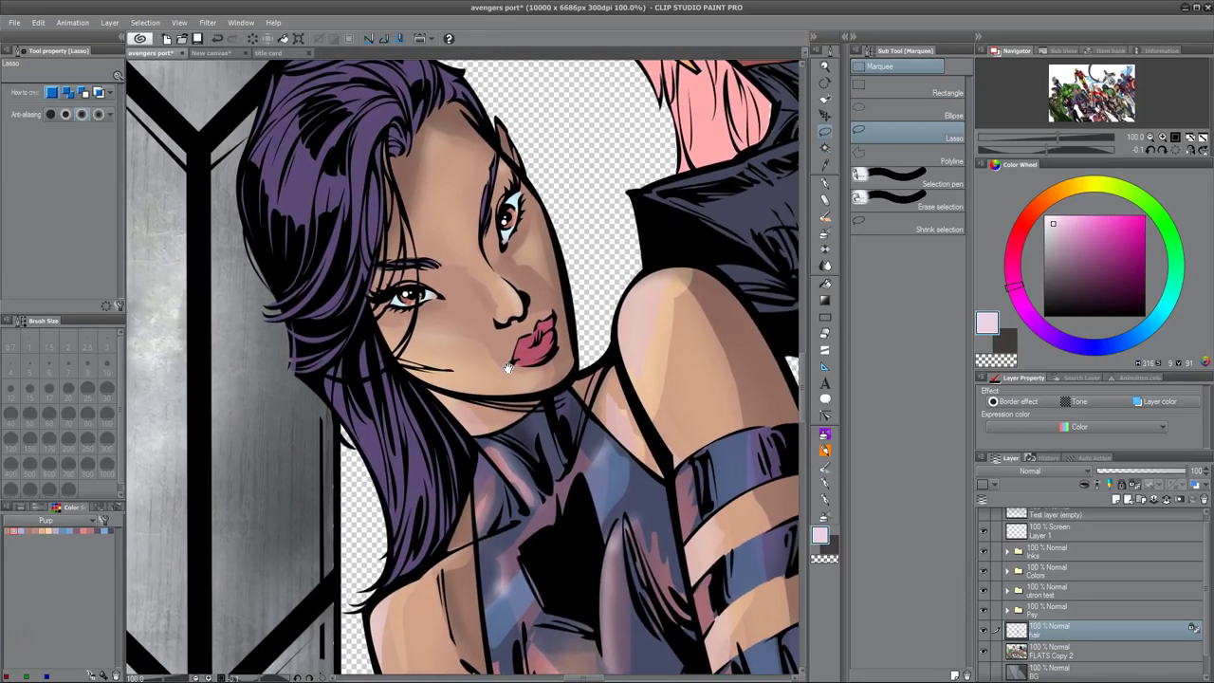
left_click_drag(470, 365, 495, 401)
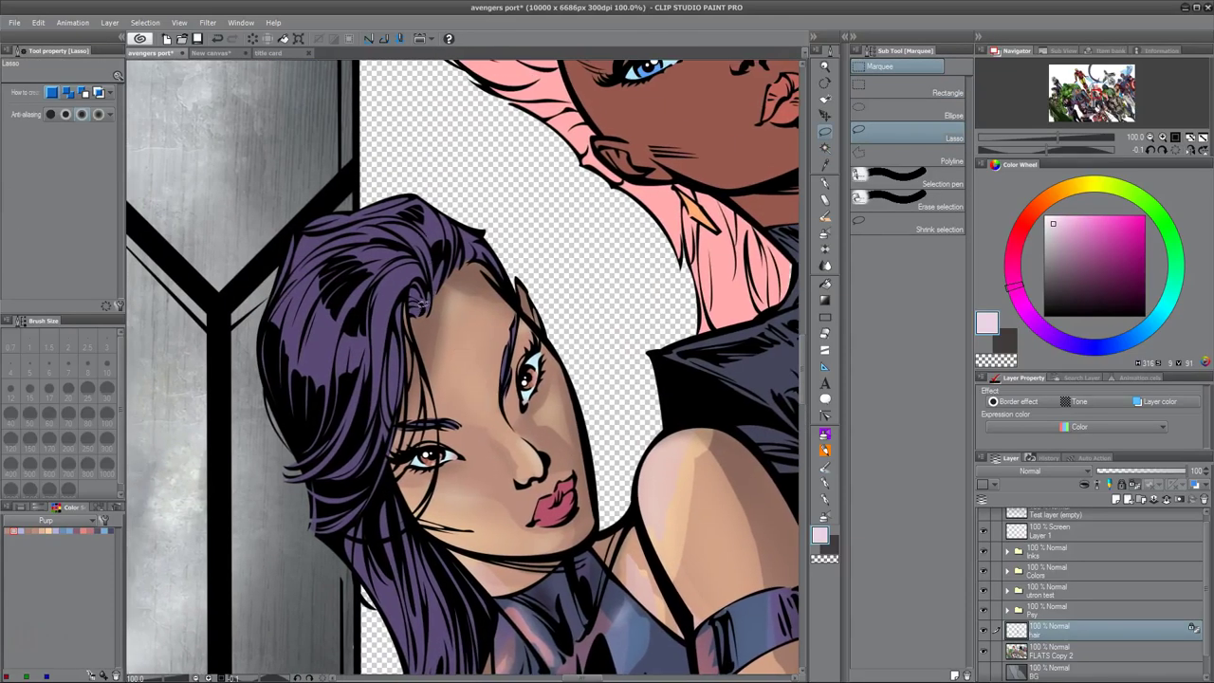
left_click_drag(367, 339, 375, 410)
mouse_move(354, 323)
left_mouse_down()
mouse_move(387, 341)
mouse_move(425, 356)
left_mouse_up()
mouse_move(472, 395)
left_mouse_down()
mouse_move(430, 422)
mouse_move(397, 393)
mouse_move(376, 429)
left_mouse_up()
scroll(408, 427, "down", 1)
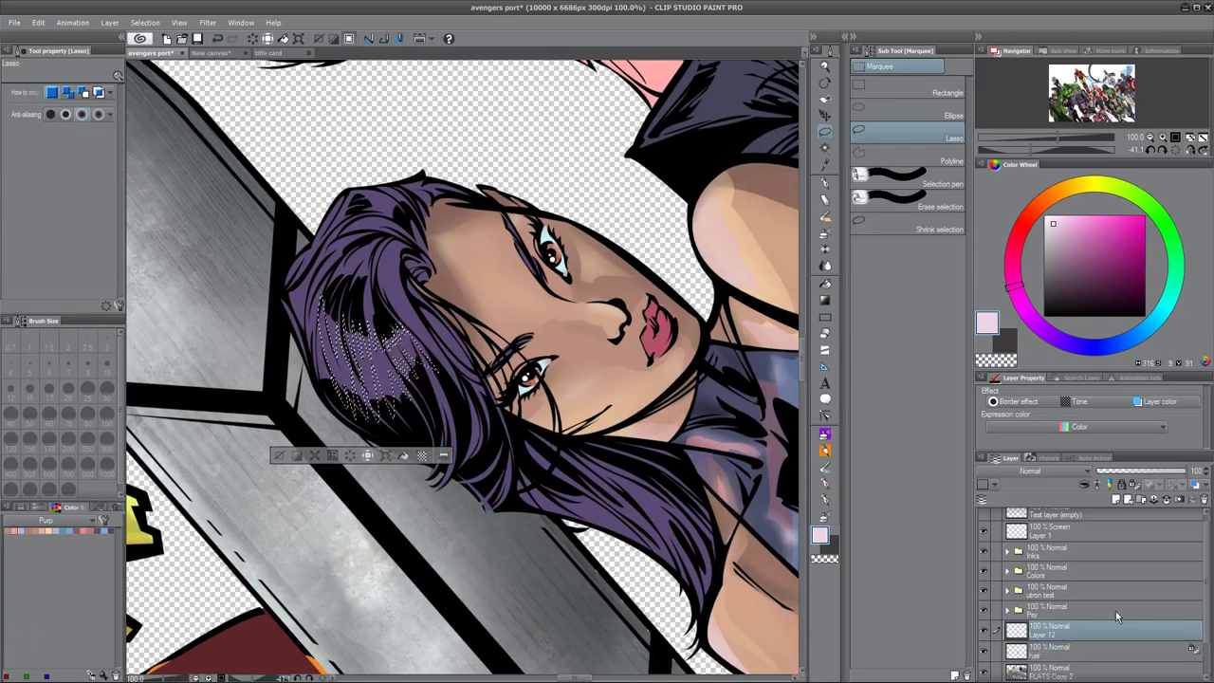
Step: Add four layers clipped to the hair layer and make the lowest one, Layer 12, active
key("ctrl+shift+n")
key("ctrl+shift+n")
key("ctrl+shift+n")
key("ctrl+shift+n")
left_click(1063, 633, "shift")
left_click(1063, 632)
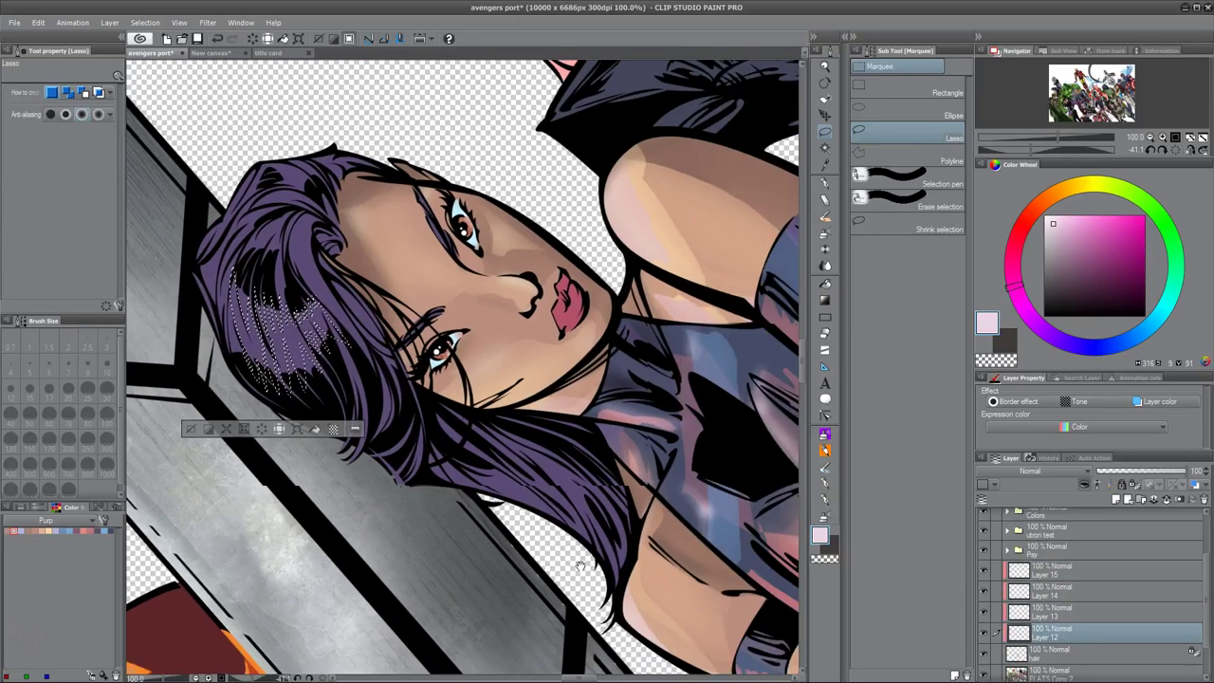
Step: Airbrush the crown highlight in muted purple (hue 280, saturation 28, value 62) at size 25, keeping its selection
key("b")
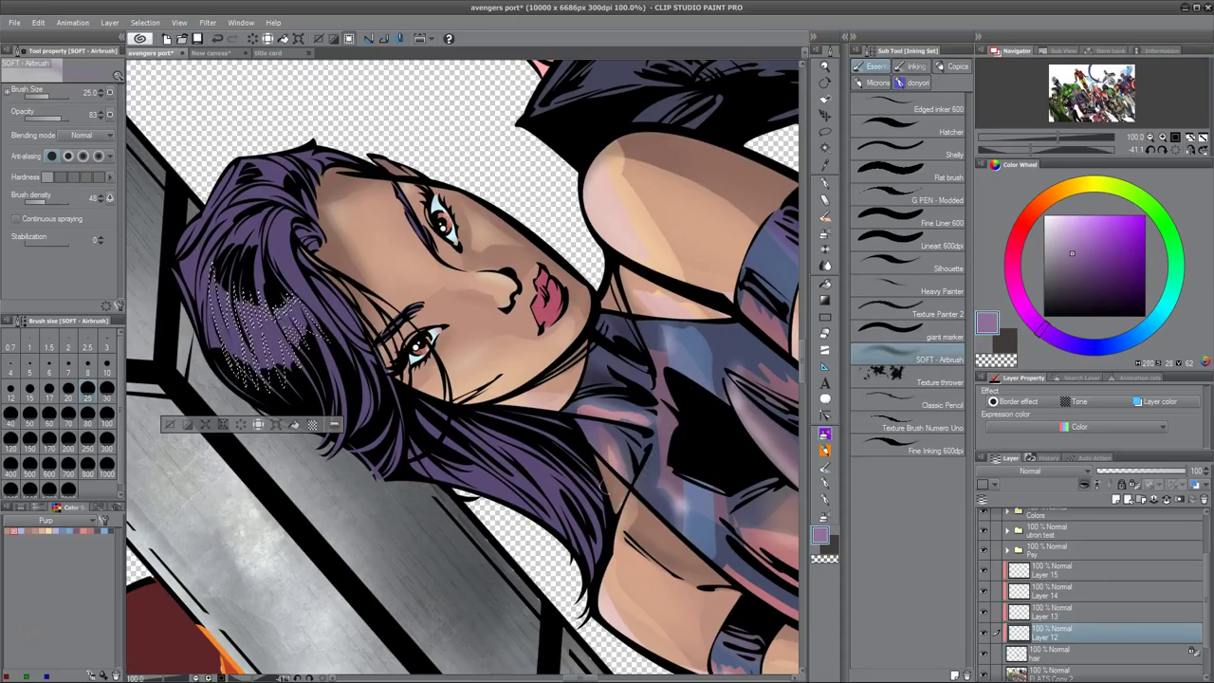
key("ctrl+d")
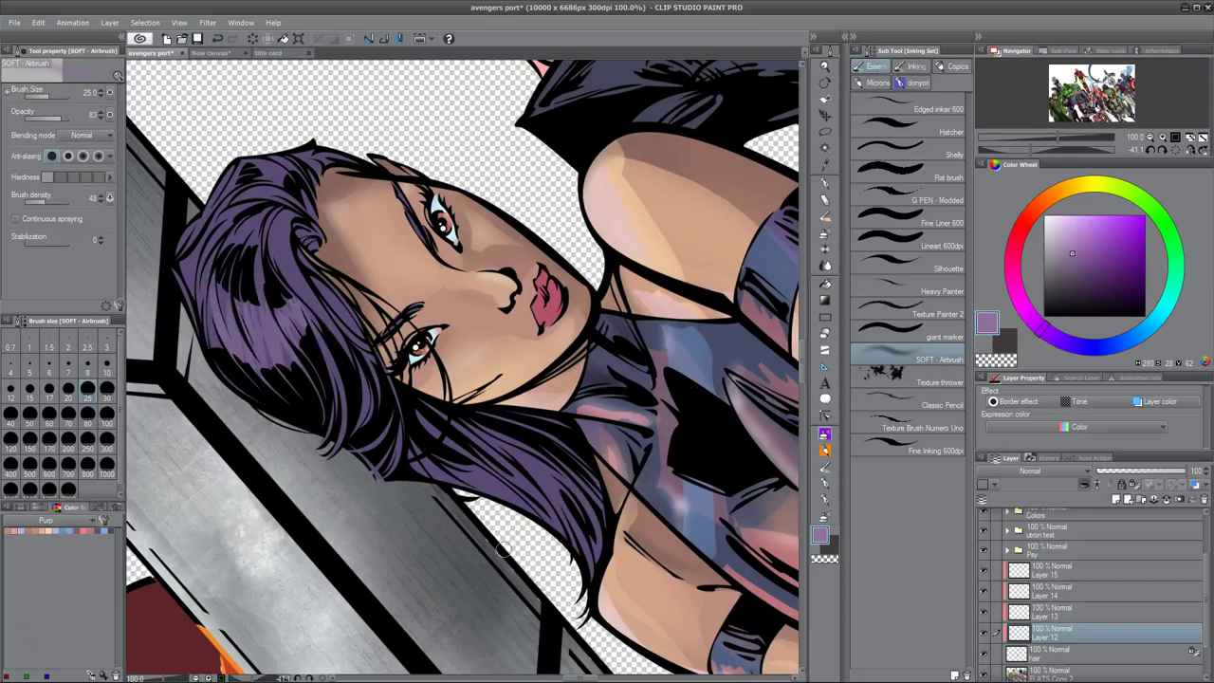
key("m")
key("ctrl+z")
Step: Shrink the crown highlight selection twice with a shrinking width of 3 px
left_click(145, 22)
left_click(190, 123)
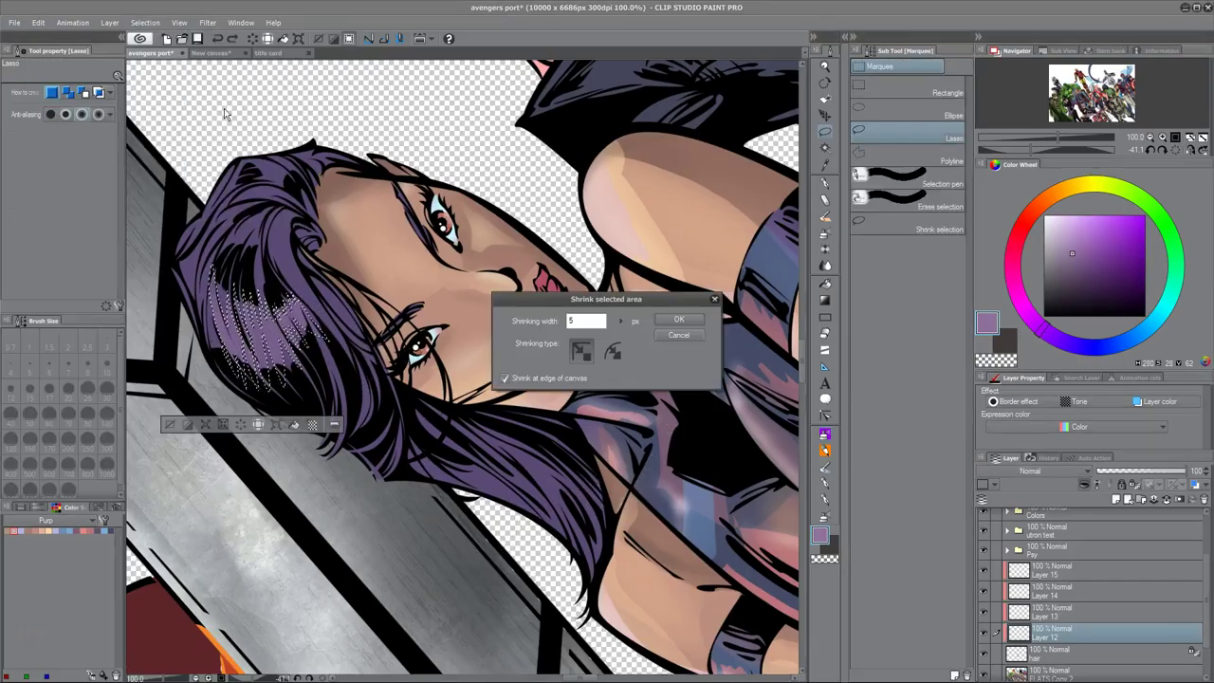
key("Return")
left_click(145, 21)
left_click(190, 123)
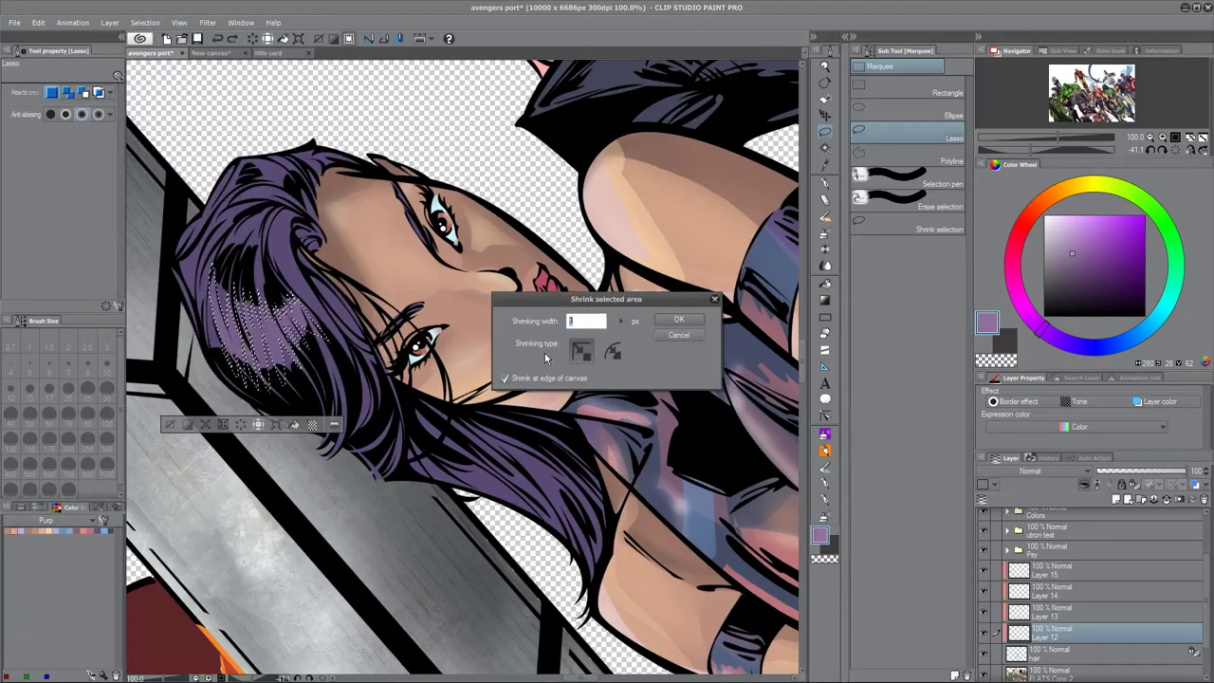
key("Return")
Step: Airbrush the shrunken crown highlight in pale pinkish purple (hue 306, saturation 15, value 82) at size 25 and deselect it
left_click(270, 305, "alt")
key("b")
mouse_move(267, 305)
left_mouse_down()
mouse_move(242, 346)
mouse_move(285, 370)
mouse_move(251, 322)
left_mouse_up()
key("ctrl+d")
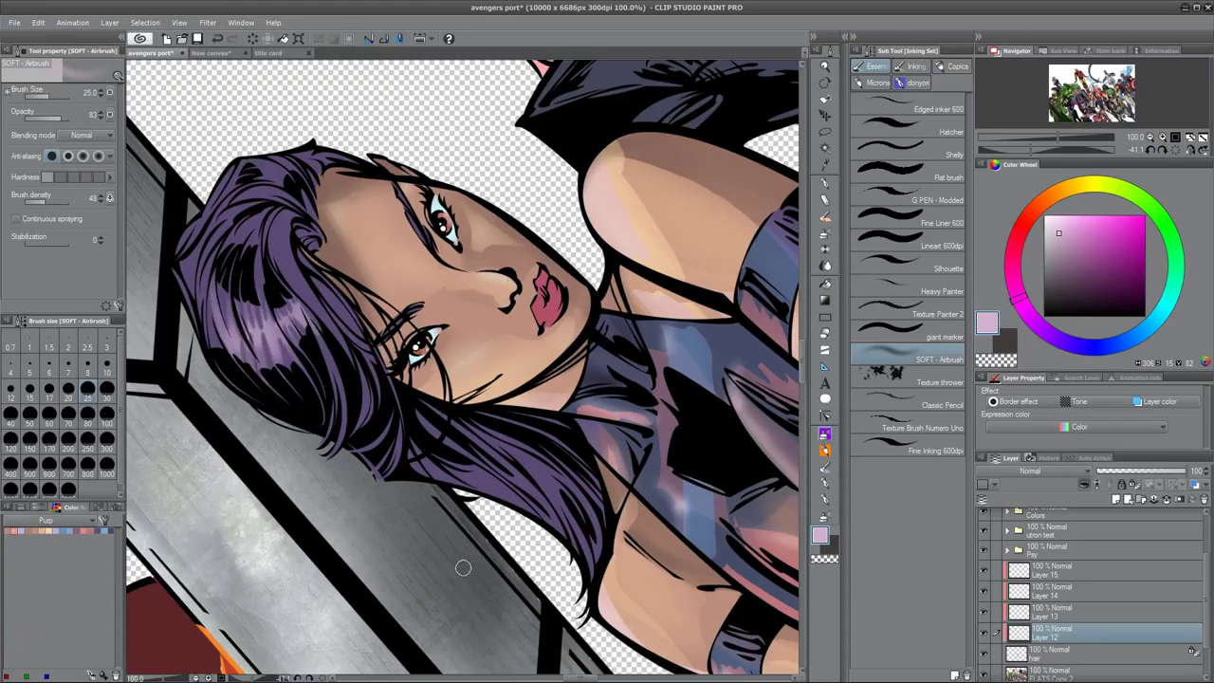
Step: Reselect the crown highlight, build up more of the pale pinkish purple inside it and deselect
key("ctrl+@")
key("ctrl+shift+d")
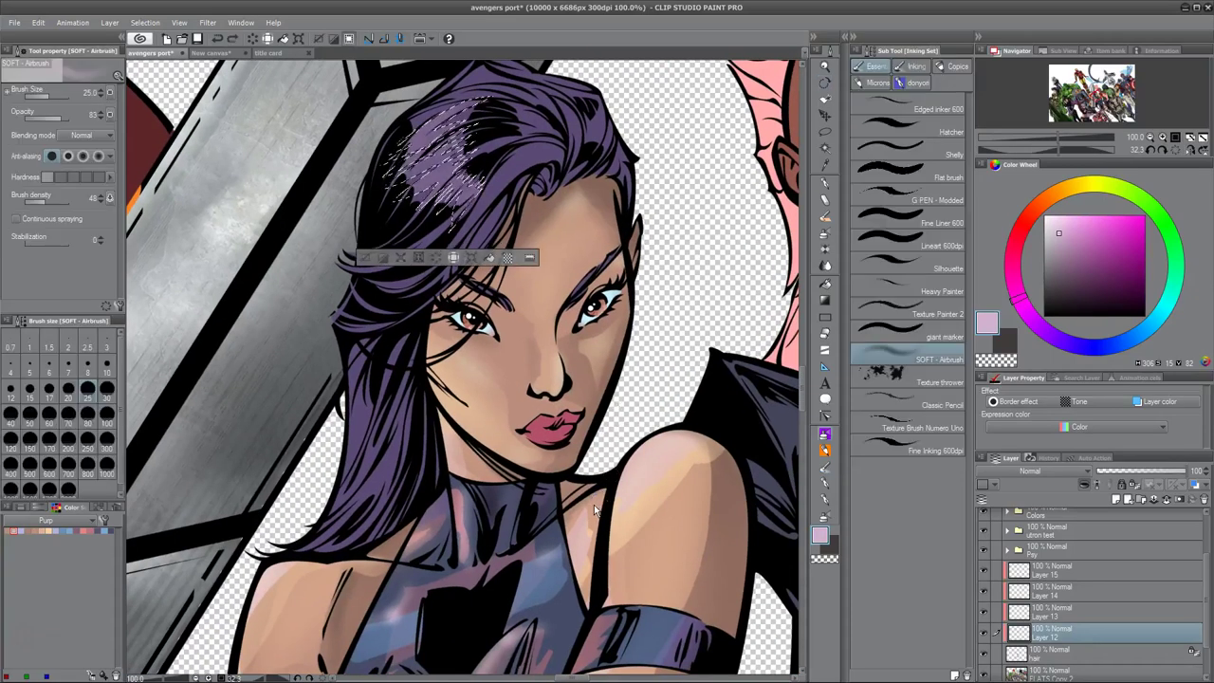
mouse_move(436, 143)
left_mouse_down()
mouse_move(432, 152)
mouse_move(427, 133)
mouse_move(422, 166)
mouse_move(455, 190)
mouse_move(437, 162)
left_mouse_up()
key("ctrl+d")
scroll(483, 368, "down", 2)
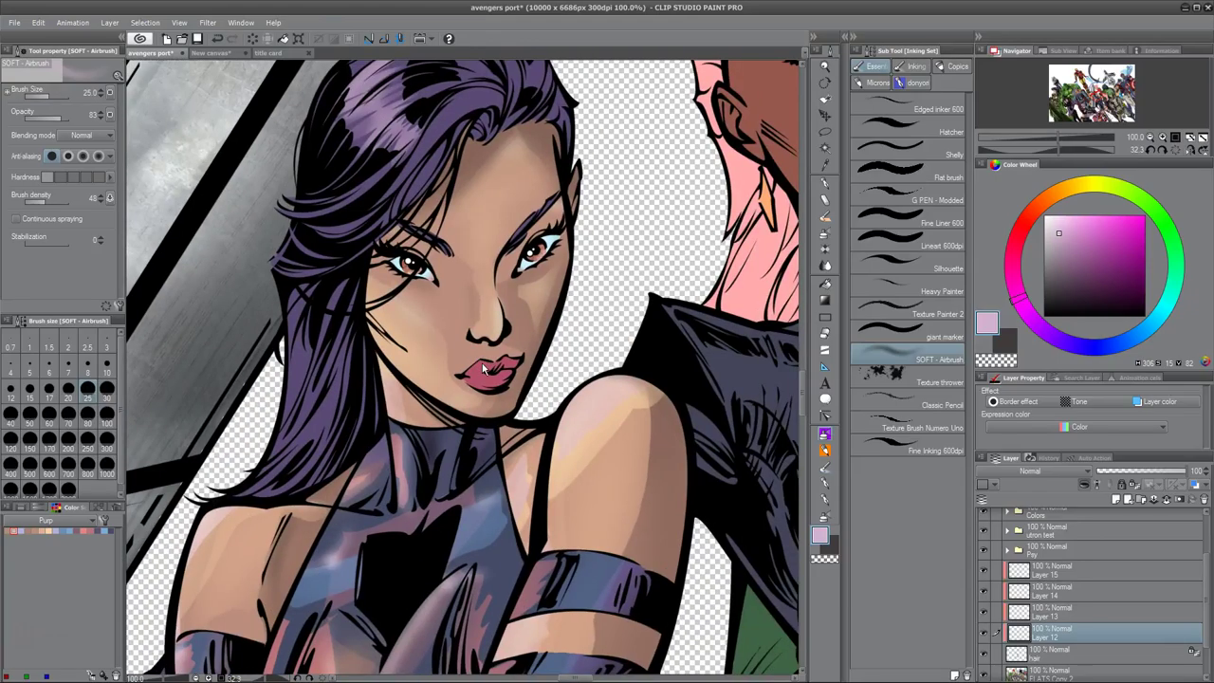
Step: Lasso the hair strands beside and below the crown highlight and airbrush them in pink (hue 328, saturation 35, value 79)
scroll(484, 368, "up", 2)
left_click(474, 370, "alt")
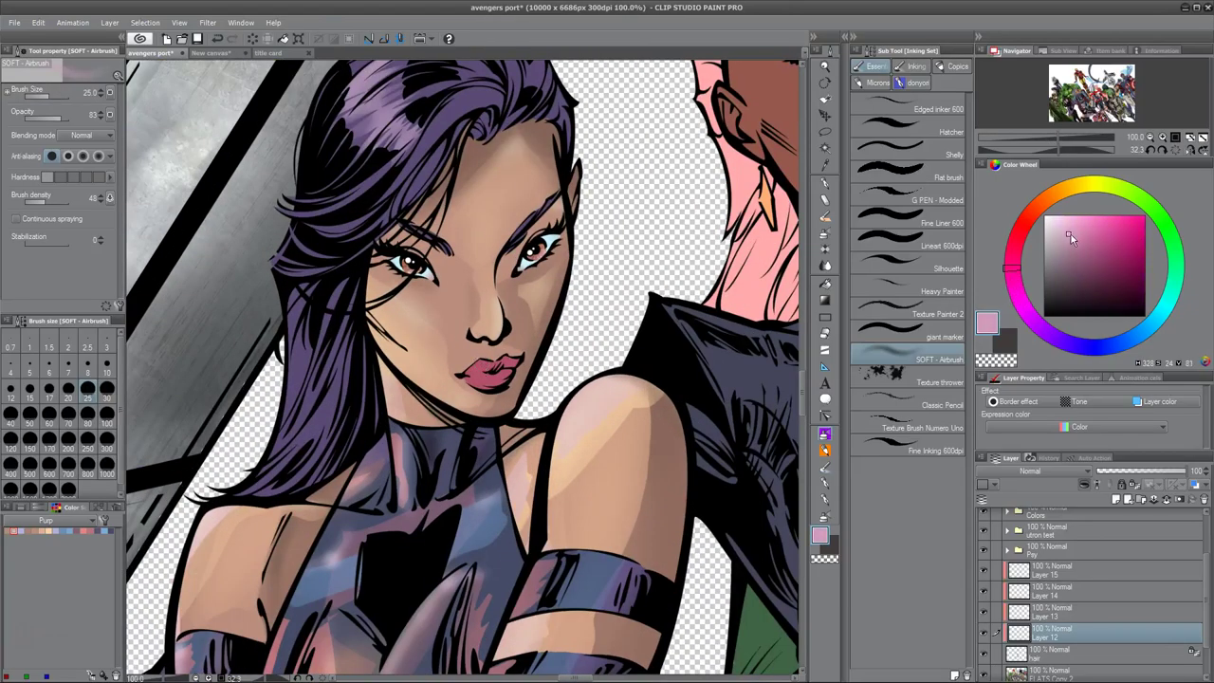
key("m")
mouse_move(332, 90)
left_mouse_down()
mouse_move(414, 228)
mouse_move(396, 336)
mouse_move(456, 327)
left_mouse_up()
key("b")
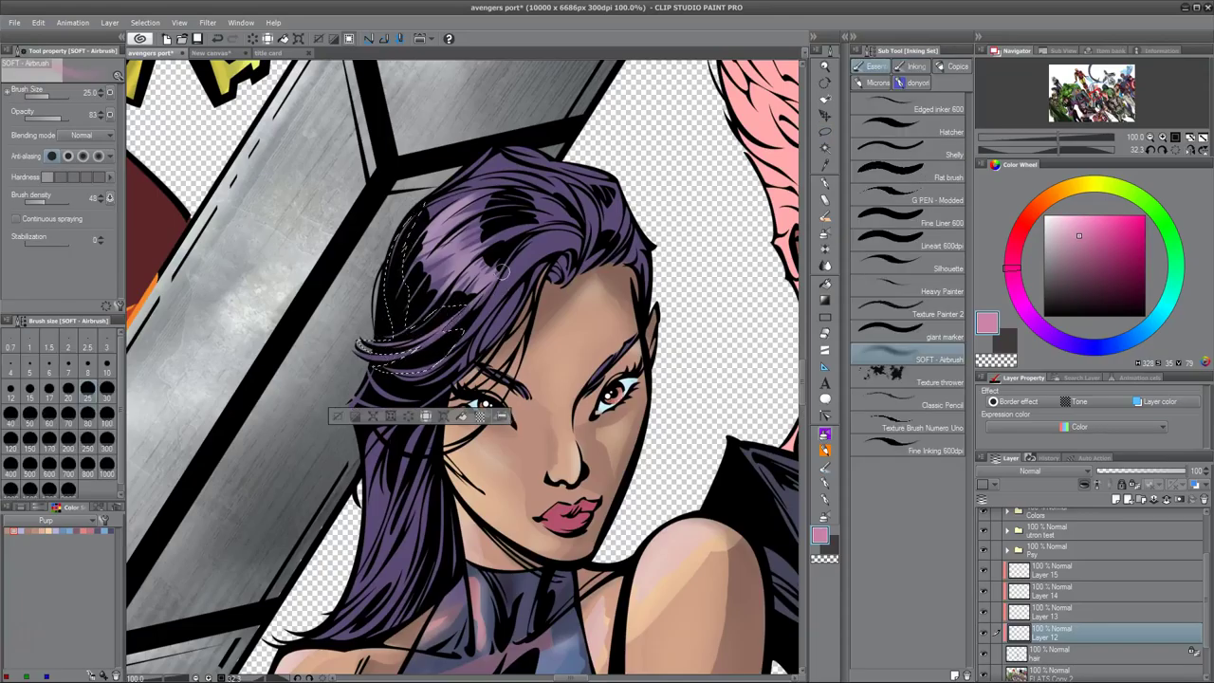
key("ctrl+d")
key("e")
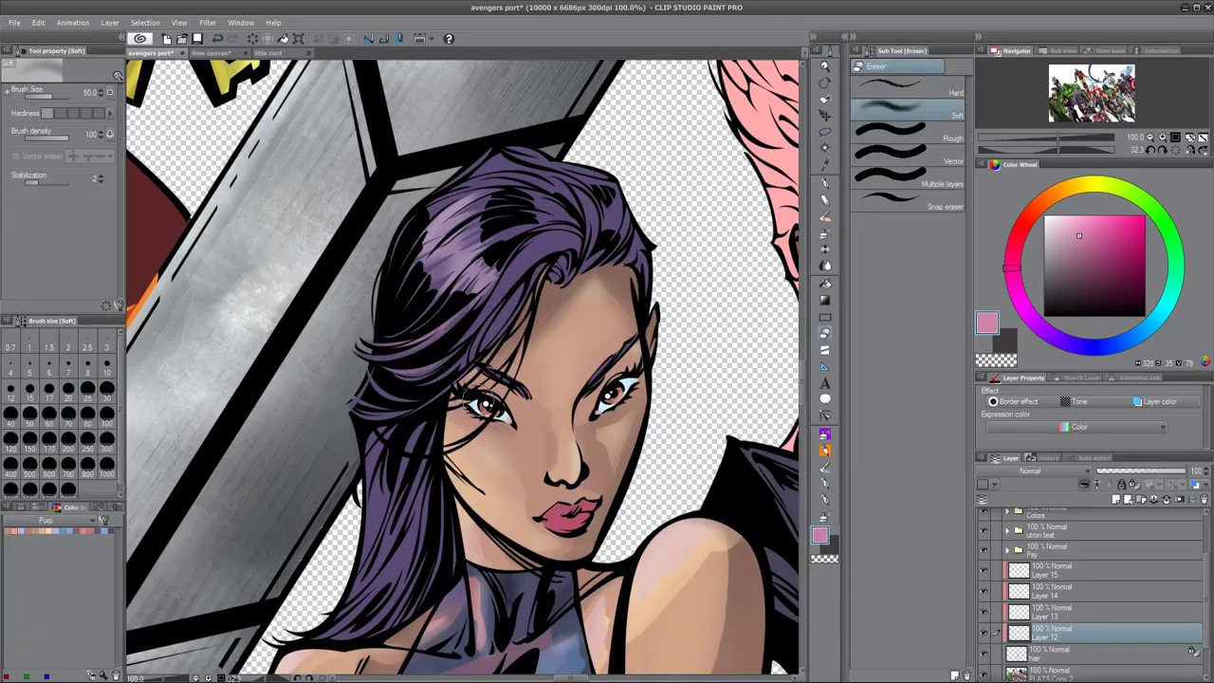
Step: Lasso the curved lock sweeping back from the forehead and airbrush it in dusky pink (hue 328, saturation 38, value 71)
key("m")
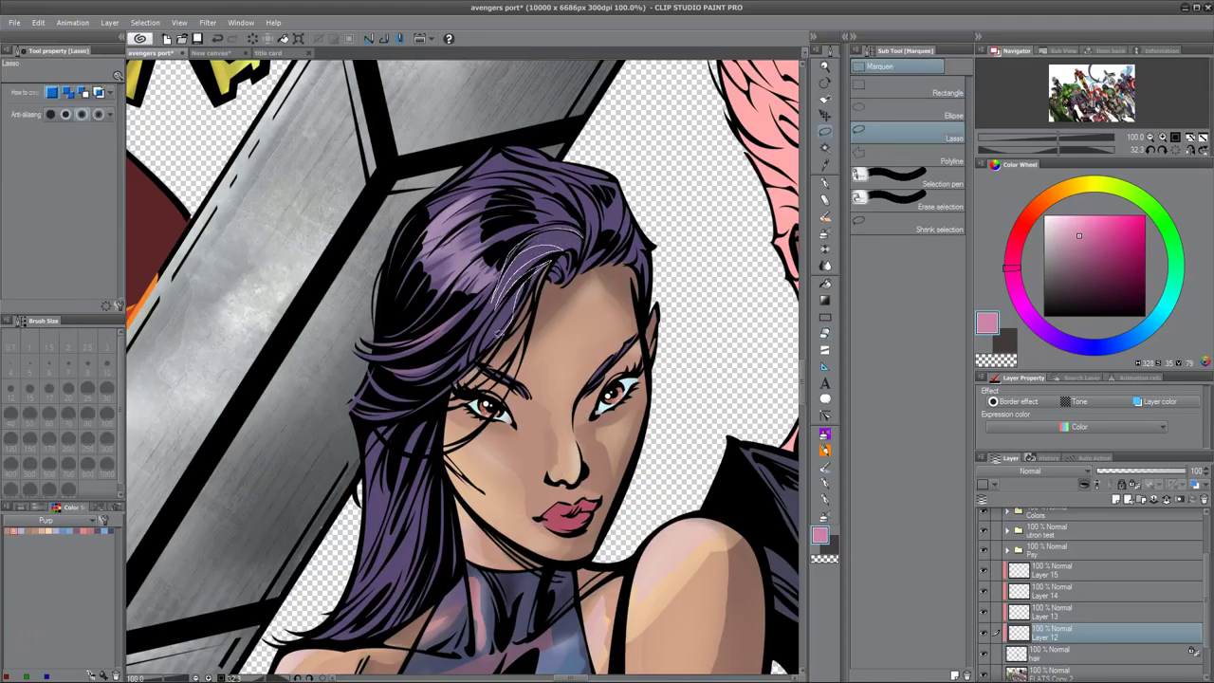
left_click_drag(501, 313, 493, 332)
key("b")
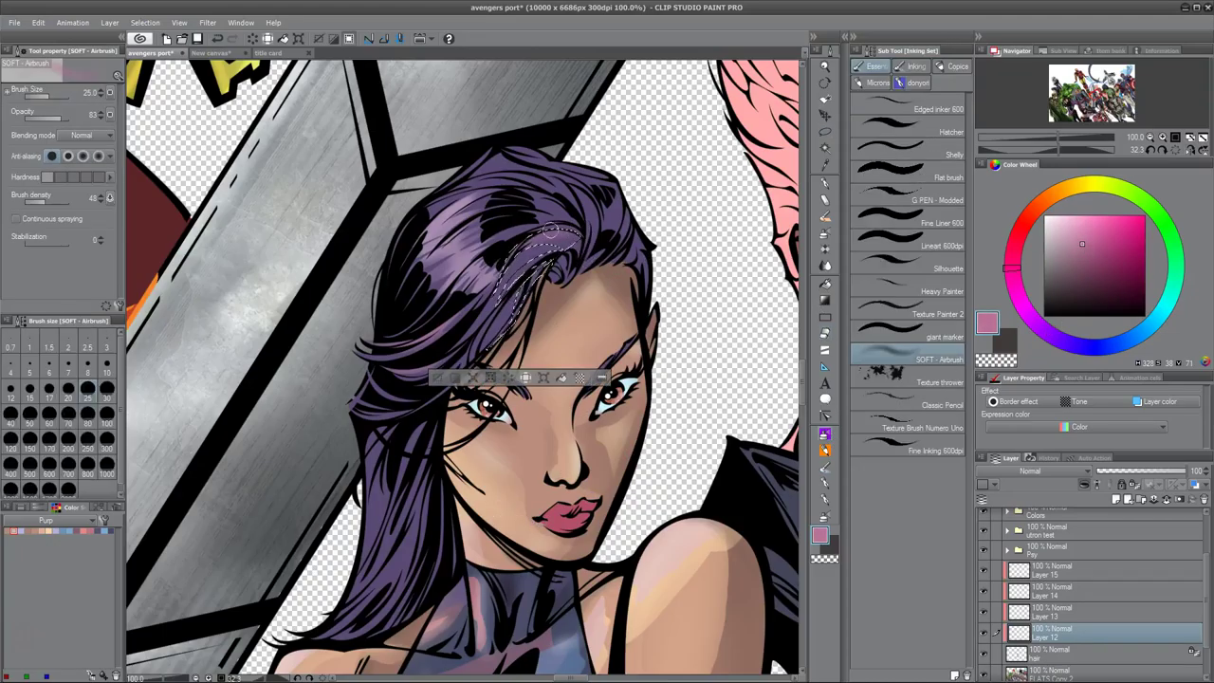
left_click_drag(560, 579, 602, 436)
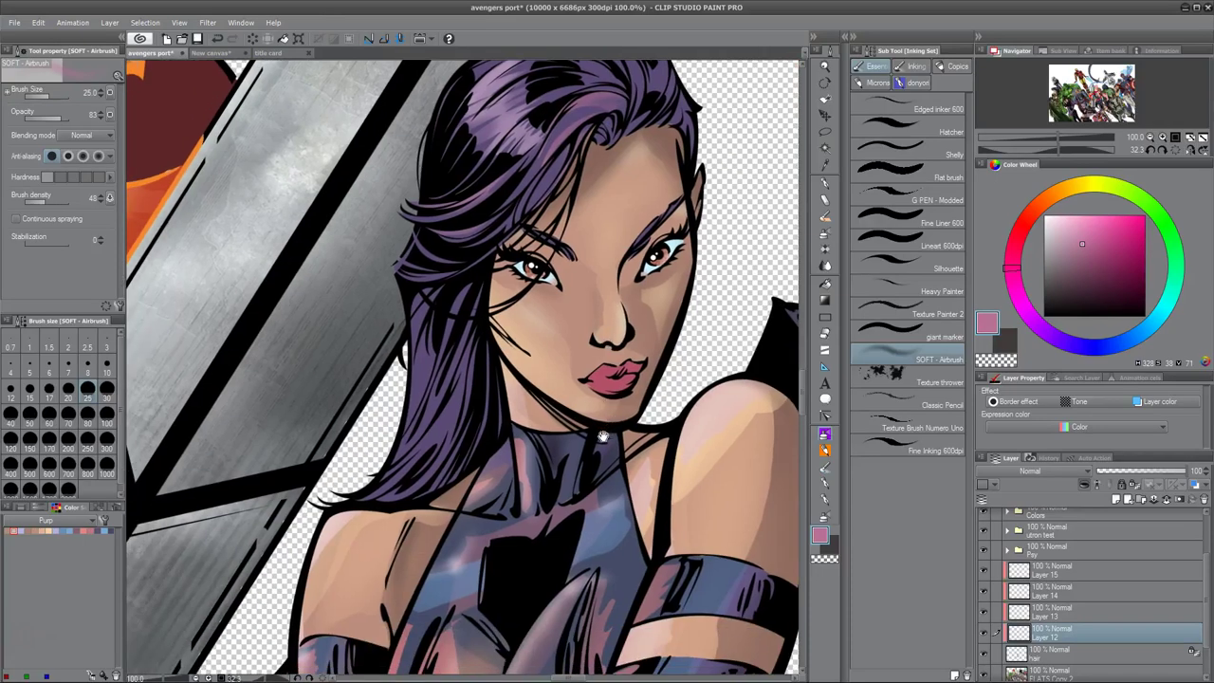
Step: Lasso strands over the crown highlight and brighten them with the airbrush in pale pink (hue 347, saturation 12, value 94) at size 70
left_click_drag(588, 375, 562, 445)
key("m")
mouse_move(466, 133)
left_mouse_down()
mouse_move(428, 180)
mouse_move(446, 172)
mouse_move(429, 265)
left_mouse_up()
key("b")
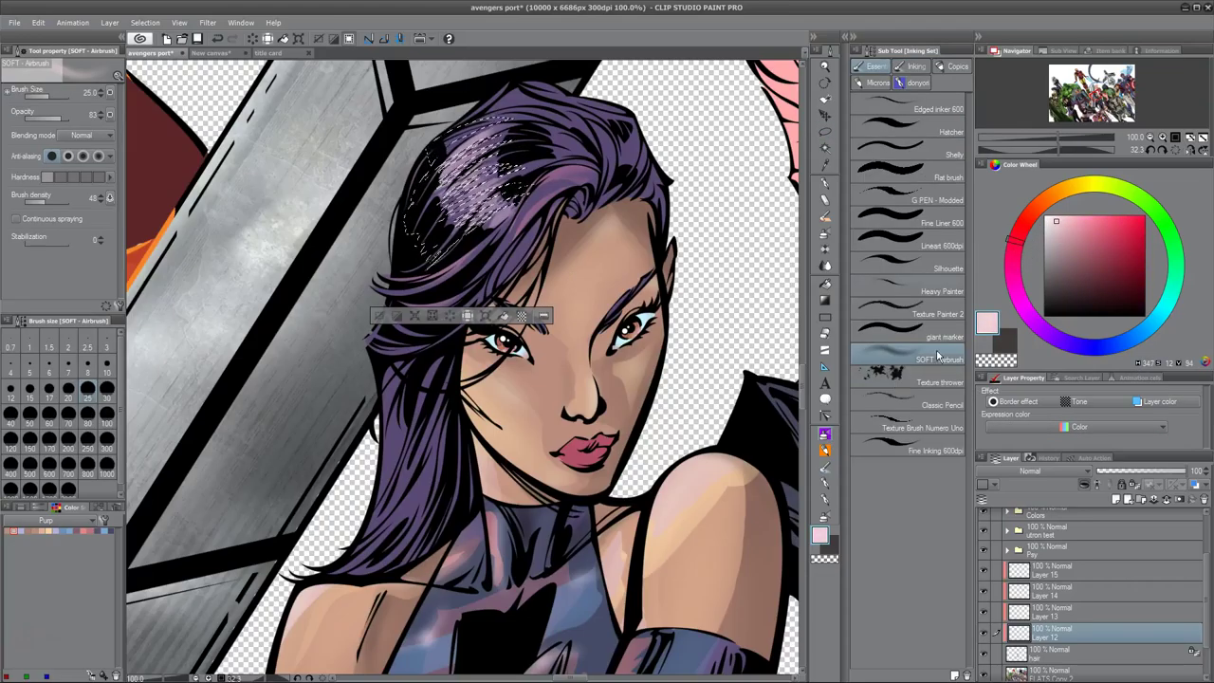
key("ctrl+d")
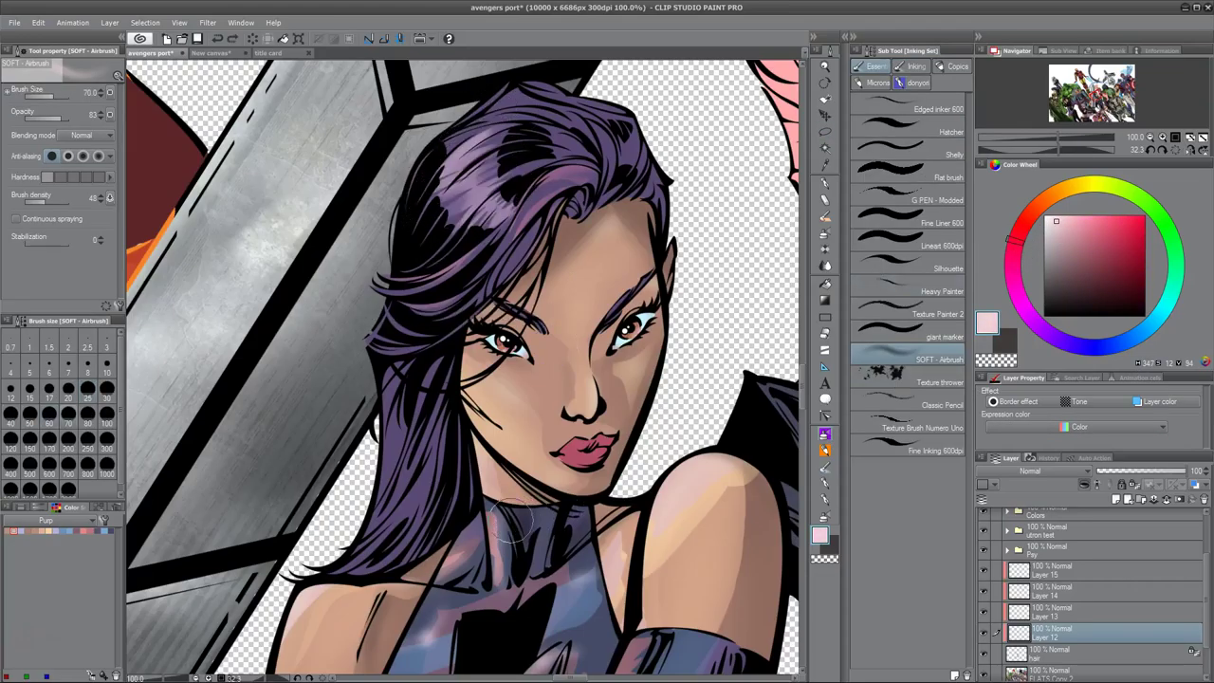
scroll(506, 515, "down", 2)
scroll(577, 459, "up", 2)
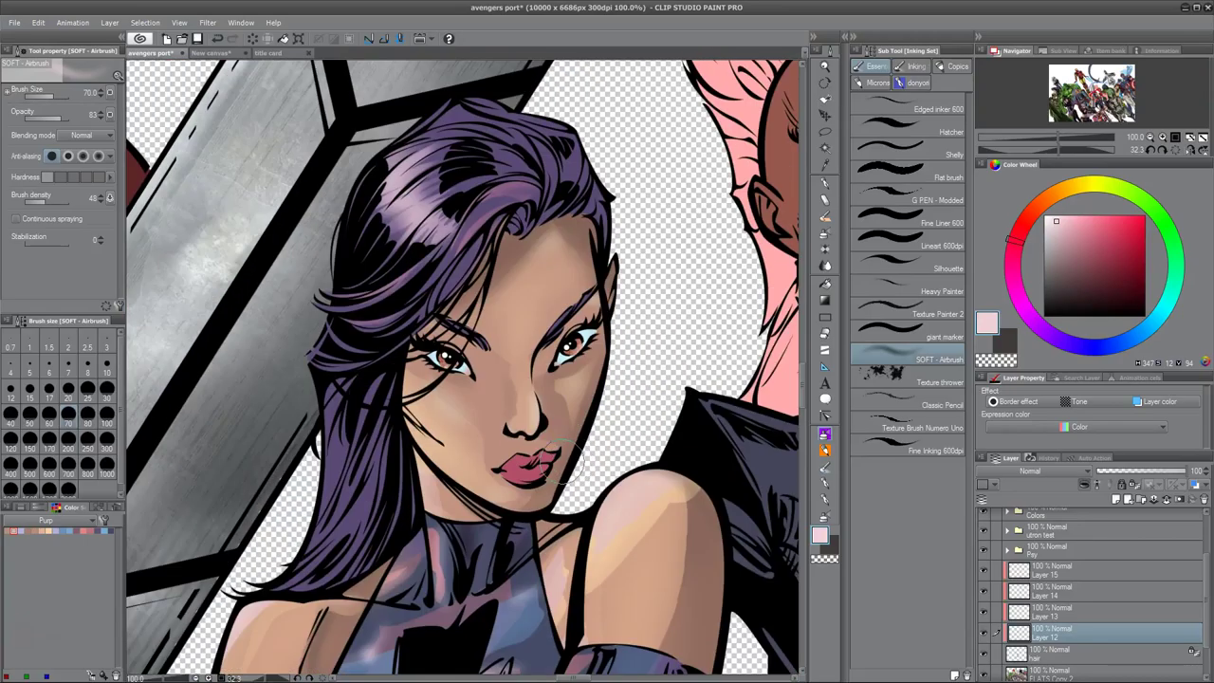
Step: Lasso the long strands hanging to the shoulder and airbrush them in muted purple (hue 283, saturation 27, value 66) at size 70
key("m")
mouse_move(334, 382)
left_mouse_down()
mouse_move(360, 428)
mouse_move(323, 551)
left_mouse_up()
left_click_drag(256, 520, 261, 512)
key("b")
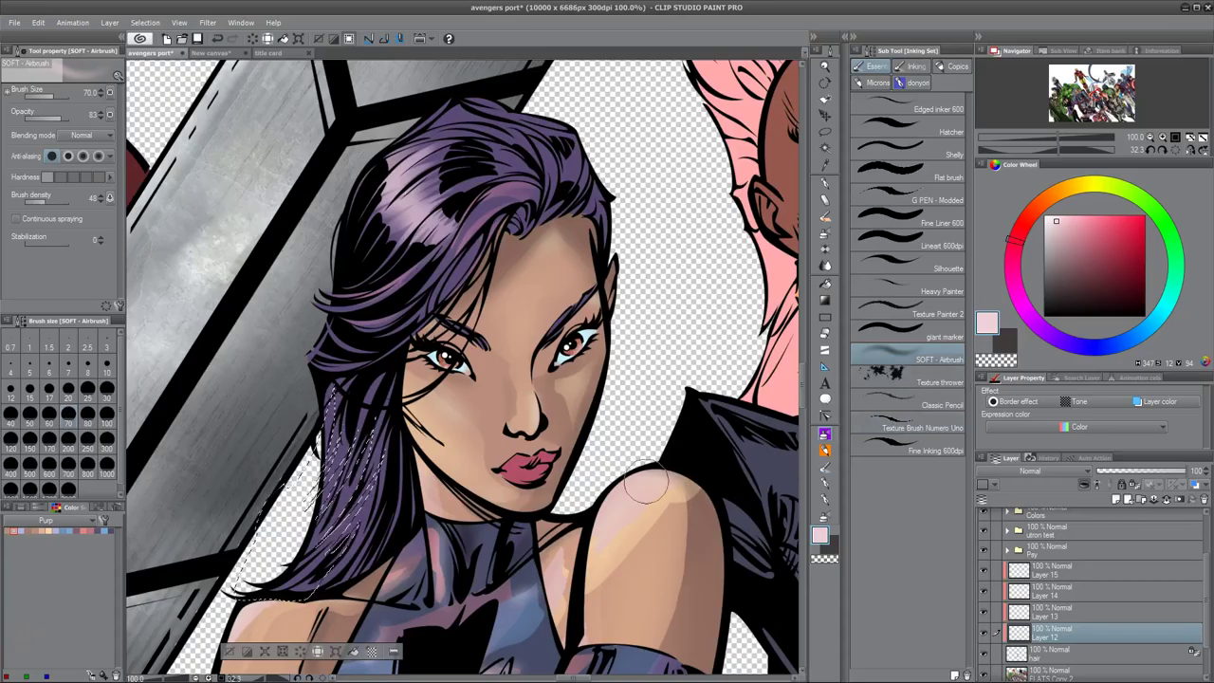
left_click(1043, 340)
left_click_drag(322, 426, 342, 512)
left_click_drag(332, 399, 332, 541)
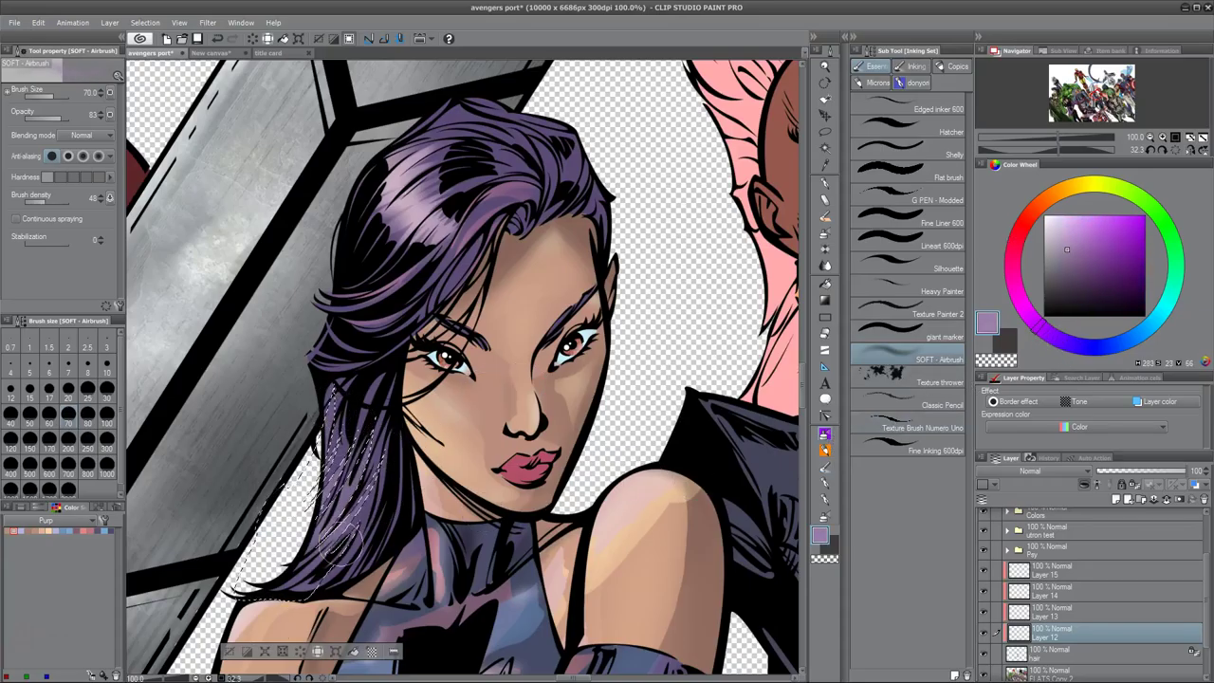
Step: Airbrush a lighter pinkish purple (hue 304, saturation 12, value 82) over the selected strands and tips near the shoulder
left_click(1019, 302)
left_click(1056, 232)
left_click_drag(322, 436, 382, 517)
key("k")
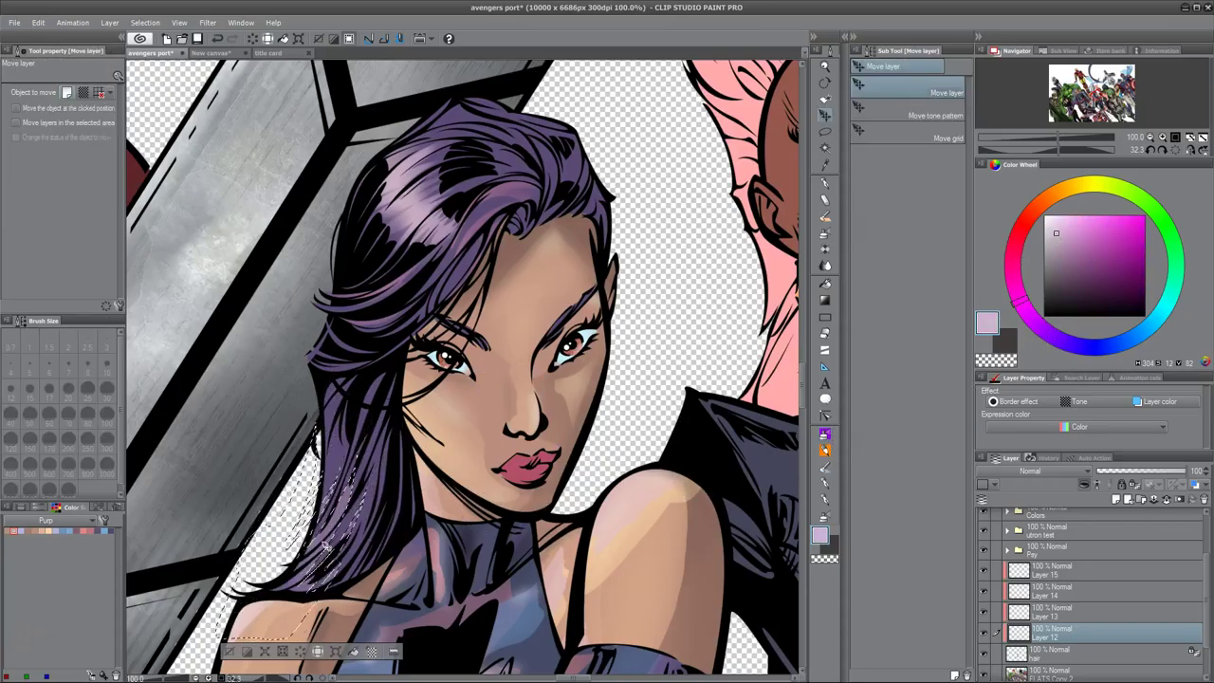
key("p")
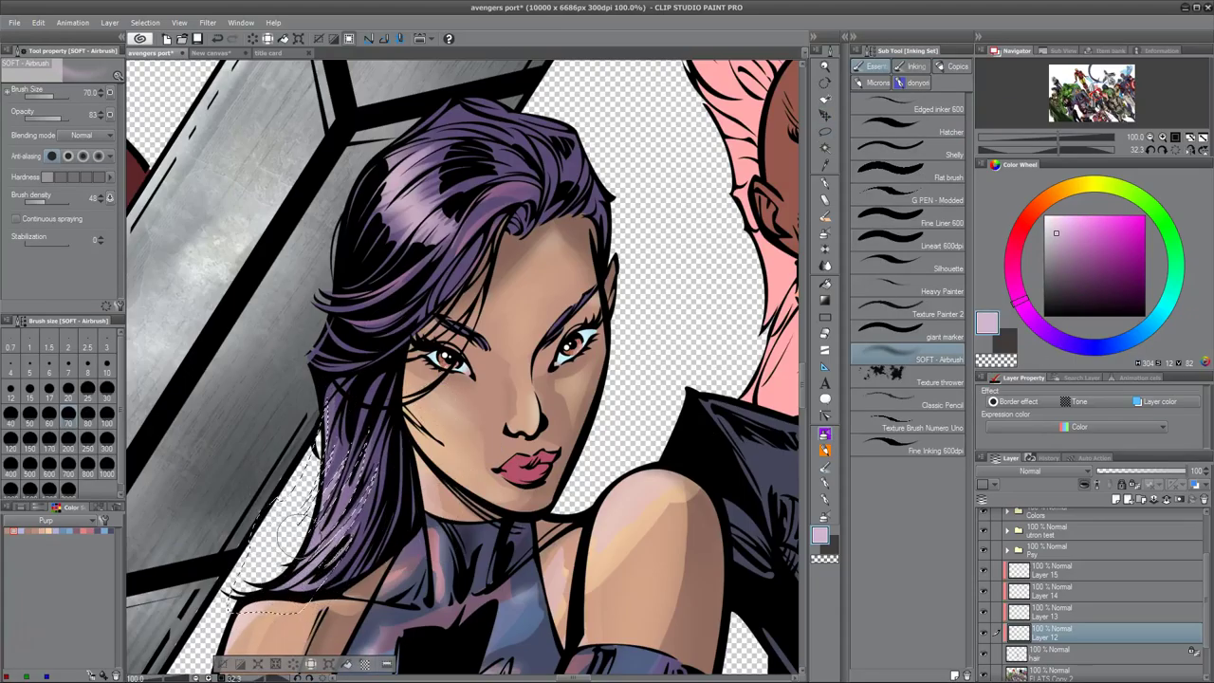
mouse_move(313, 579)
left_mouse_down()
mouse_move(341, 531)
mouse_move(507, 488)
mouse_move(490, 516)
left_mouse_up()
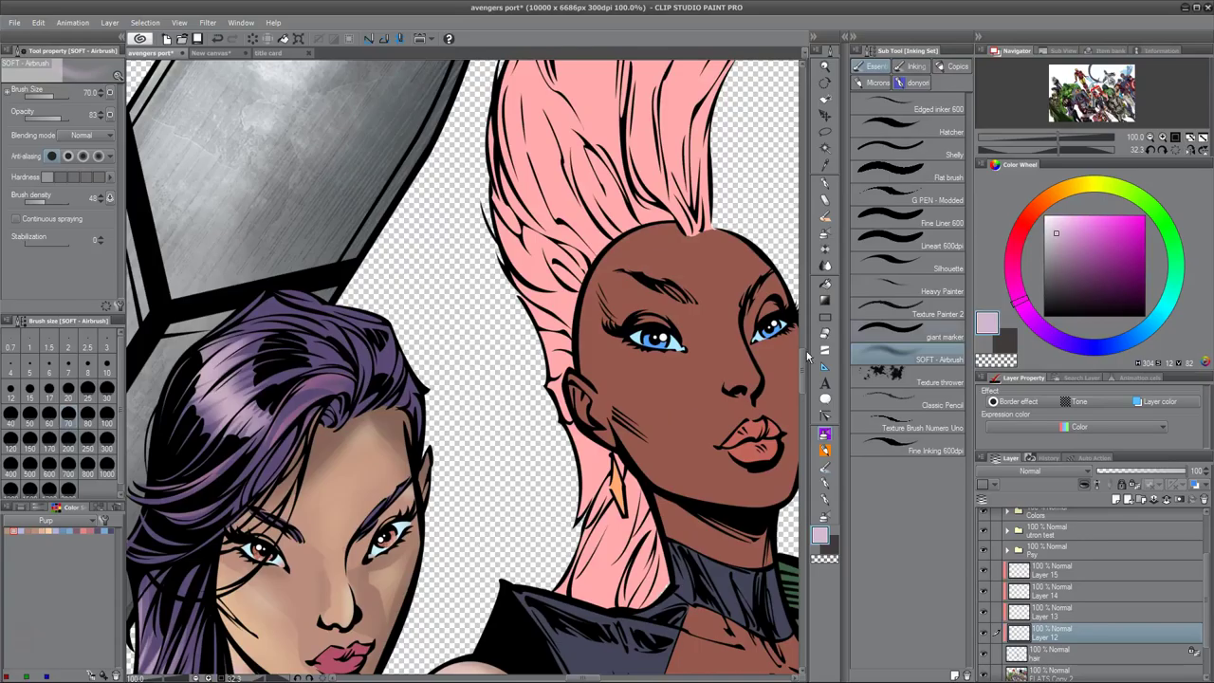
Step: Lasso the hair strands beside the forehead and along the crown and airbrush them in dark maroon (hue 348, saturation 51, value 39)
left_click(1079, 275)
left_click(1013, 237)
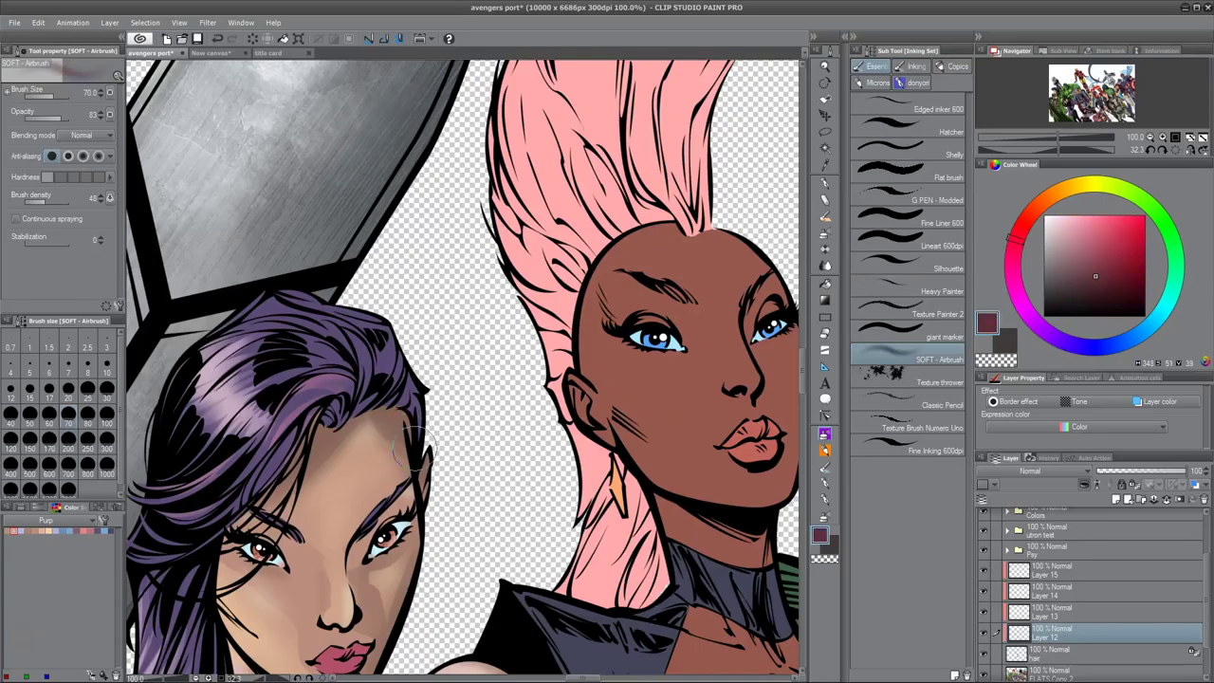
key("m")
mouse_move(332, 413)
left_mouse_down()
mouse_move(384, 389)
mouse_move(366, 411)
mouse_move(429, 387)
mouse_move(422, 446)
left_mouse_up()
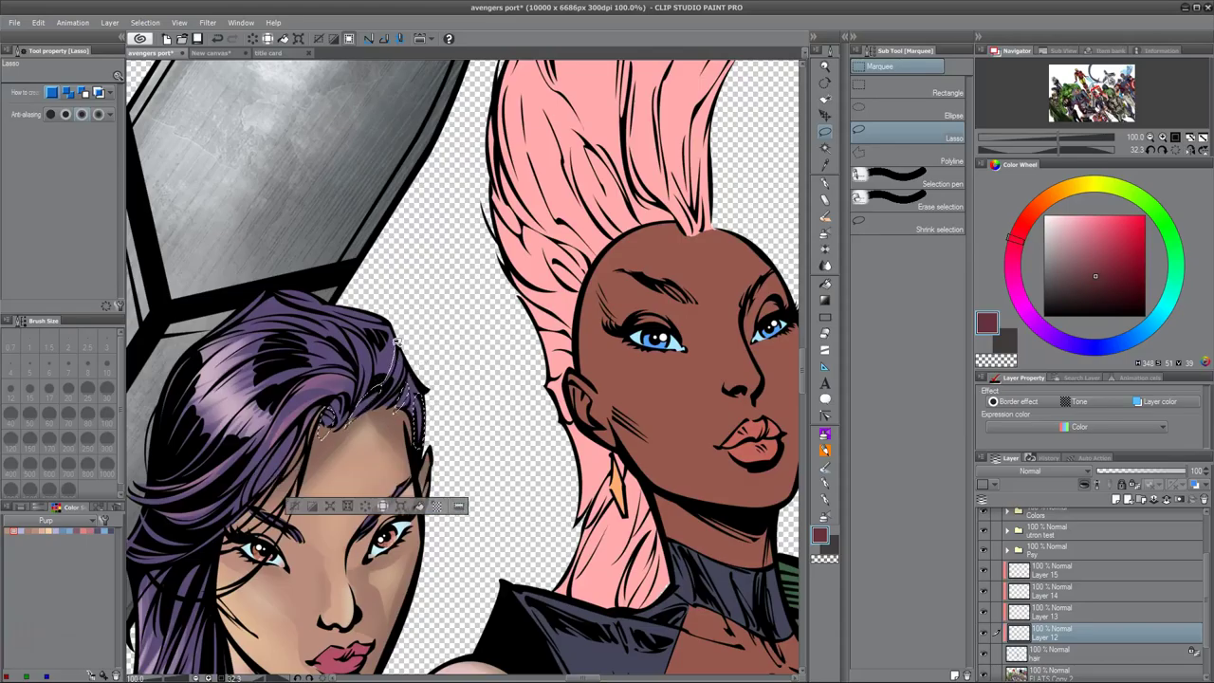
mouse_move(377, 333)
left_mouse_down()
mouse_move(287, 285)
mouse_move(374, 387)
left_mouse_up()
key("b")
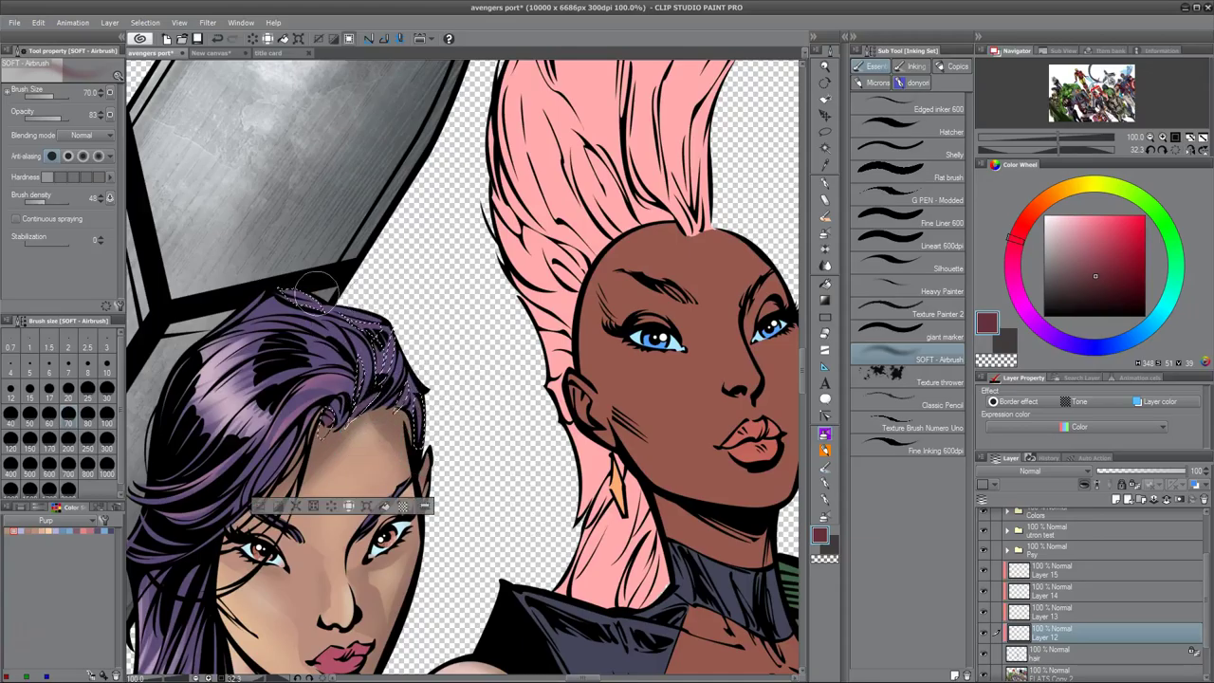
key("ctrl+d")
Step: Lasso thin strands across the swept-back hair above the forehead and airbrush them in dusty pink (hue 332, saturation 28, value 55) at size 25
left_click_drag(480, 521, 495, 508)
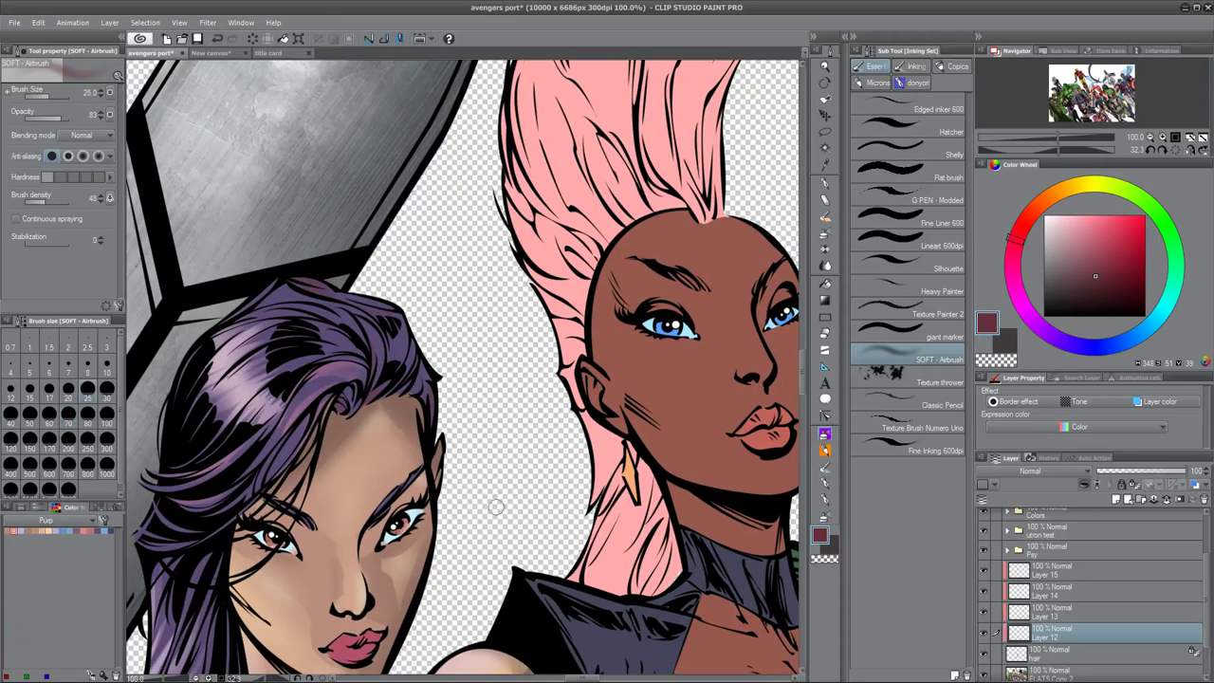
left_click(1075, 248)
key("m")
left_click_drag(410, 321, 389, 371)
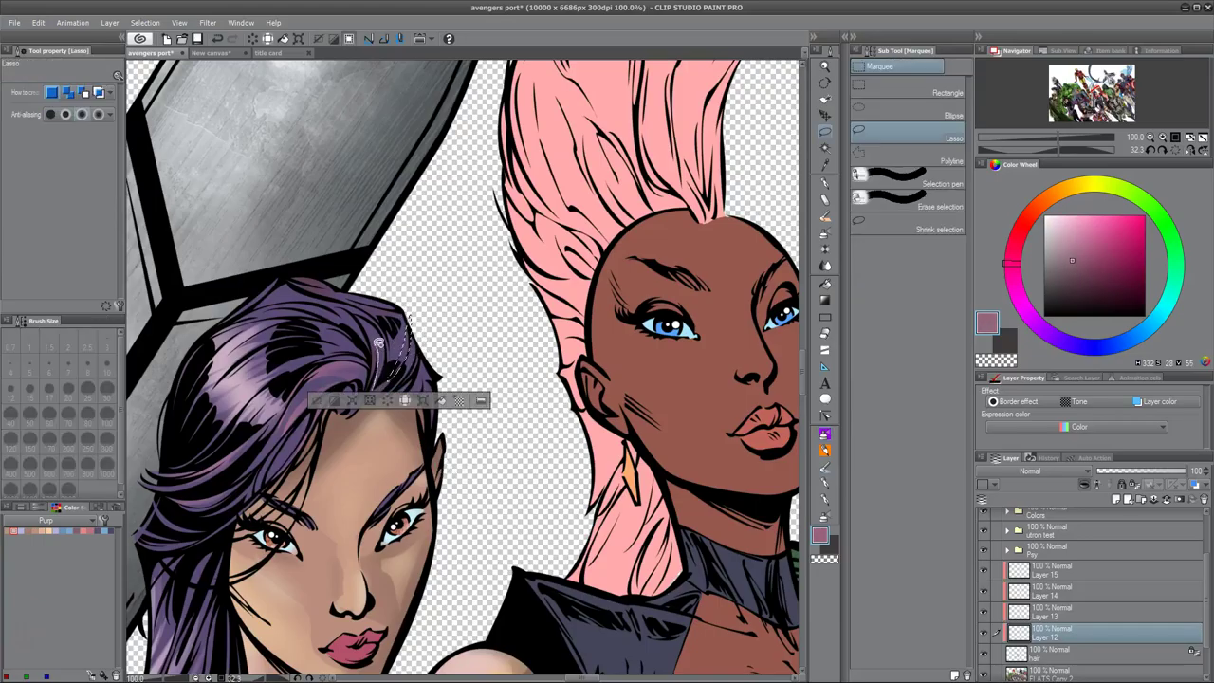
left_click_drag(307, 310, 414, 392)
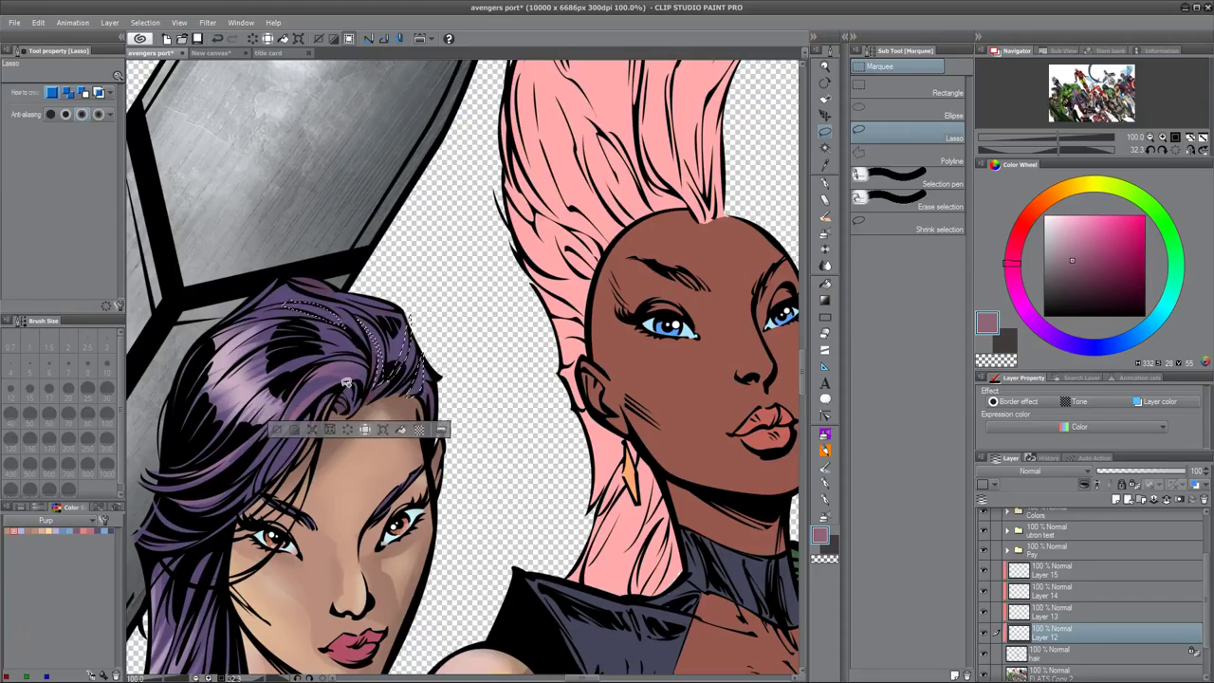
left_click_drag(294, 396, 289, 398)
key("b")
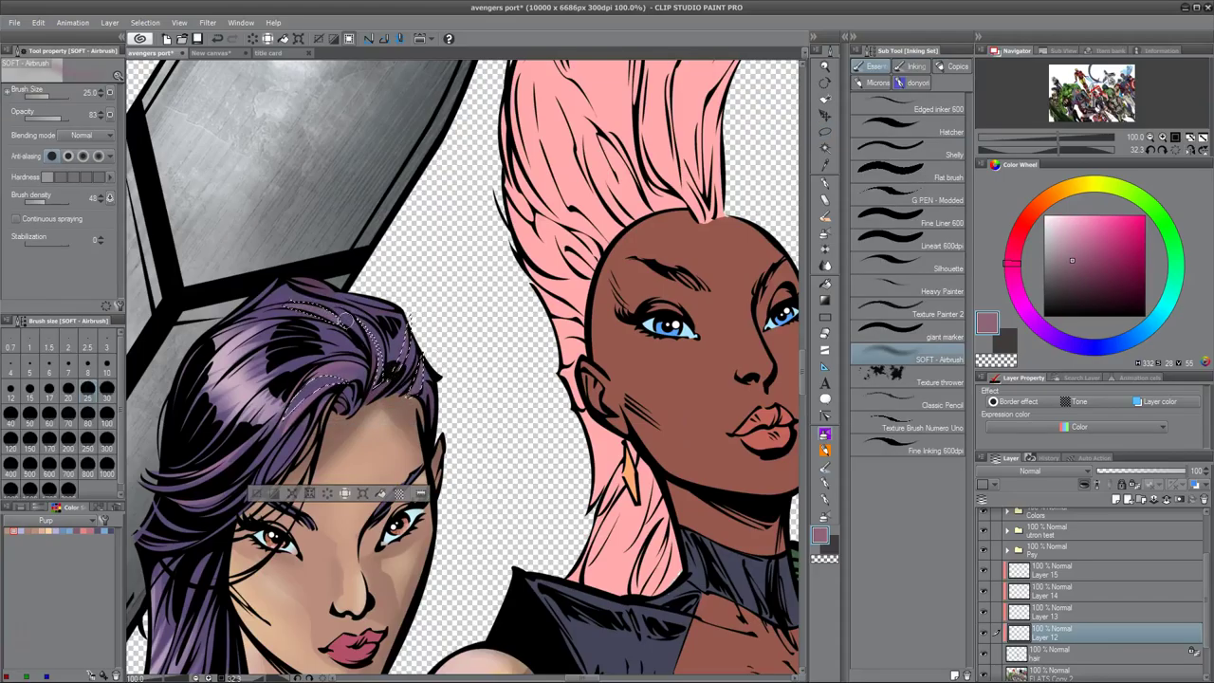
key("ctrl+d")
Step: Lasso the shadowed strands beside the face and neck plus both eyebrows, and airbrush them in very dark purple (hue 268, saturation 59, value 21)
left_click_drag(451, 495, 635, 280)
left_click(1109, 295)
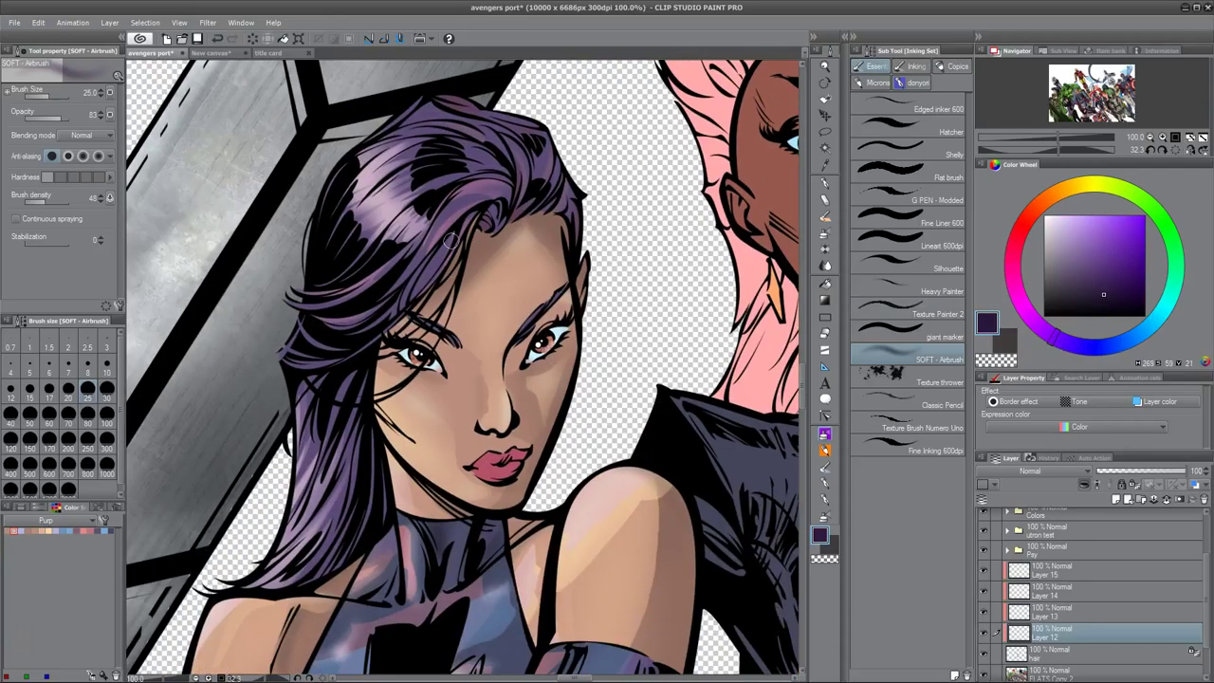
key("m")
left_click_drag(459, 223, 411, 309)
left_click_drag(369, 500, 385, 463)
mouse_move(364, 348)
left_mouse_down()
mouse_move(332, 417)
mouse_move(360, 353)
mouse_move(313, 372)
left_mouse_up()
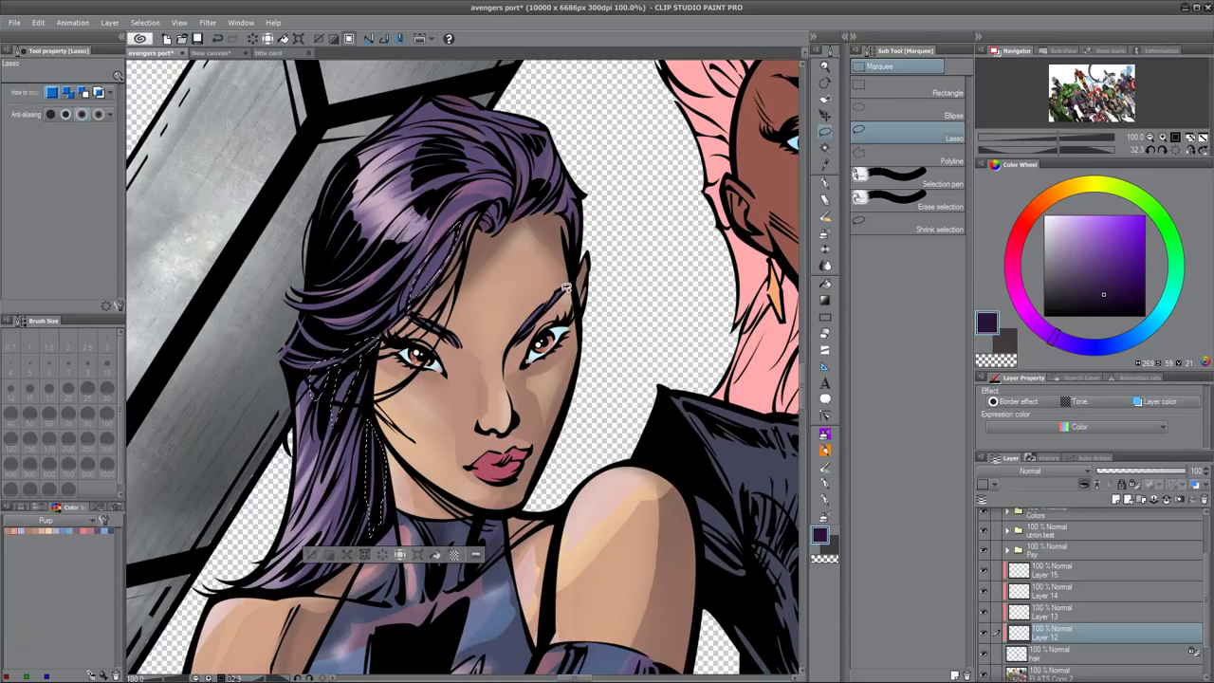
left_click_drag(518, 341, 573, 289)
left_click_drag(417, 325, 457, 349)
key("b")
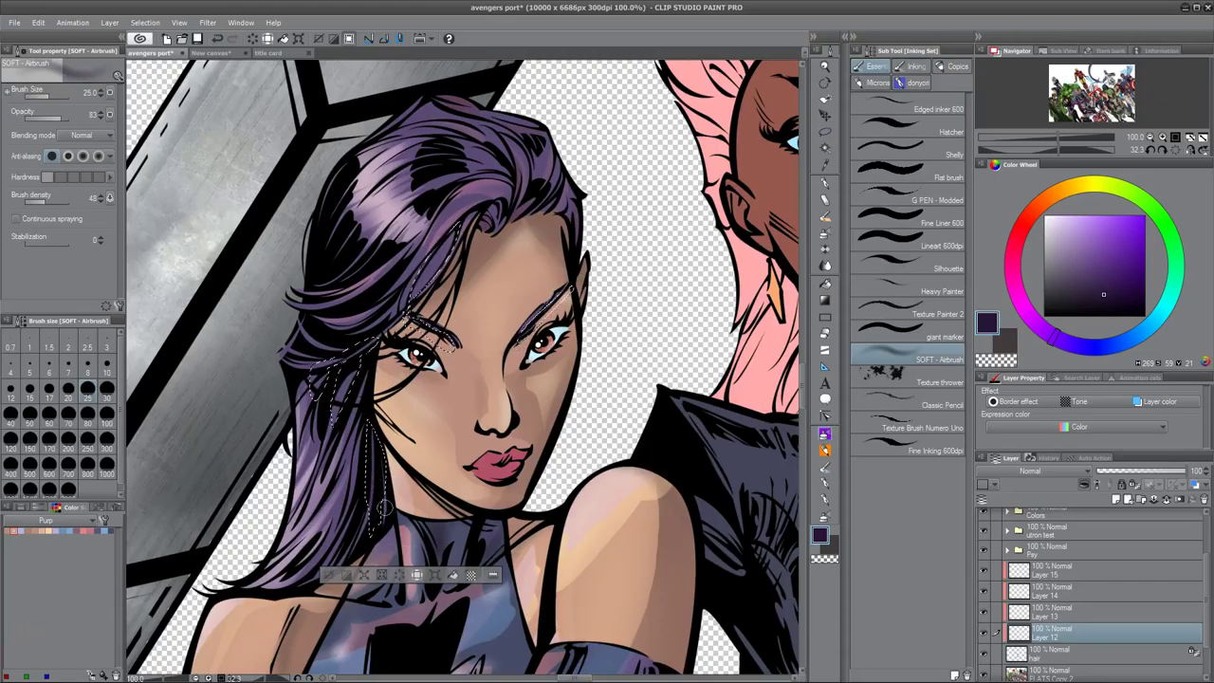
key("ctrl+d")
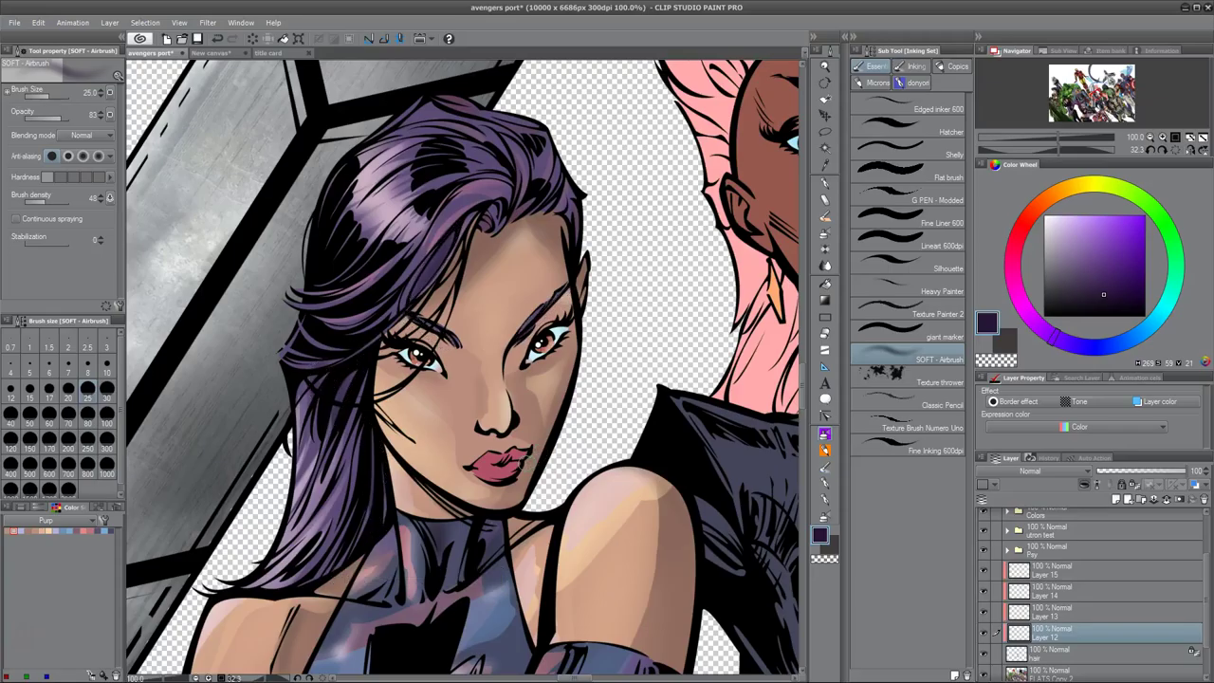
Step: Touch up the side and crown hair with the size 25 airbrush in light, medium and dark pinkish purples of hue 298
left_click_drag(459, 583, 482, 508)
left_click(1022, 308)
left_click(1064, 226)
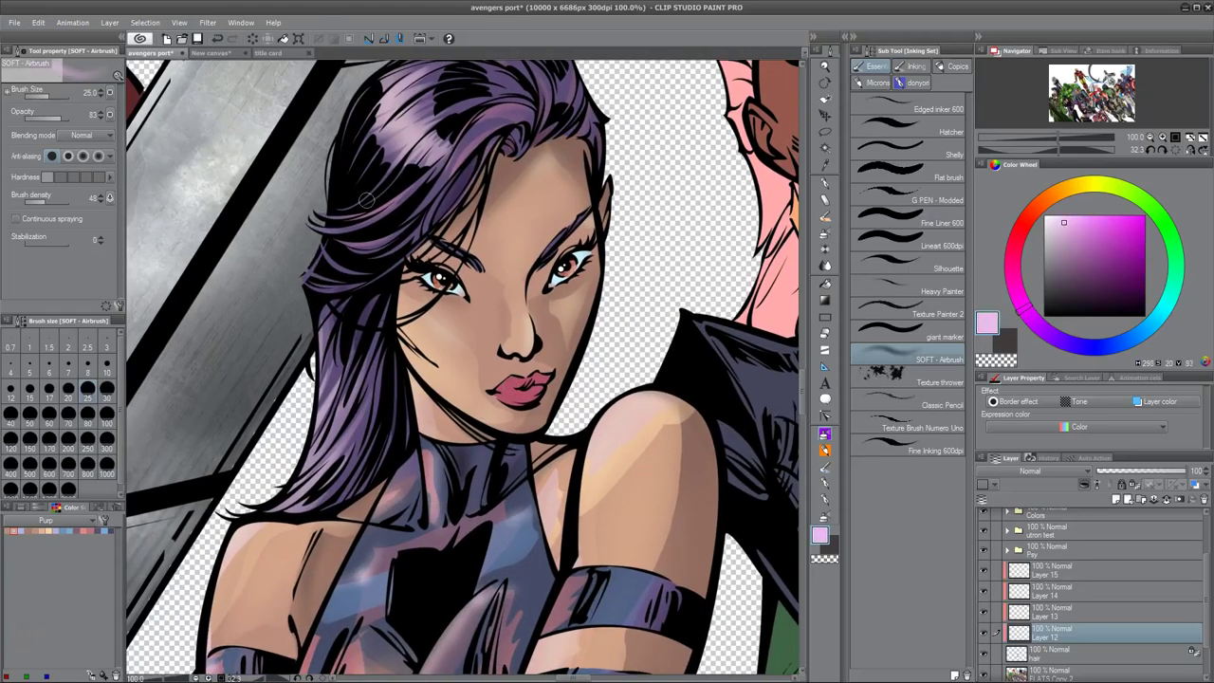
left_click_drag(489, 452, 453, 528)
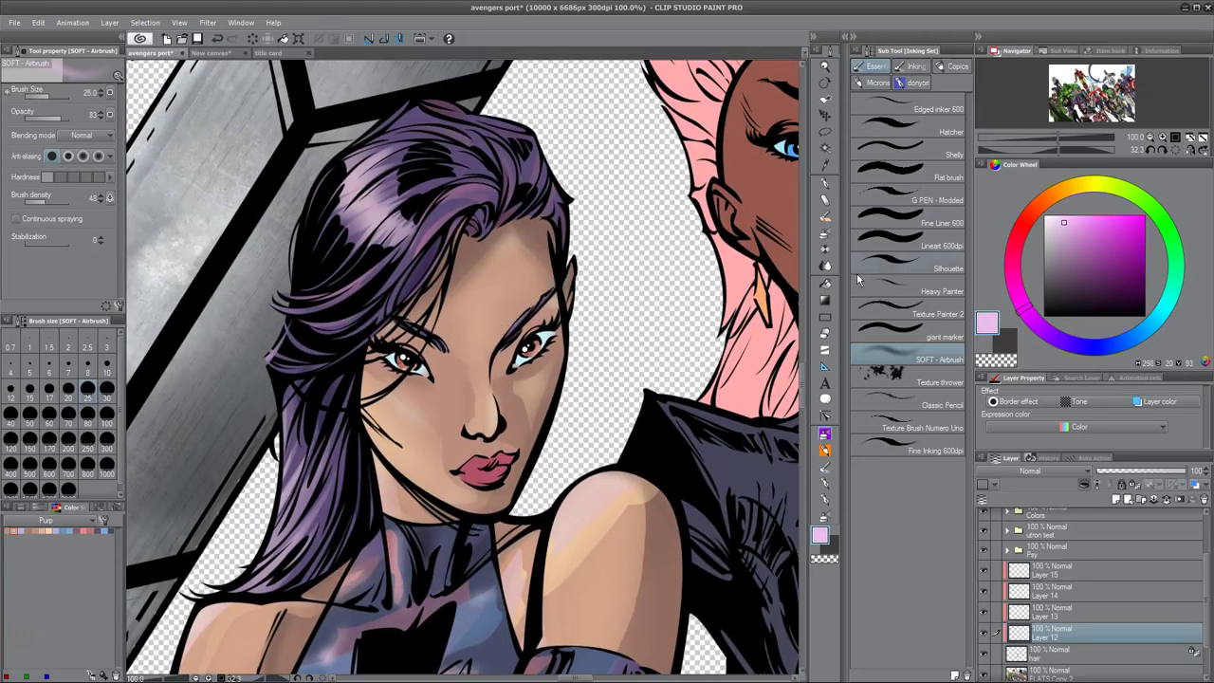
left_click_drag(583, 394, 550, 524)
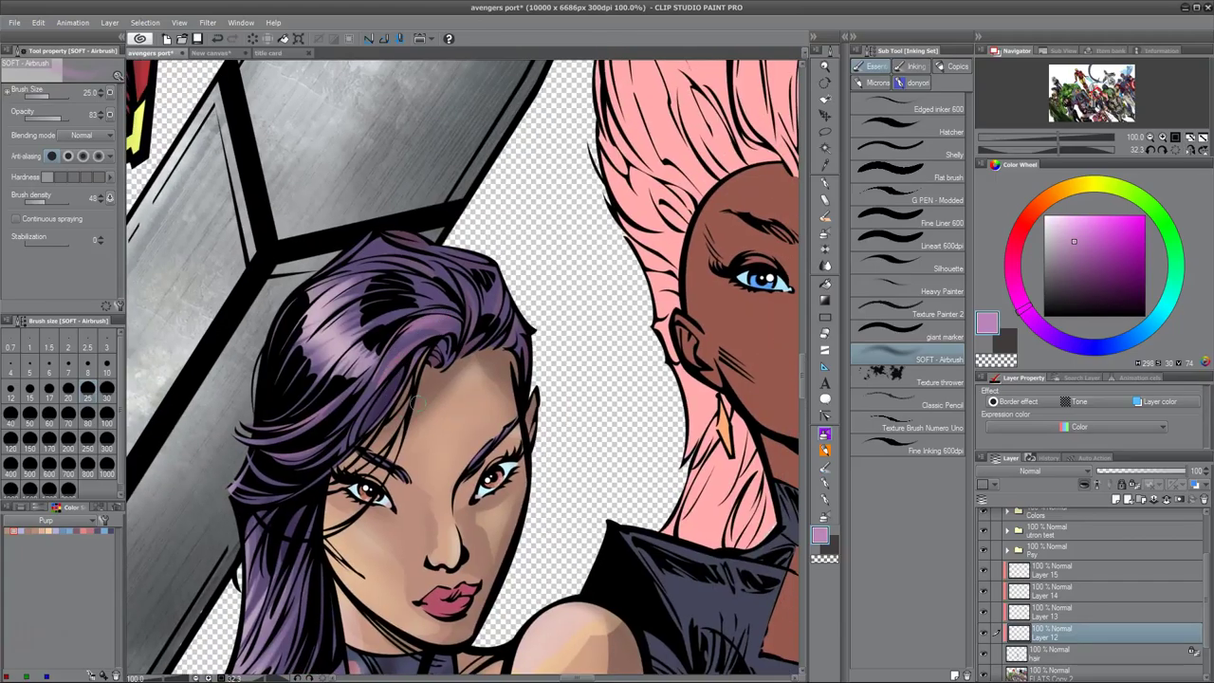
left_click(1095, 283)
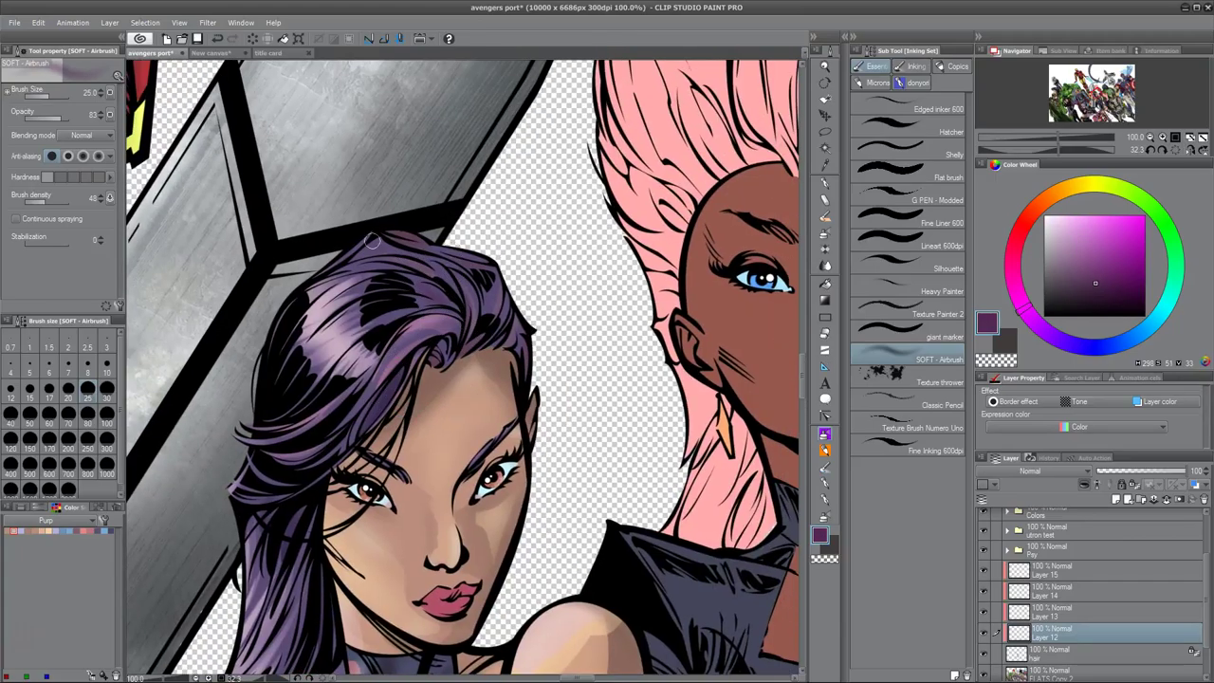
left_click(347, 253, "alt")
Step: Lasso the outer strands of the long lock behind her arm and airbrush them at size 100 in purples of hue 267 (values 47 and 74)
scroll(560, 430, "down", 6)
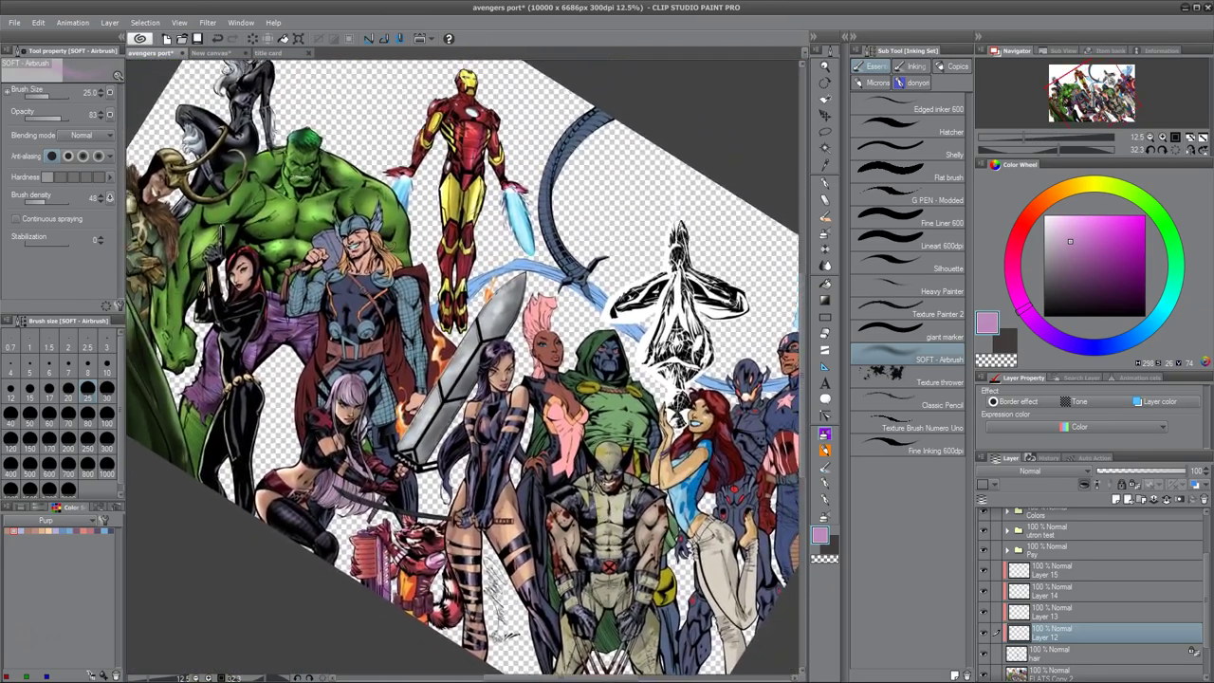
scroll(603, 488, "up", 4)
left_click_drag(600, 484, 796, 588)
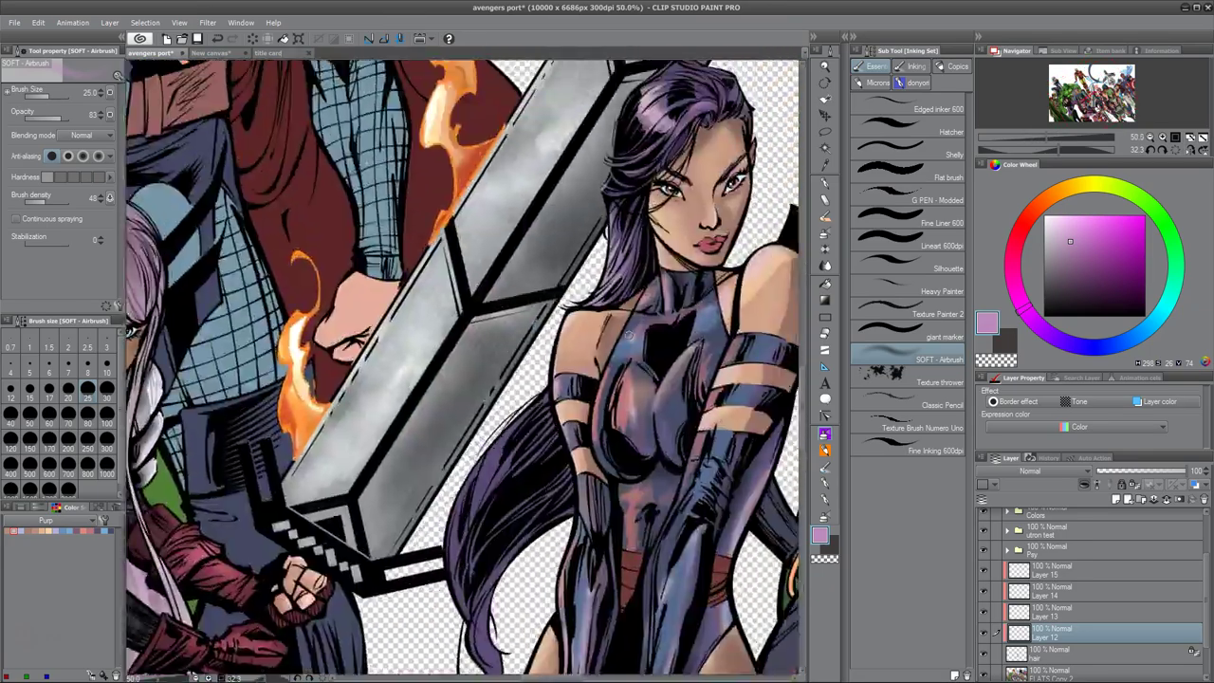
key("m")
left_click(825, 434)
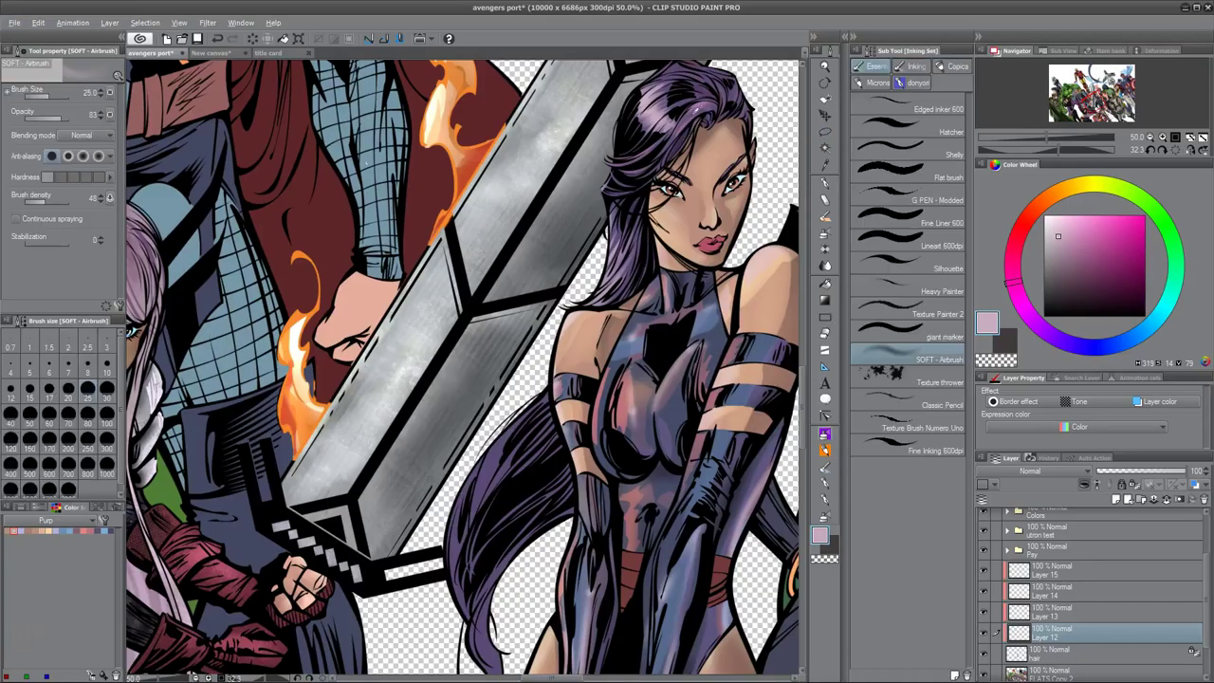
key("b")
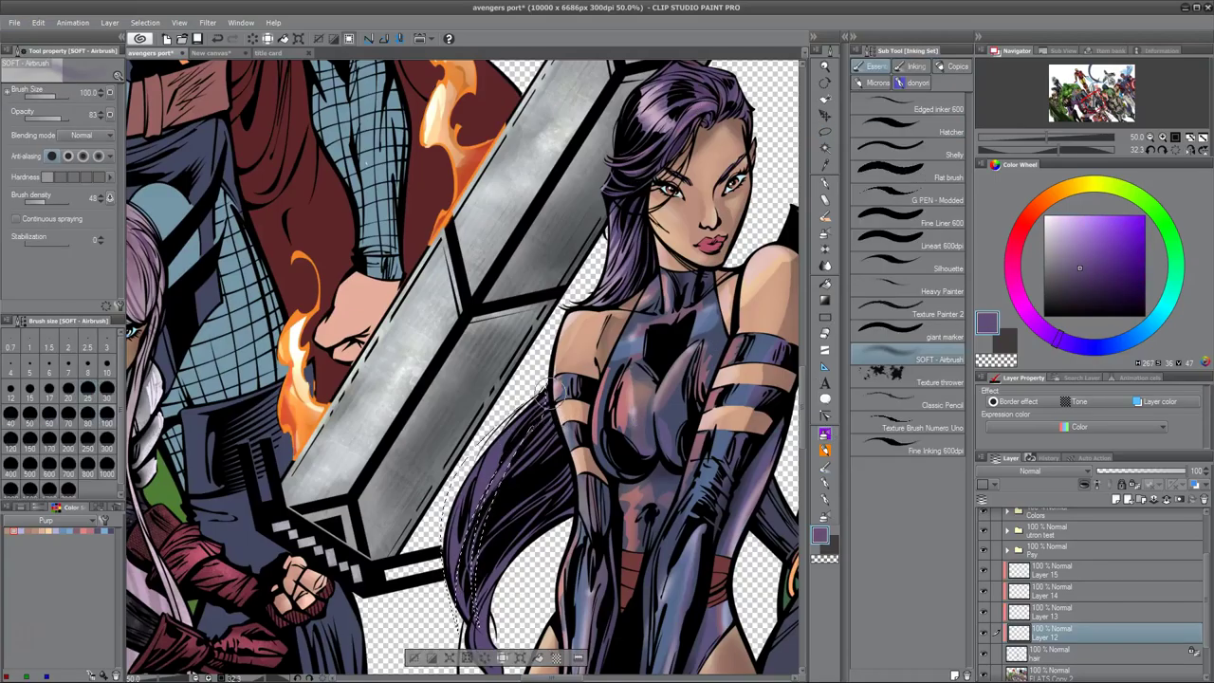
left_click(512, 445, "alt")
left_click_drag(528, 580, 518, 423)
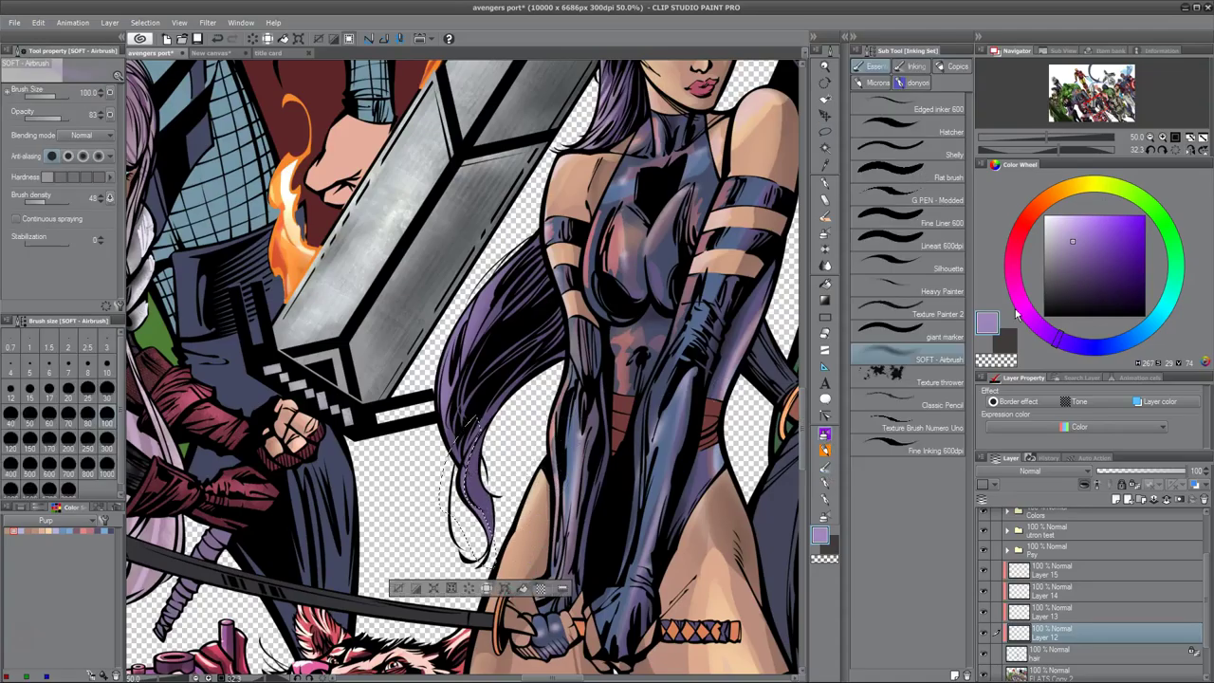
Step: Lasso the underside of the long lock down to its tip and airbrush it in dark purple (hue 267, saturation 52, value 24)
key("m")
key("b")
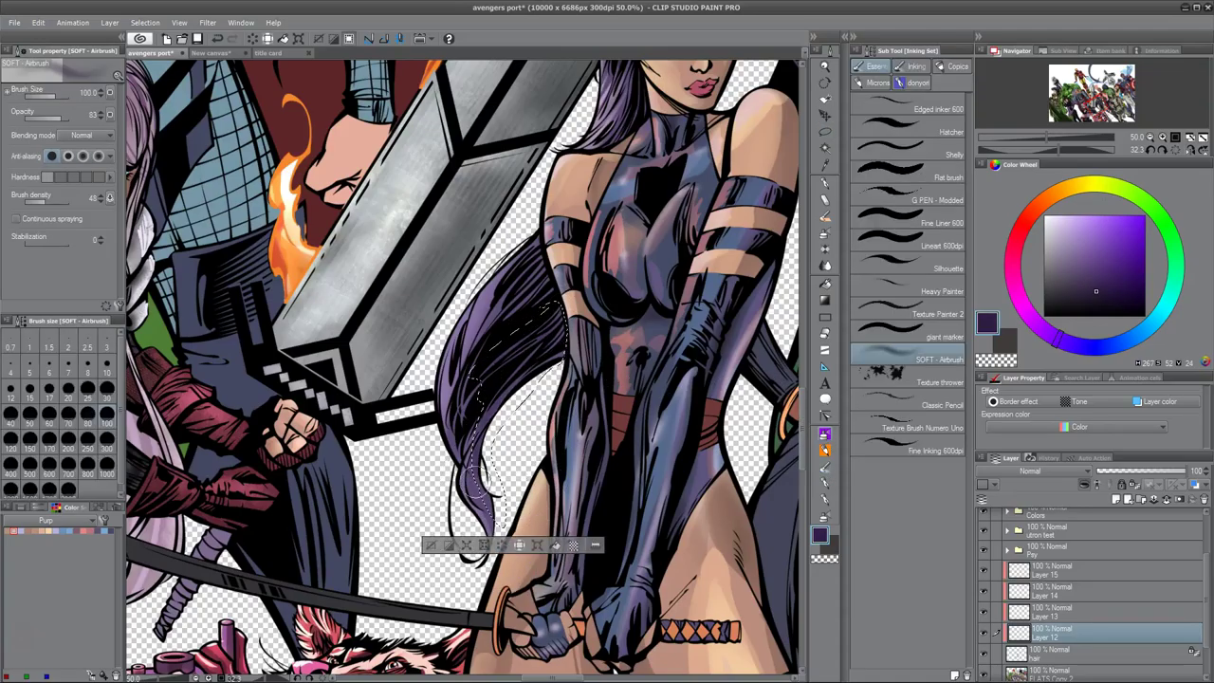
key("ctrl+d")
Step: Lasso strands on the upper part of the long lock and airbrush them in pale pinkish purple based on hue 311
left_click_drag(641, 250, 641, 359)
left_click(582, 376, "alt")
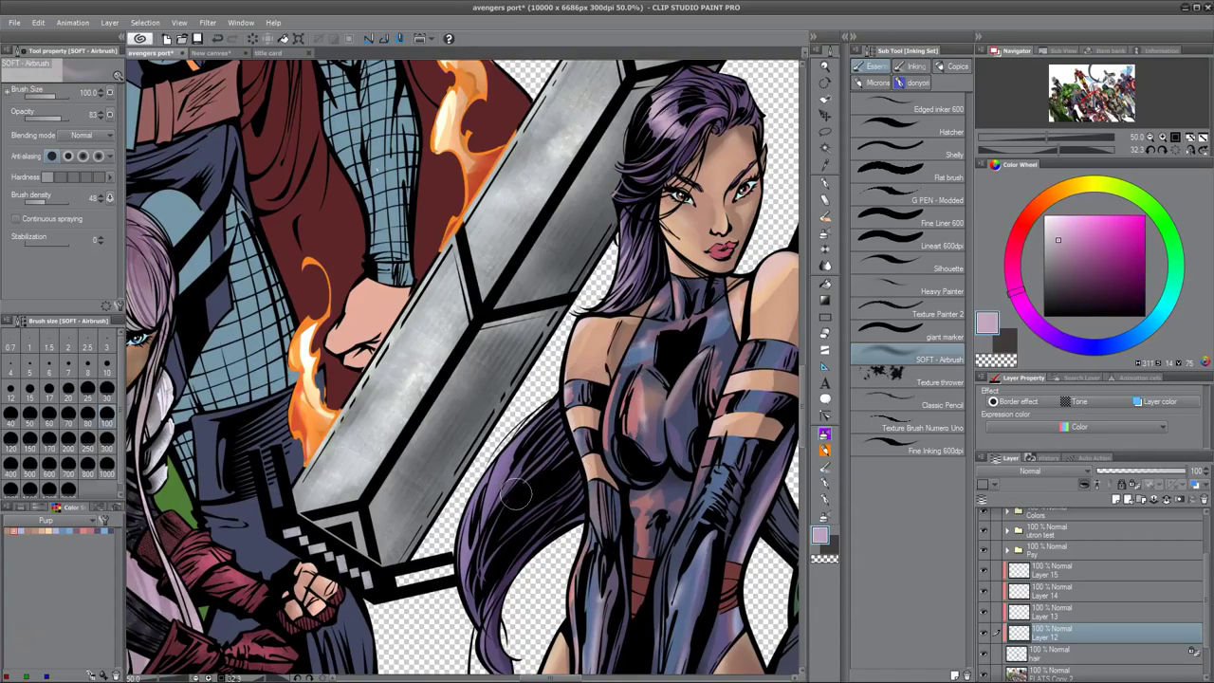
key("m")
mouse_move(526, 383)
left_mouse_down()
mouse_move(512, 399)
mouse_move(581, 291)
left_mouse_up()
key("b")
left_click(1058, 226)
key("ctrl+d")
Step: Lasso further strands along the middle of the long lock and airbrush them in pink (hue 319, saturation 32, value 86)
left_click(1076, 230)
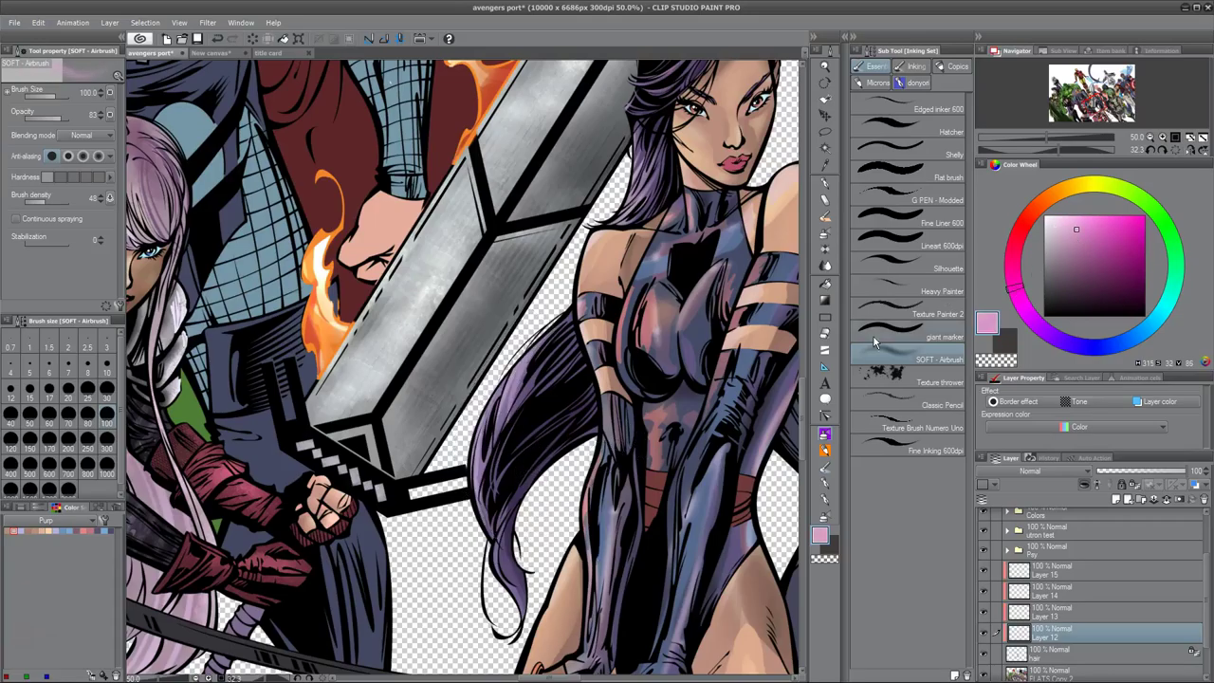
key("m")
mouse_move(560, 343)
left_mouse_down()
mouse_move(567, 351)
mouse_move(517, 406)
left_mouse_up()
mouse_move(491, 449)
left_mouse_down()
mouse_move(508, 526)
mouse_move(512, 418)
left_mouse_up()
key("b")
left_click_drag(560, 360, 527, 458)
key("ctrl+d")
Step: Lasso the remaining strands toward the long lock's tip and airbrush them with sampled hair colours, including dark purple (hue 268, saturation 41, value 34)
left_click_drag(546, 510, 521, 583)
left_click_drag(517, 446, 479, 393)
left_click(591, 405, "alt")
mouse_move(474, 439)
left_mouse_down()
mouse_move(532, 502)
mouse_move(494, 331)
mouse_move(439, 420)
mouse_move(448, 465)
left_mouse_up()
left_click(444, 417, "alt")
key("m")
key("b")
left_click_drag(540, 540, 607, 445)
key("ctrl+d")
Step: Select Layer 13 and set its blending mode to Color
scroll(513, 431, "down", 3)
scroll(514, 432, "up", 1)
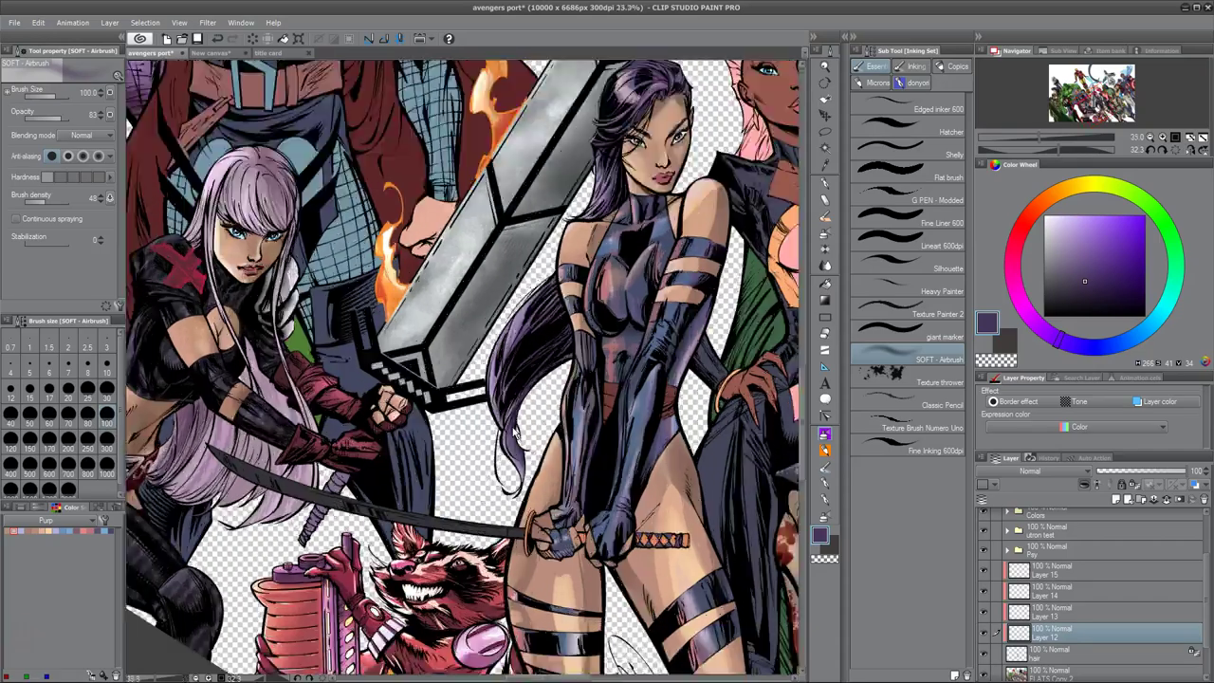
left_click(1080, 615)
left_click(1044, 470)
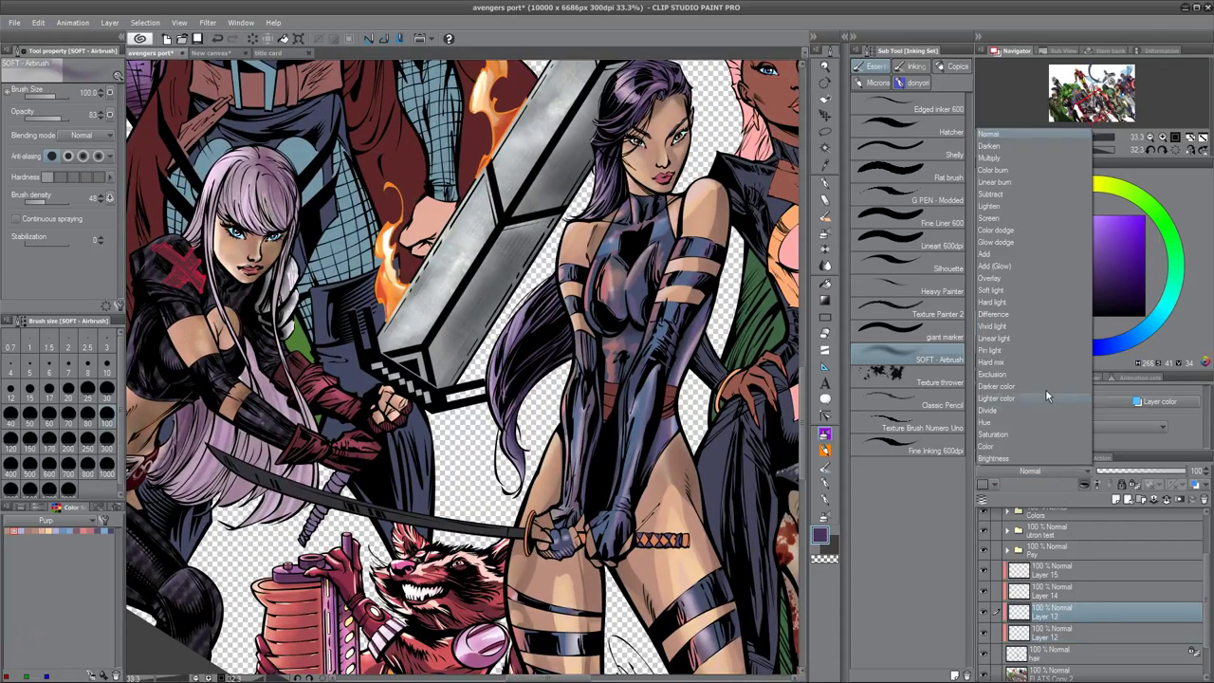
left_click(1064, 344)
Step: Airbrush saturated purple (hue 274, value 43) and magenta (hue 321, saturation 77, value 73) over the head hair and long lock at size 100
scroll(569, 476, "up", 2)
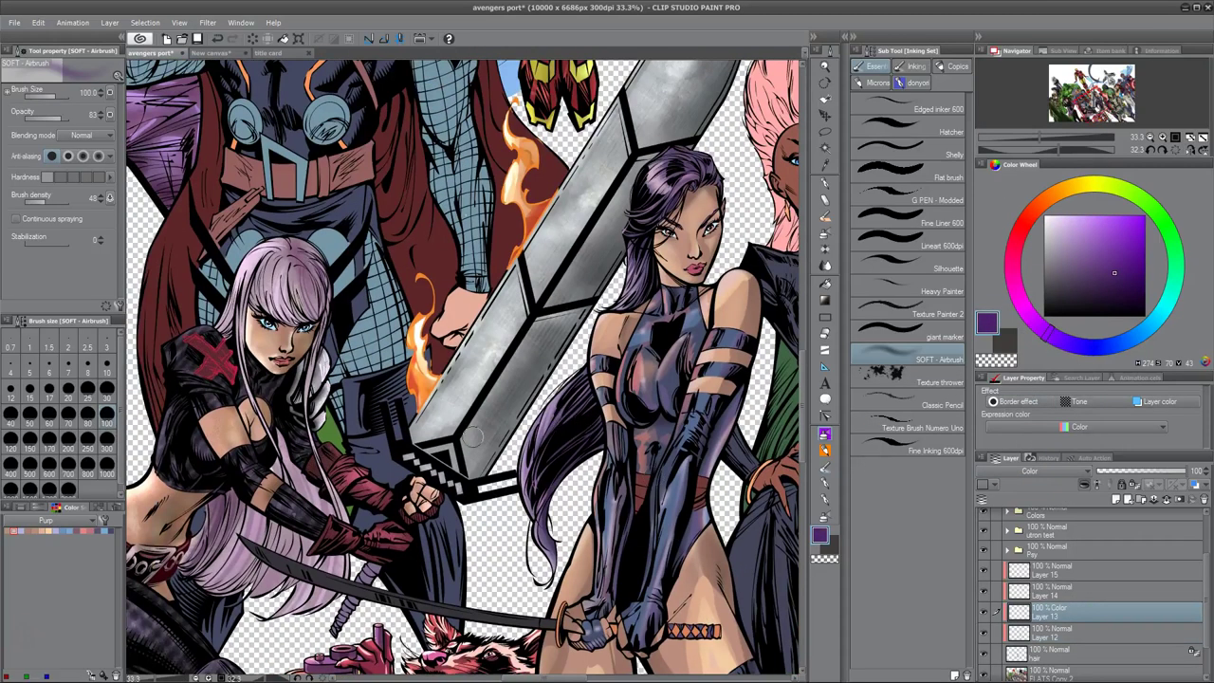
mouse_move(531, 598)
left_mouse_down()
mouse_move(578, 526)
mouse_move(617, 512)
mouse_move(622, 304)
left_mouse_up()
left_click(762, 332, "alt")
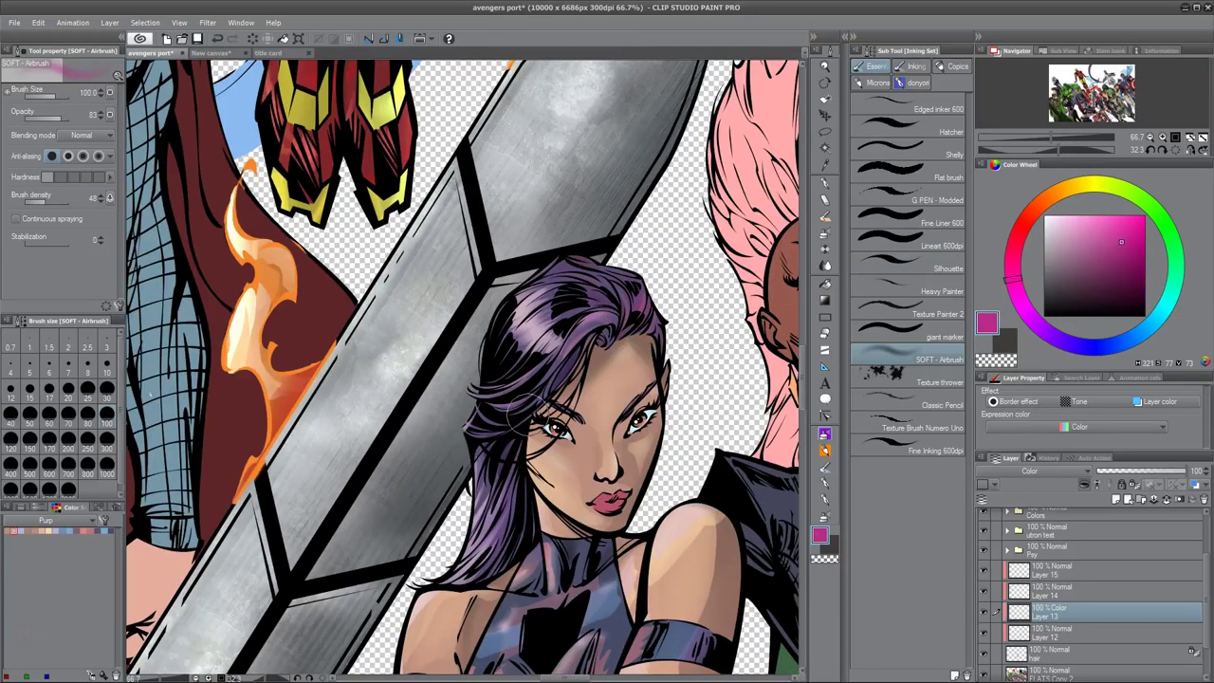
left_click_drag(502, 304, 552, 327)
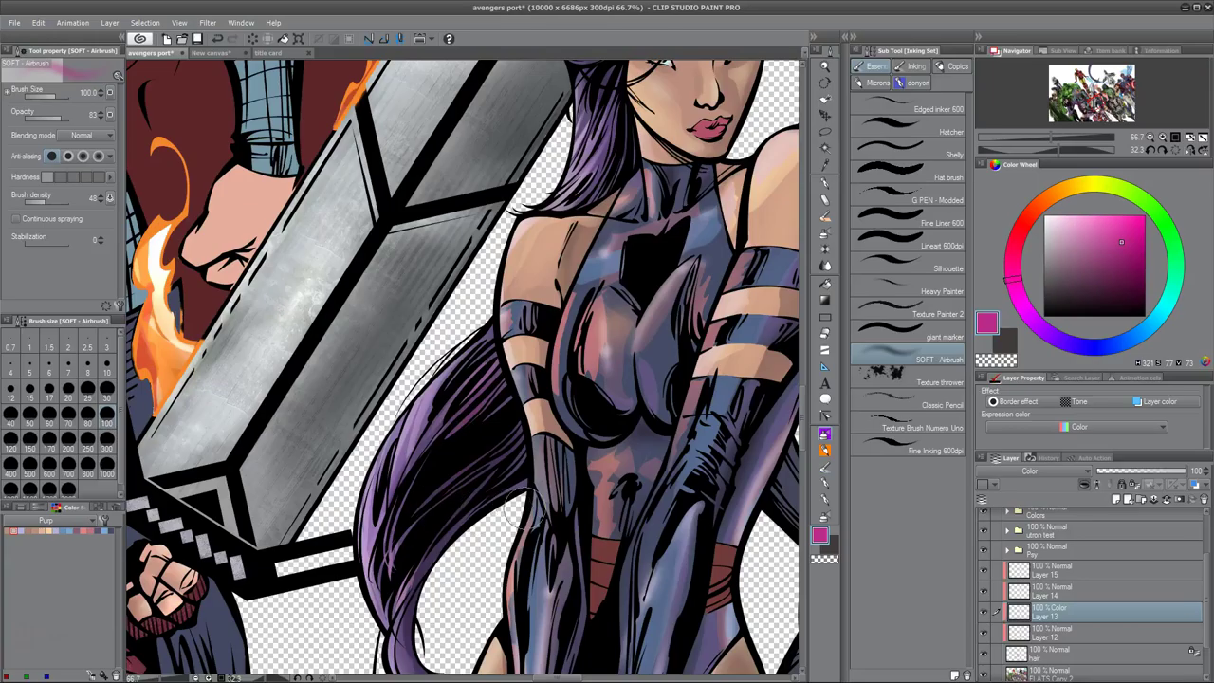
Step: Tint the hair with crimson pink (hue 341, saturation 77, value 73), adding bright magenta accents (value 91) with the airbrush at size 40
mouse_move(495, 468)
left_mouse_down()
mouse_move(477, 509)
mouse_move(575, 593)
mouse_move(641, 501)
left_mouse_up()
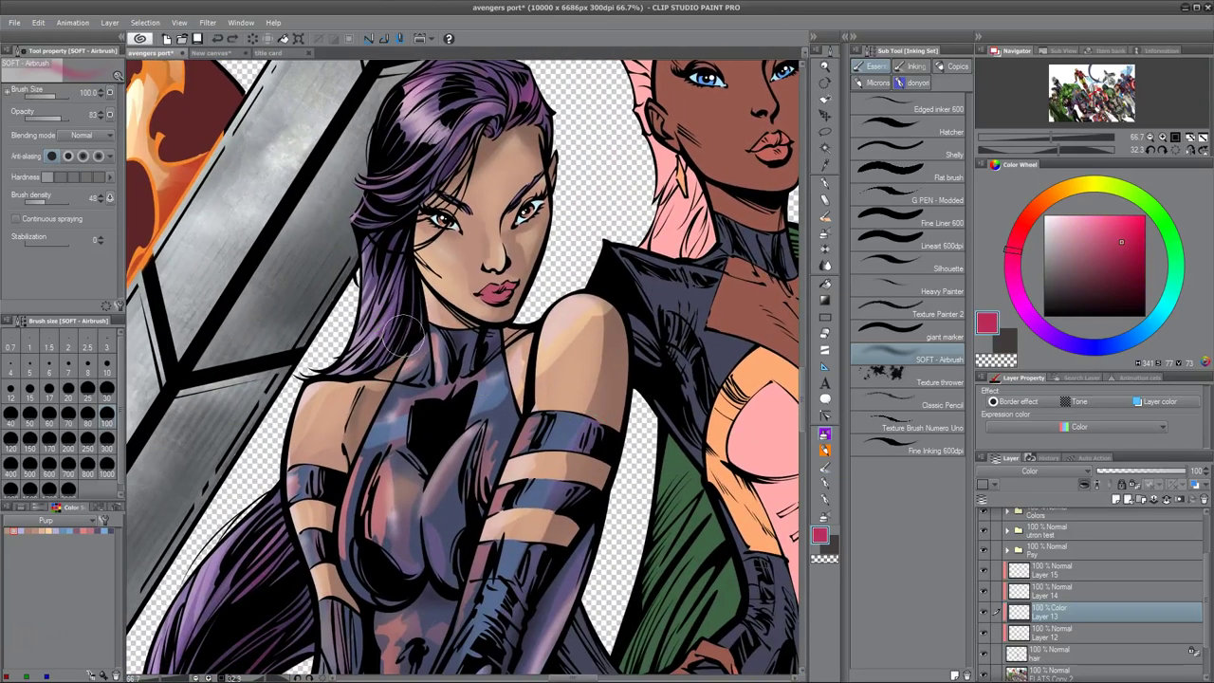
left_click_drag(588, 318, 595, 502)
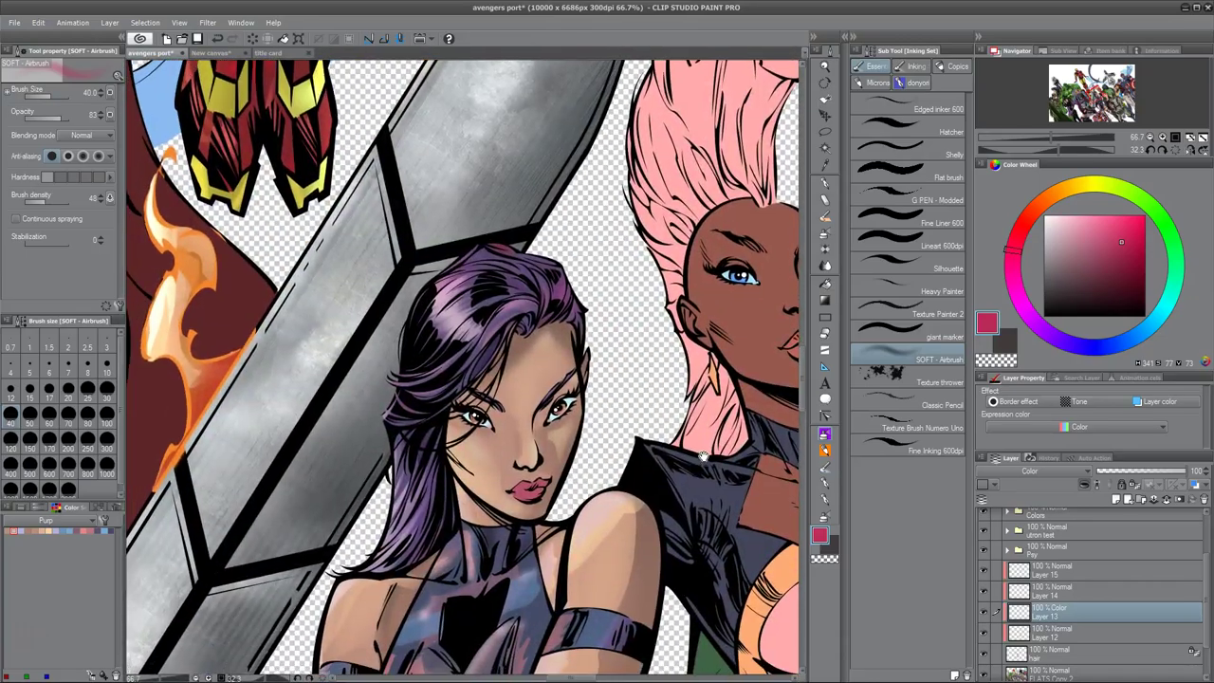
left_click(1117, 228)
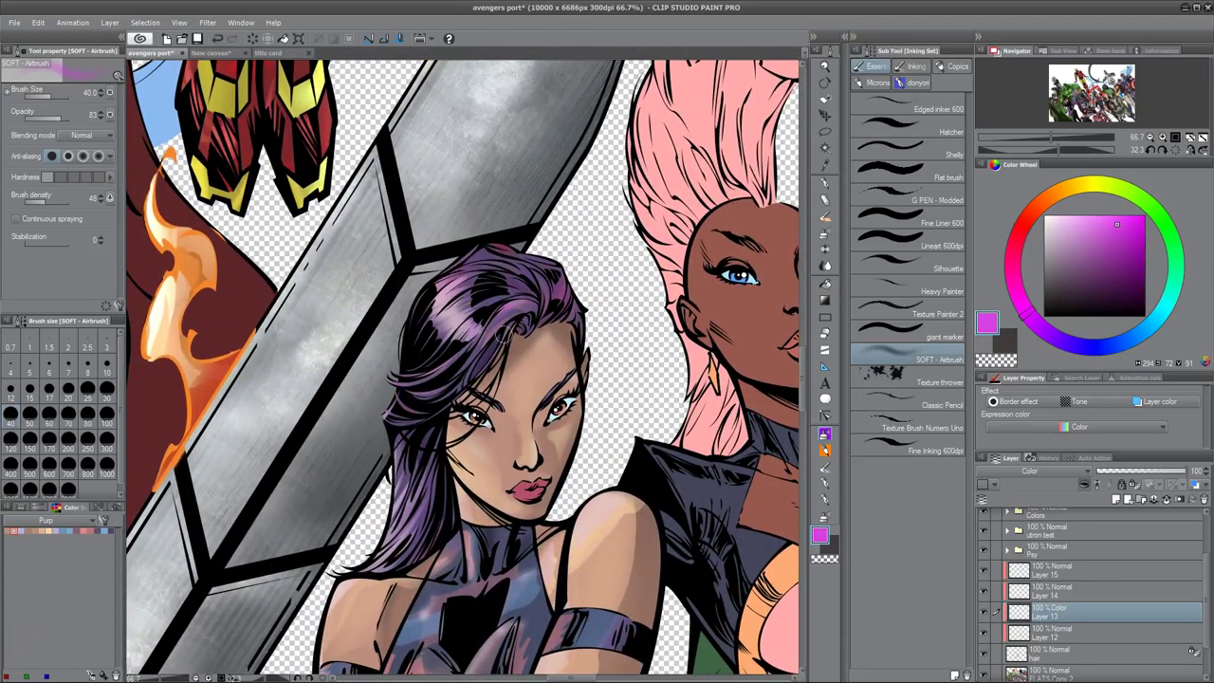
left_click_drag(474, 344, 592, 38)
left_click_drag(302, 566, 330, 471)
Step: Collapse the Psy folder and auto-select the grey katana blade on the FLATS Copy 2 layer
scroll(420, 588, "down", 3)
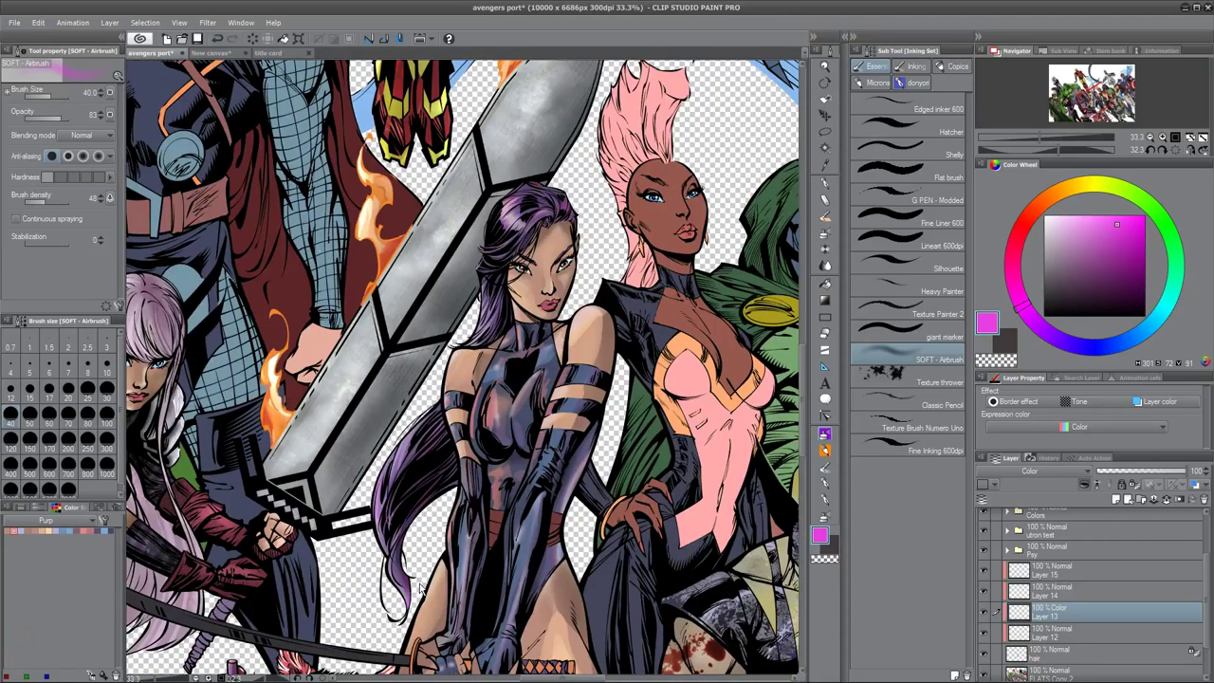
left_click_drag(421, 588, 637, 270)
scroll(637, 270, "up", 3)
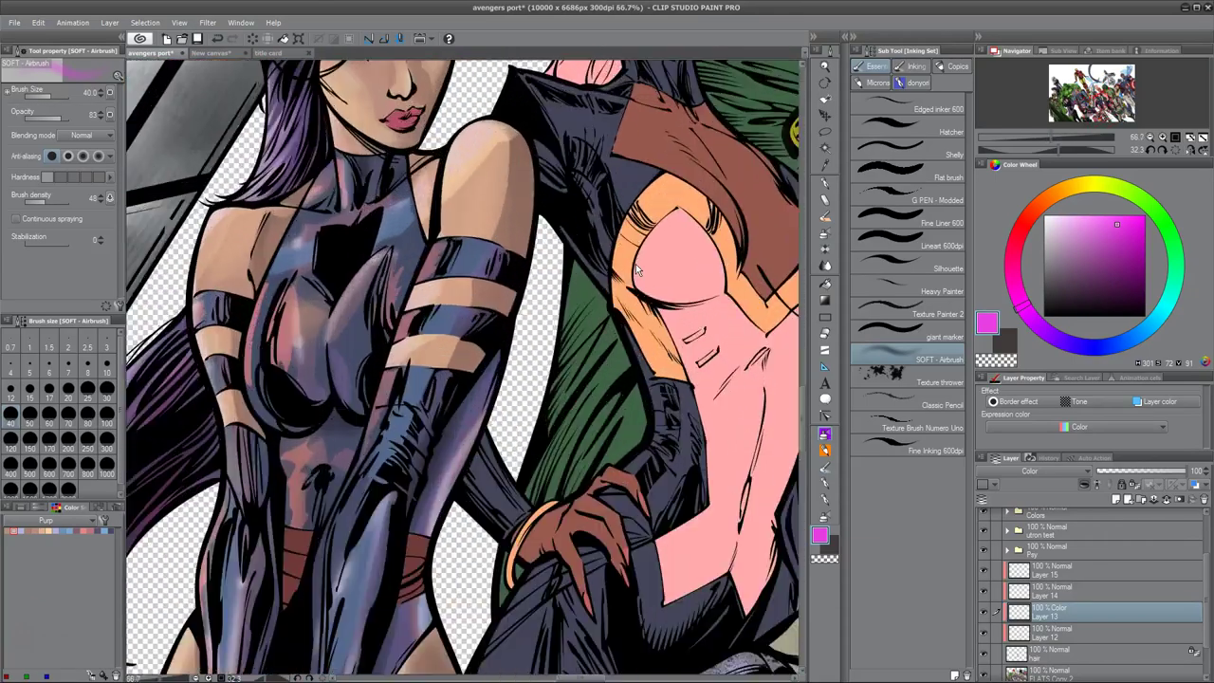
key("w")
scroll(1081, 597, "down", 1)
left_click(1079, 594)
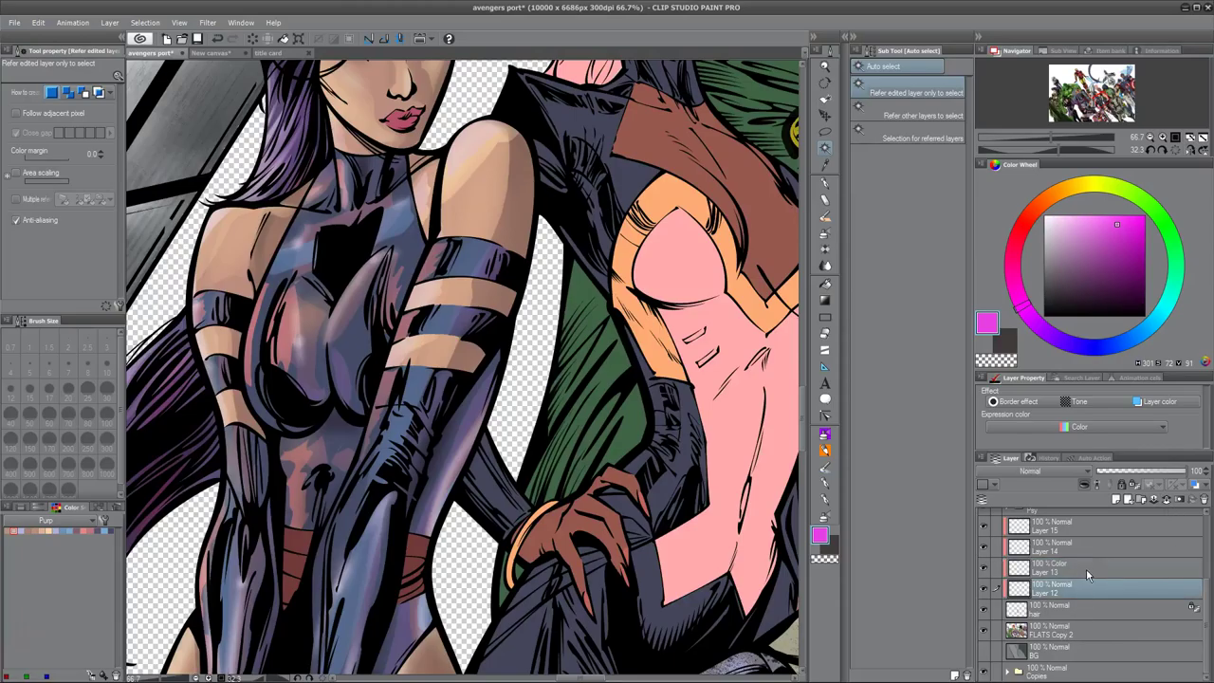
left_click(1007, 512)
left_click(1052, 630)
left_click_drag(459, 597, 612, 531)
left_click(612, 531)
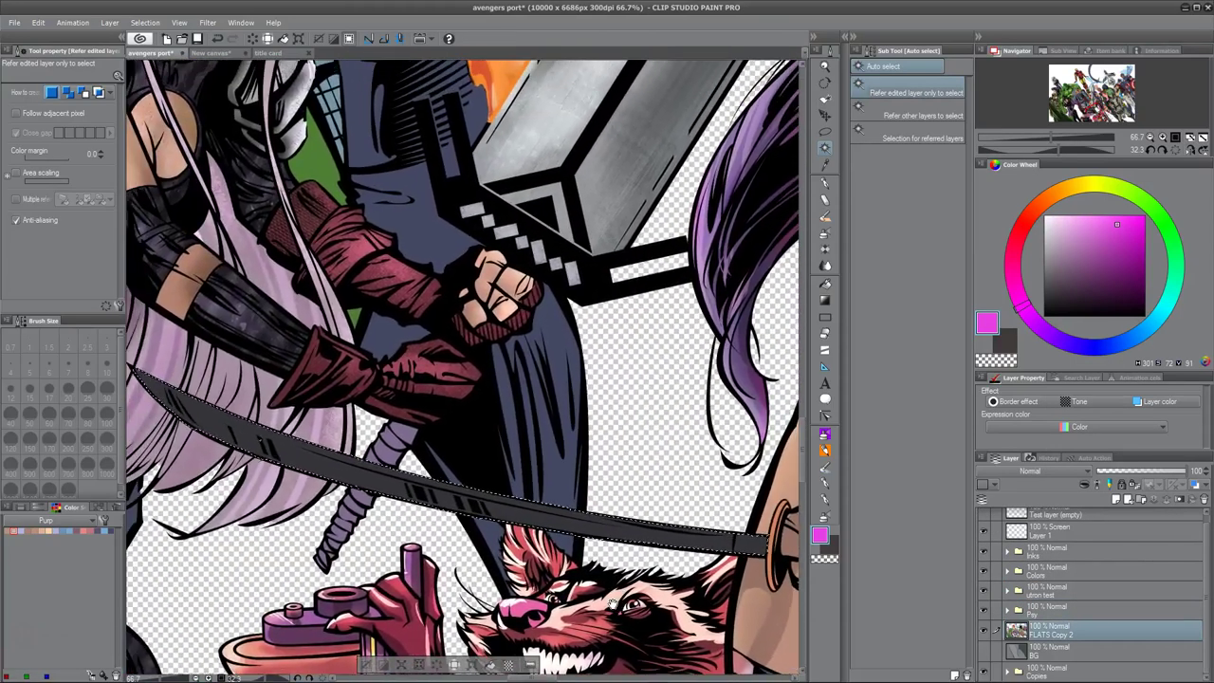
Step: Copy the selected katana blade onto its own layer, lock its transparent pixels and choose slate blue (hue 205, saturation 27, value 29)
left_click_drag(614, 606, 360, 554)
left_click(1140, 332)
left_click(1066, 285)
mouse_move(190, 379)
left_mouse_down()
mouse_move(379, 266)
mouse_move(477, 356)
mouse_move(434, 371)
left_mouse_up()
scroll(517, 498, "down", 1)
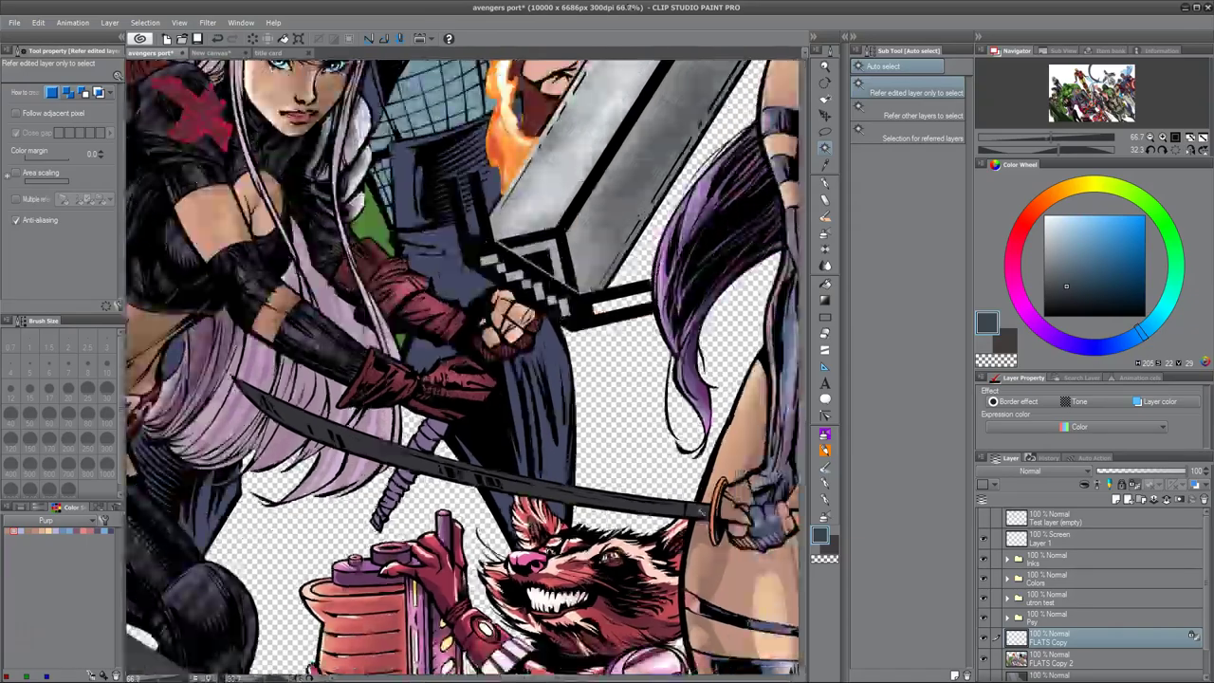
Step: Lasso one lengthwise half of the blade and airbrush slate blue and light blue (hue 197, saturation 27, value 87) along it at size 100
key("m")
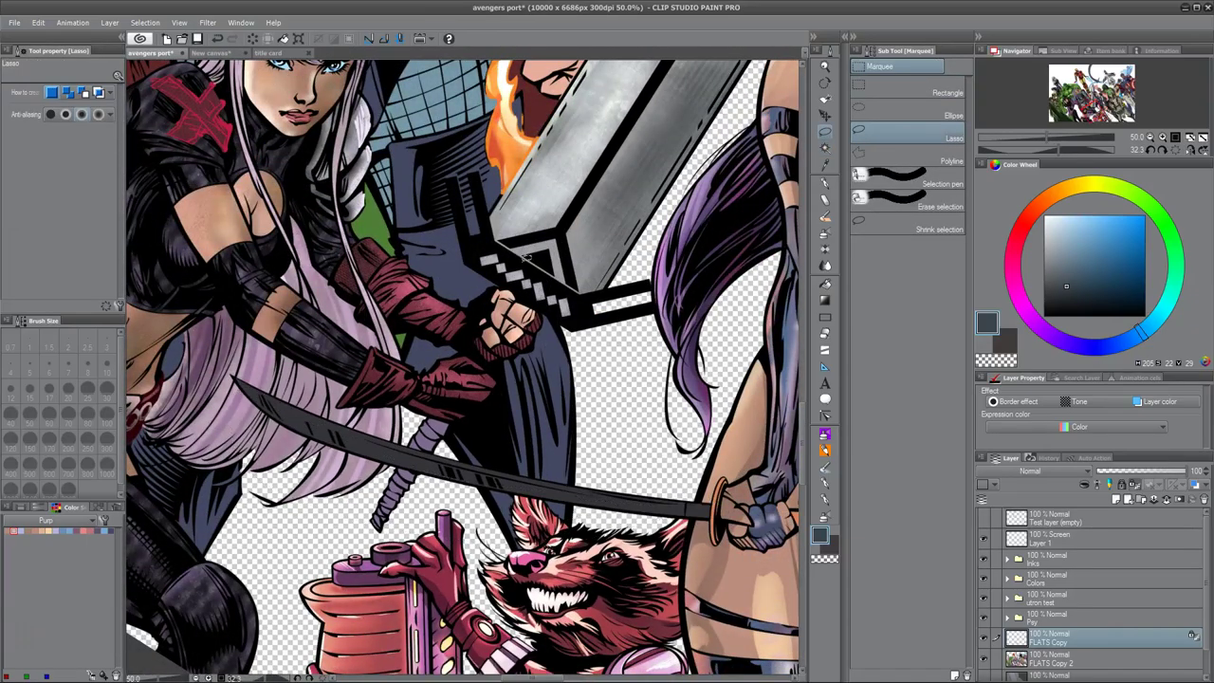
left_click_drag(569, 474, 379, 284)
left_click_drag(358, 622, 284, 418)
key("b")
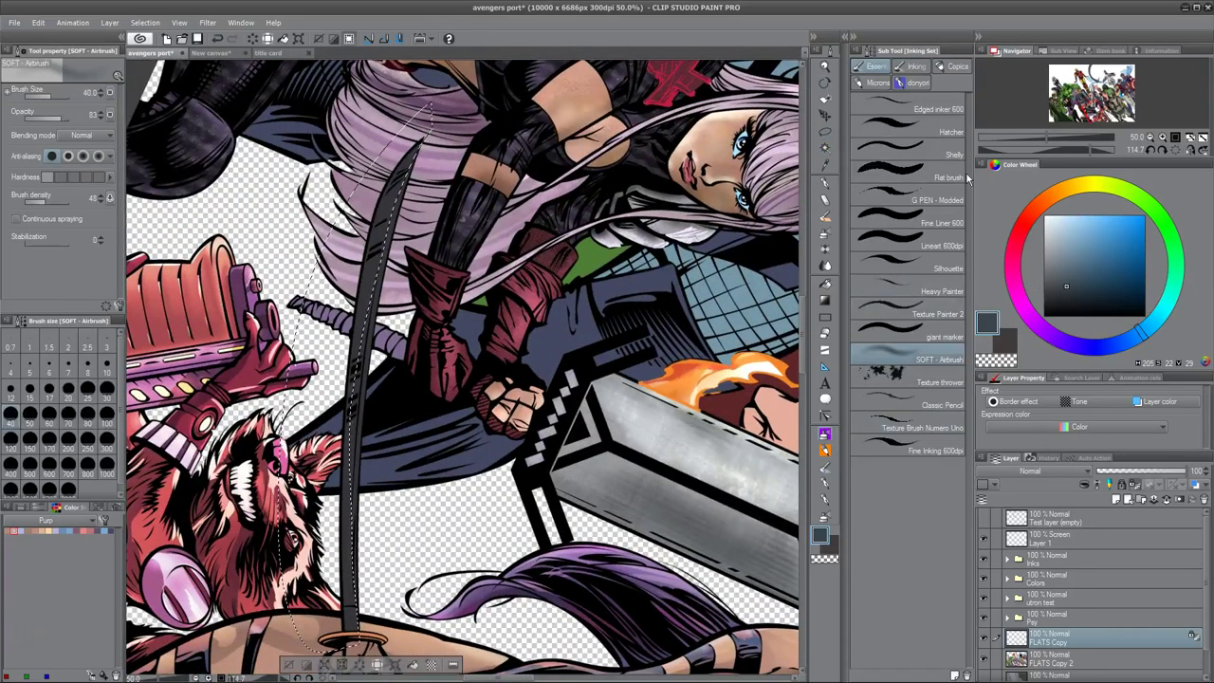
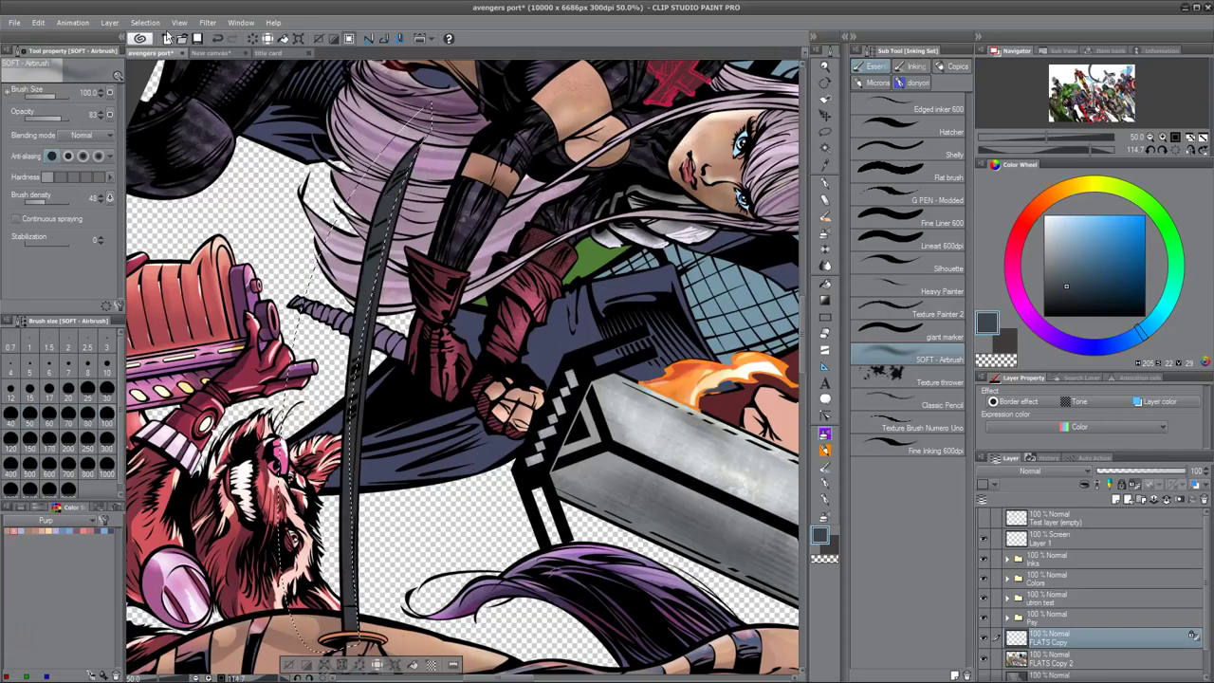
left_click(773, 401, "alt")
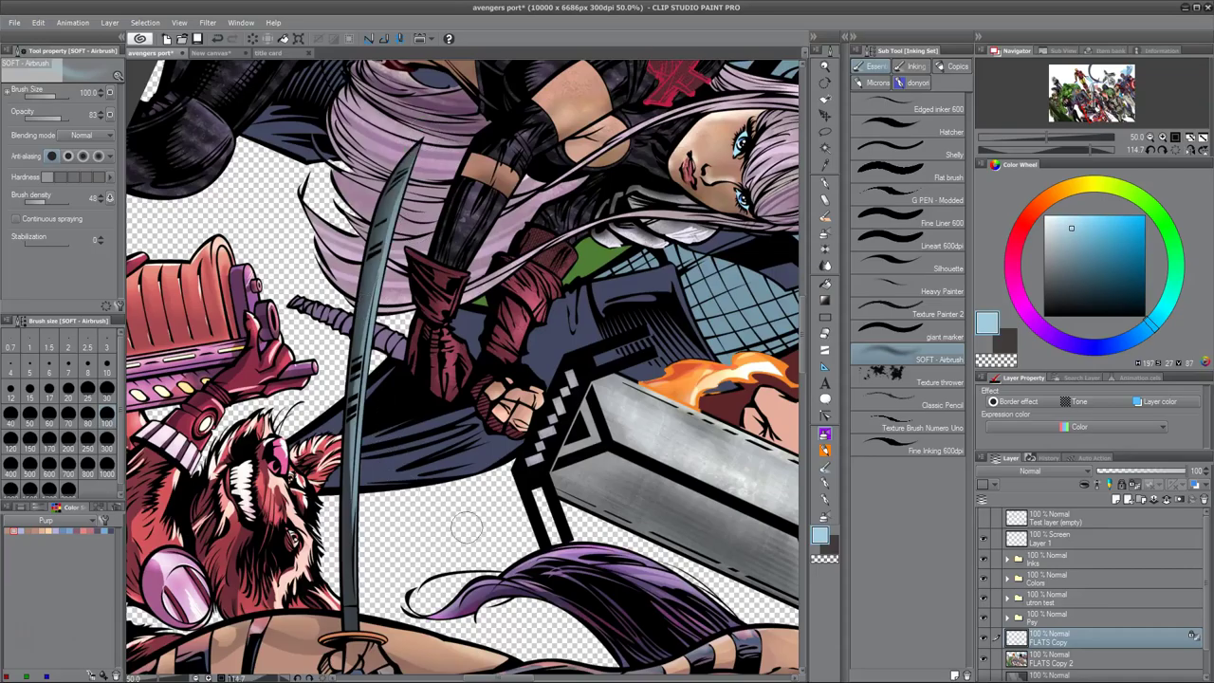
left_click_drag(466, 509, 524, 531)
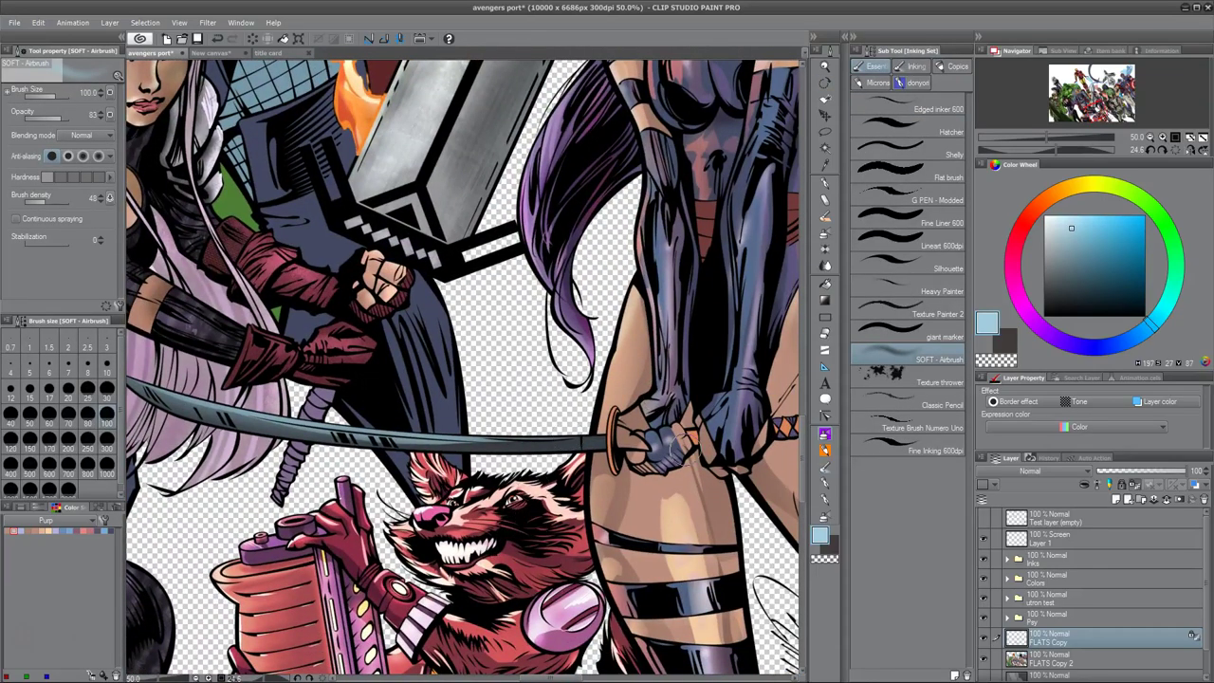
Step: Blend the blade's metallic shading using the Smooth Painter at size 60
left_click(825, 266)
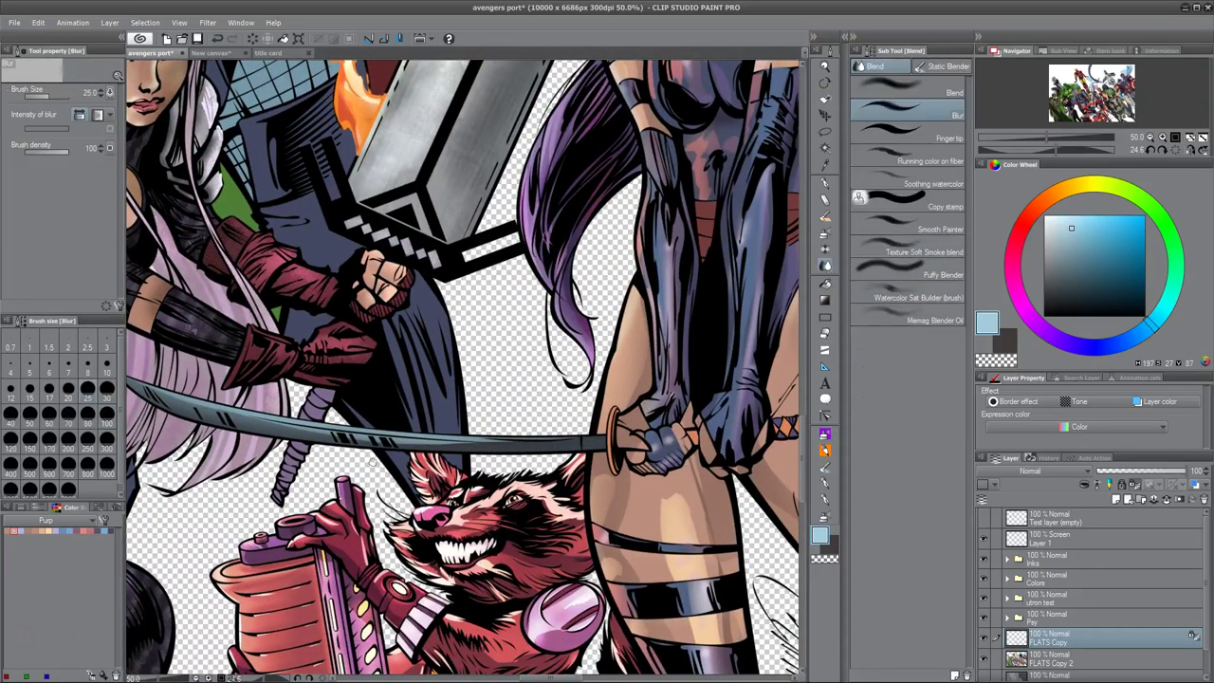
left_click(942, 225)
left_click_drag(659, 420, 740, 462)
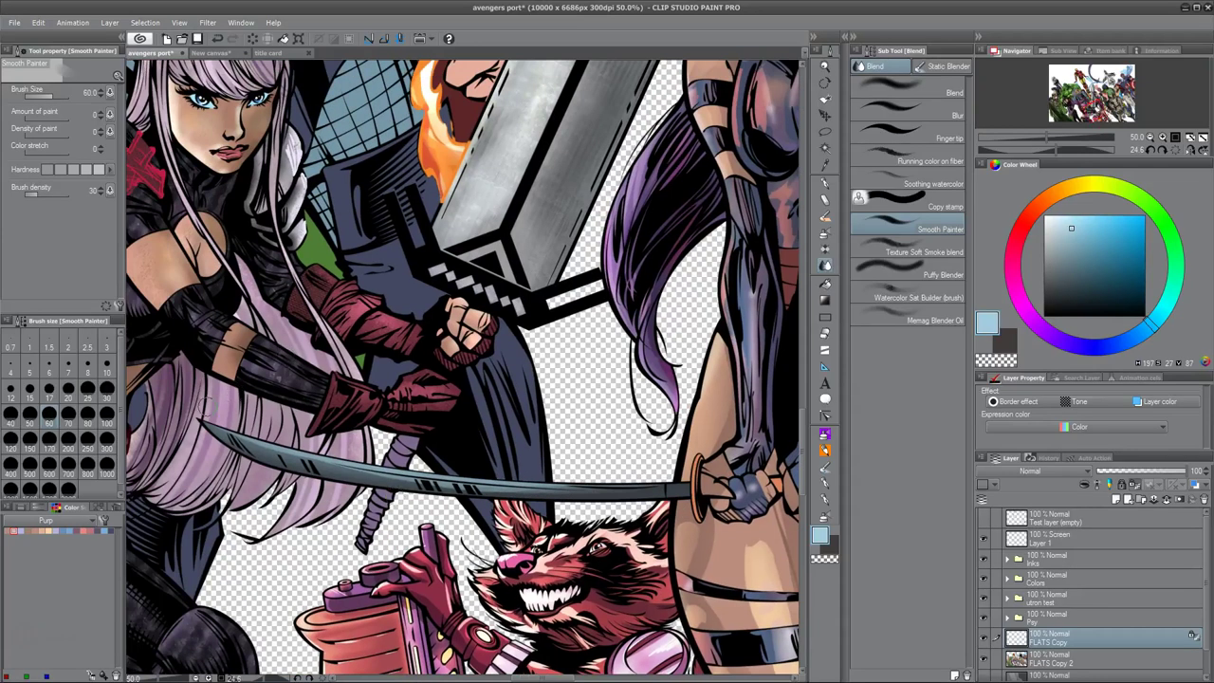
Step: Airbrush pale blue (hue 210, saturation 17, value 94) and dark navy (saturation 42, value 20) accents along the blade at size 50
left_click(1140, 346)
left_click(826, 467)
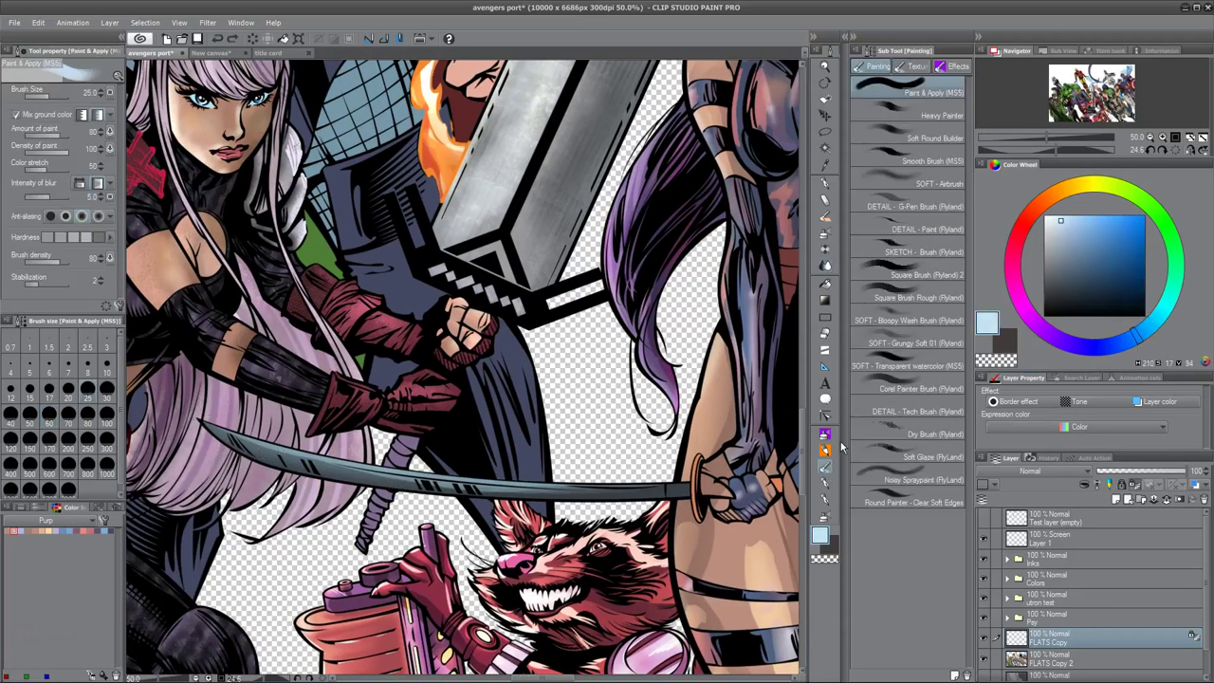
key("b")
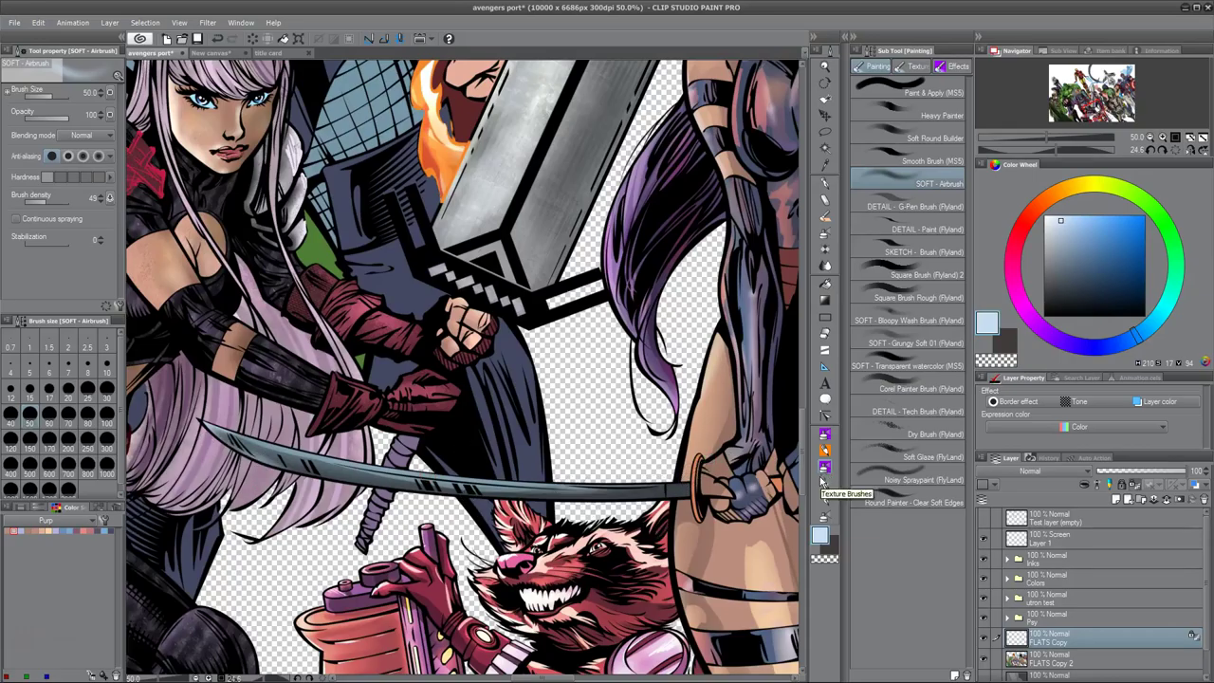
left_click(1089, 298)
left_click_drag(636, 634, 608, 553)
Step: On the Clipped SFX layer in the Inks folder, airbrush pale blue (hue 204, saturation 17, value 96) over the blade's ink lines at size 200
left_click(1007, 559)
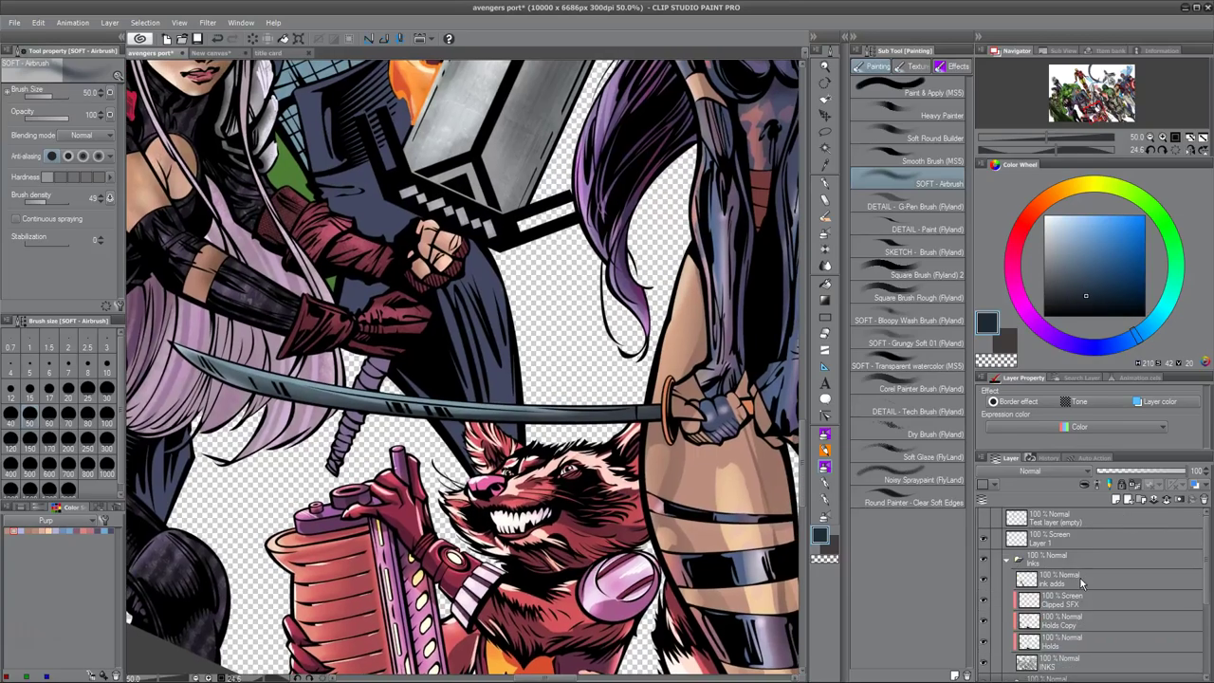
left_click(1081, 601)
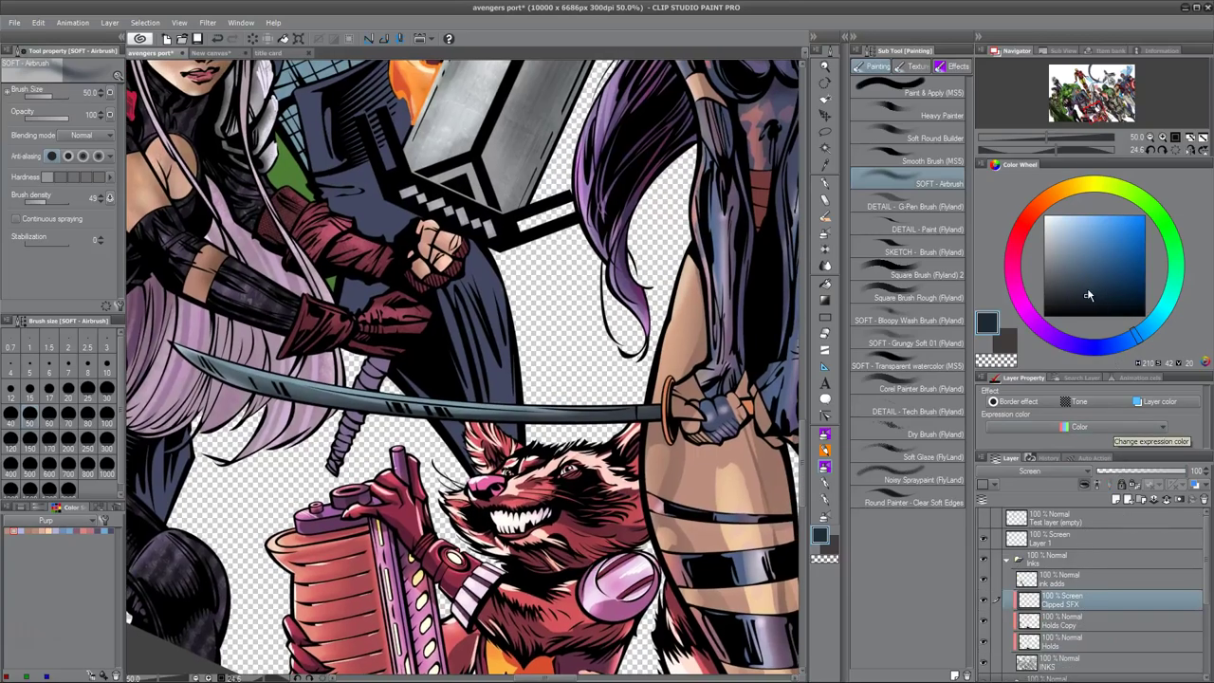
key("ctrl+z")
key("]")
key("]")
key("]")
key("]")
key("]")
key("]")
key("]")
key("]")
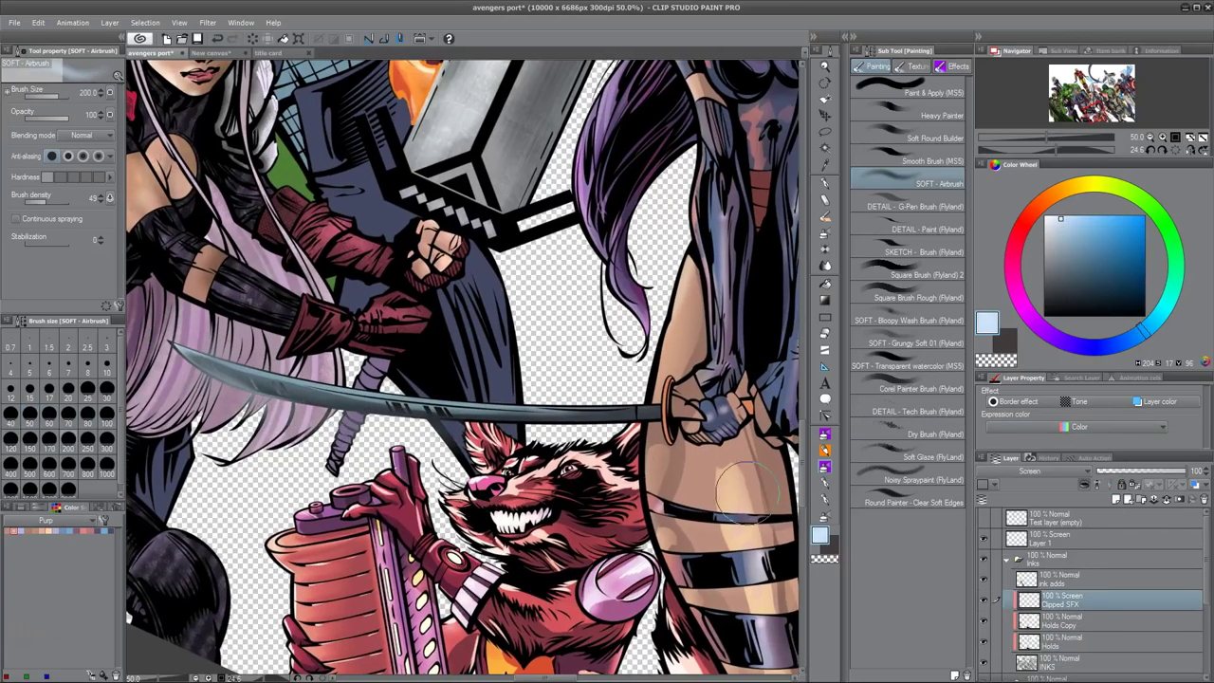
left_click_drag(702, 502, 716, 486)
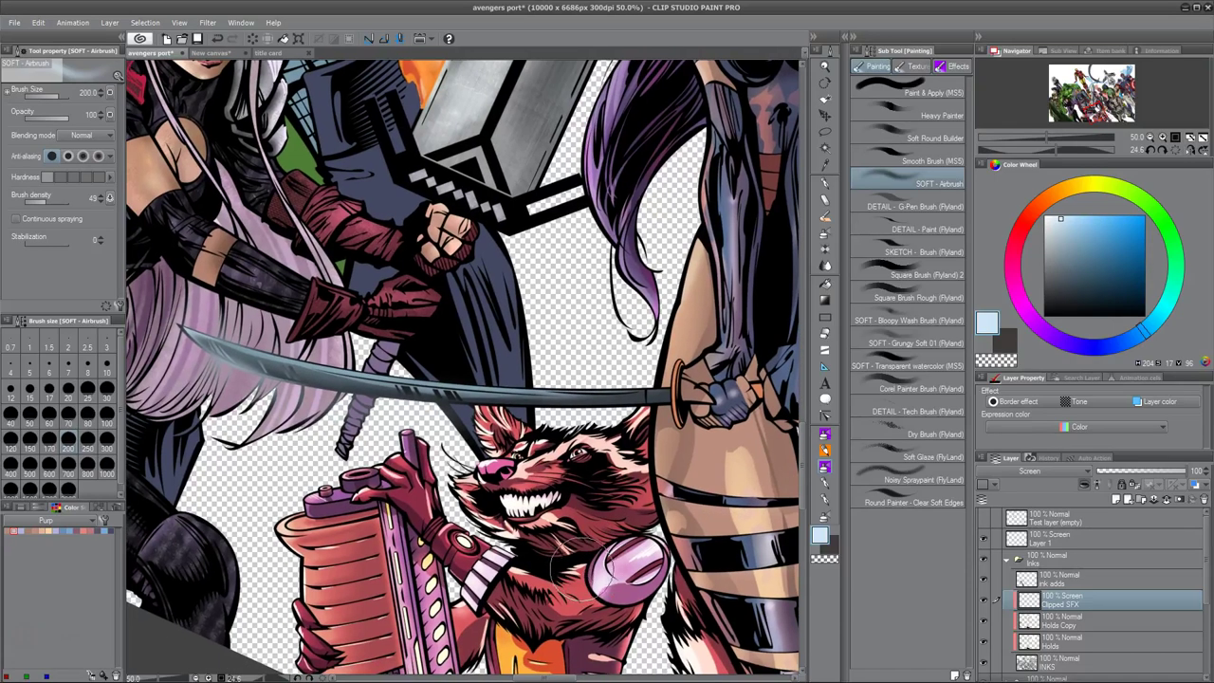
Step: Add a Screen layer above ink adds and airbrush a magenta glow (hue 309, saturation 67, value 66) around the blade at sizes 200 and 80
left_click(1084, 581)
key("ctrl+shift+n")
left_click(216, 327, "alt")
left_click_drag(190, 332, 409, 413)
left_click(190, 327, "alt")
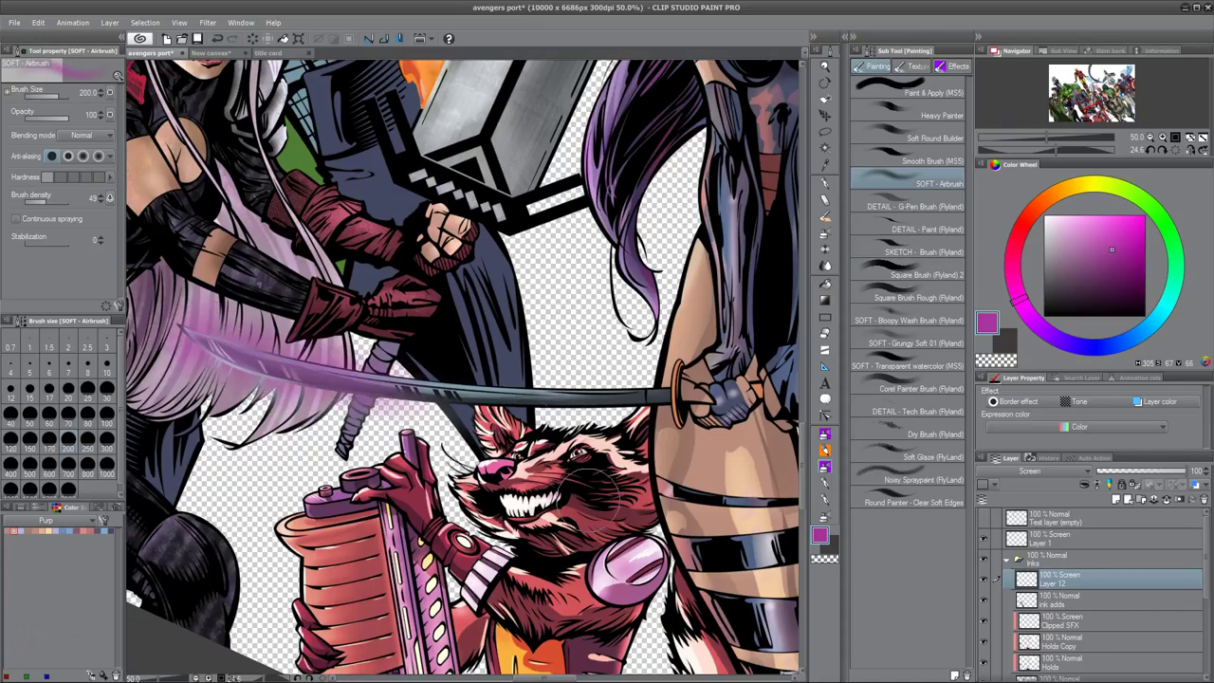
key("[")
key("[")
key("[")
key("[")
key("[")
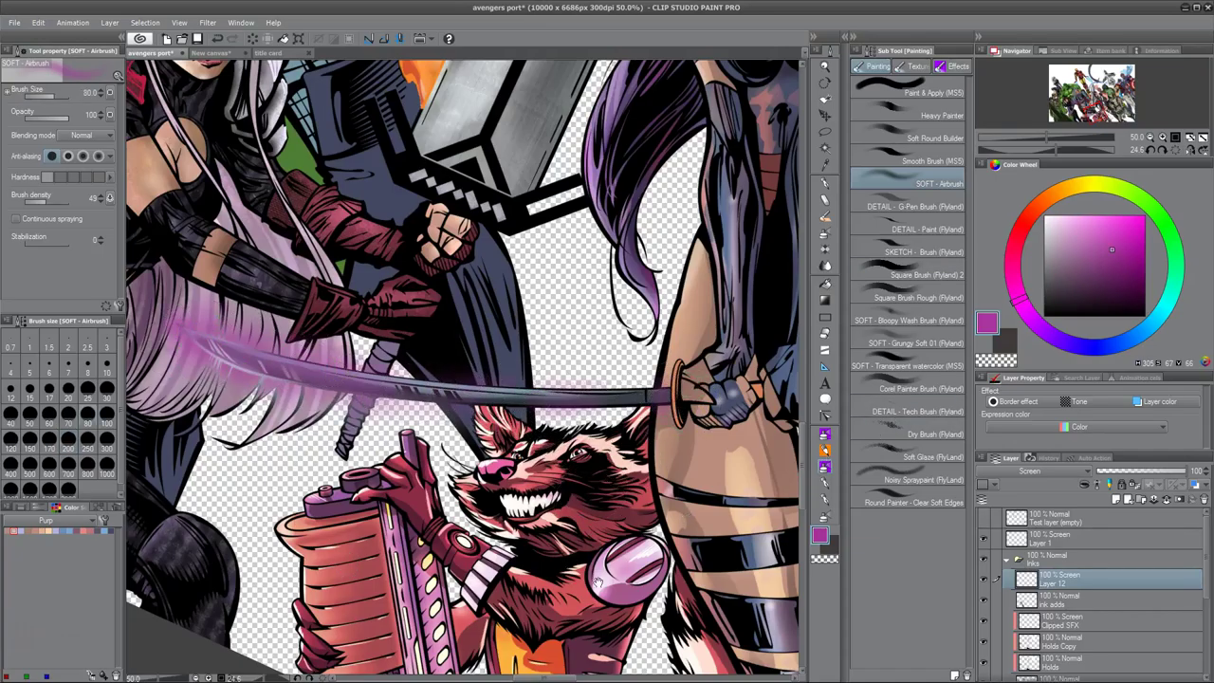
Step: Brighten the blade's glow with muted violet (hue 289, saturation 26, value 61) using the airbrush at size 80
scroll(597, 581, "down", 5)
scroll(597, 580, "up", 5)
left_click(1086, 270)
left_click(1069, 254)
left_click_drag(775, 366, 680, 432)
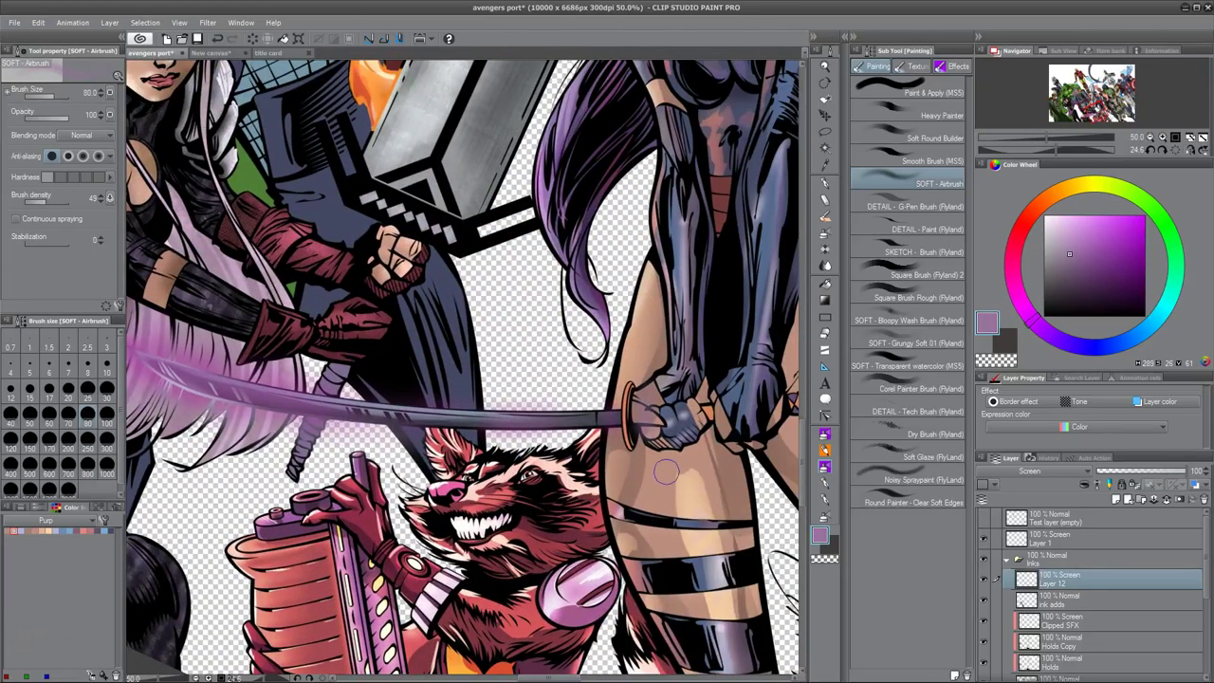
Step: Airbrush a broad purple glow (hue 289, saturation 61, value 61) over the hands gripping the hilt at size 600
key("]")
key("]")
key("]")
key("]")
key("]")
key("]")
key("]")
key("]")
key("]")
key("]")
left_click(683, 380, "alt")
left_click_drag(683, 379, 664, 445)
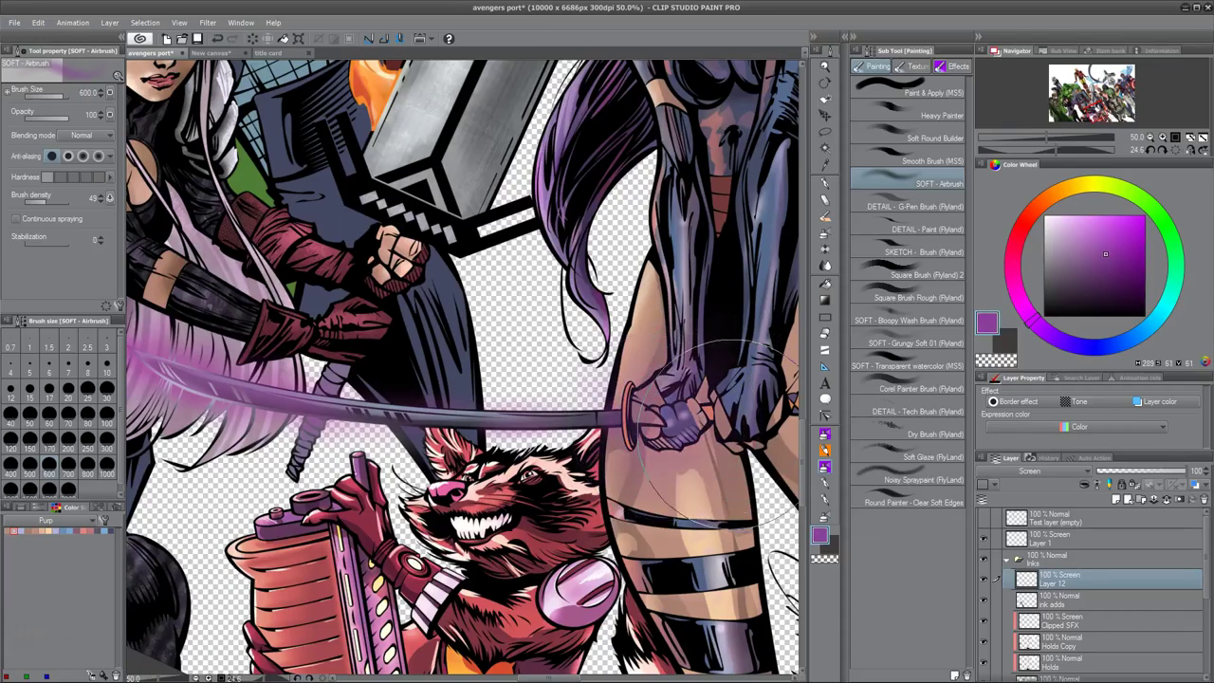
left_click_drag(723, 528, 642, 509)
Step: Rename the glow layer as "psy REDO GARBO"
scroll(586, 510, "up", 3)
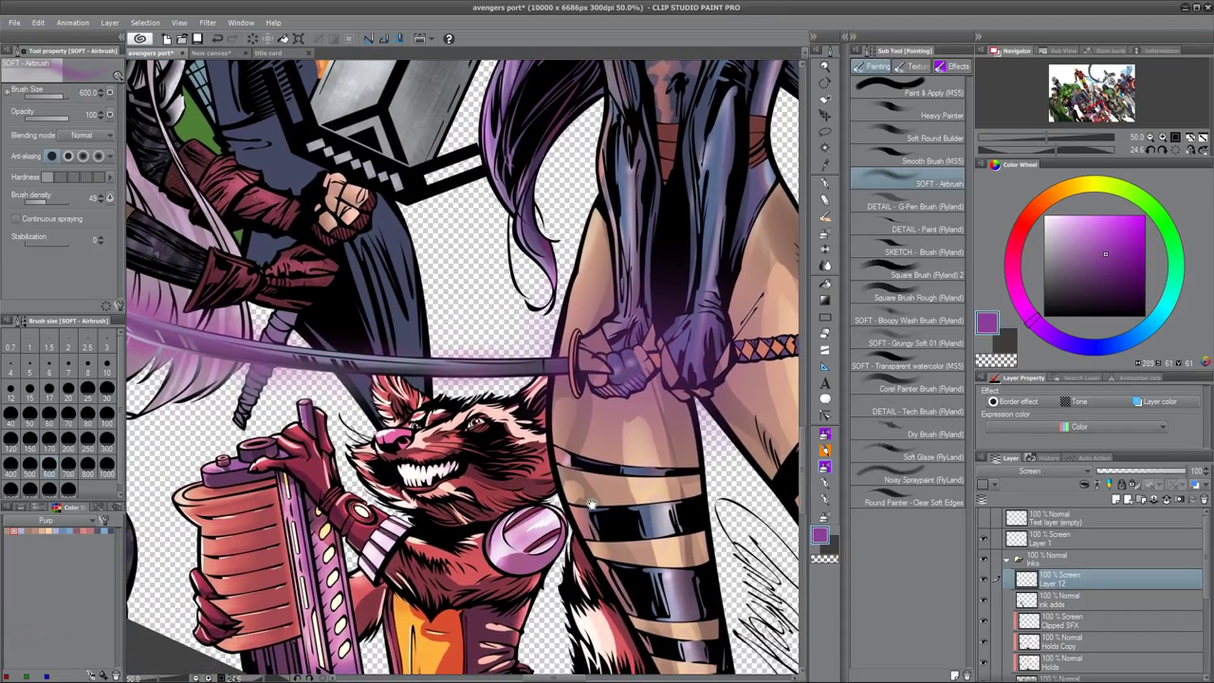
scroll(591, 508, "down", 3)
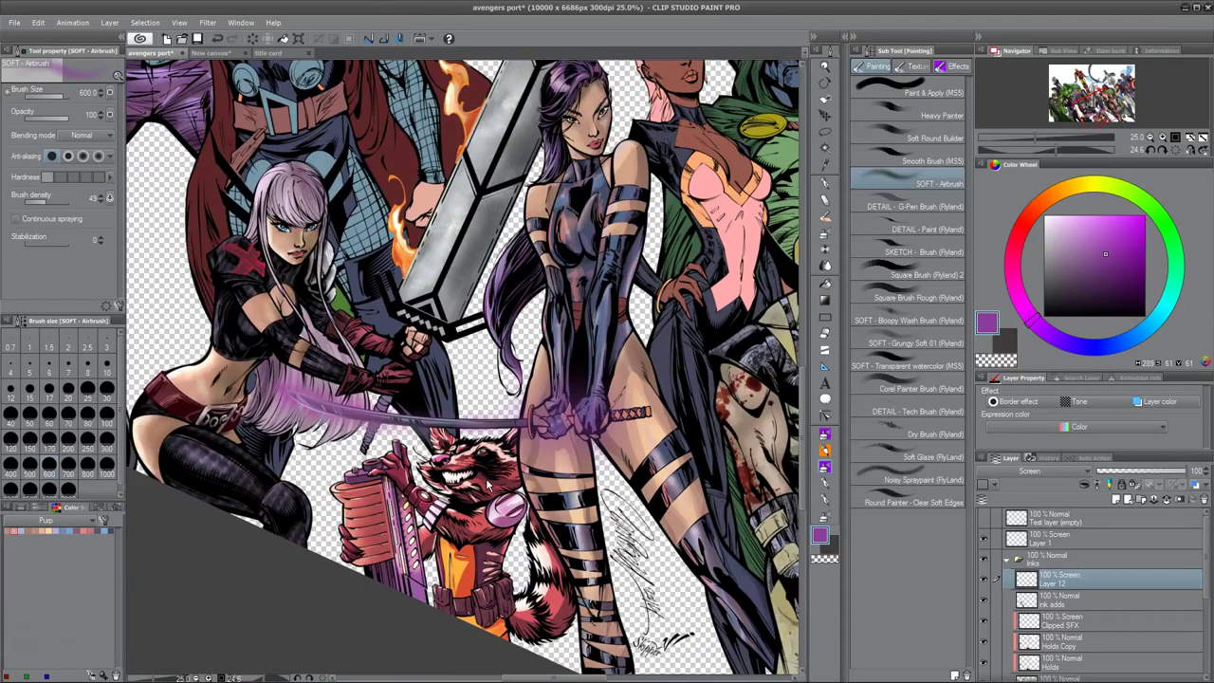
scroll(465, 370, "down", 4)
scroll(451, 481, "up", 4)
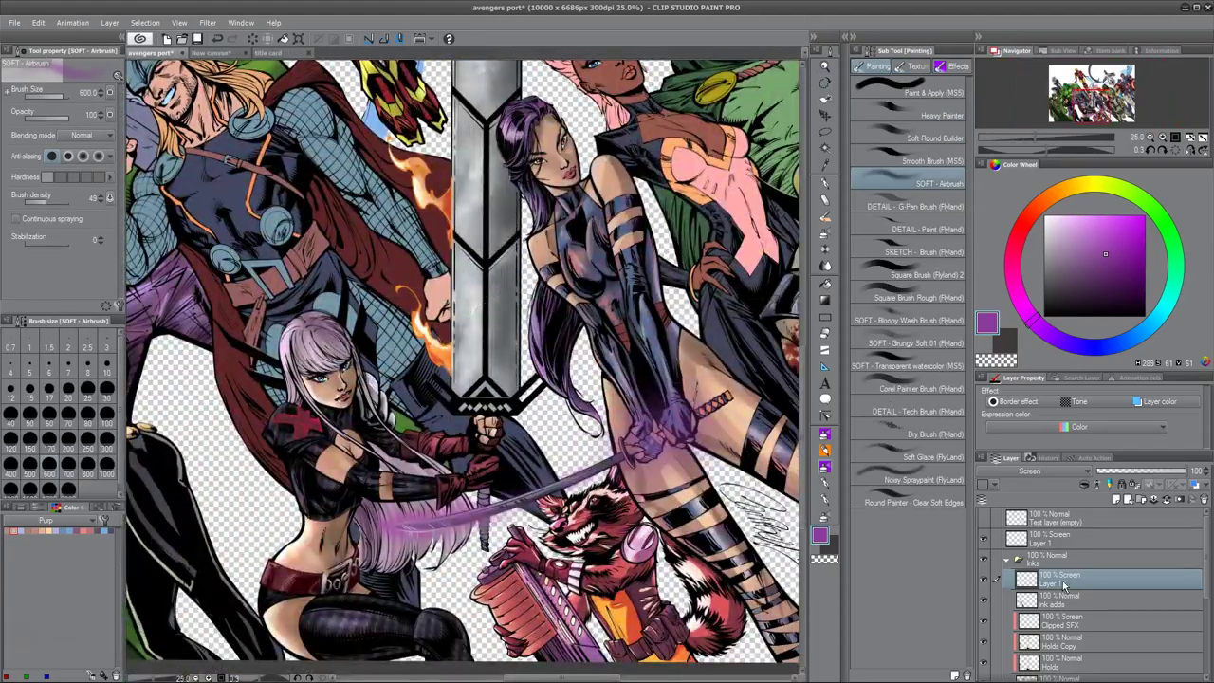
double_click(1060, 580)
type("psy REDO GARBO")
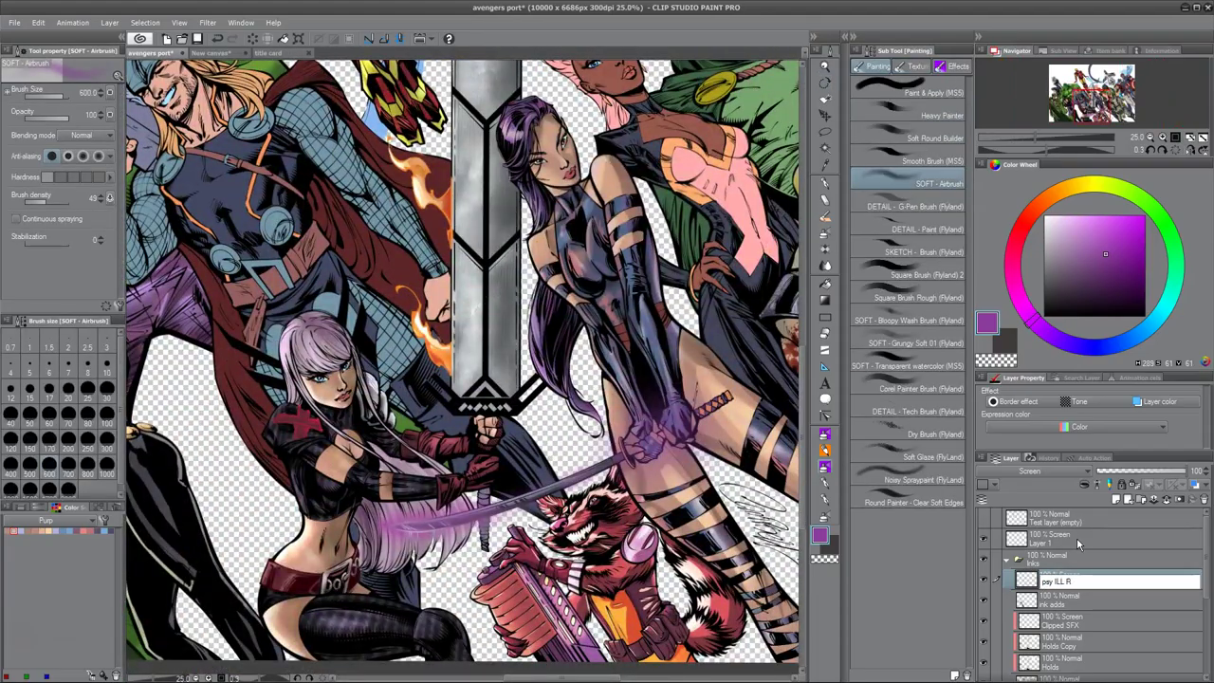
key("Return")
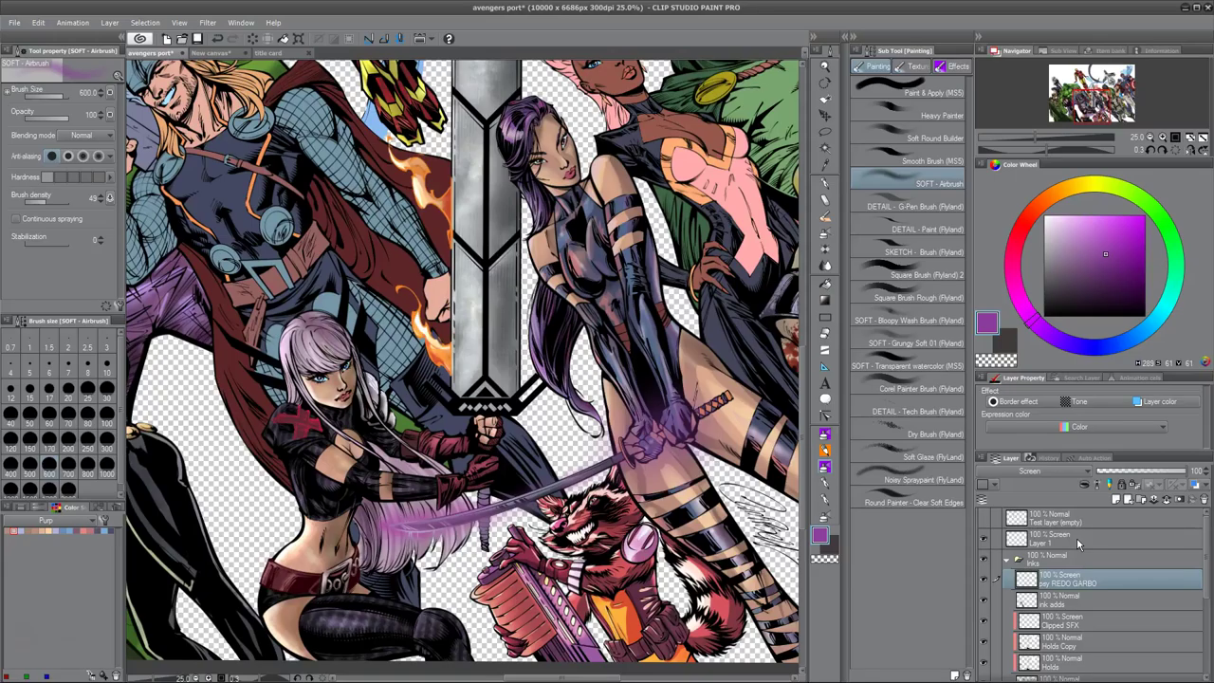
Step: Auto-select the katana handle's colour on FLATS Copy 2, copy it onto its own layer with transparency locked, and clear the selection
scroll(560, 515, "up", 2)
scroll(560, 515, "up", 4)
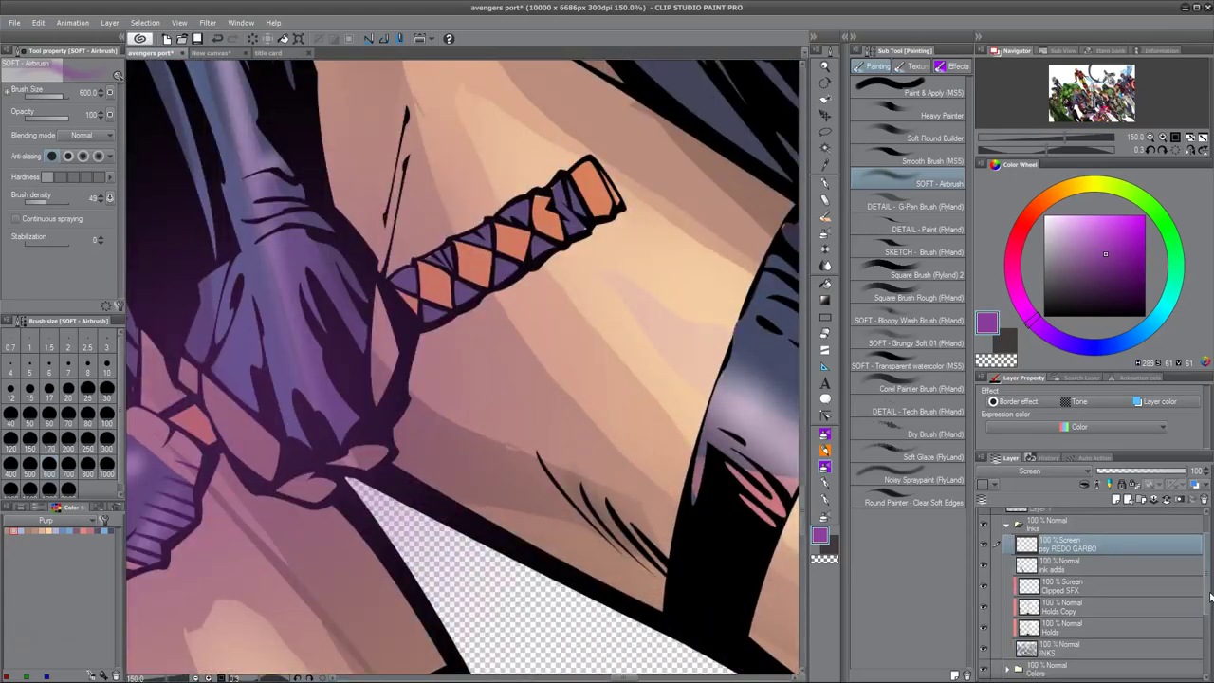
scroll(1091, 588, "down", 3)
left_click(1053, 633)
key("w")
left_click(556, 229)
key("b")
key("ctrl+d")
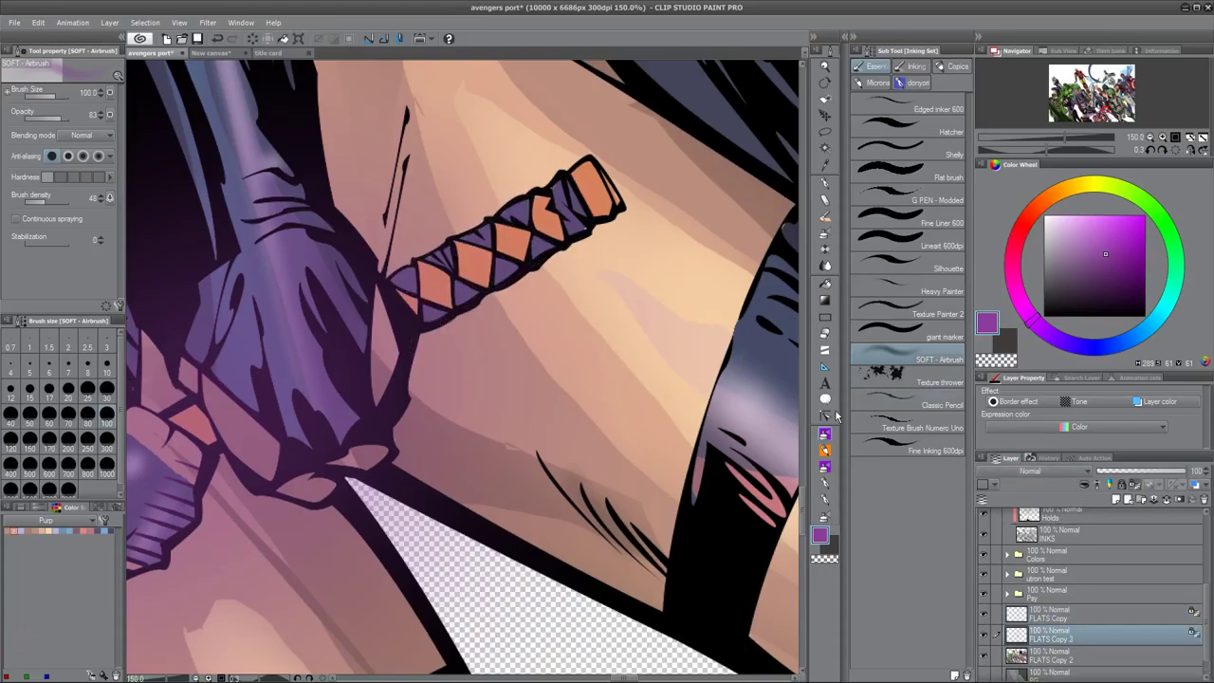
Step: Choose the Flat brush at size 12 and sample the handle's wrap purples and its orange (hue 16, saturation 55, value 84)
left_click(909, 170)
left_click(579, 218, "alt")
key("bracketleft")
key("bracketleft")
key("bracketleft")
key("bracketleft")
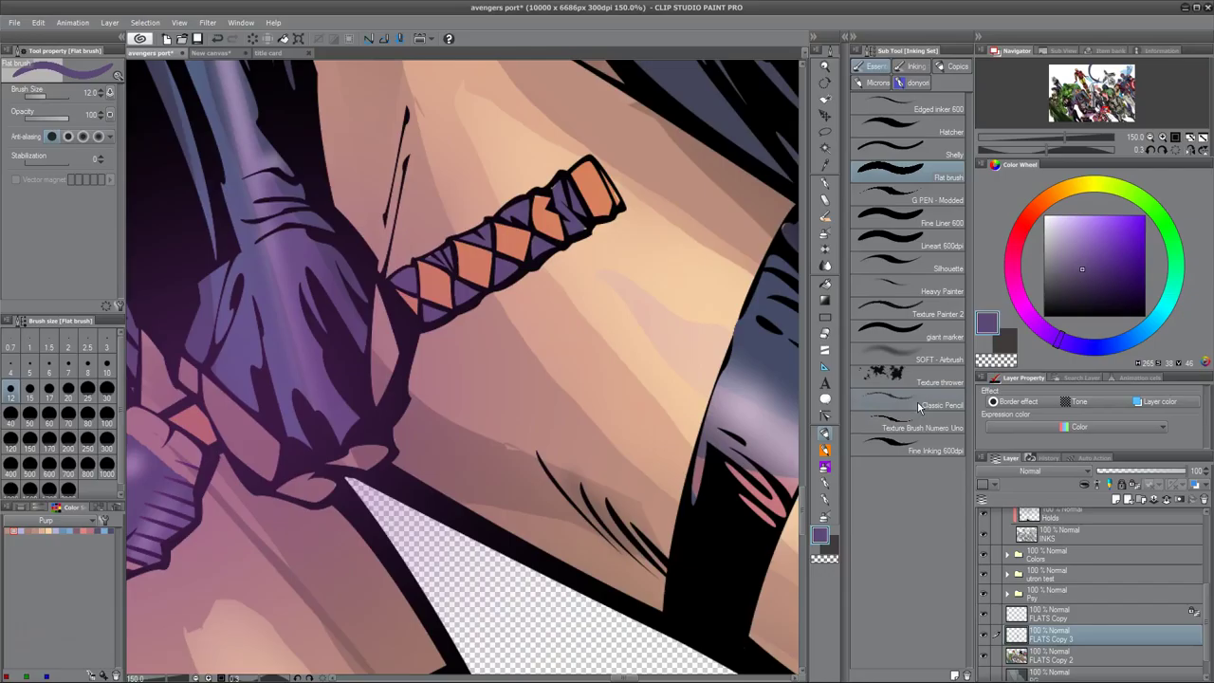
left_click(583, 211, "alt")
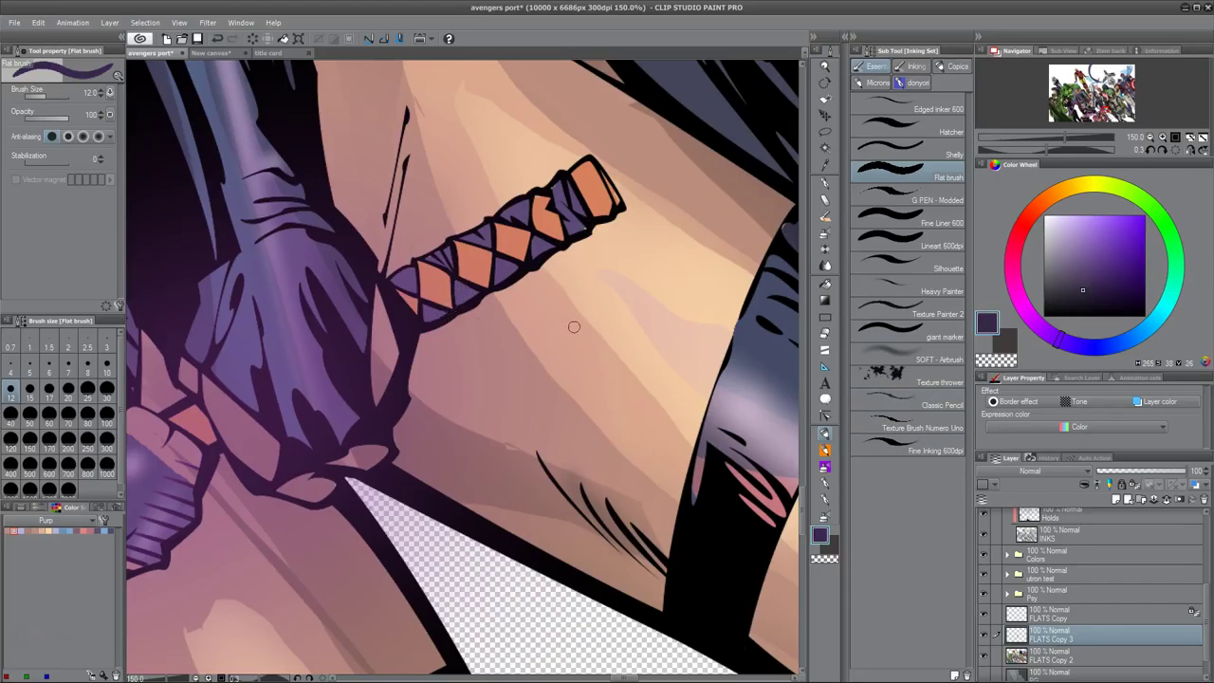
left_click(591, 197, "alt")
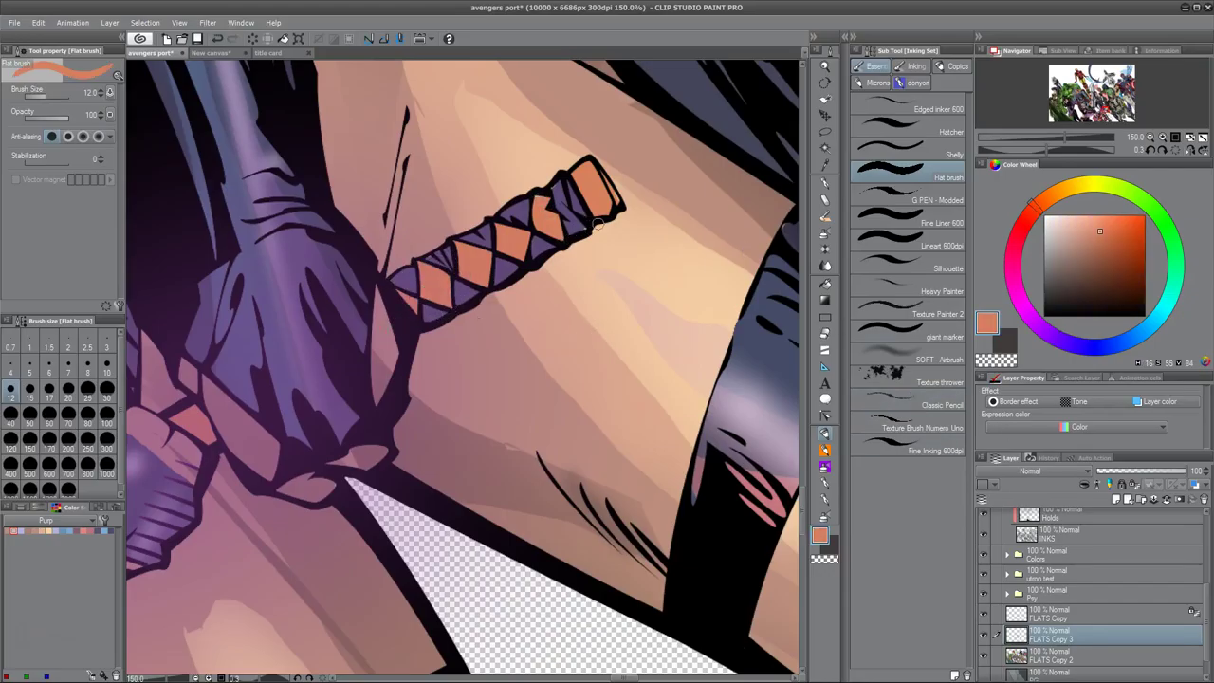
Step: Lasso the handle's lower half and airbrush brown-orange shading (hue 15, saturation 57, value 58) on the orange diamonds at size 100
left_click(589, 231, "alt")
key("m")
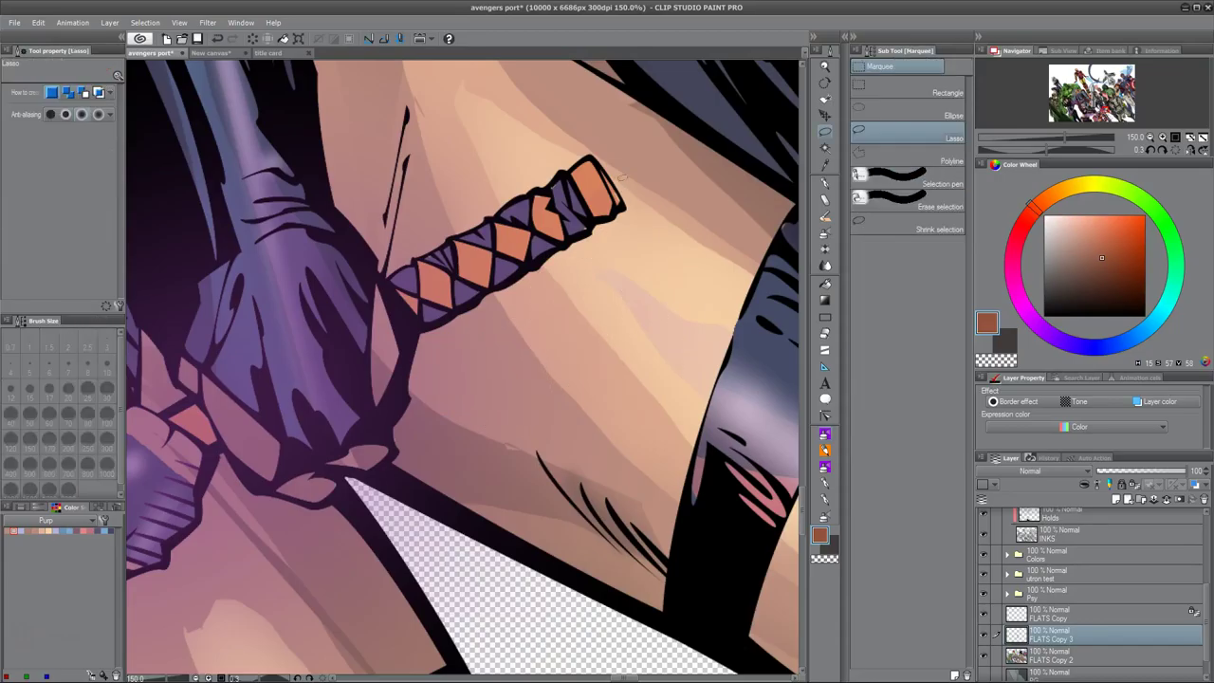
left_click_drag(386, 318, 407, 305)
left_click(826, 266)
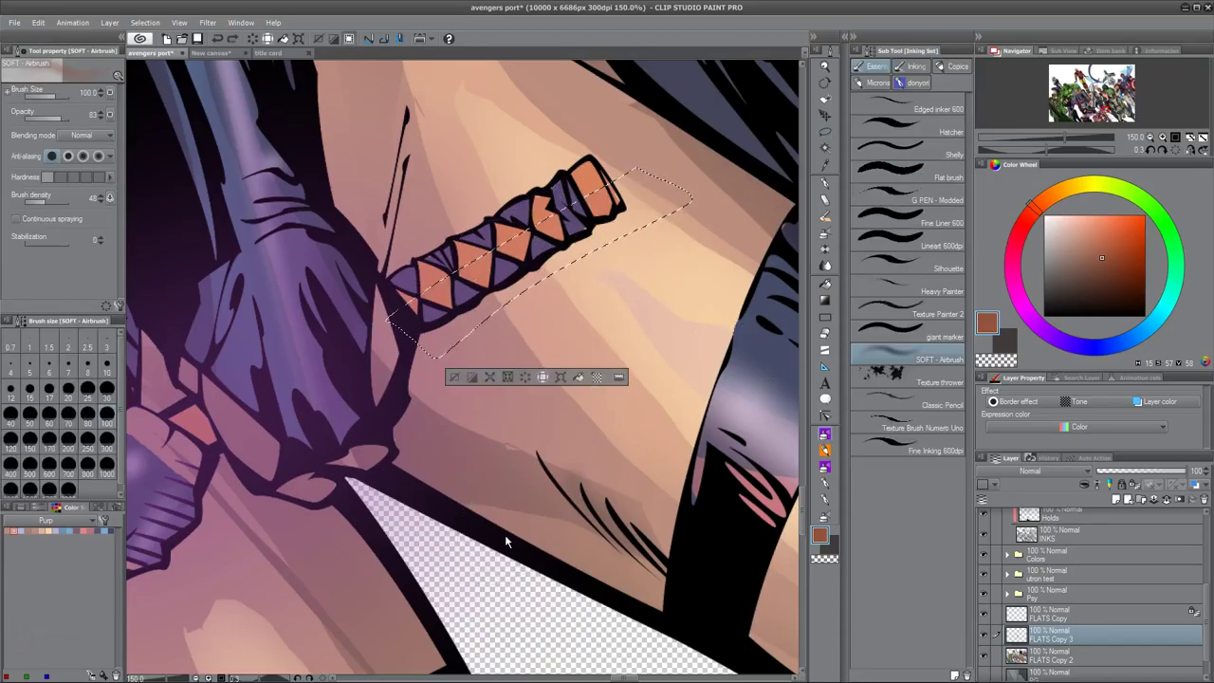
key("ctrl+d")
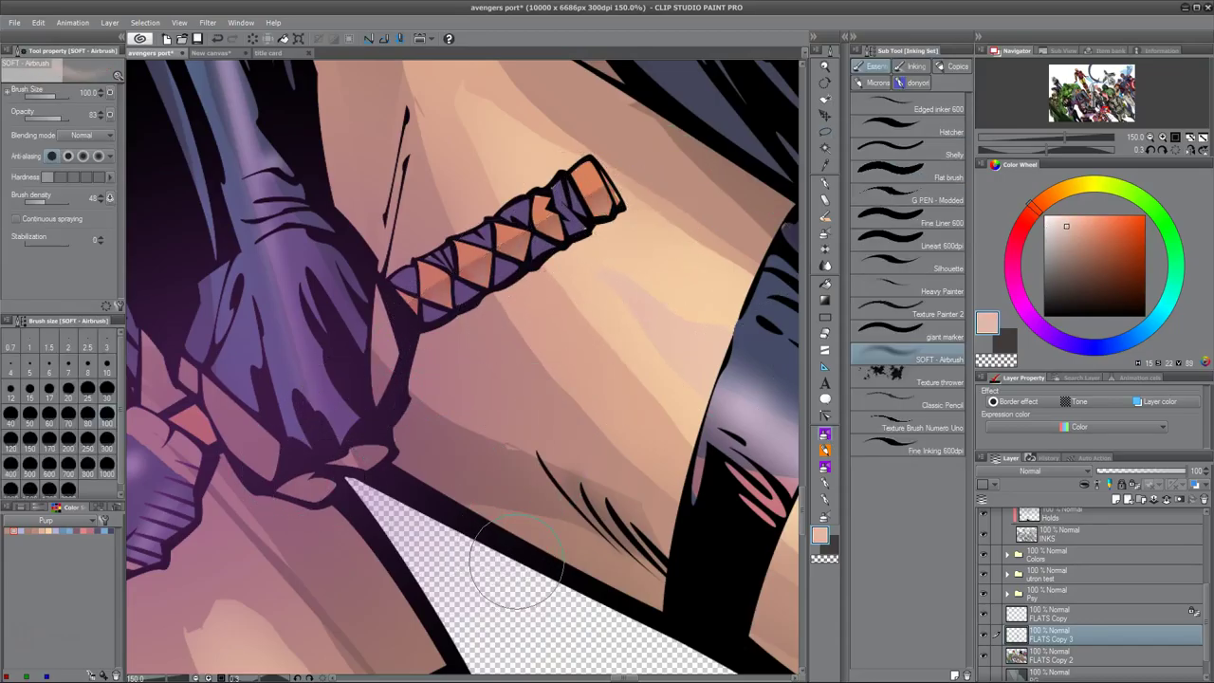
Step: Lasso the handle's upper half and airbrush pale peach highlights (saturation 14, value 94) on the orange areas at size 100, then deselect
left_click(409, 228, "alt")
key("m")
left_click_drag(387, 285, 384, 252)
key("p")
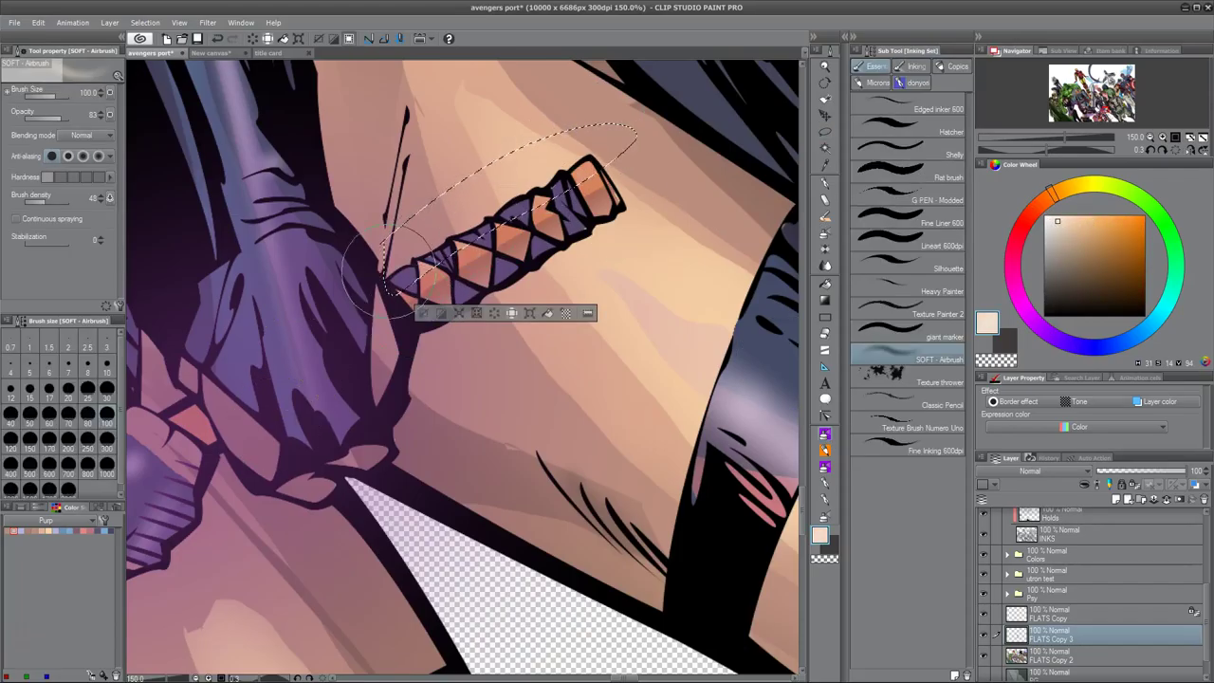
left_click(519, 600, "alt")
key("ctrl+d")
Step: Lasso the end of the handle beside the hand and airbrush a dark purple shadow (value 32) into its orange areas
left_click_drag(436, 175, 432, 294)
mouse_move(417, 227)
left_mouse_down()
mouse_move(488, 304)
mouse_move(417, 230)
left_mouse_up()
left_click(432, 284, "alt")
key("p")
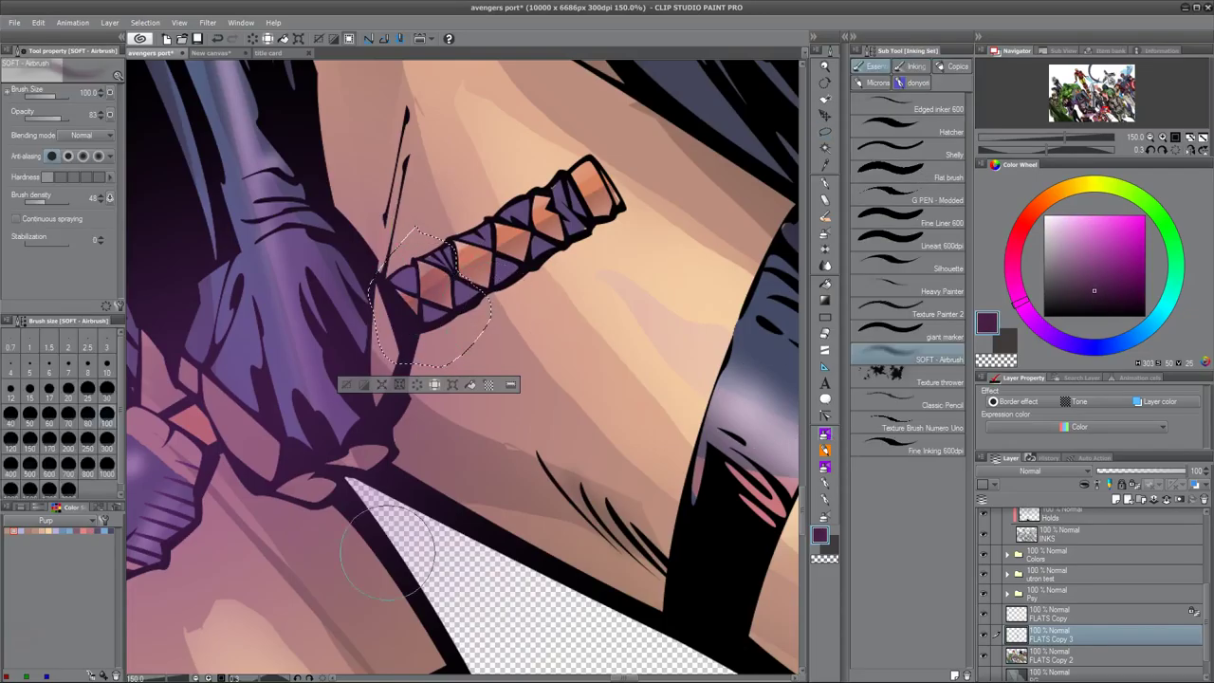
key("ctrl+d")
Step: Put the handle's purple wraps on a new layer and airbrush them with dark purple (hue 271, saturation 37, value 26) at size 80
key("ctrl+shift+n")
left_click(911, 173)
left_click(555, 189, "alt")
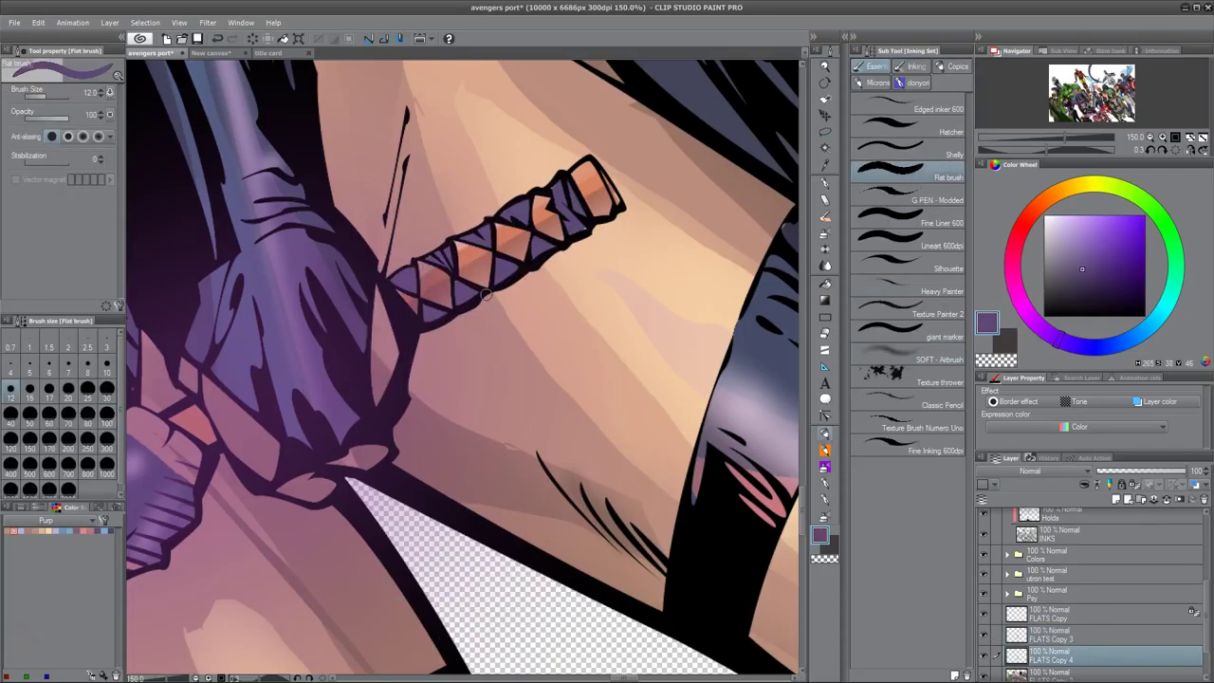
key("p")
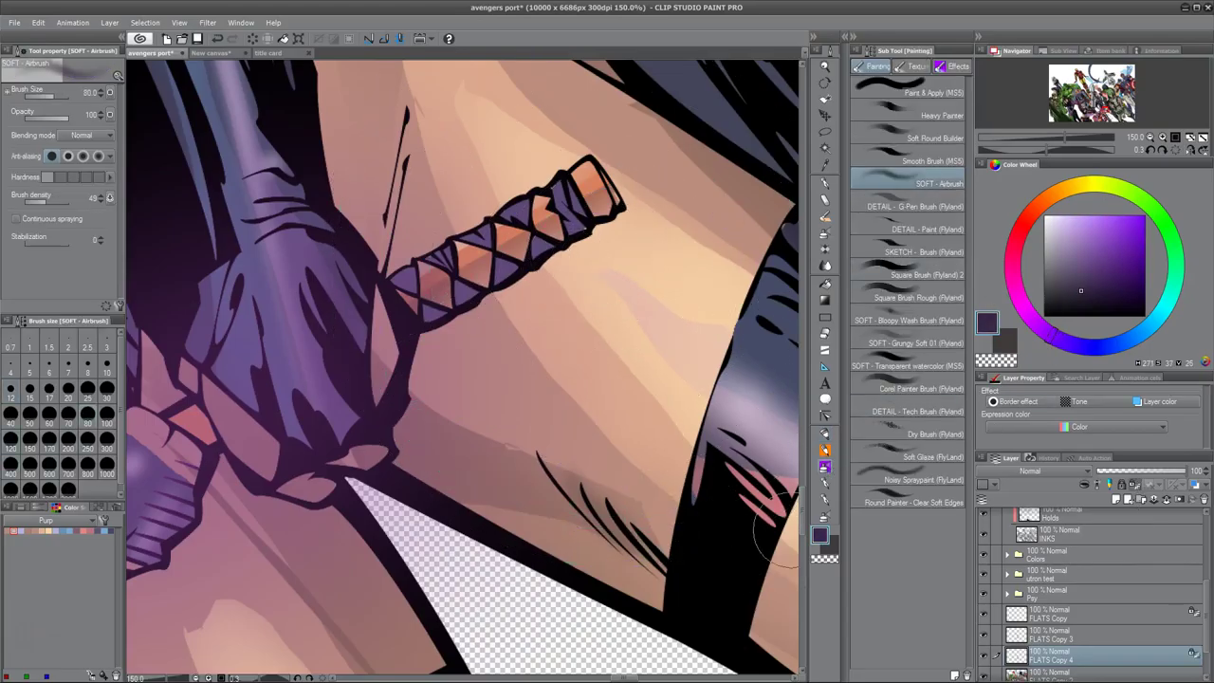
left_click(640, 388, "alt")
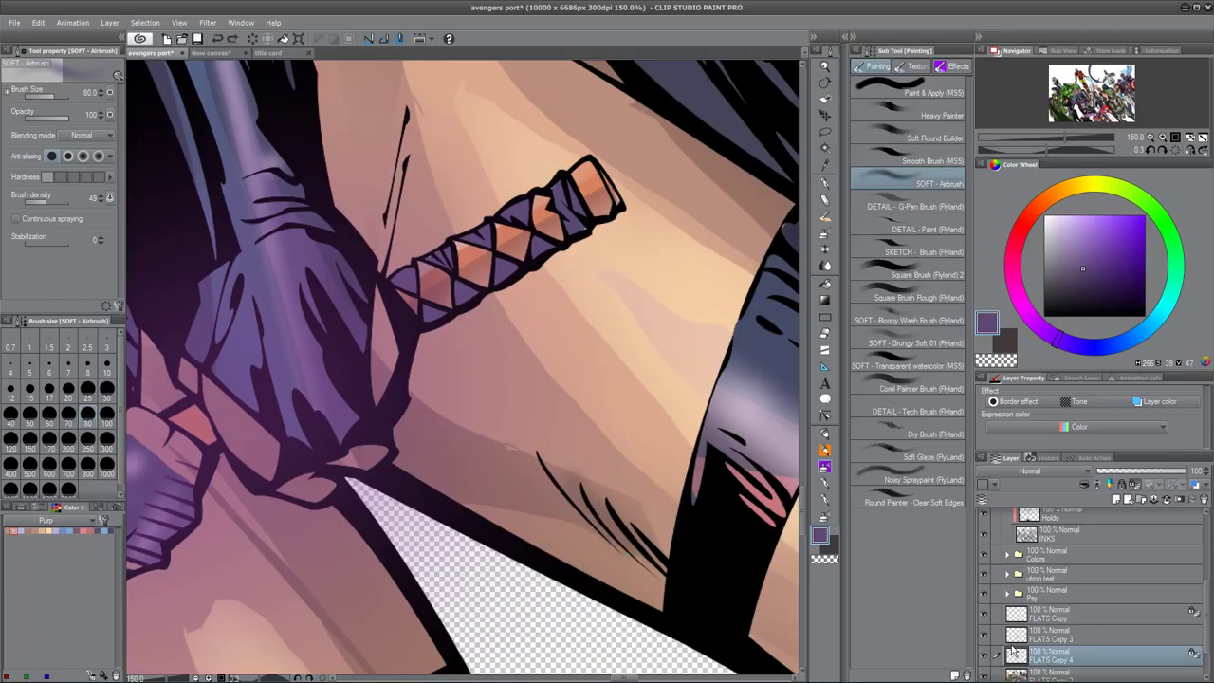
Step: Expand the woman's layer folder and select the mask of Layer 3, then of Layer 4, with white as the airbrush colour
left_click(1008, 554)
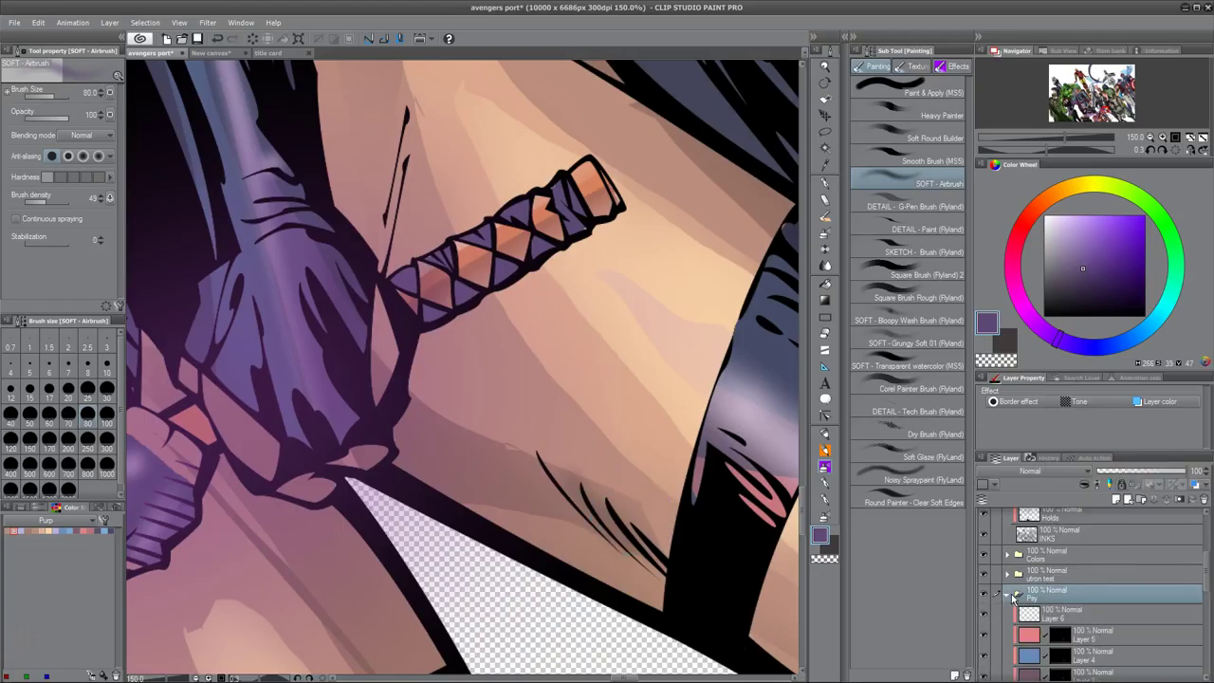
scroll(1156, 596, "down", 1)
left_click(1157, 596)
key("alt+]")
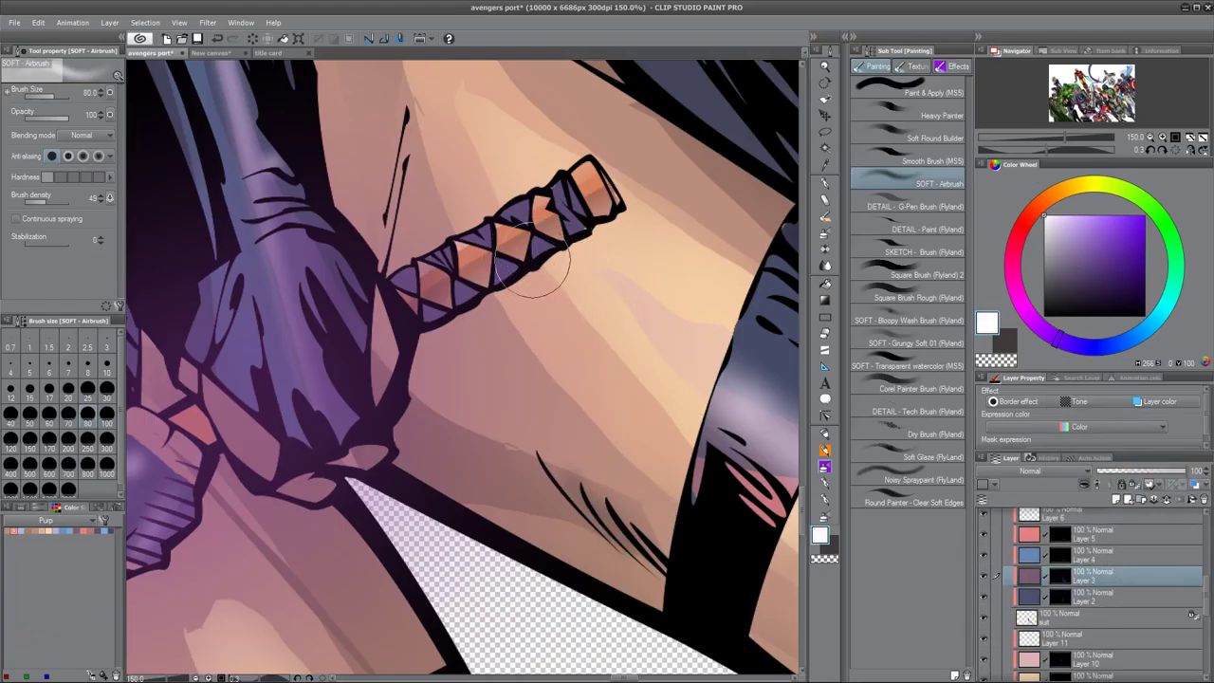
left_click_drag(610, 263, 598, 308)
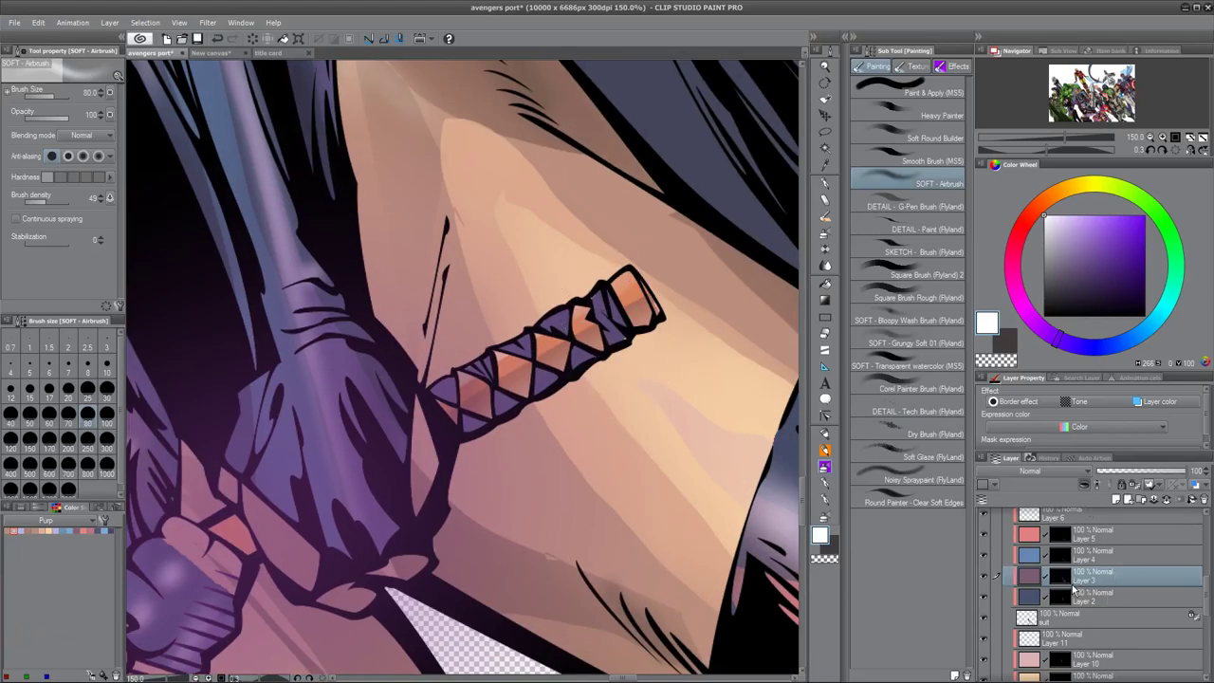
key("alt+]")
Step: Examine the purple-haired woman's whole figure, comparing the katana's handle and glow with the neighbouring characters
scroll(506, 541, "down", 4)
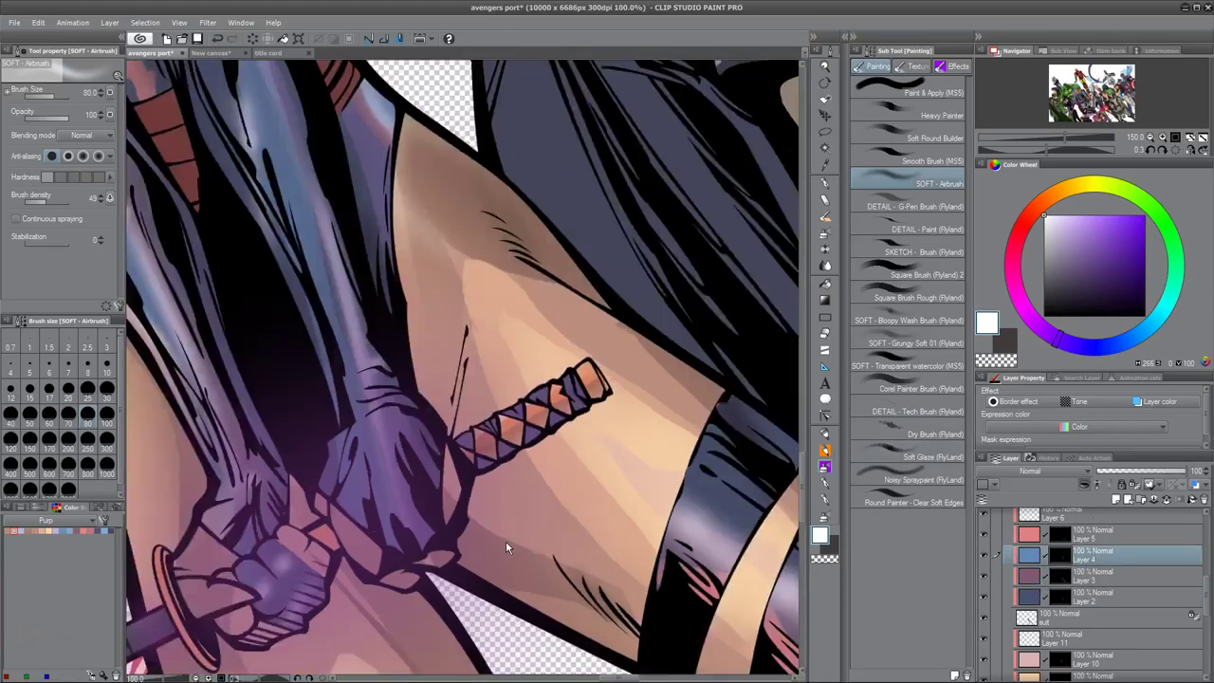
scroll(506, 541, "down", 1)
scroll(569, 531, "down", 3)
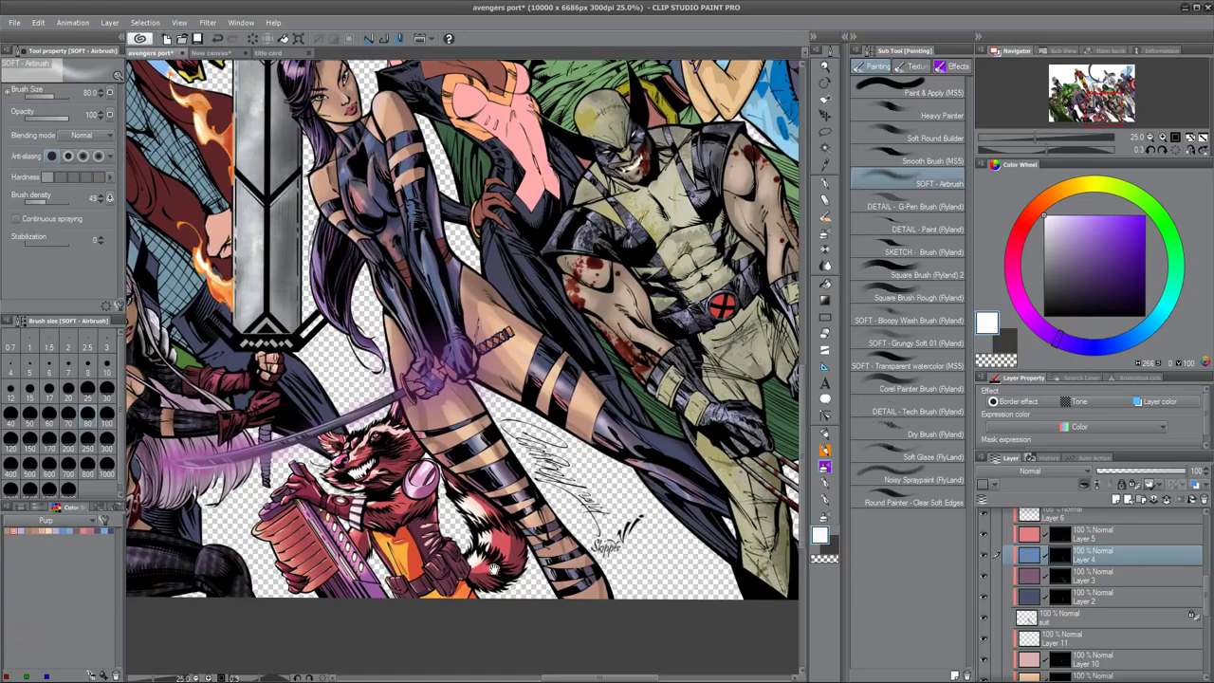
scroll(427, 625, "up", 3)
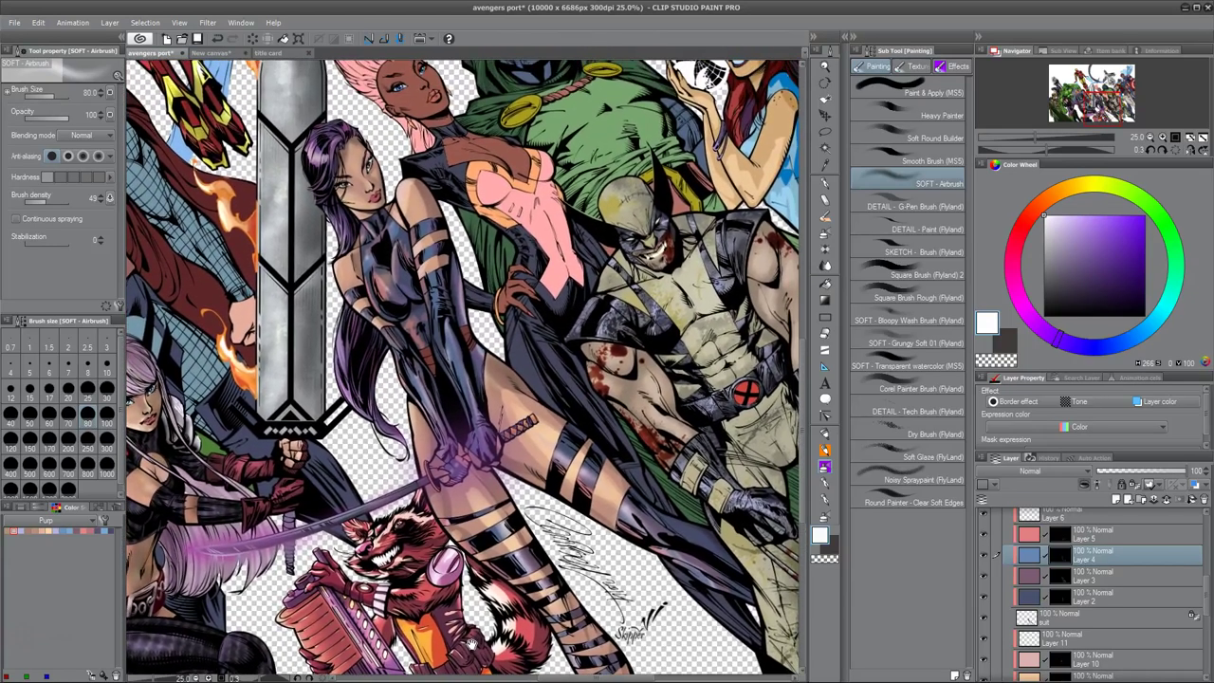
scroll(462, 585, "down", 1)
scroll(462, 588, "up", 2)
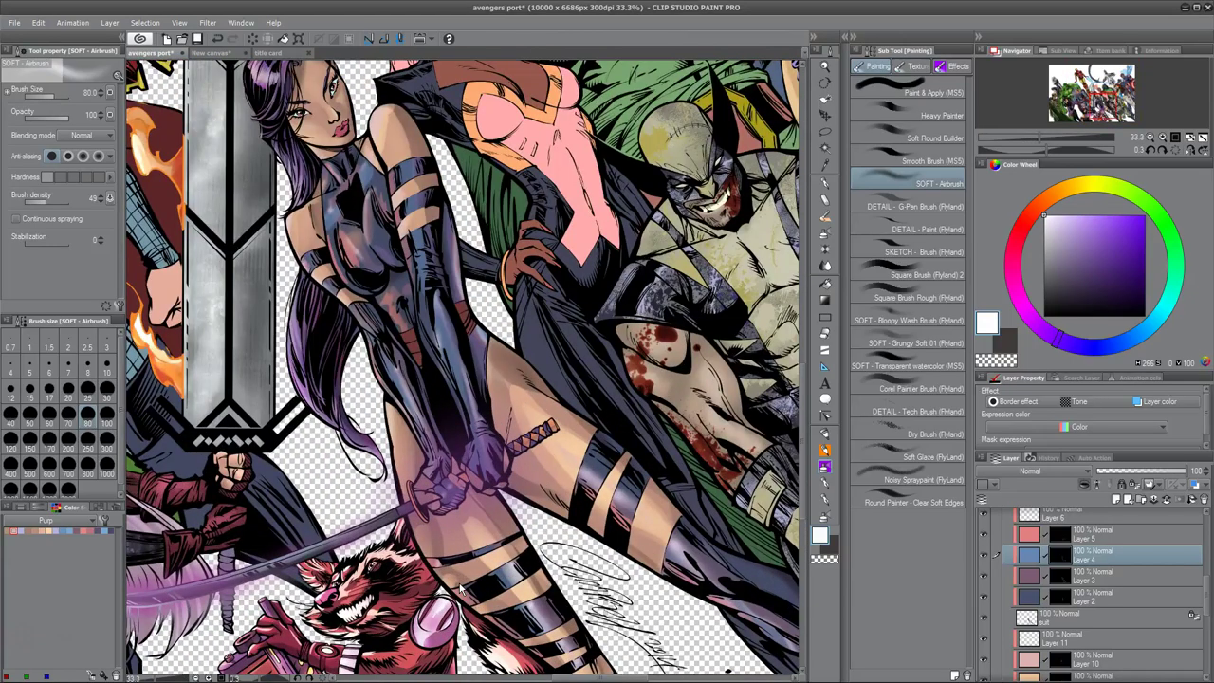
scroll(460, 587, "down", 1)
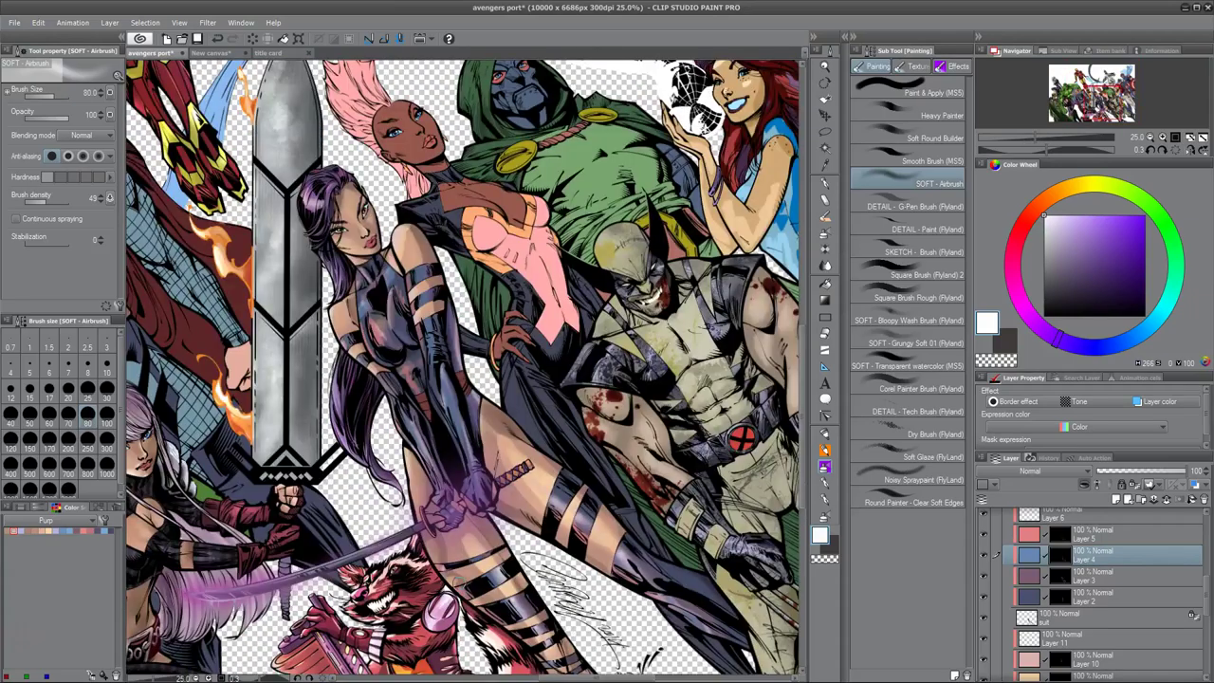
Step: Recolour the woman's lips magenta (hue 332, saturation 56, value 56) on a new layer copied from the flats
scroll(465, 550, "up", 6)
scroll(1091, 588, "down", 3)
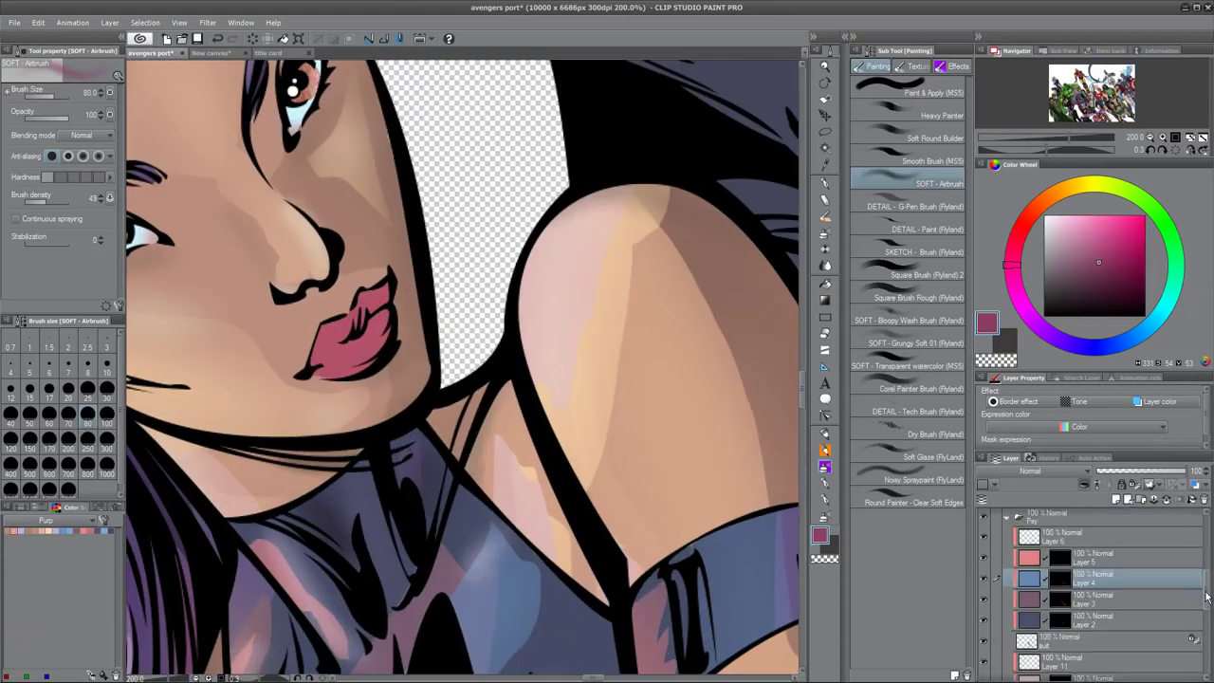
left_click(1102, 265)
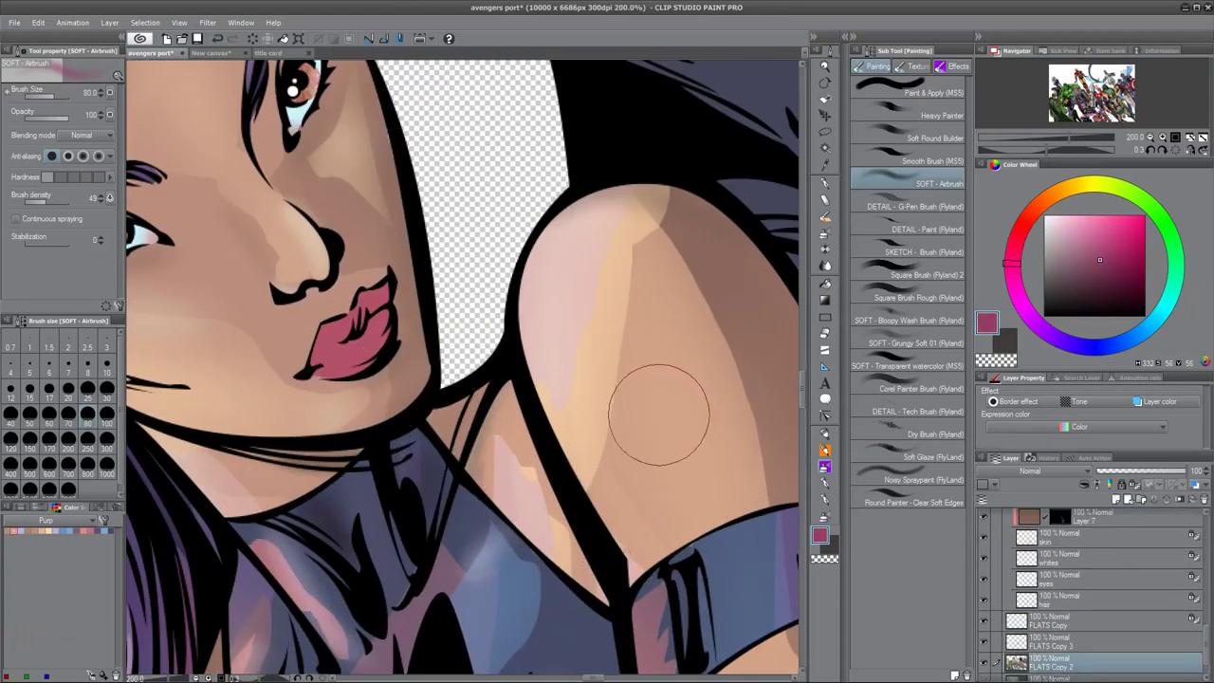
left_click(1086, 656)
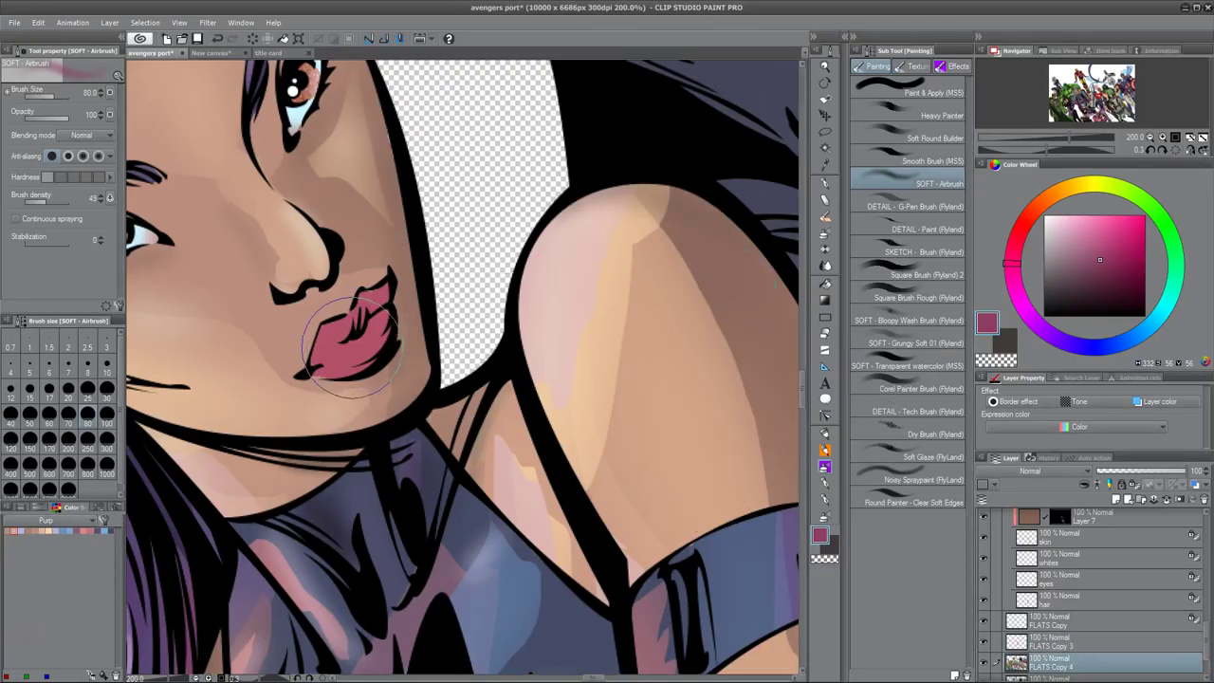
key("p")
left_click_drag(322, 365, 384, 339)
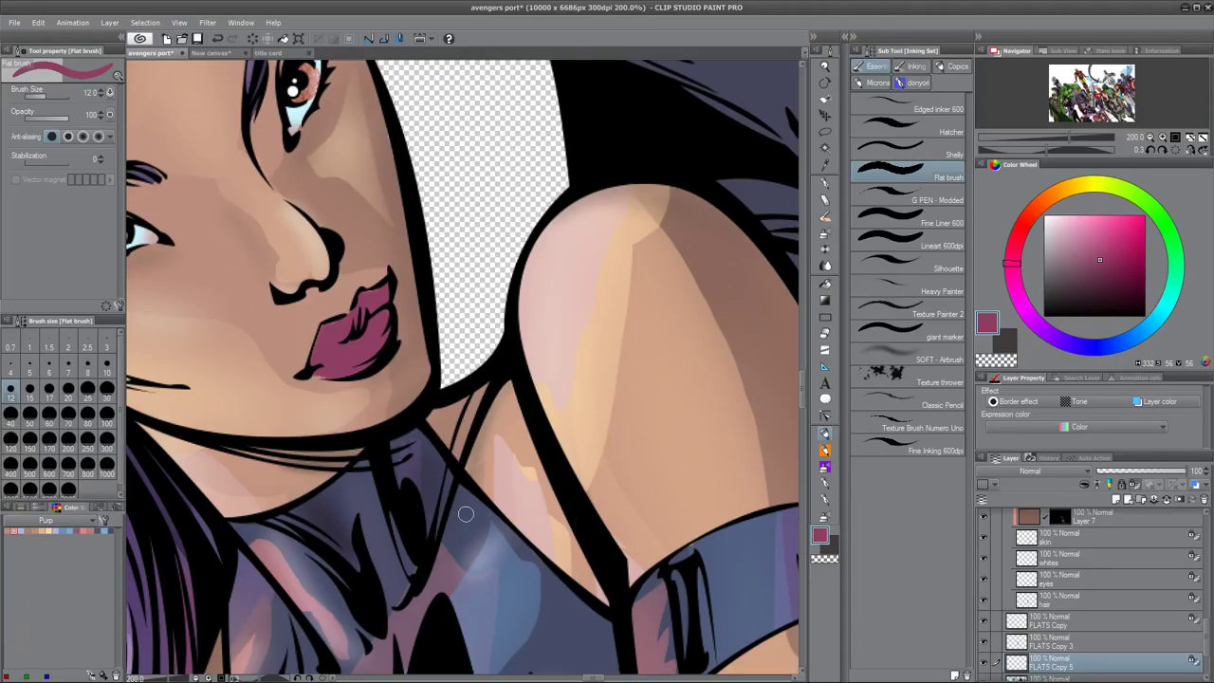
Step: Lasso the upper part of the lower lip and airbrush it pinkish red (hue 348, saturation 59, value 76), then deselect
scroll(441, 515, "up", 2)
left_click(1105, 243)
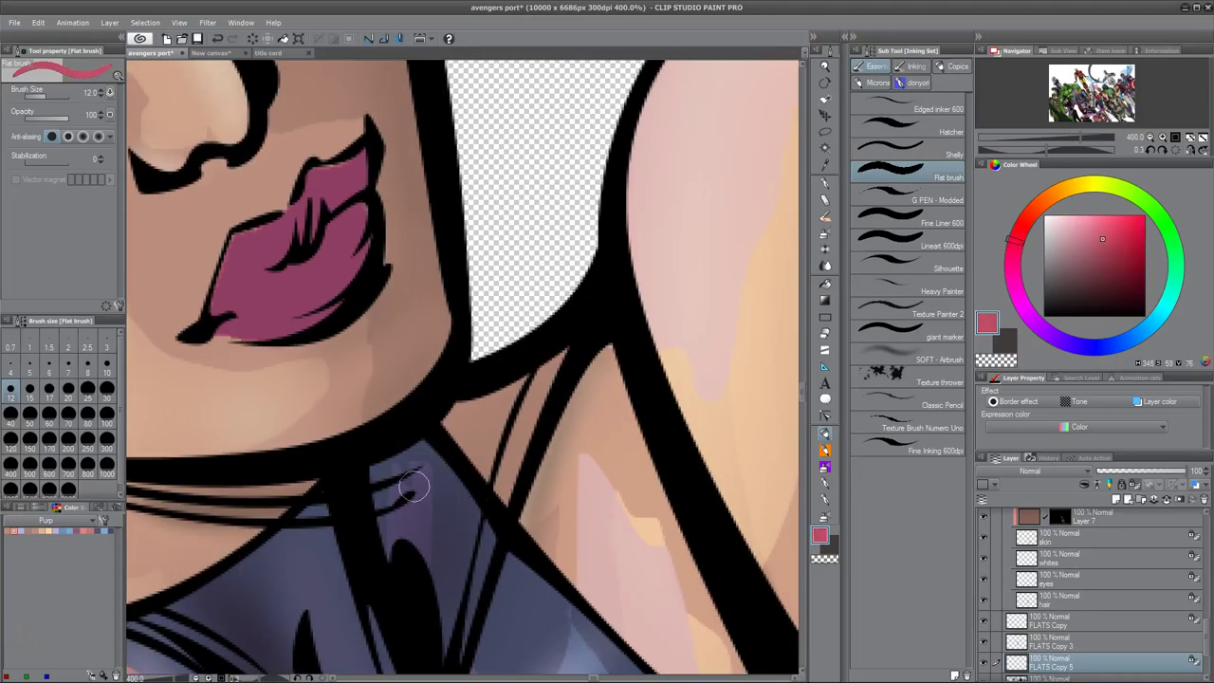
key("m")
left_click_drag(302, 256, 361, 228)
key("b")
key("ctrl+d")
Step: Lasso the upper edges of both halves of the upper lip and airbrush them with the same pinkish red at size 100
key("m")
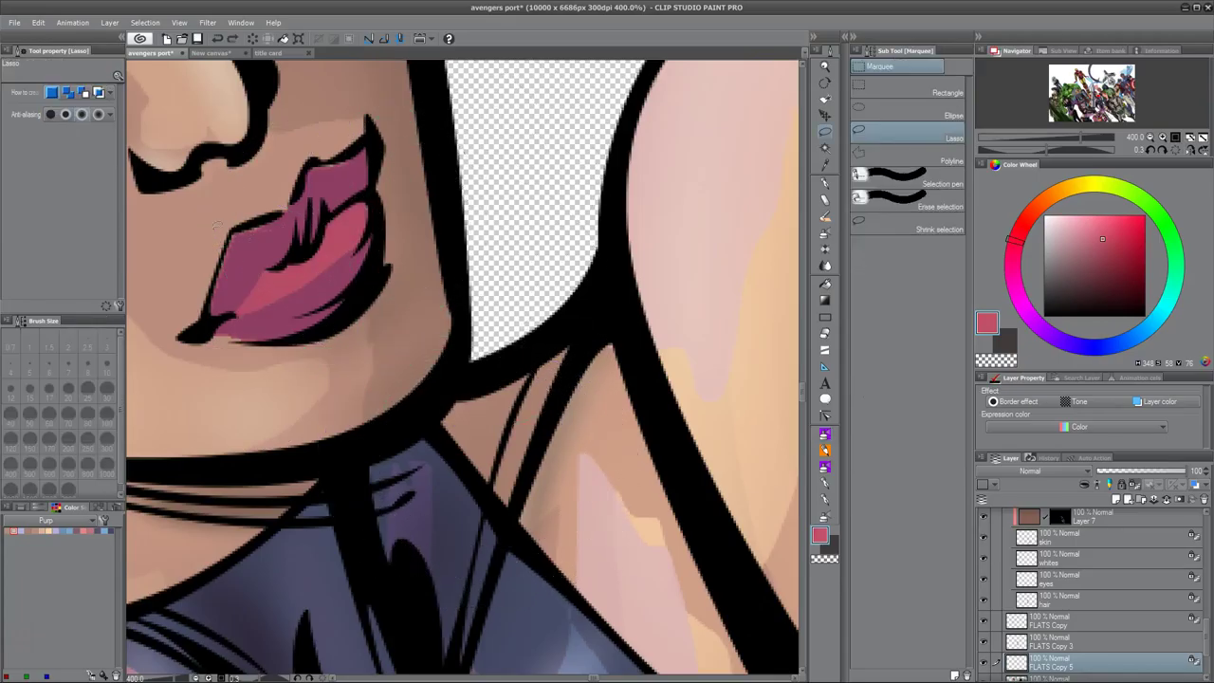
left_click_drag(217, 236, 212, 239)
key("b")
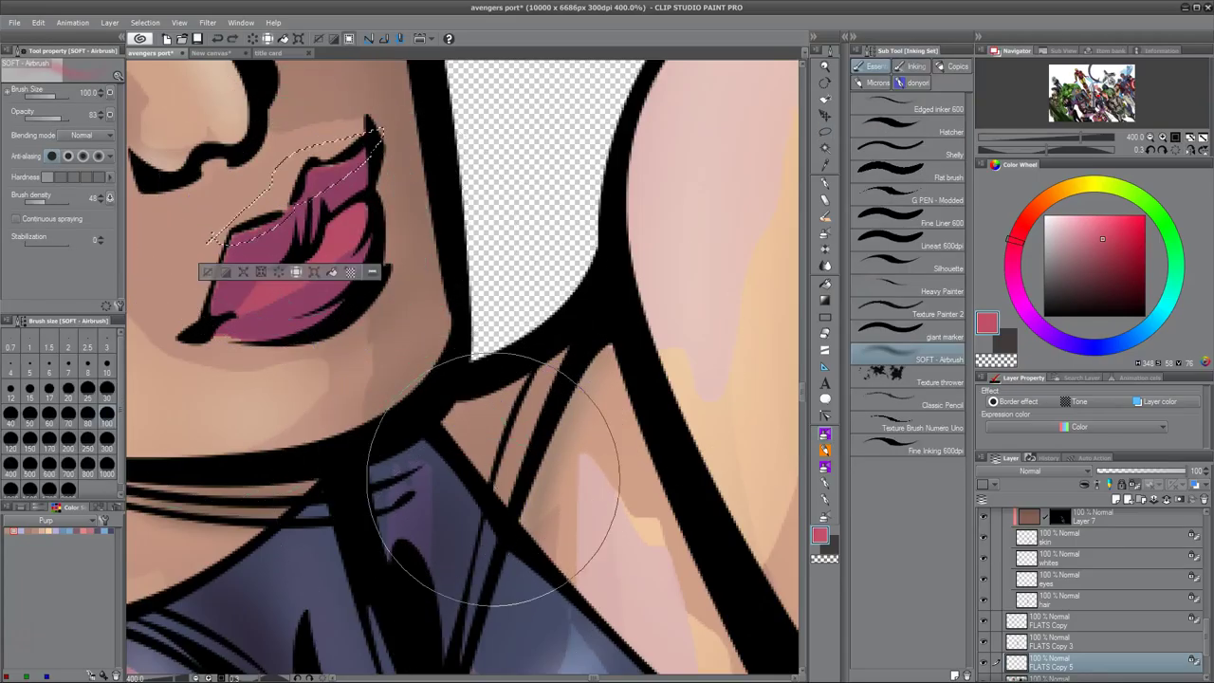
key("m")
left_click_drag(277, 203, 281, 205)
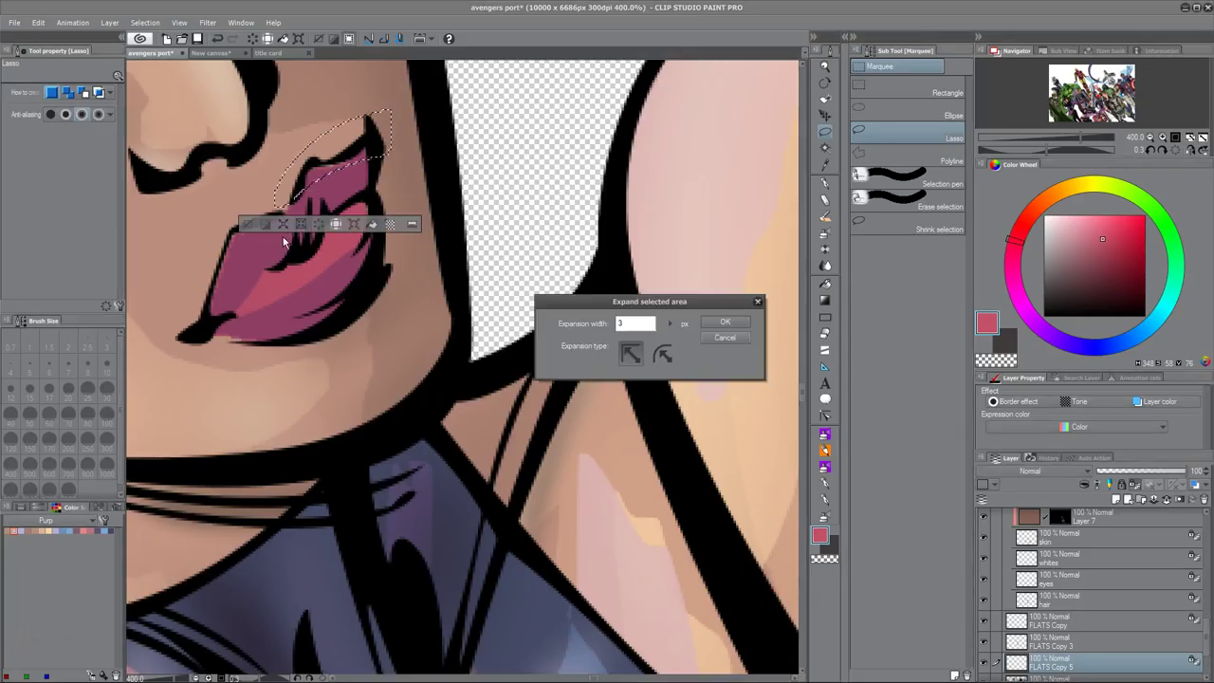
left_click_drag(206, 264, 210, 267)
key("b")
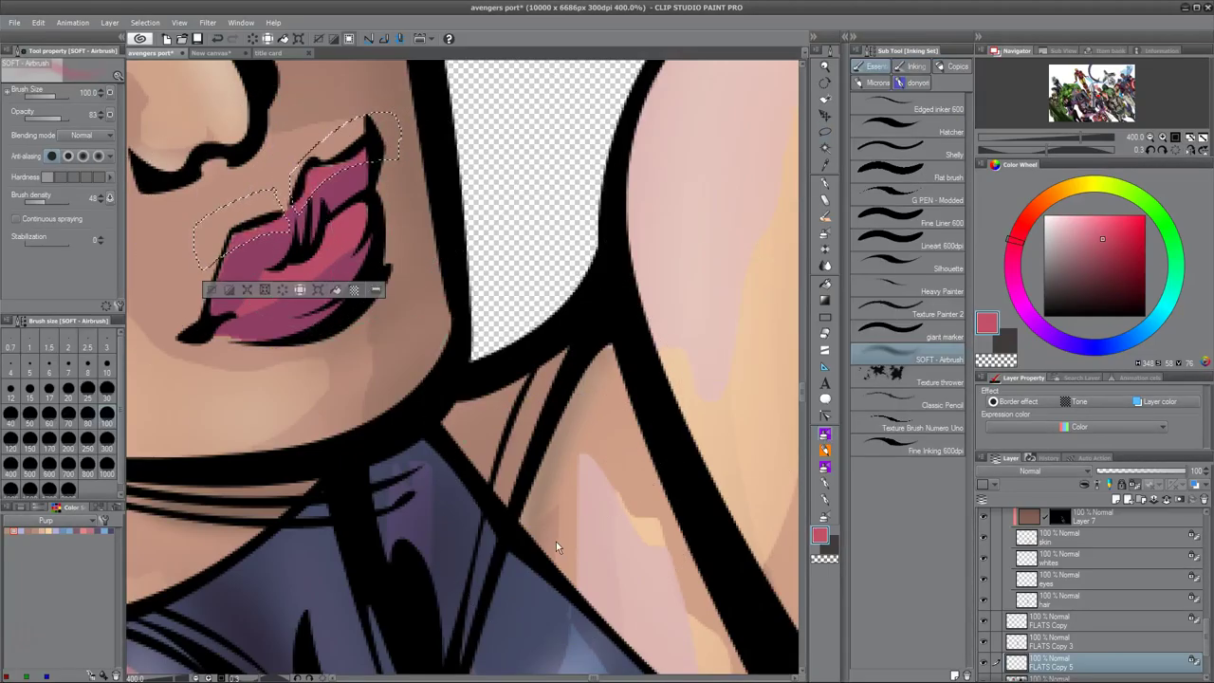
key("ctrl+d")
Step: Lasso the lower lip's centre and the upper lip's edge and airbrush brighter red highlights (hue 357, saturation 62, value 91)
key("m")
left_click_drag(259, 265, 258, 269)
mouse_move(322, 244)
left_mouse_down()
mouse_move(373, 201)
mouse_move(324, 243)
left_mouse_up()
key("b")
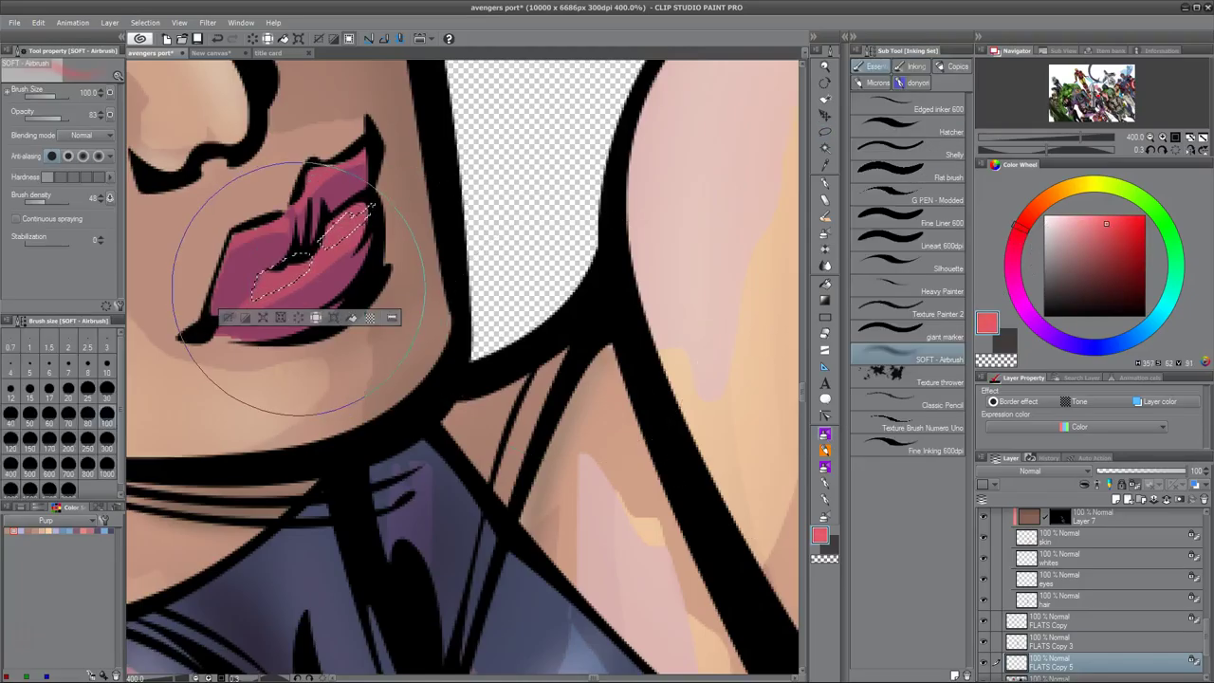
key("m")
mouse_move(233, 231)
left_mouse_down()
mouse_move(280, 220)
mouse_move(333, 170)
left_mouse_up()
key("b")
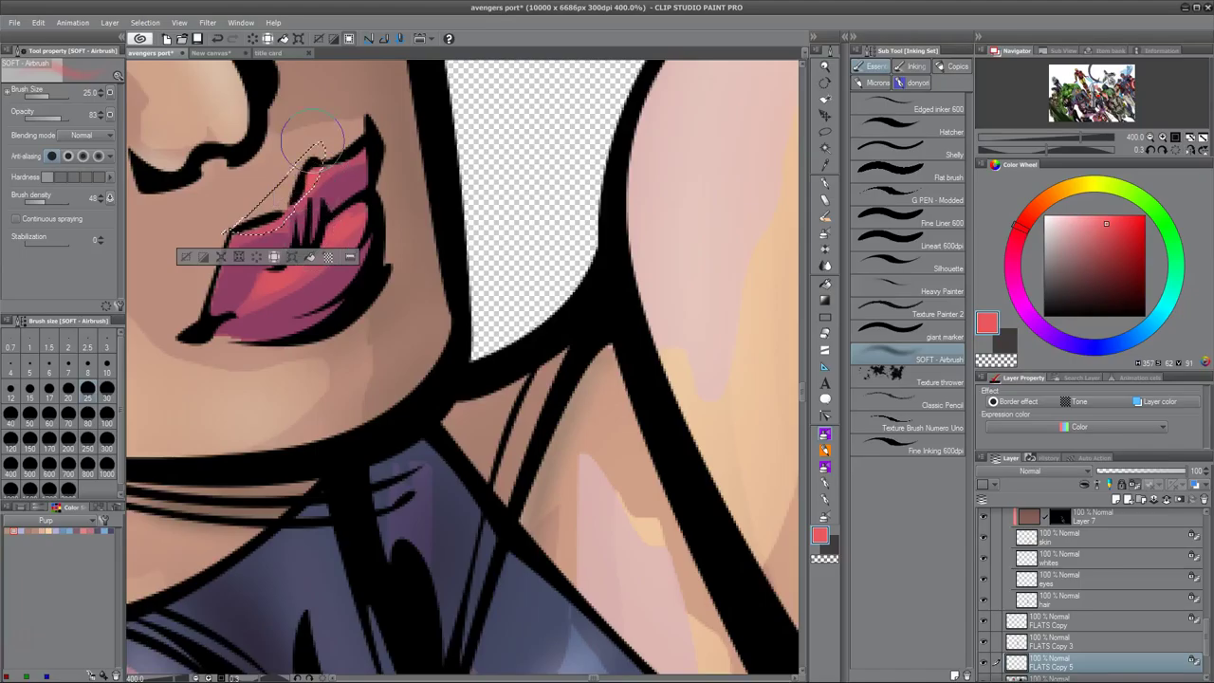
key("ctrl+d")
Step: Sample a muted purple (hue 284, saturation 23, value 66), lasso the lower lip's bottom edge and airbrush it
left_click(338, 503, "alt")
key("m")
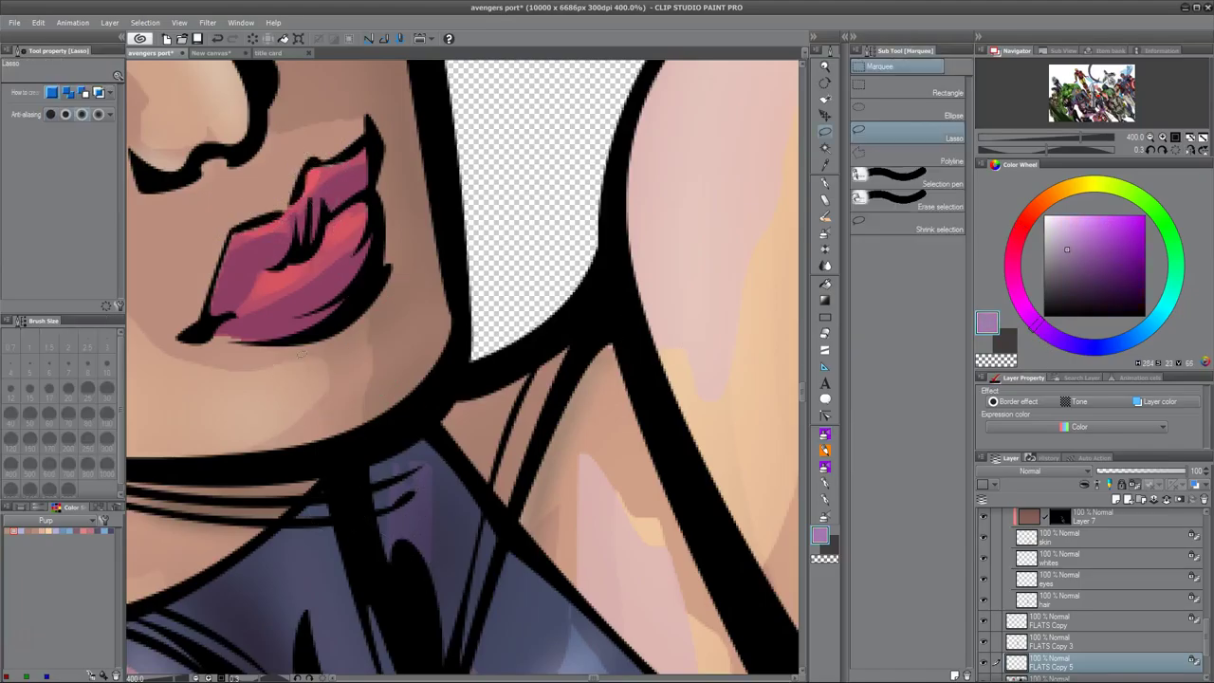
key("b")
scroll(491, 382, "down", 8)
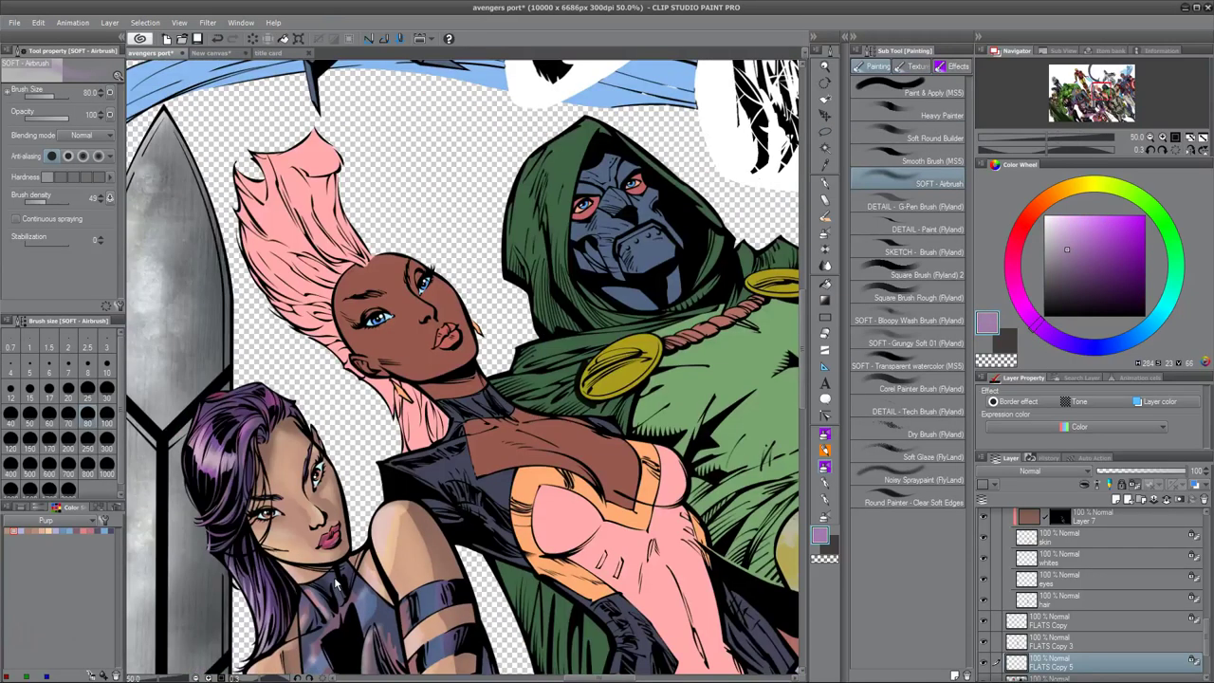
scroll(492, 382, "down", 5)
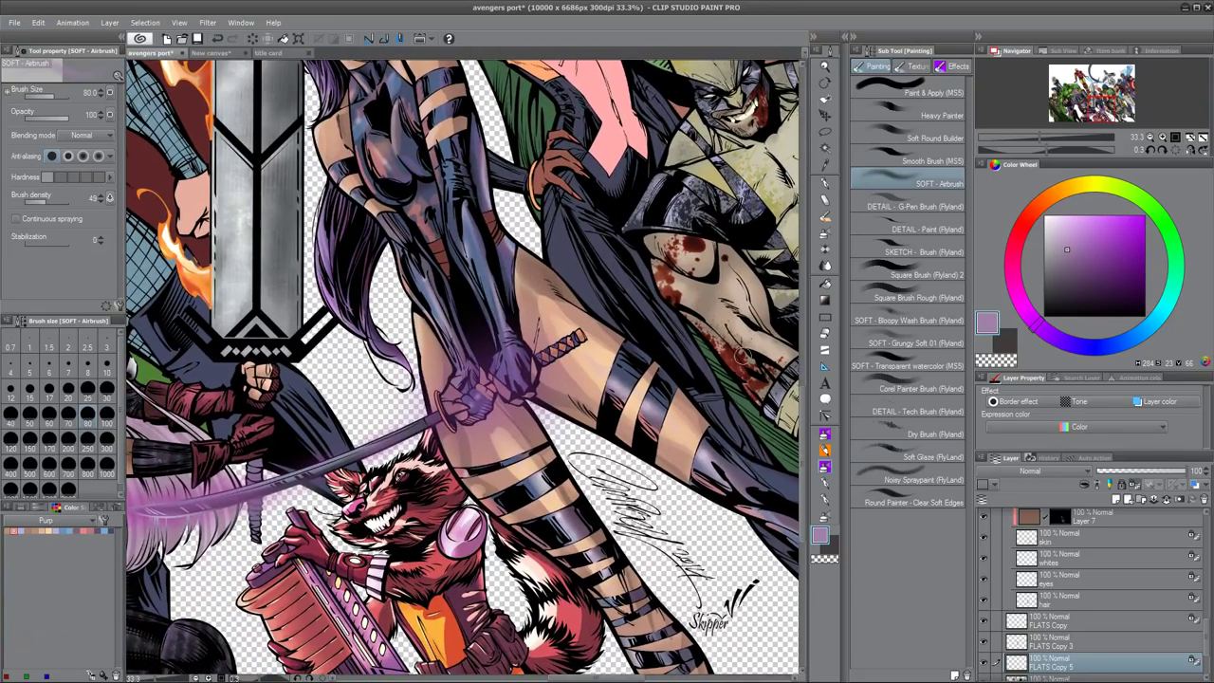
scroll(1072, 588, "down", 2)
Step: Activate the FLATS Copy 5 layer and choose a near-white airbrush colour (hue 30, saturation 6, value 95) at size 80
left_click(1072, 611)
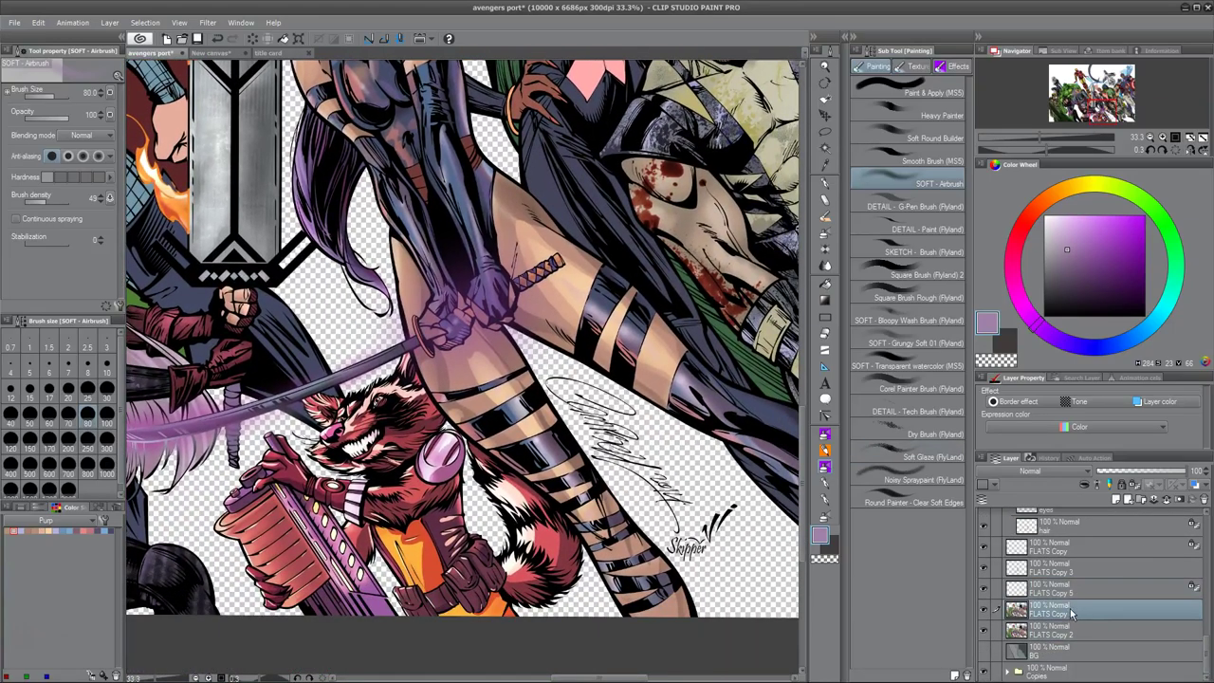
scroll(1071, 611, "up", 1)
key("ctrl+alt+0")
key("w")
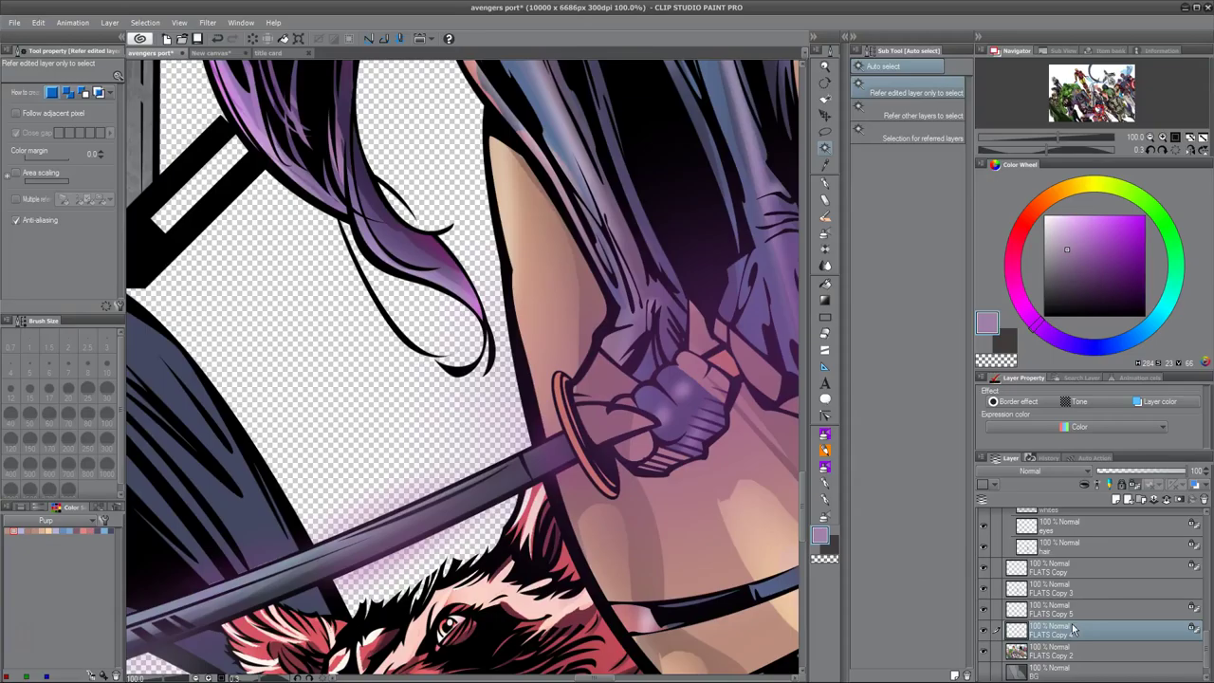
left_click(1053, 608)
key("b")
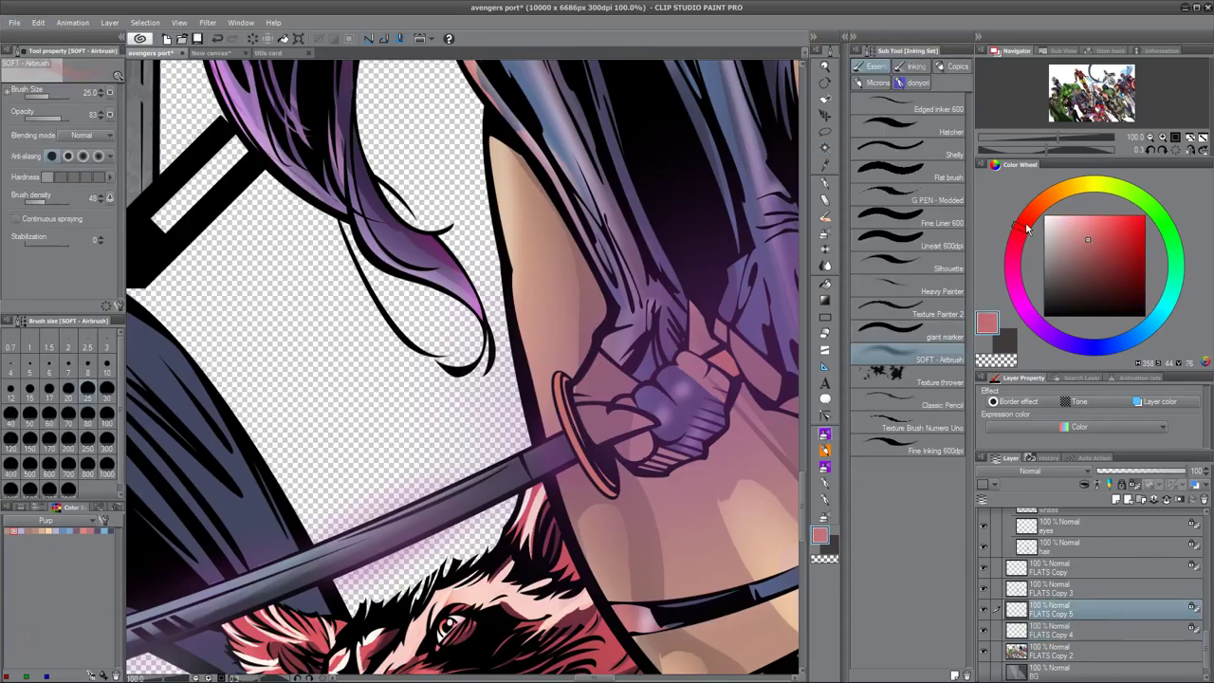
left_click(572, 387, "alt")
left_click_drag(569, 370, 403, 346)
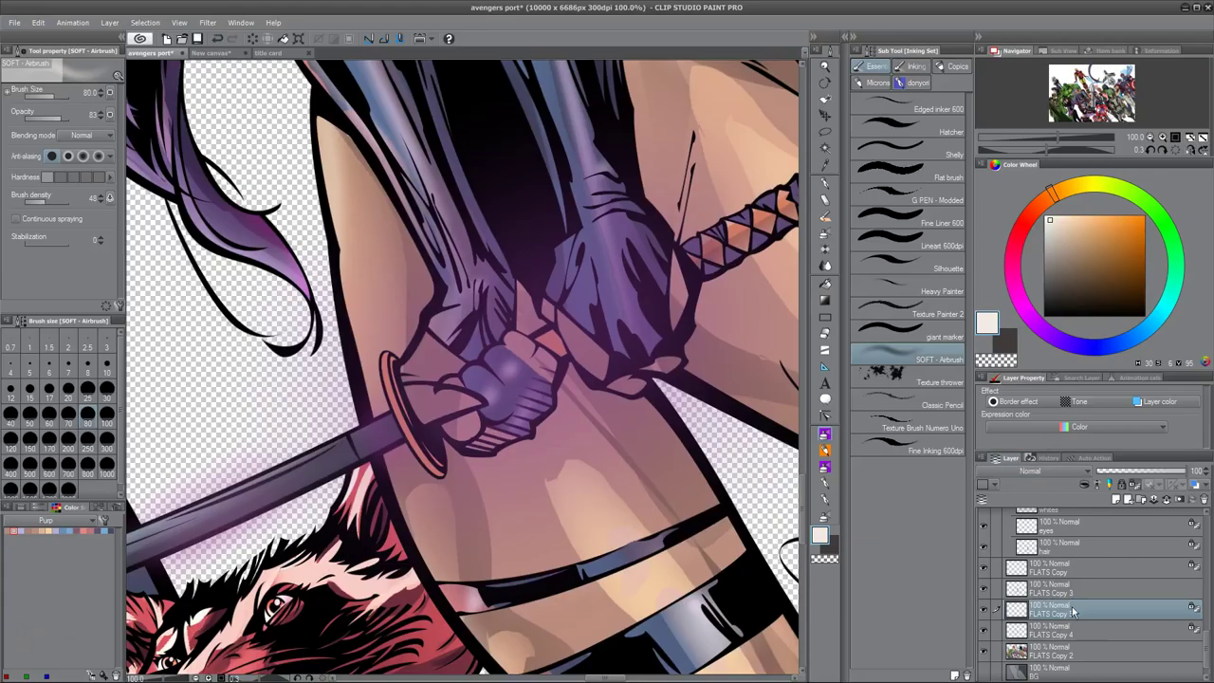
Step: Auto-select the orange areas of the katana's guard and handle from FLATS Copy 2 and make FLATS Copy 3 the active layer
left_click(1052, 651)
key("w")
left_click(739, 228)
left_click(984, 571)
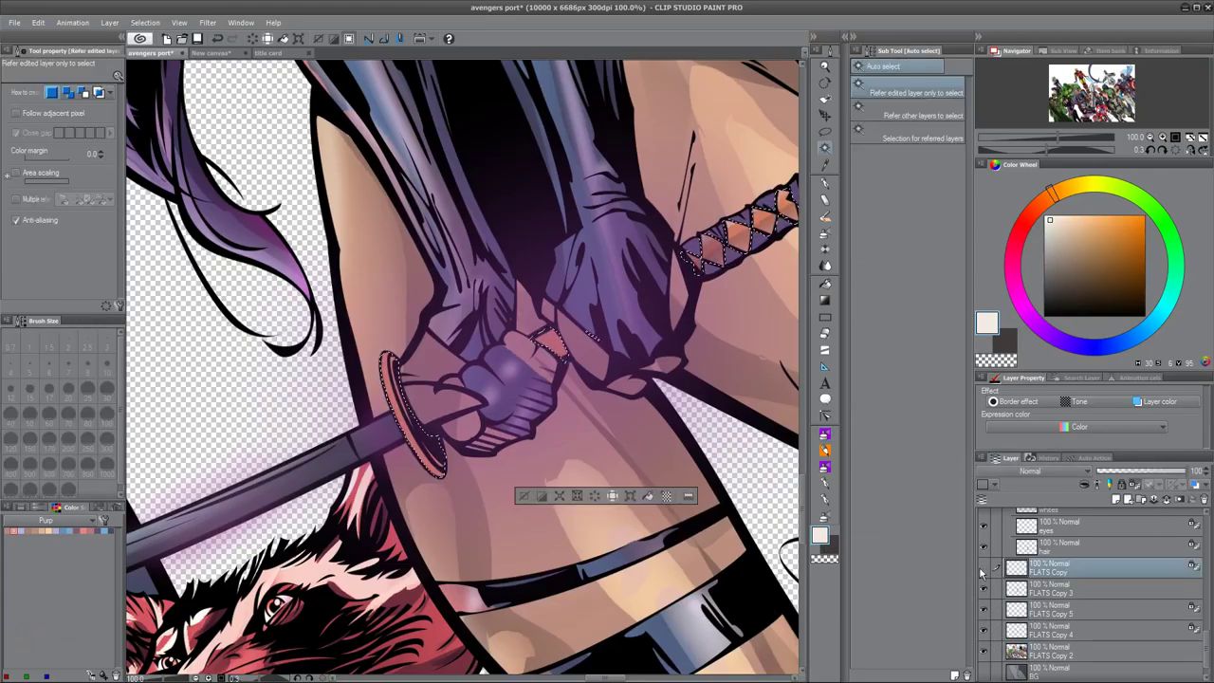
left_click(983, 588)
Step: Airbrush the guard with dark olive (hue 50, saturation 27, value 38) and the handle's end with pale yellow (saturation 28, value 88)
key("b")
left_click(1066, 276)
left_click(1079, 185)
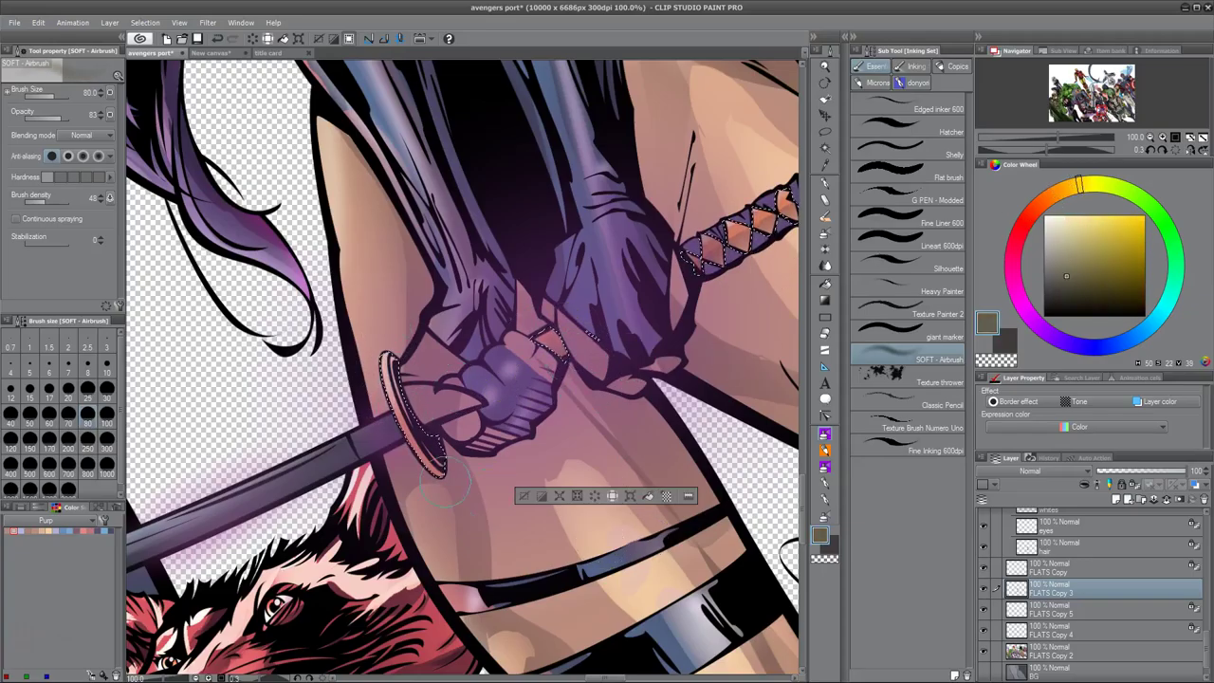
scroll(396, 455, "down", 5)
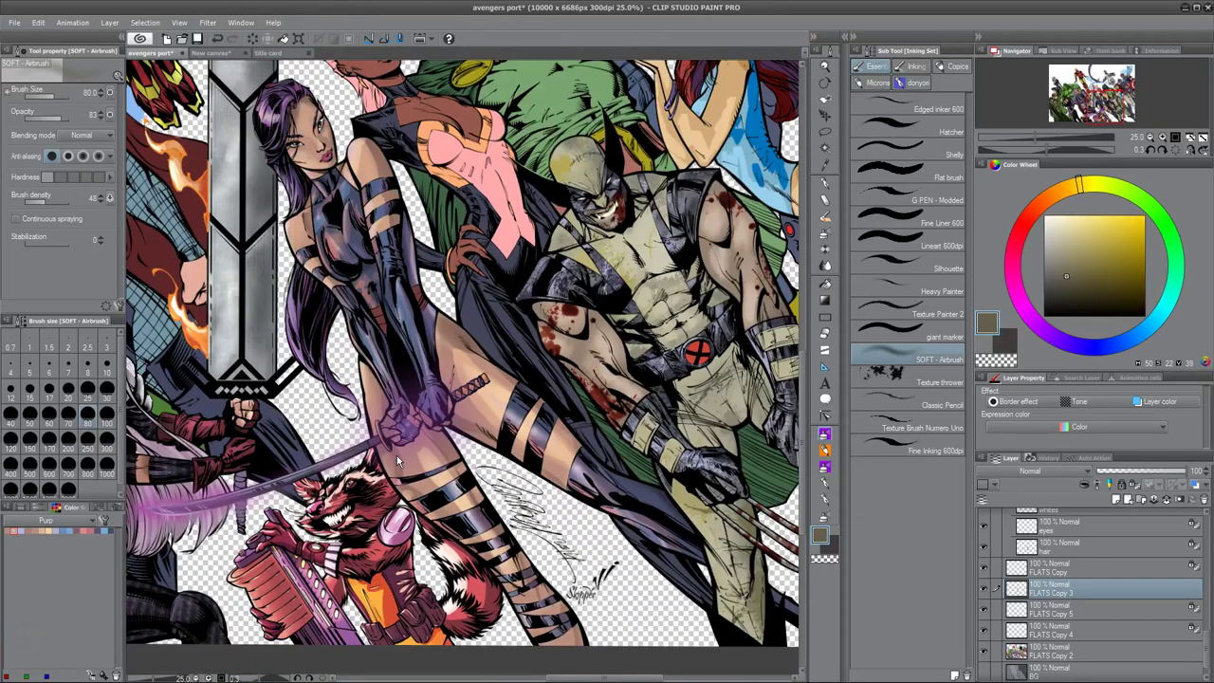
scroll(397, 456, "up", 5)
left_click(591, 428, "alt")
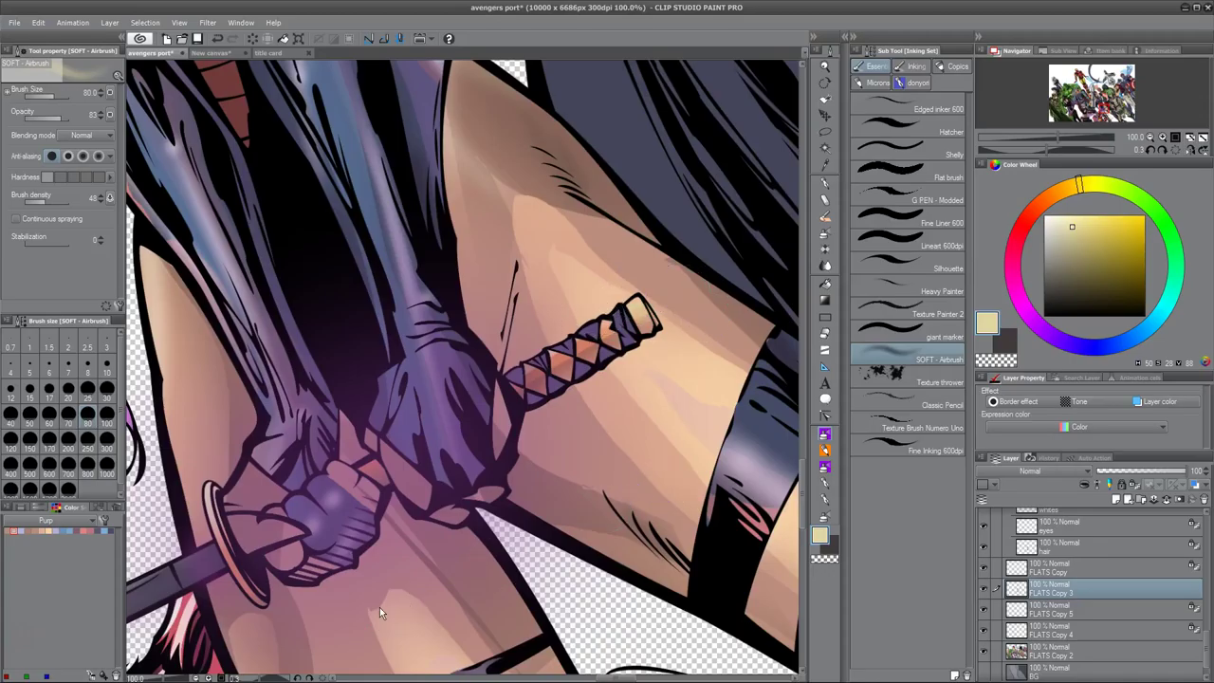
scroll(380, 607, "down", 5)
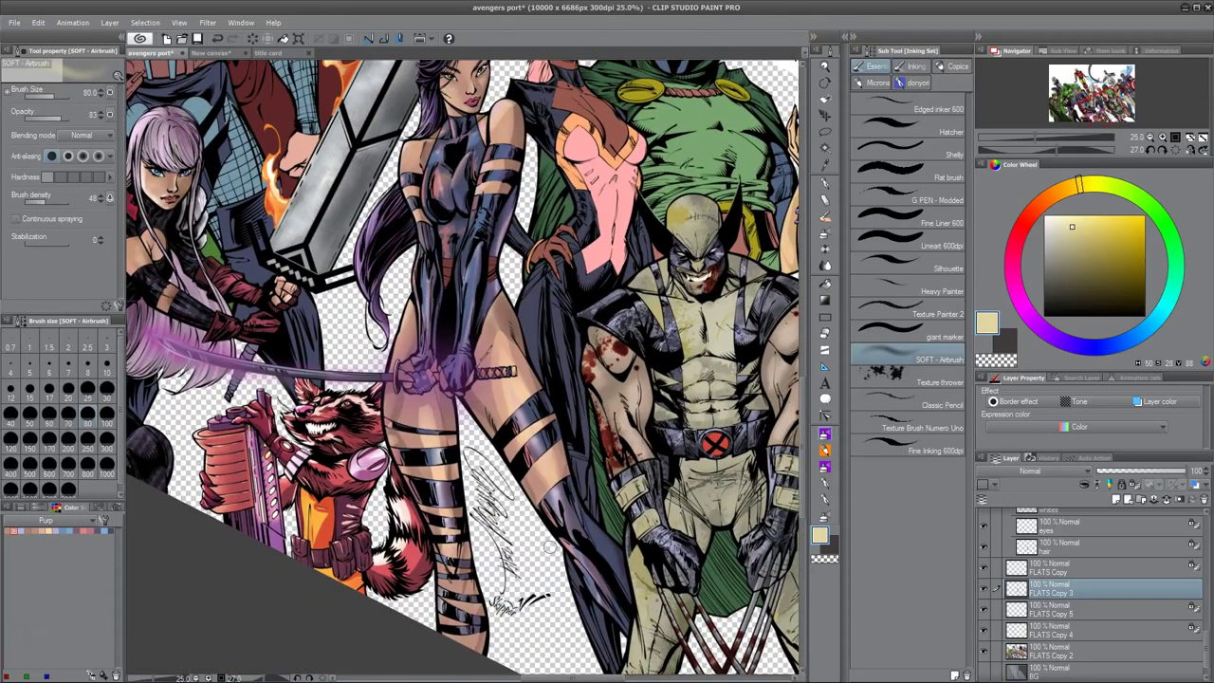
left_click_drag(548, 547, 561, 600)
scroll(1081, 588, "up", 2)
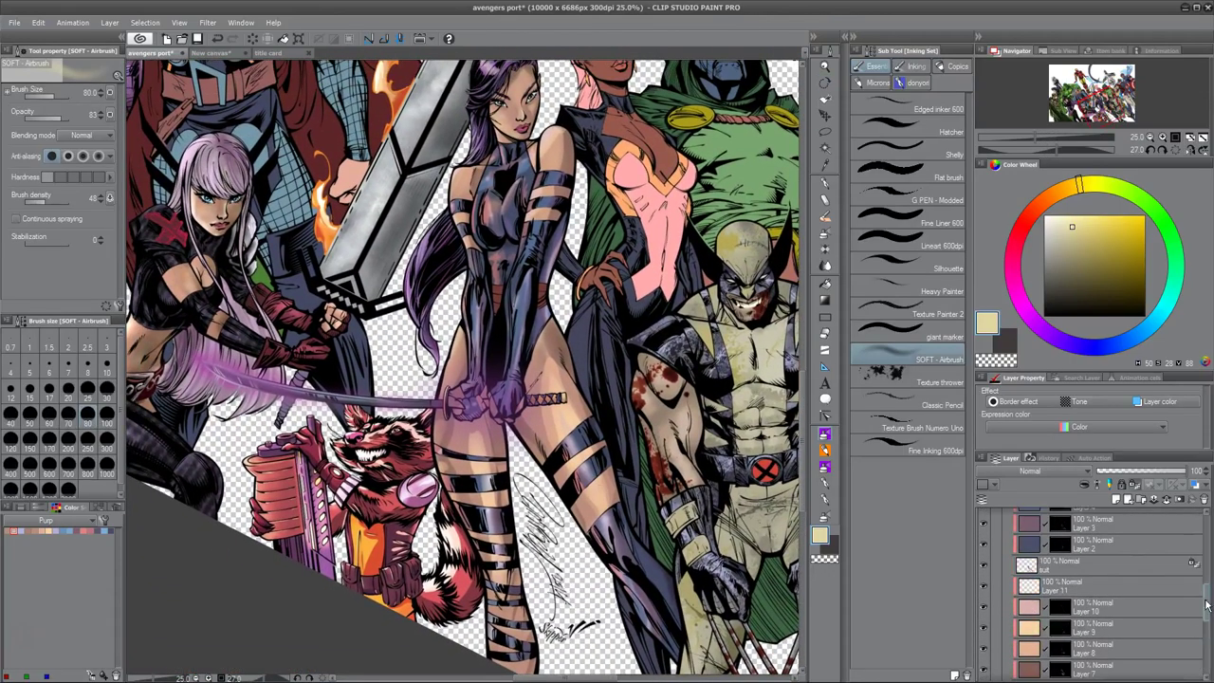
Step: Gather the purple-haired woman's colouring layers in a folder and rename the folder Psy test
left_click(1054, 588)
left_click_drag(1072, 604, 1085, 566)
type("test")
key("Return")
left_click_drag(794, 485, 761, 528)
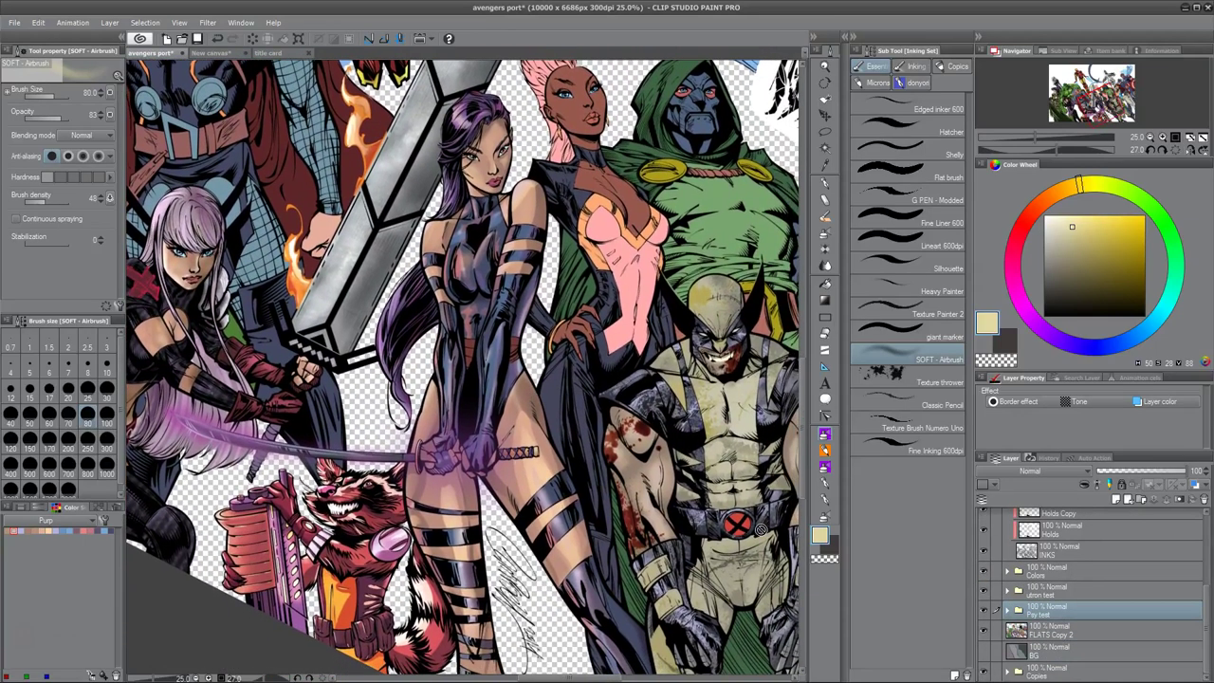
Step: Auto-select the woman's reddish waist sash on FLATS Copy 2 and copy that area to its own layer
left_click(982, 614)
key("w")
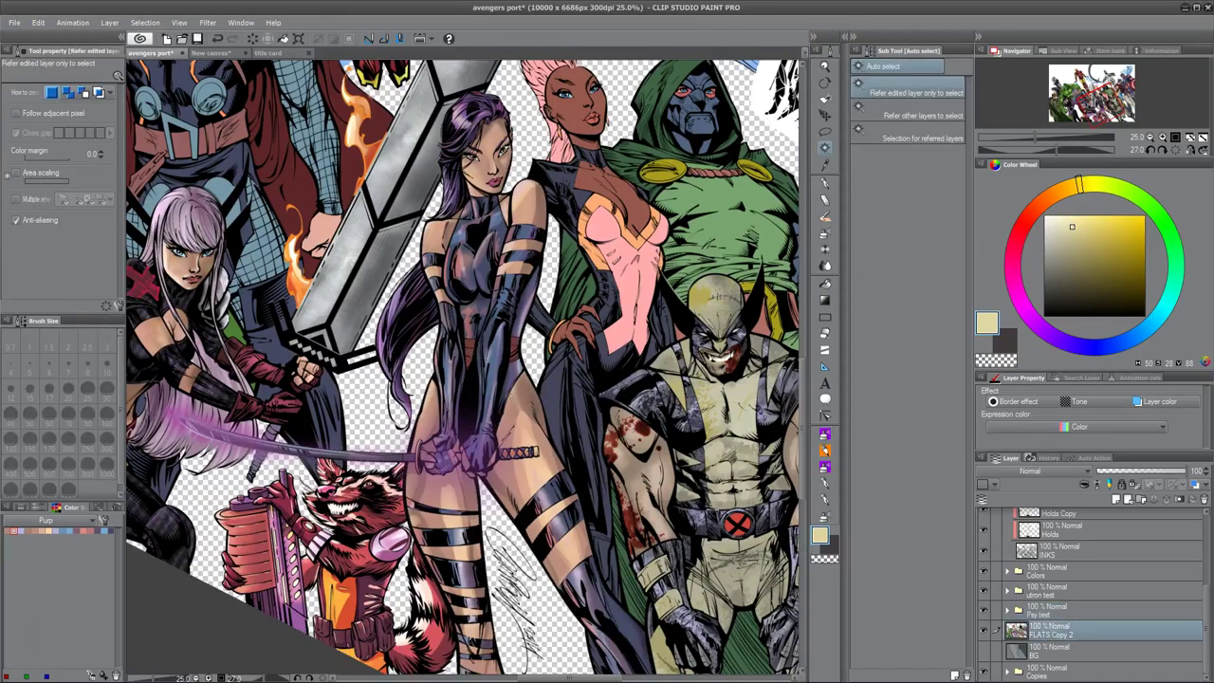
key("m")
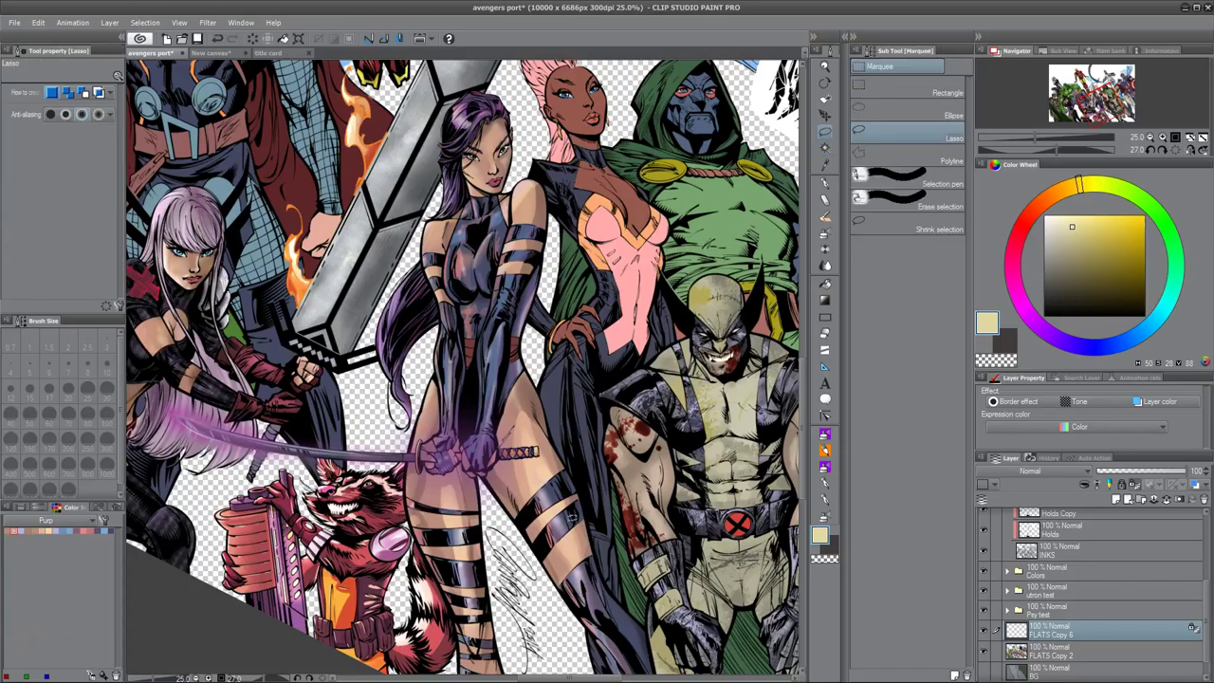
Step: Lasso the inner edge of the sash beside the woman's forearm and airbrush it very dark red (hue 1, saturation 61, value 16)
scroll(590, 406, "up", 3)
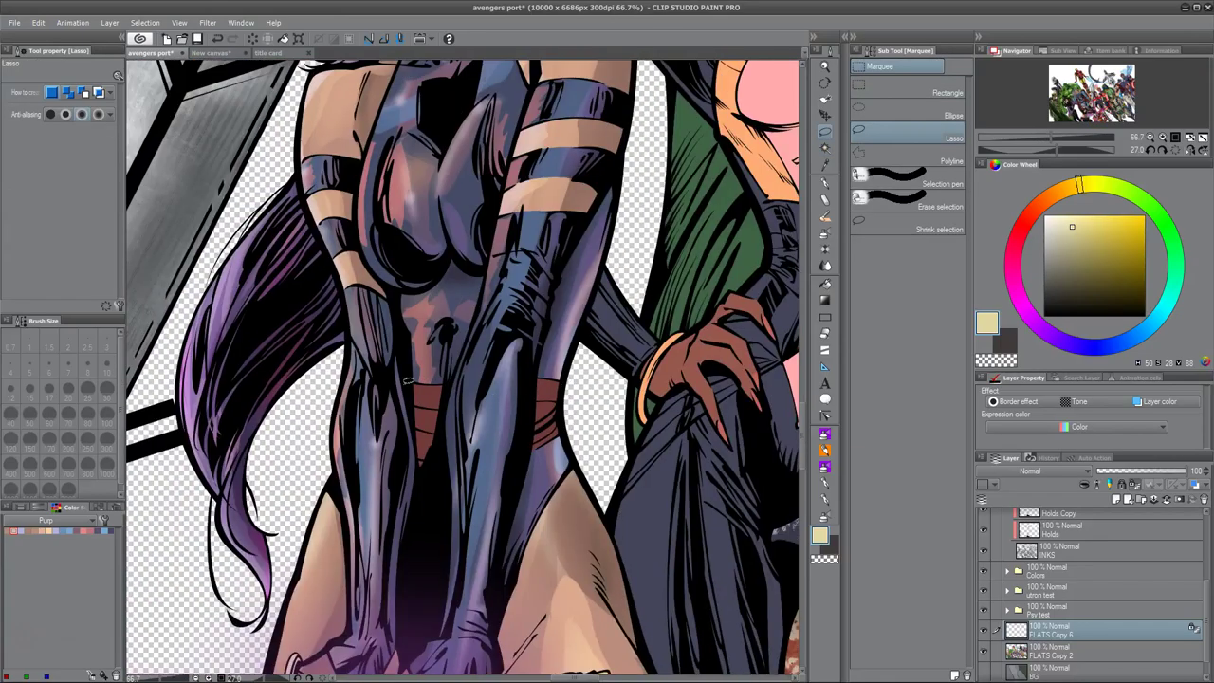
left_click_drag(427, 389, 424, 384)
left_click(424, 383)
left_click_drag(423, 428, 415, 372)
key("b")
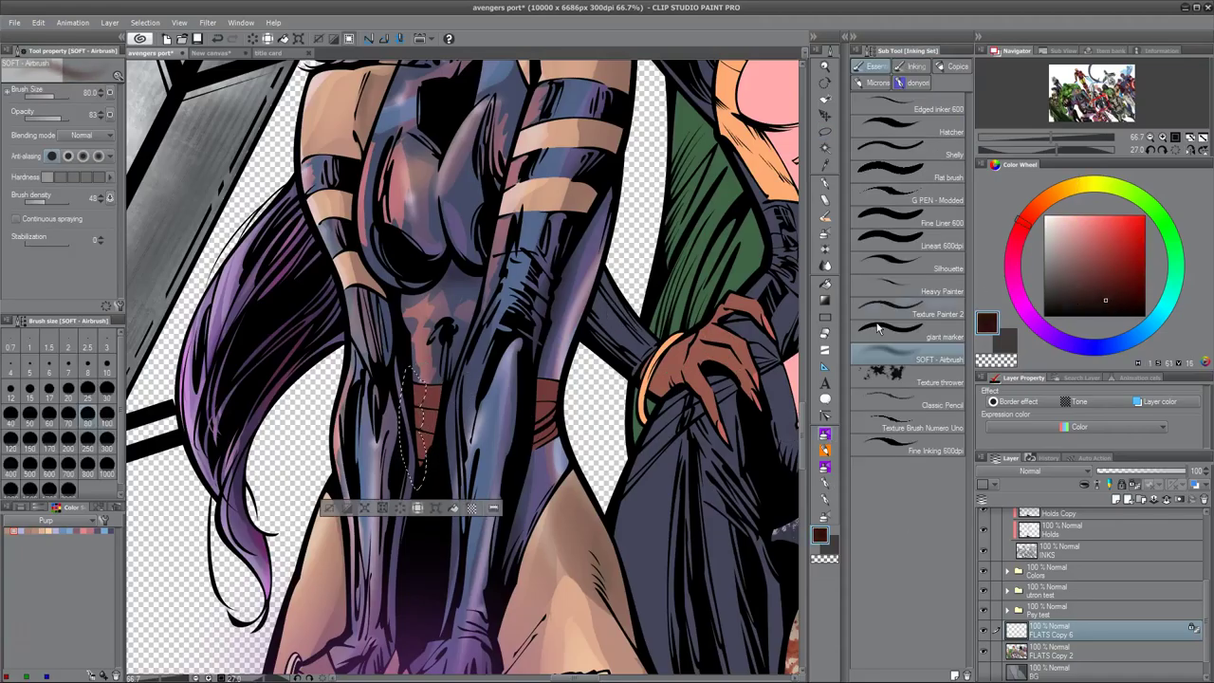
key("m")
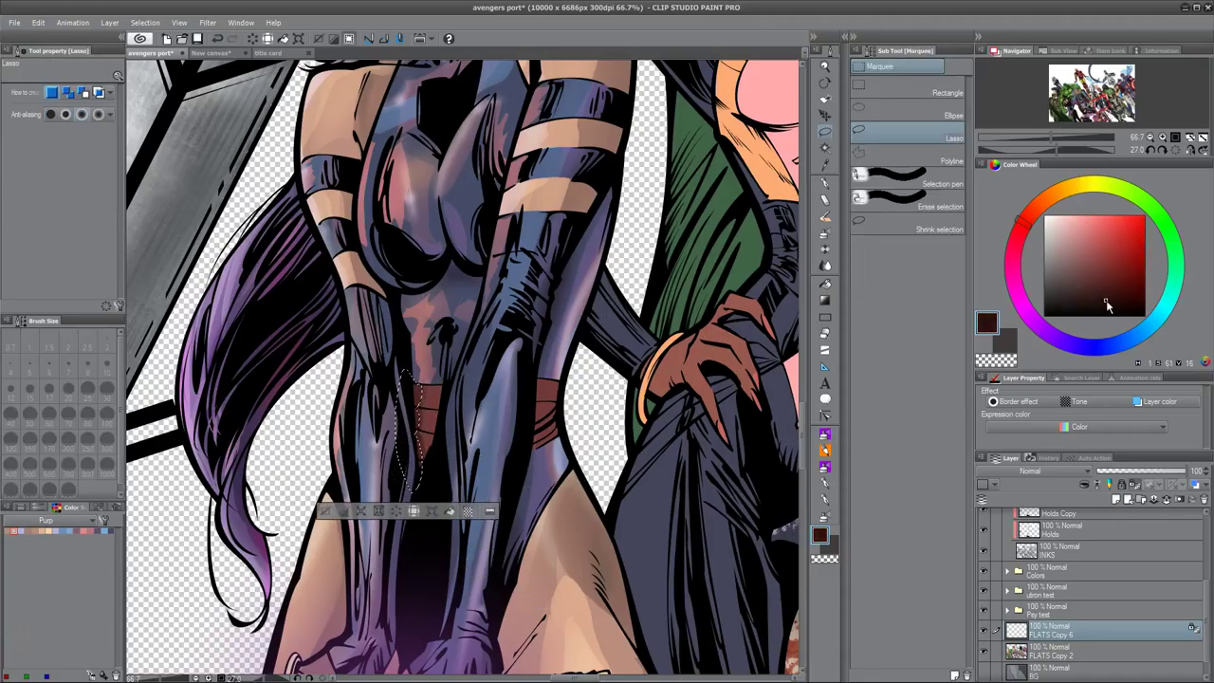
key("b")
key("ctrl+d")
Step: Lasso the sash's outer part at the hip and shade it with light brown (hue 16) and dark red (hue 1, saturation 67, value 29)
left_click(690, 430, "alt")
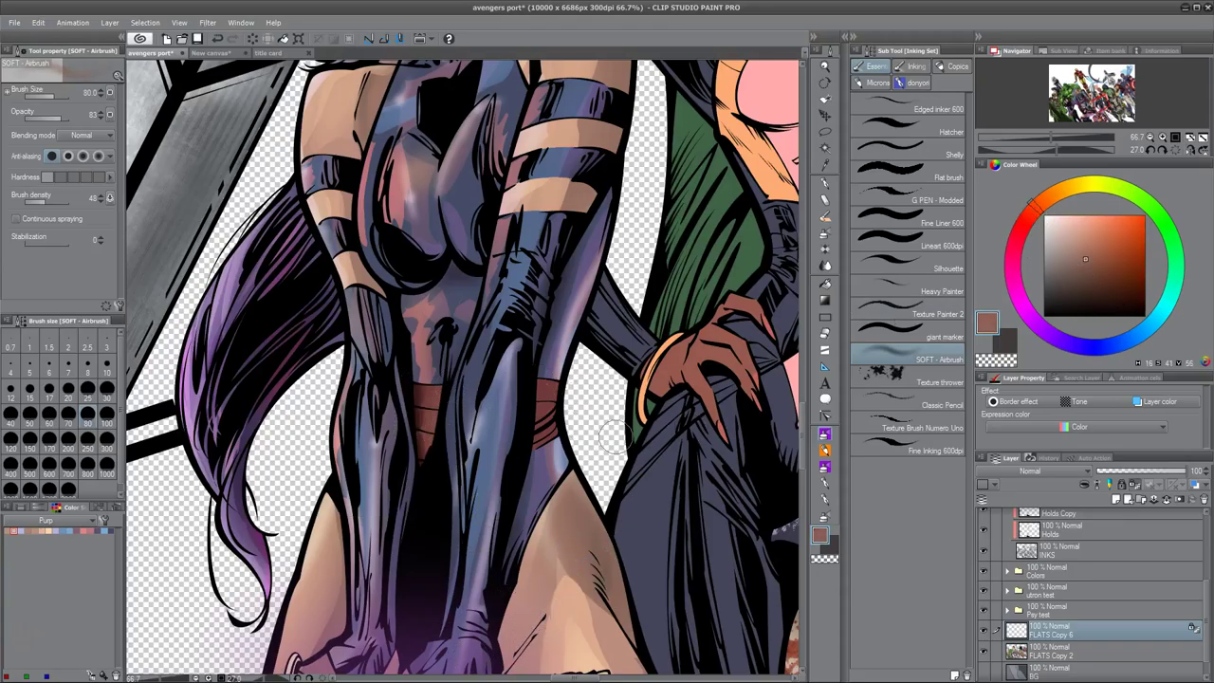
key("m")
left_click_drag(540, 384, 543, 379)
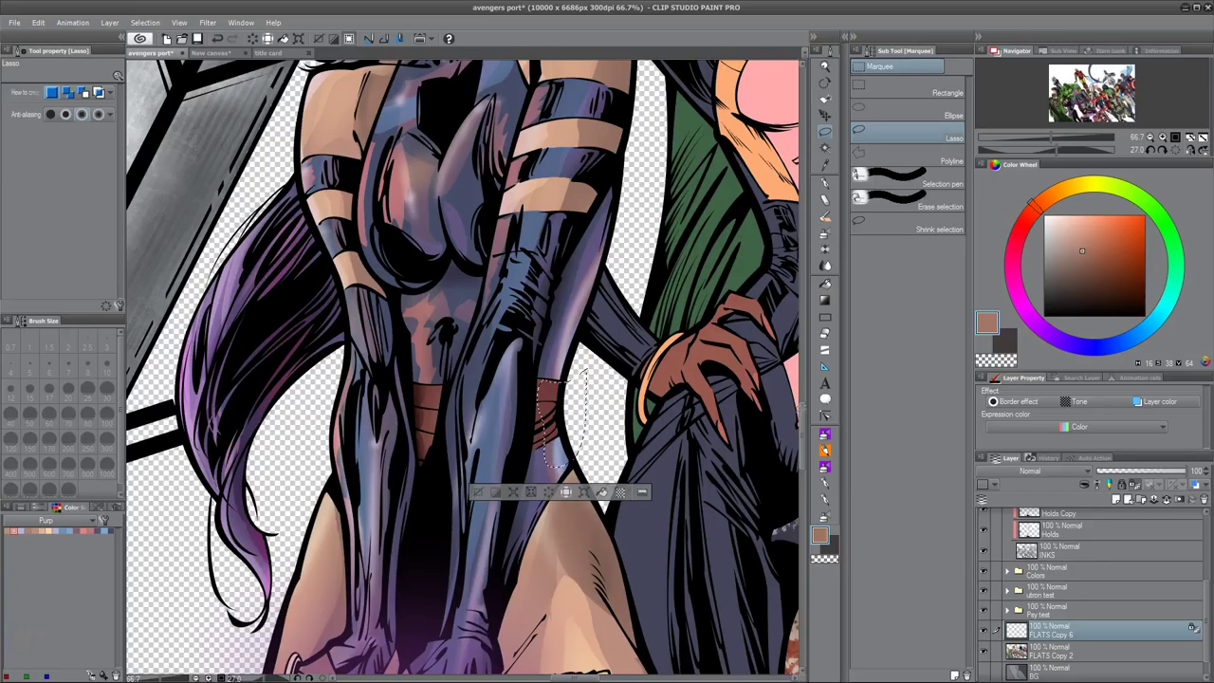
key("b")
left_click(540, 389, "alt")
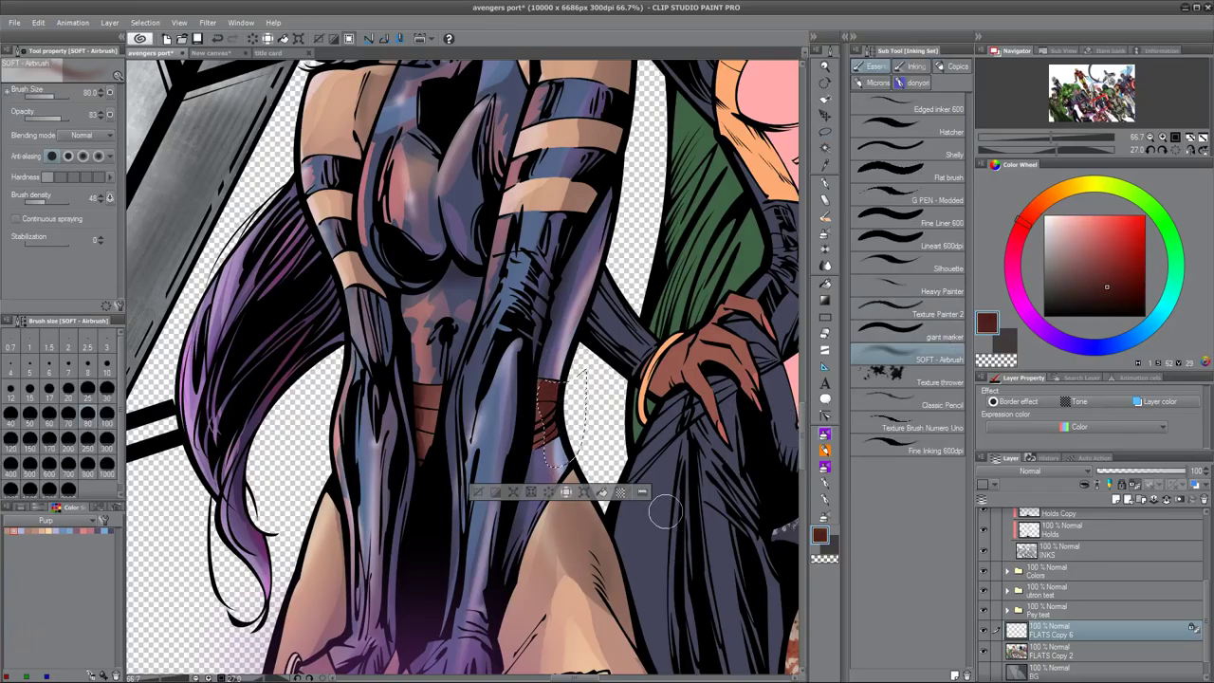
Step: Re-lasso the sash's hip edge and airbrush it with reddish brown (hue 14, saturation 42) and light tan (hue 26, saturation 38, value 81)
key("m")
left_click_drag(575, 433, 580, 436)
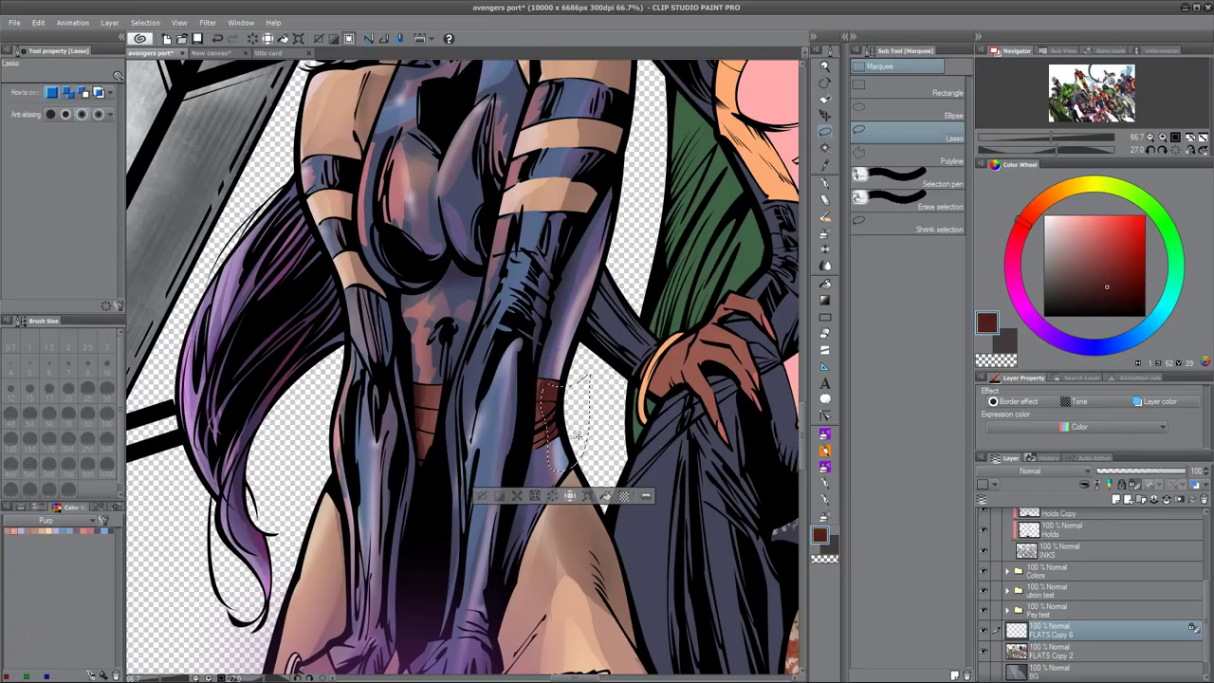
left_click(1091, 258)
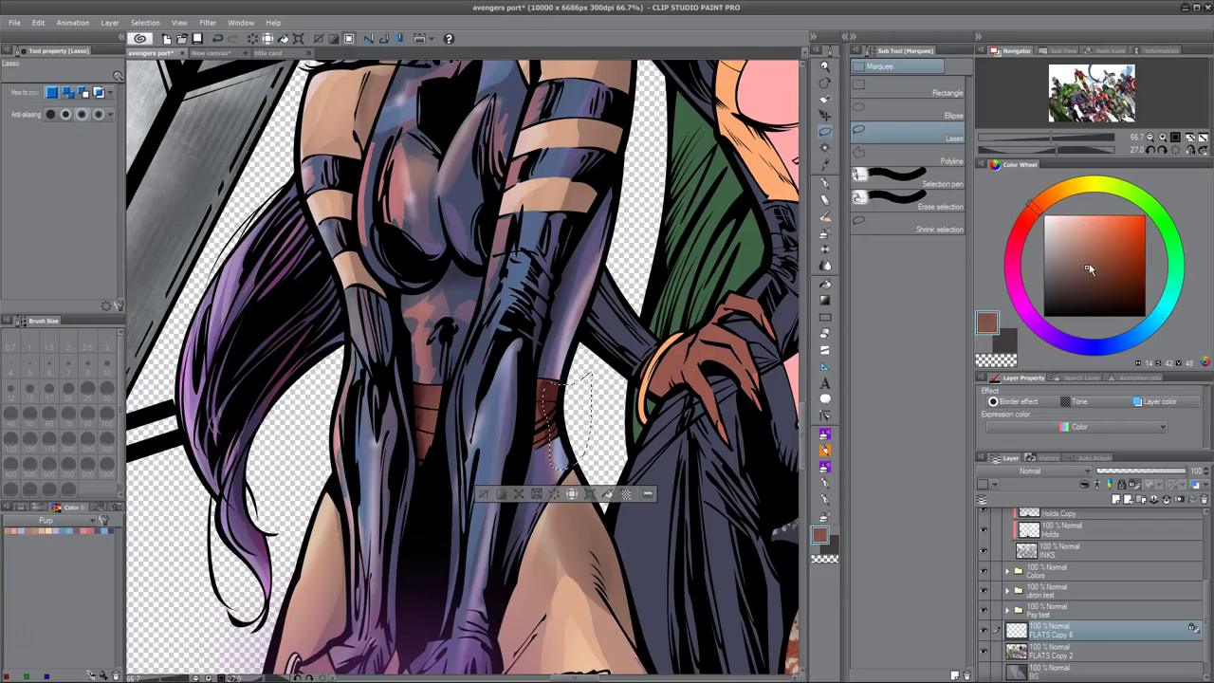
key("b")
key("m")
left_click_drag(1044, 221, 1047, 199)
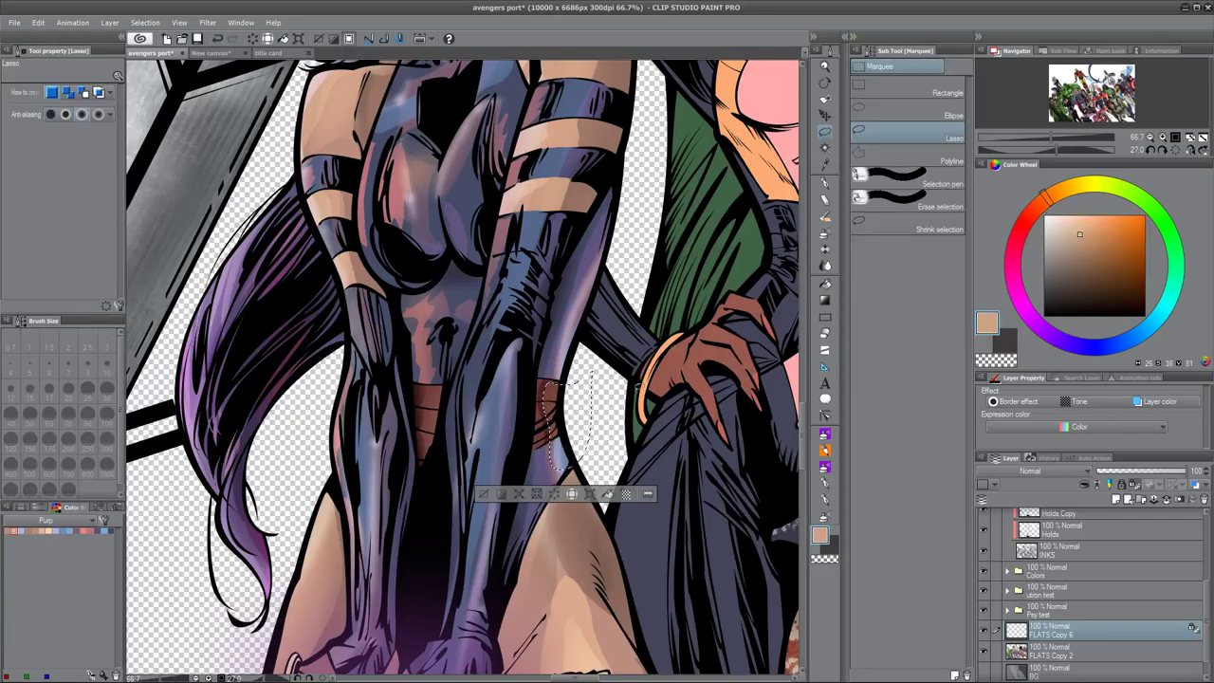
key("b")
key("ctrl+d")
Step: Pick a dark brown airbrush colour (hue 26, saturation 38, value 18) and reduce the brush size to 40
left_click_drag(605, 588, 700, 451)
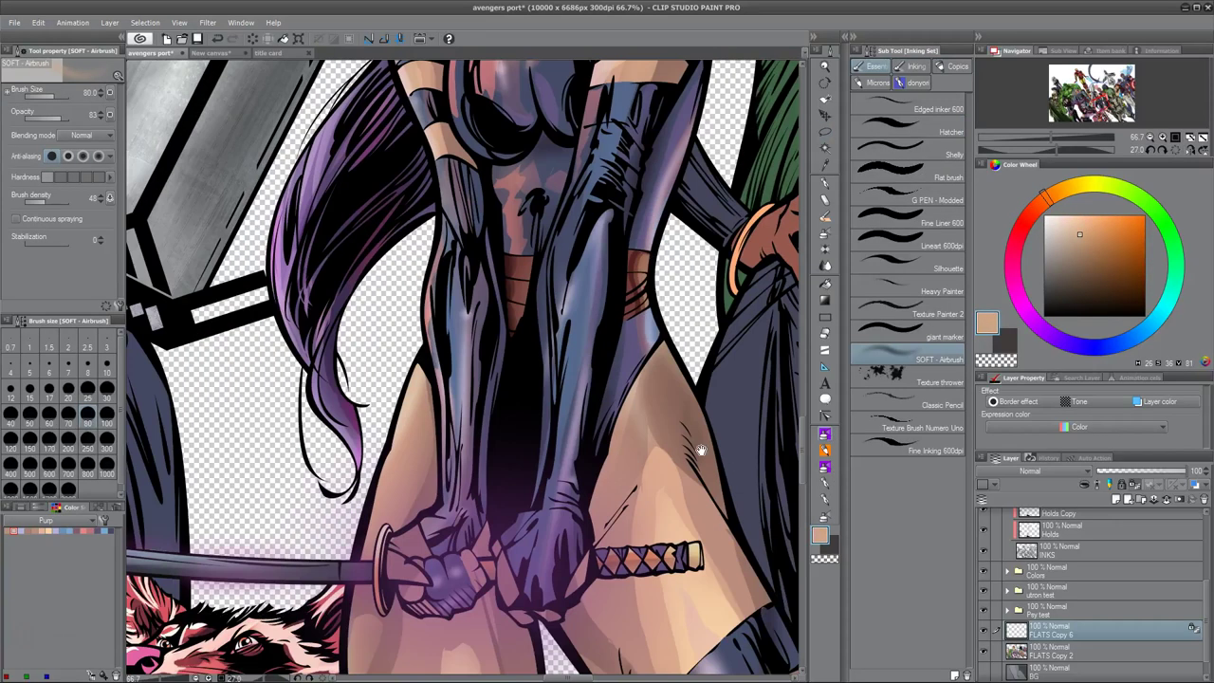
left_click_drag(612, 310, 641, 304)
left_click(641, 304, "alt")
left_click_drag(658, 524, 550, 607)
left_click(550, 607, "alt")
scroll(506, 523, "up", 5)
left_click_drag(507, 522, 518, 549)
key("bracketleft")
Step: Expand the Psy test folder and add a layer named adds above its other layers
left_click(1007, 611)
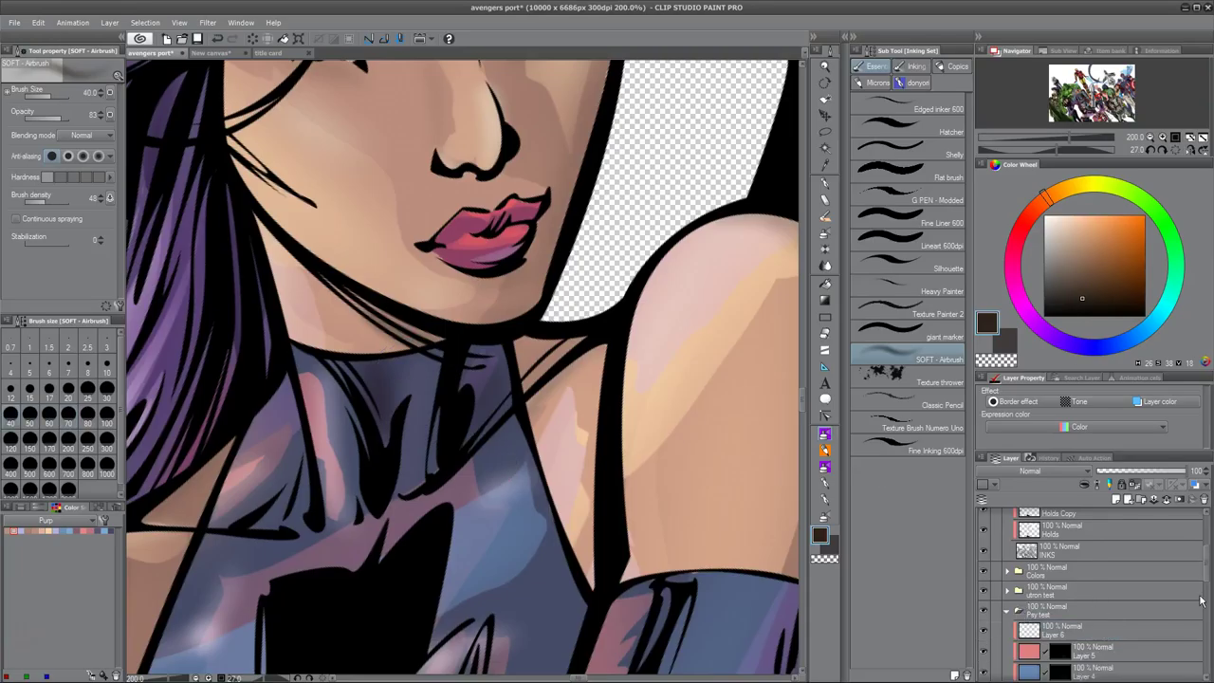
key("ctrl+shift+n")
double_click(1079, 558)
type("adds")
key("Return")
Step: Airbrush the katana handle's purple wraps with lighter purple (hue 265, saturation 31, value 61) at size 15
left_click_drag(531, 455, 437, 175)
left_click_drag(446, 427, 460, 180)
left_click(664, 479, "alt")
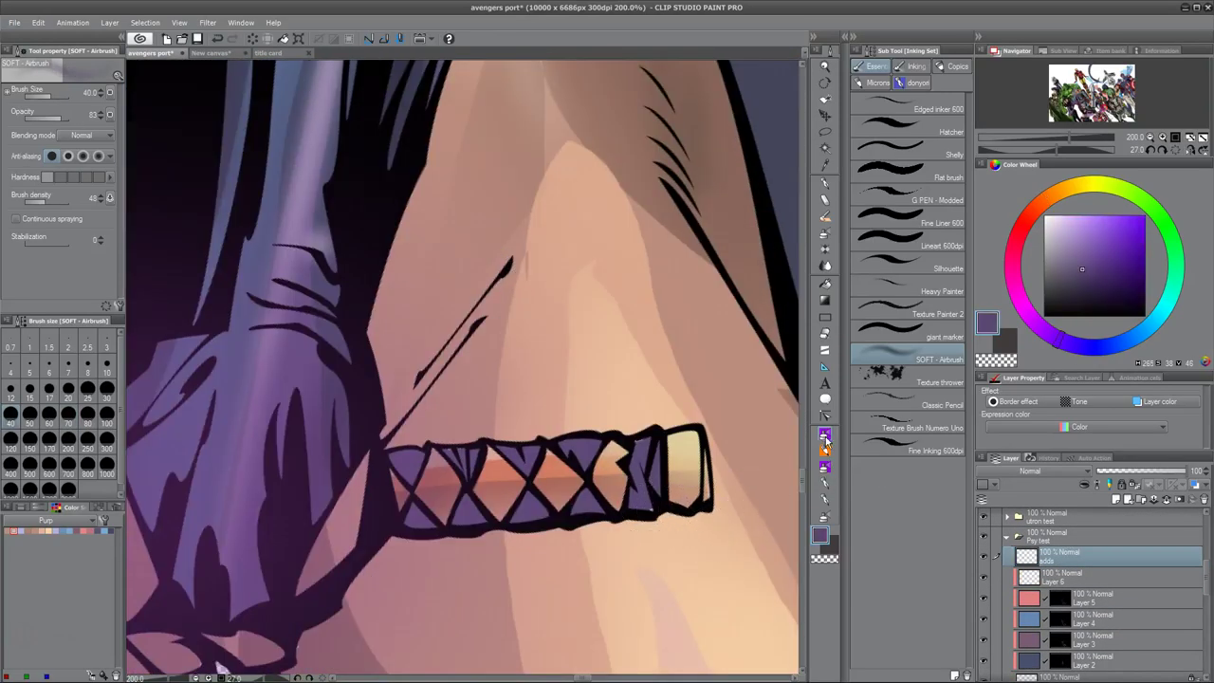
key("b")
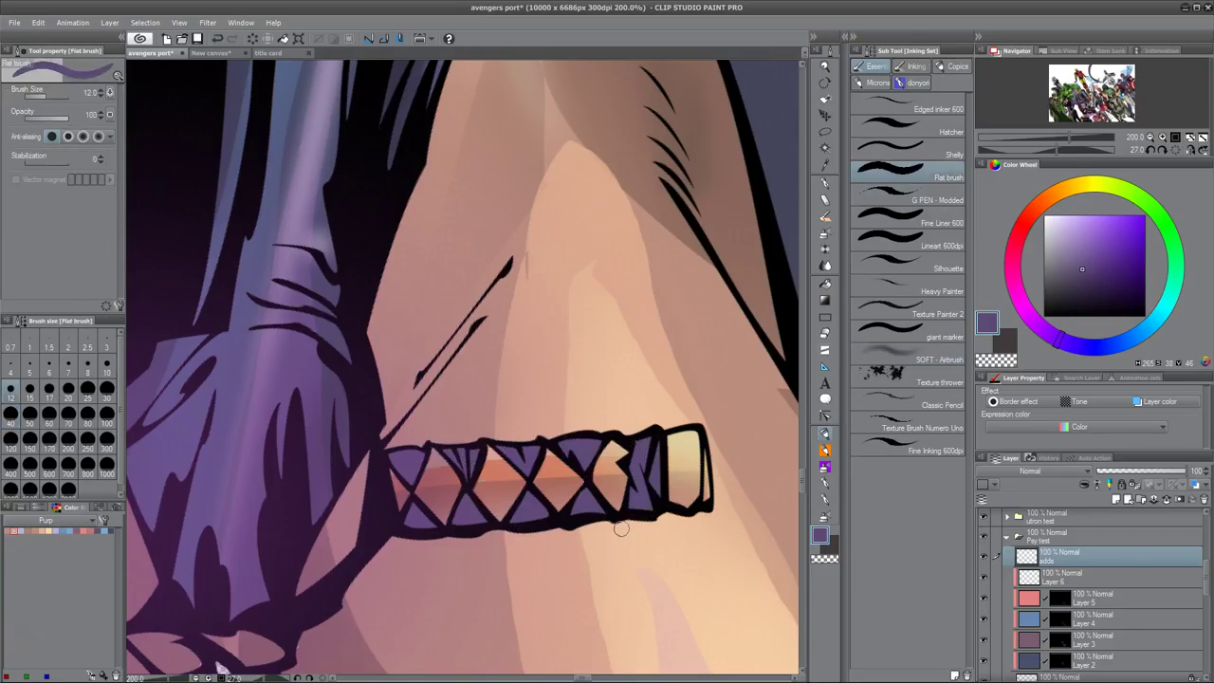
key("w")
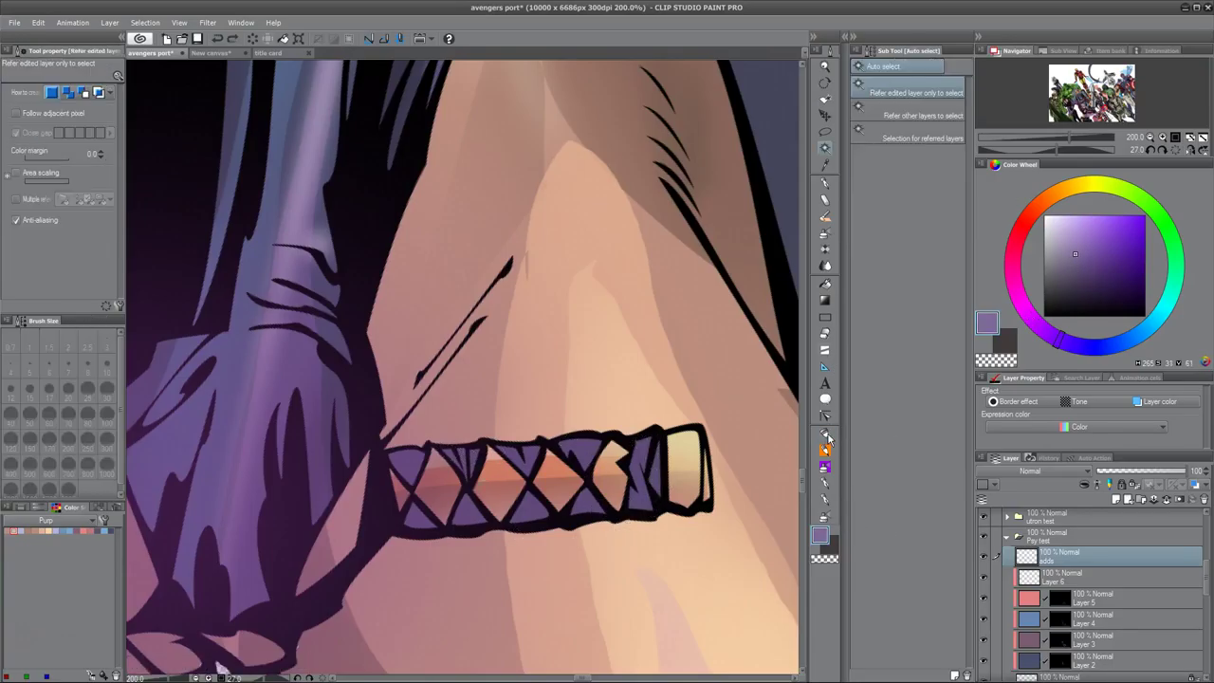
left_click(825, 433)
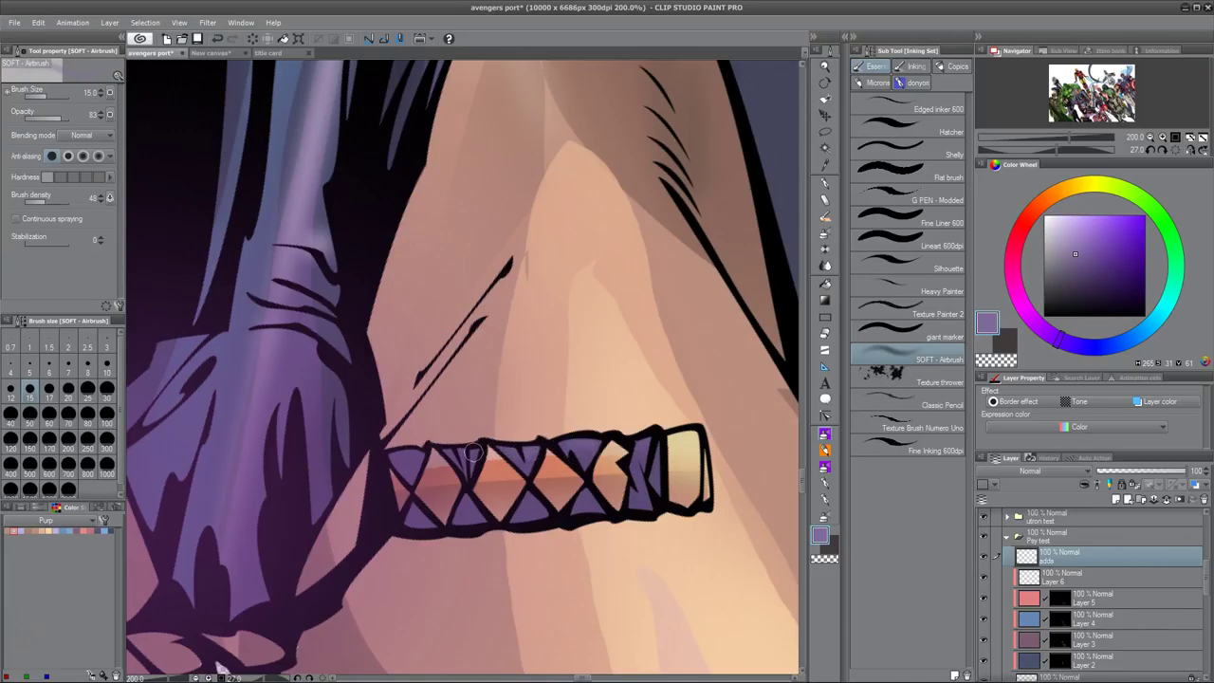
Step: Choose a dark orange-brown airbrush colour (hue 30, saturation 70, value 21) and enlarge the brush to size 40
left_click(456, 525, "alt")
left_click(1052, 195)
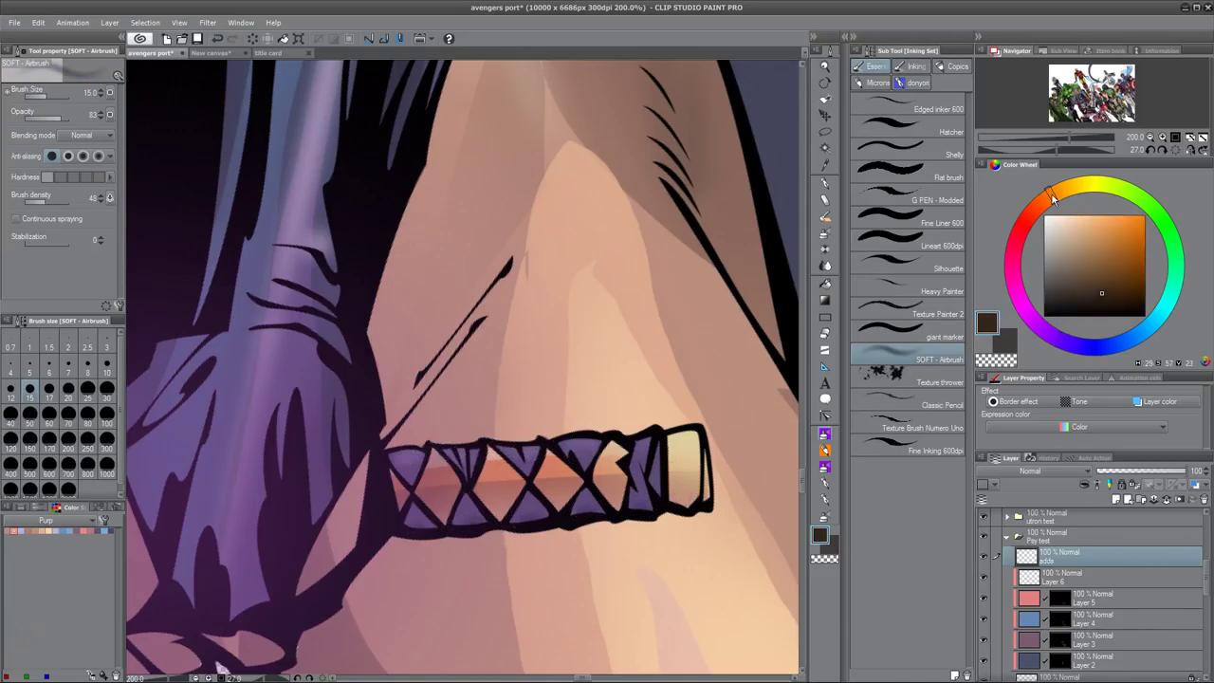
scroll(641, 587, "down", 10)
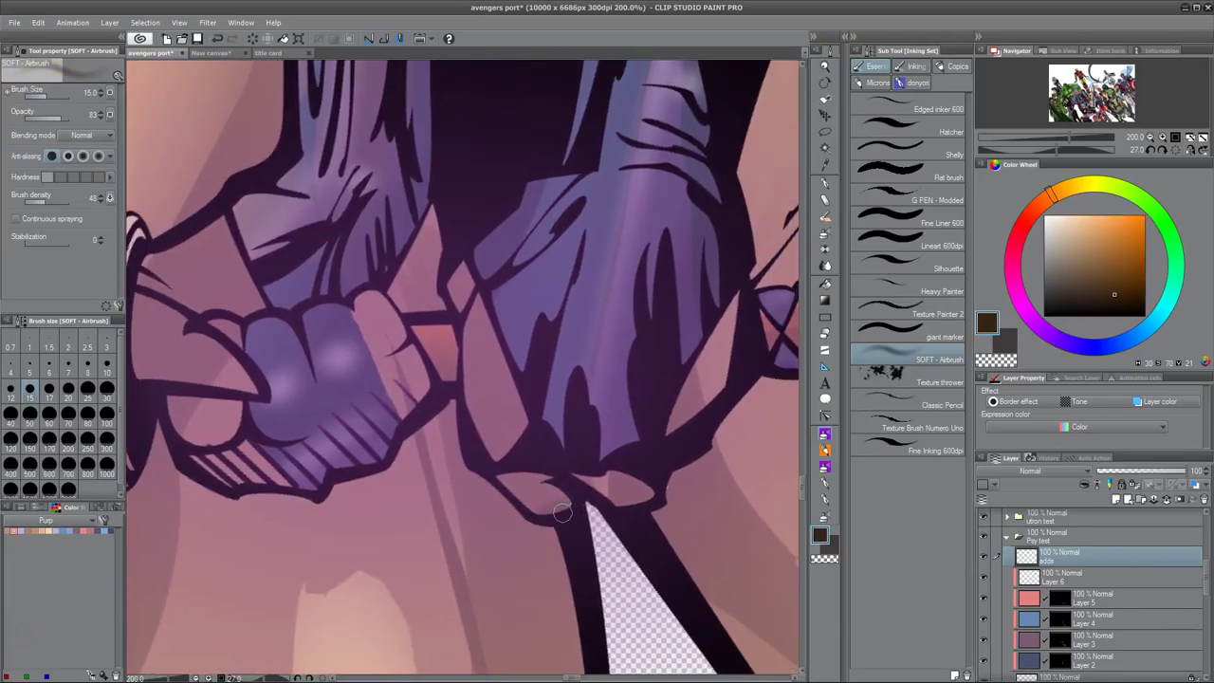
key("bracketright")
key("bracketright")
key("bracketright")
key("bracketright")
key("bracketright")
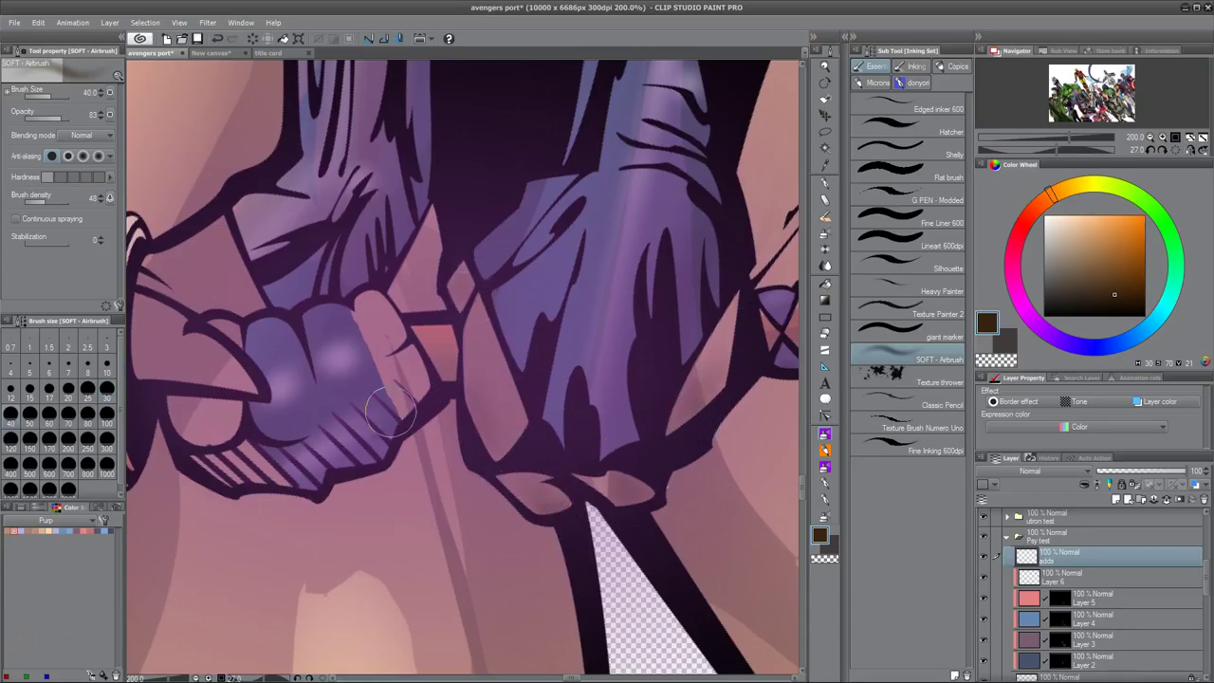
scroll(389, 407, "left", 5)
scroll(455, 582, "down", 10)
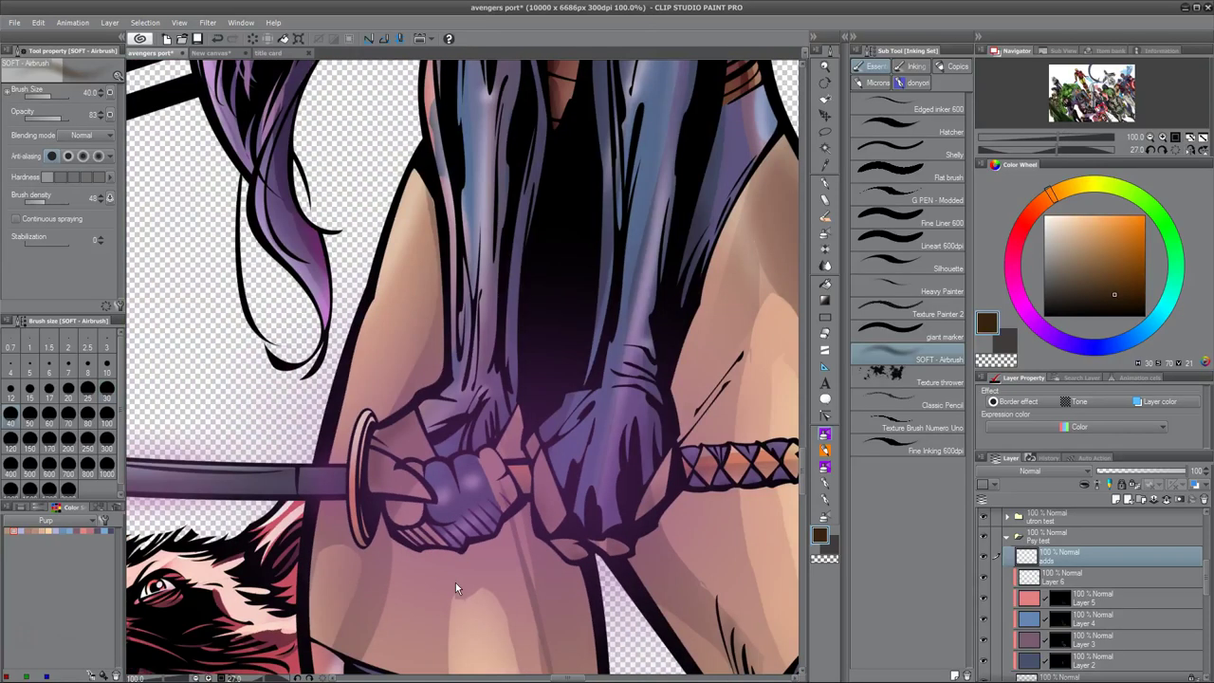
scroll(455, 583, "down", 3)
scroll(455, 582, "up", 6)
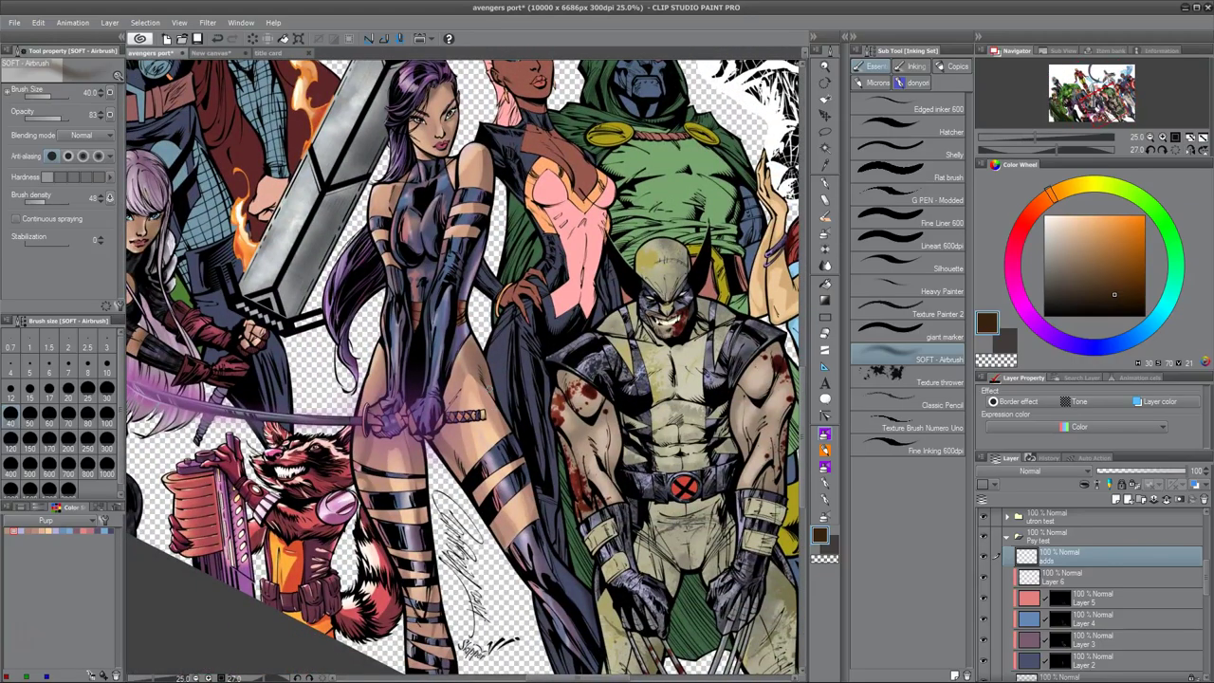
Step: Activate Layer 6 and sample a very dark blue (hue 244, saturation 37, value 16) from the suit for the airbrush
left_click(1117, 575)
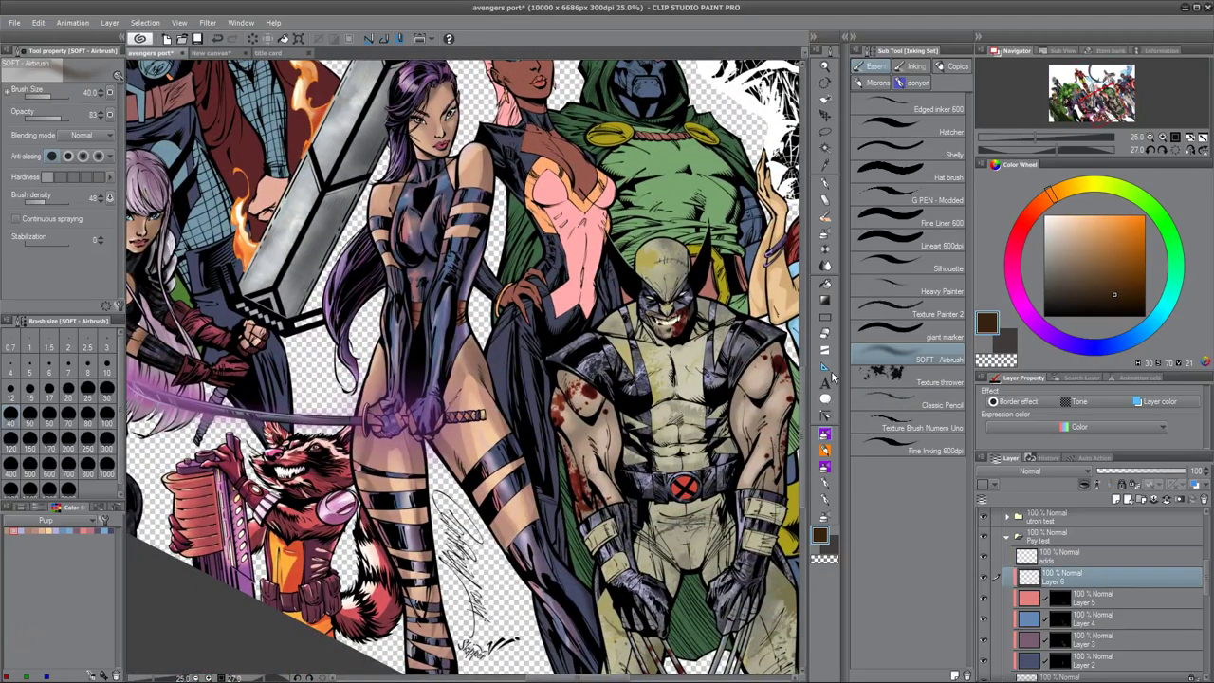
key("e")
scroll(474, 218, "up", 4)
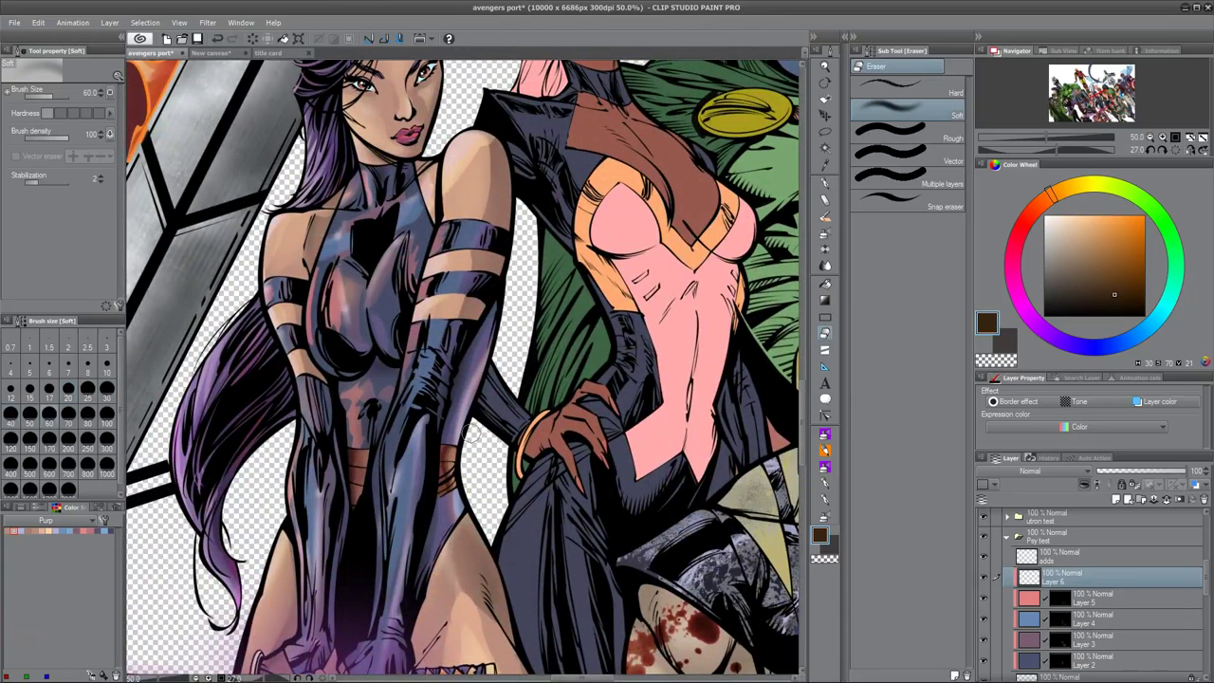
key("b")
left_click(402, 391, "alt")
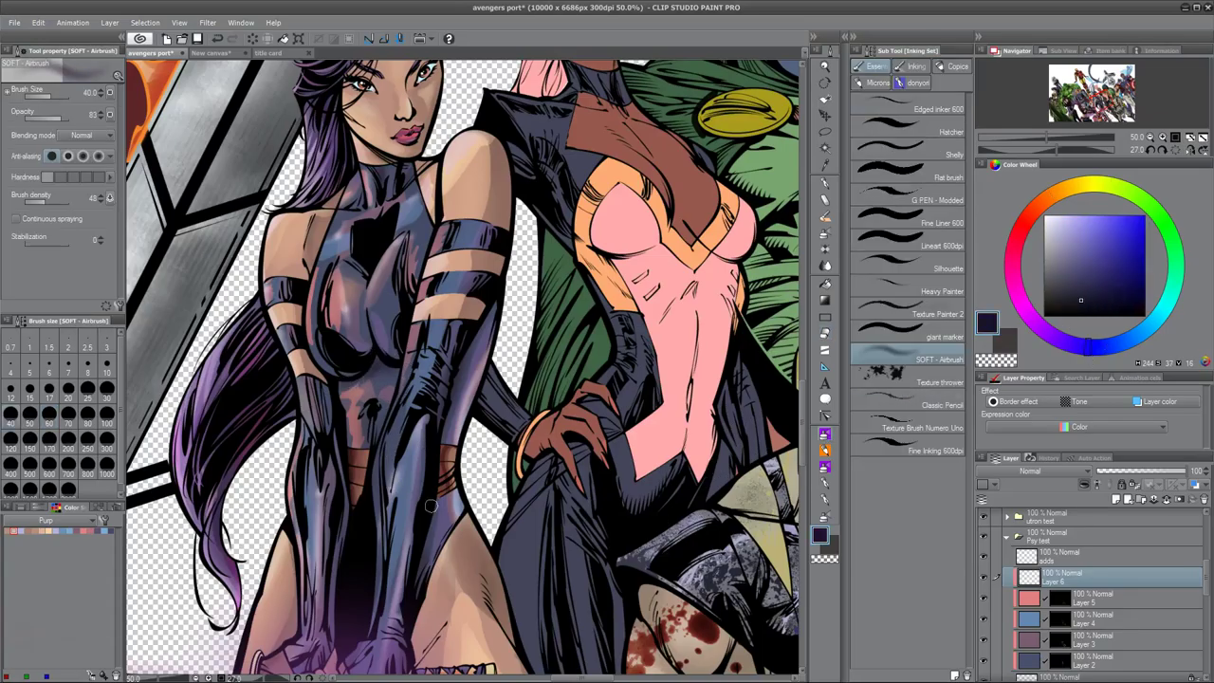
Step: Examine the woman's colouring from her face down to the katana and legs, and compare it with the whole artwork
left_click_drag(492, 497, 531, 472)
left_click_drag(488, 675, 607, 474)
left_click_drag(531, 543, 593, 515)
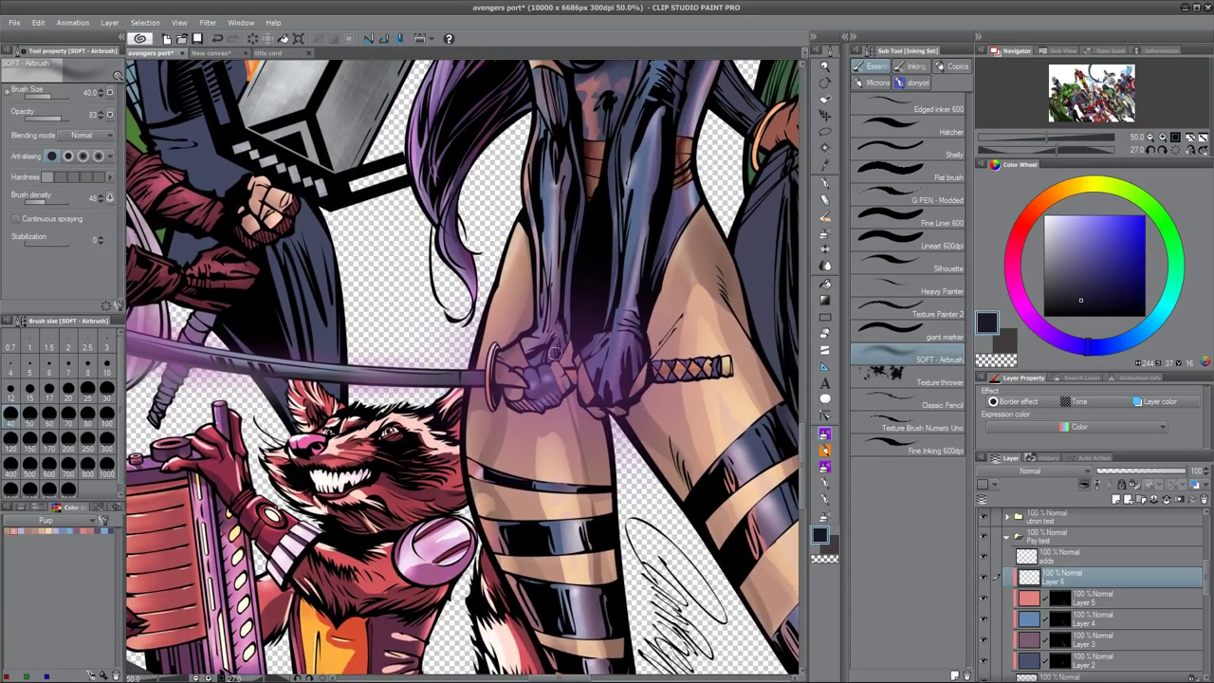
left_click_drag(584, 237, 607, 445)
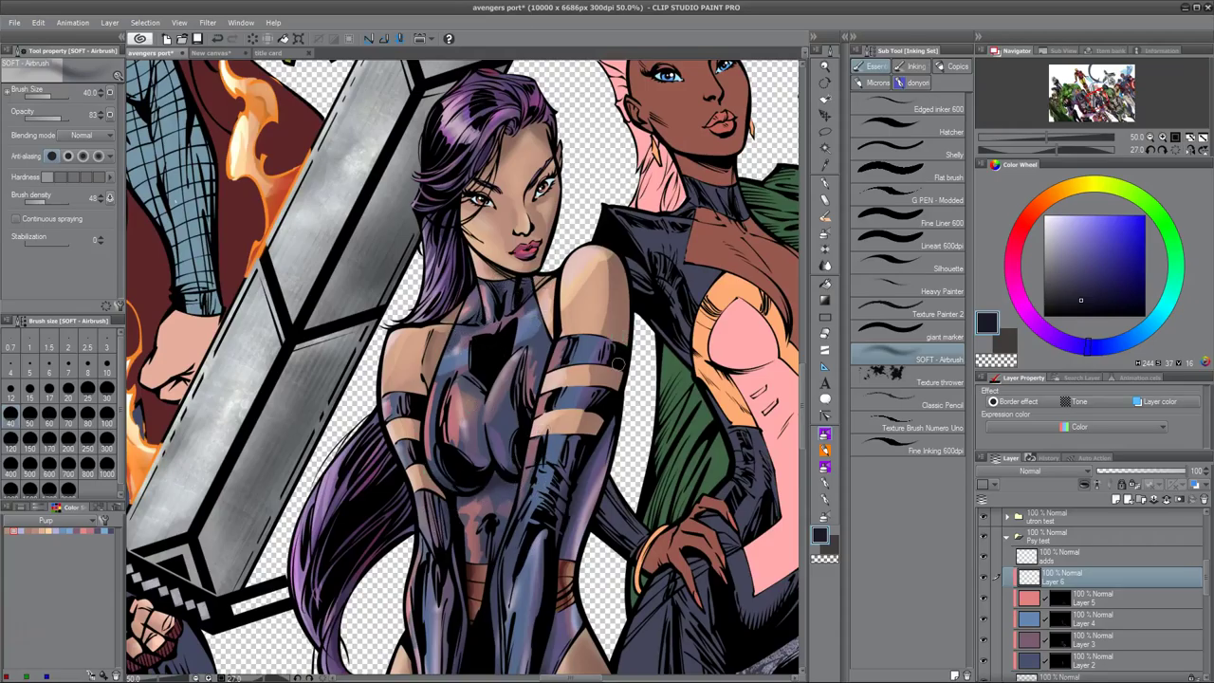
left_click_drag(654, 645, 570, 373)
left_click_drag(568, 492, 553, 285)
left_click_drag(617, 430, 579, 389)
left_click_drag(550, 564, 588, 408)
left_click_drag(579, 142, 569, 588)
left_click_drag(567, 483, 568, 541)
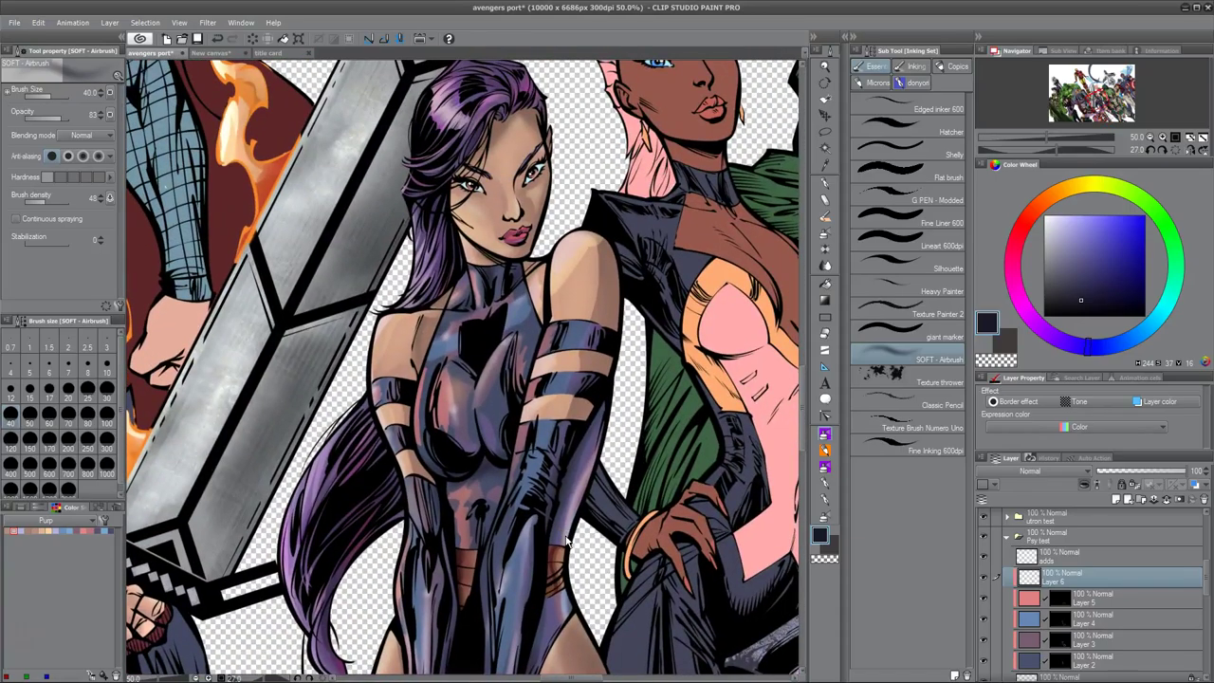
scroll(567, 540, "down", 4)
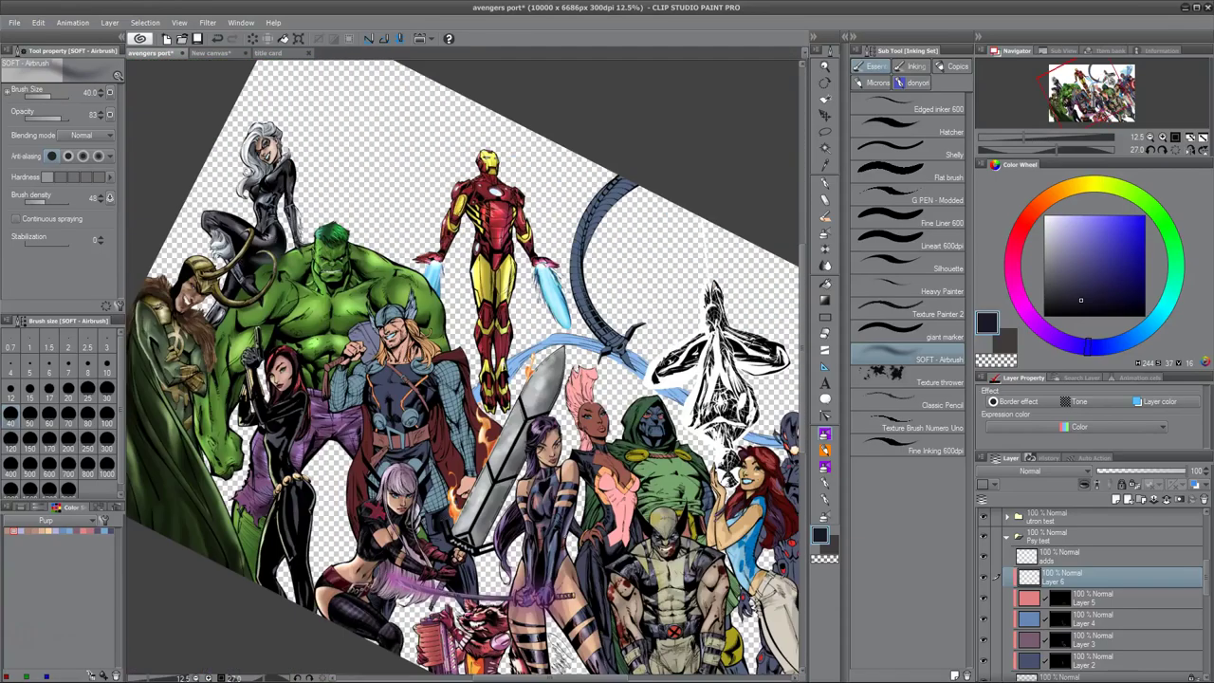